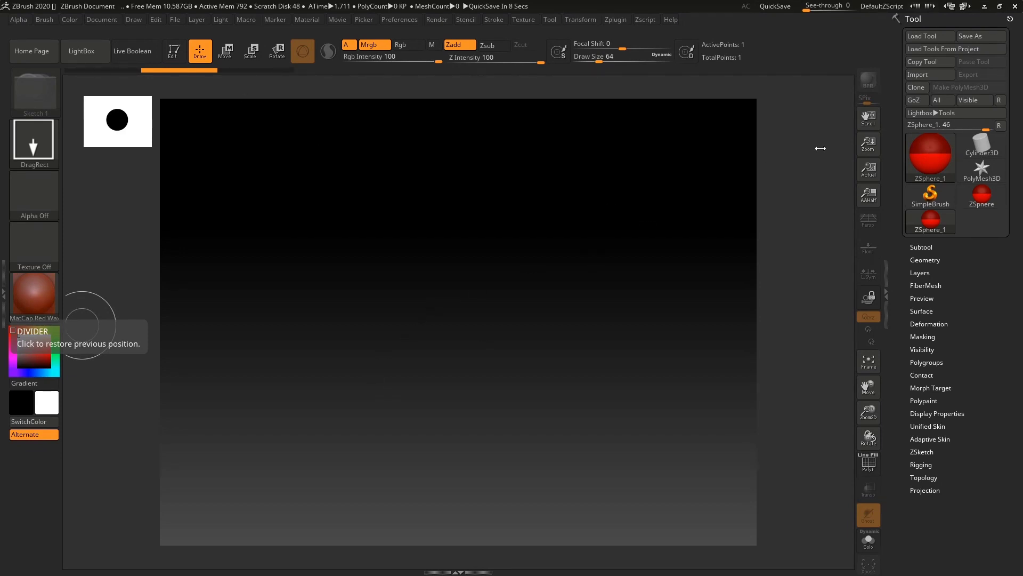
Choose the ZSphere tool, draw a large ZSphere in the centre of the canvas, and enter Edit mode
{"action": "left_click", "coordinate": [912, 176]}
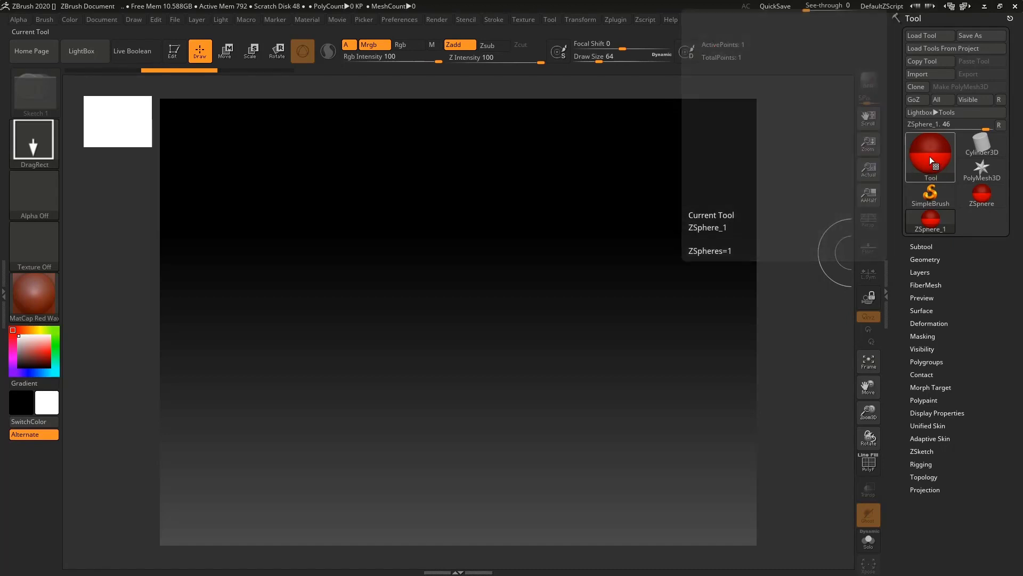
{"action": "left_click", "coordinate": [926, 161]}
{"action": "left_click", "coordinate": [664, 255]}
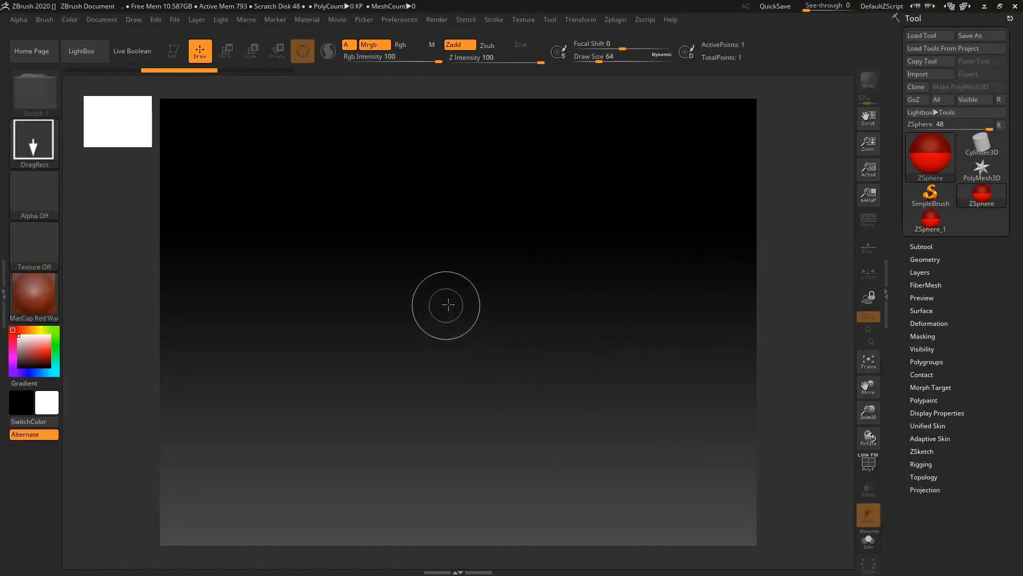
{"action": "mouse_move", "coordinate": [447, 303]}
{"action": "left_mouse_down"}
{"action": "mouse_move", "coordinate": [498, 439]}
{"action": "mouse_move", "coordinate": [441, 521]}
{"action": "left_mouse_up"}
{"action": "key", "text": "t"}
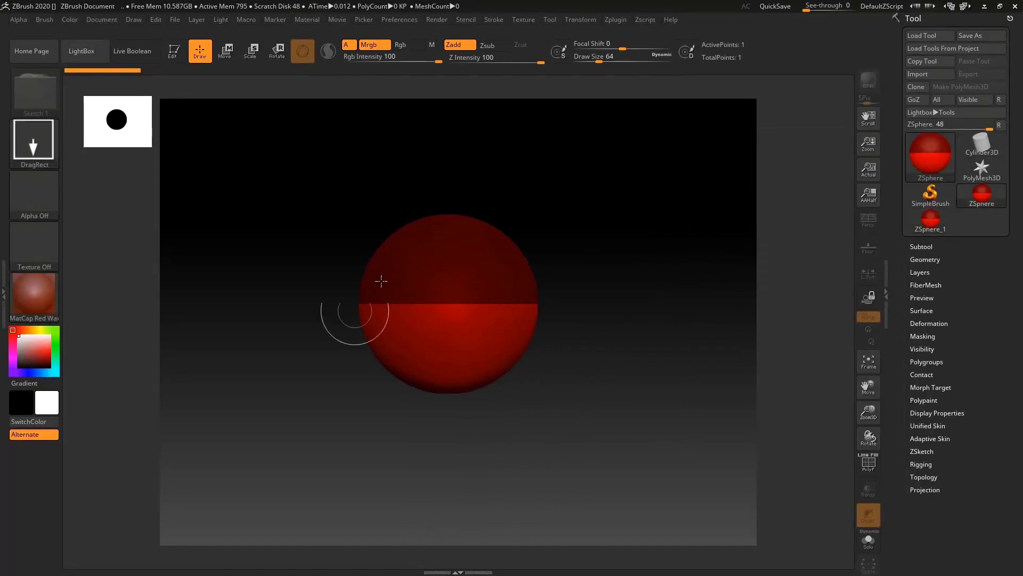
{"action": "key", "text": "t"}
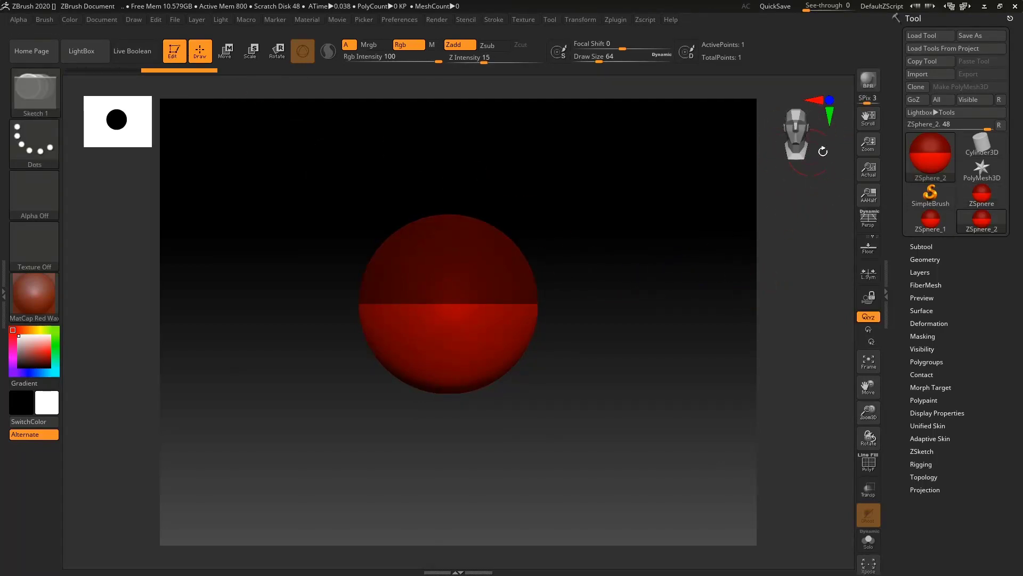
Try adding two off-centre child ZSpheres on the front of the root sphere, and undo both
{"action": "left_click_drag", "start_coordinate": [626, 307], "coordinate": [688, 303]}
{"action": "mouse_move", "coordinate": [568, 299]}
{"action": "left_mouse_down"}
{"action": "mouse_move", "coordinate": [521, 297]}
{"action": "mouse_move", "coordinate": [562, 297]}
{"action": "mouse_move", "coordinate": [702, 238]}
{"action": "left_mouse_up"}
{"action": "key", "text": "shift"}
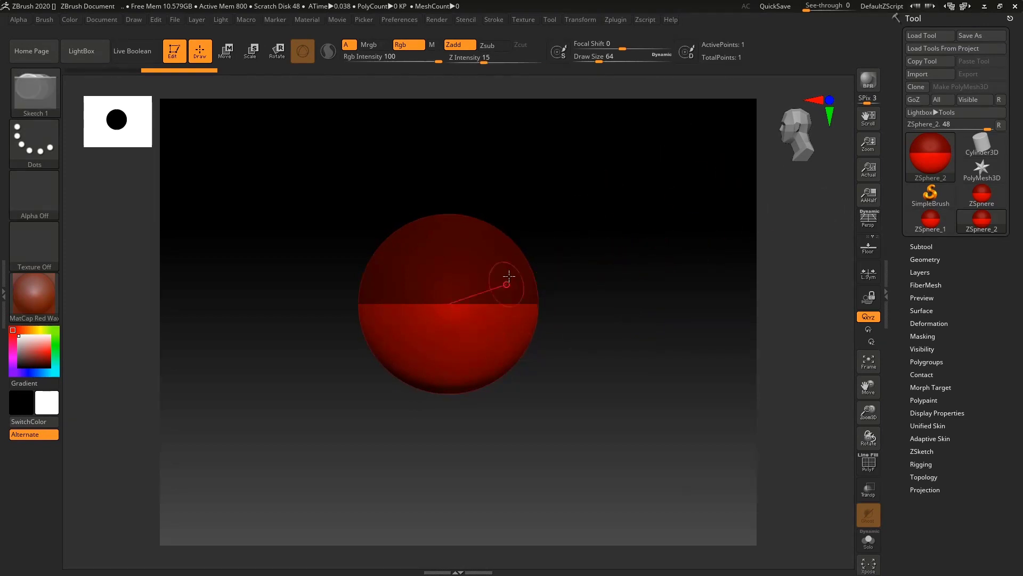
{"action": "left_click_drag", "start_coordinate": [654, 243], "coordinate": [645, 245], "text": "shift"}
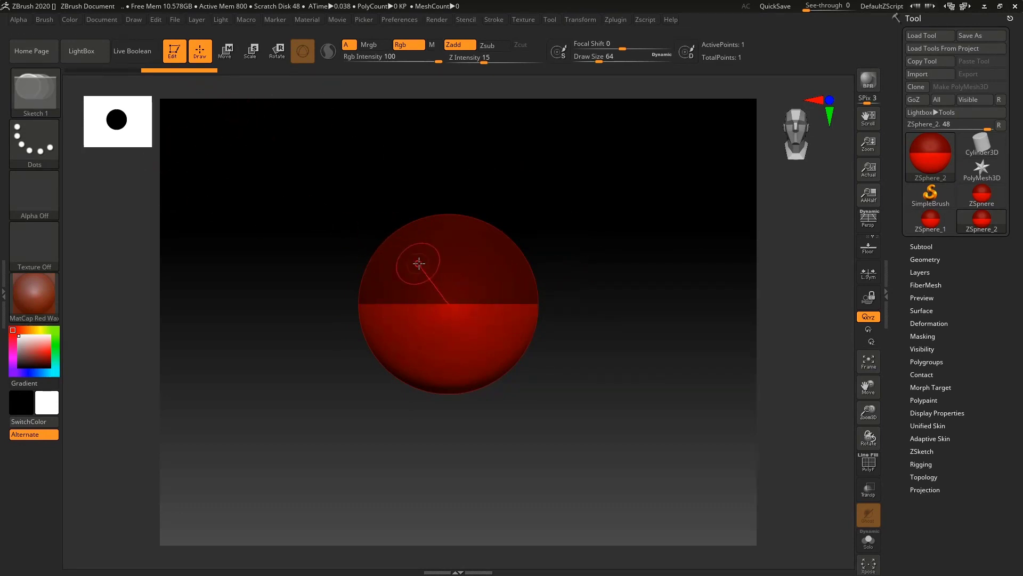
{"action": "left_click_drag", "start_coordinate": [384, 277], "coordinate": [353, 292]}
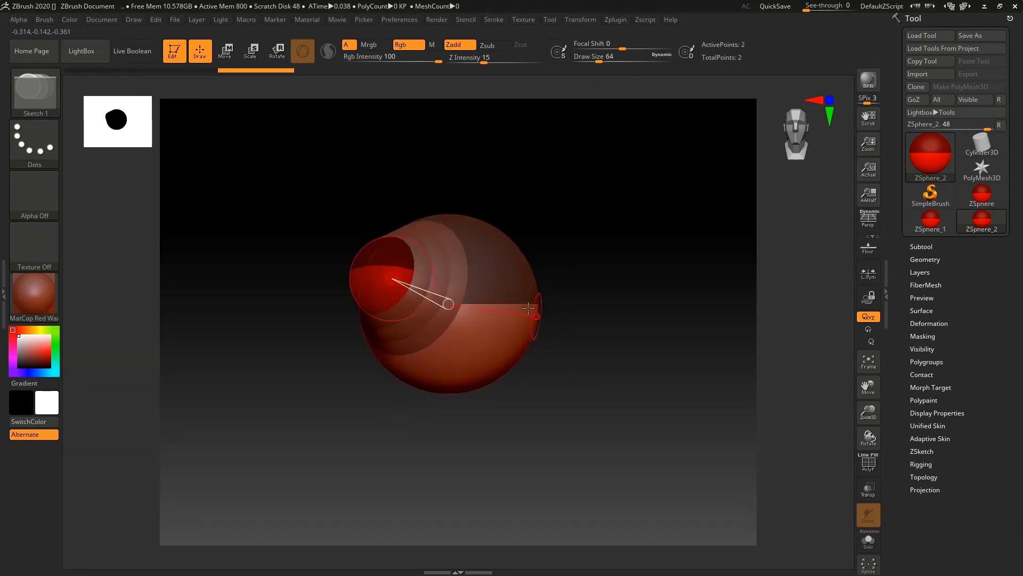
{"action": "left_click_drag", "start_coordinate": [502, 296], "coordinate": [527, 341]}
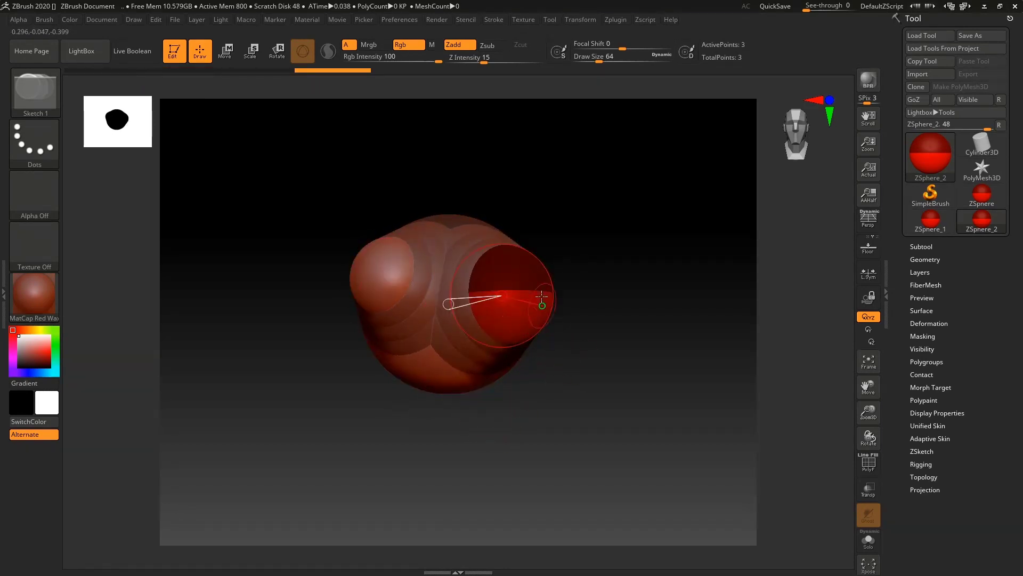
{"action": "key", "text": "ctrl+z"}
{"action": "key", "text": "ctrl+z"}
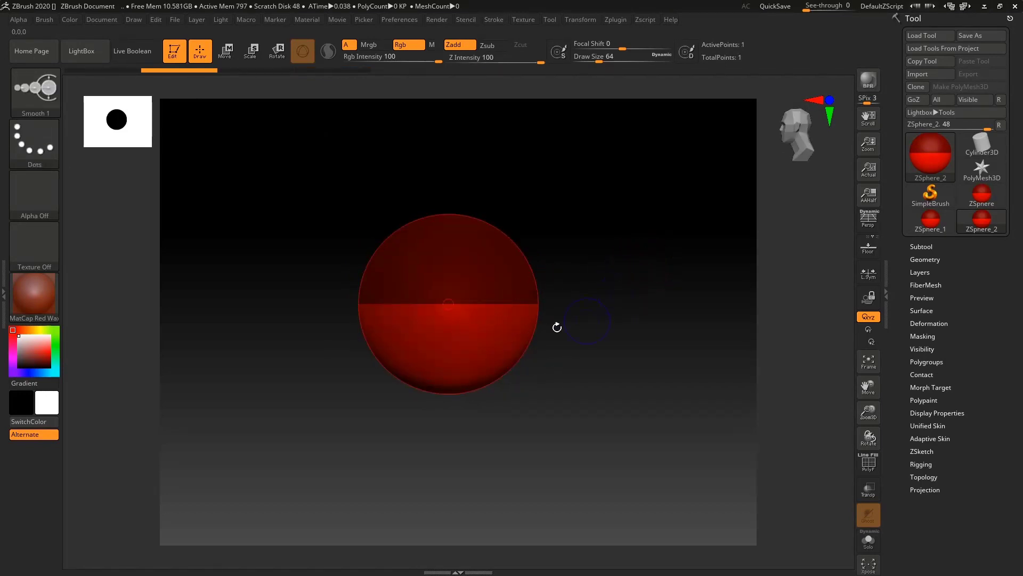
Add a child ZSphere at the exact centre of the root sphere in side view
{"action": "left_click_drag", "start_coordinate": [447, 306], "coordinate": [510, 353]}
{"action": "left_click_drag", "start_coordinate": [630, 300], "coordinate": [699, 305], "text": "shift"}
{"action": "mouse_move", "coordinate": [634, 288]}
{"action": "right_mouse_down", "text": "ctrl"}
{"action": "mouse_move", "coordinate": [605, 283]}
{"action": "mouse_move", "coordinate": [507, 309]}
{"action": "mouse_move", "coordinate": [506, 266]}
{"action": "mouse_move", "coordinate": [625, 261]}
{"action": "right_mouse_up", "text": "ctrl"}
{"action": "right_click_drag", "start_coordinate": [625, 261], "coordinate": [579, 286], "text": "alt"}
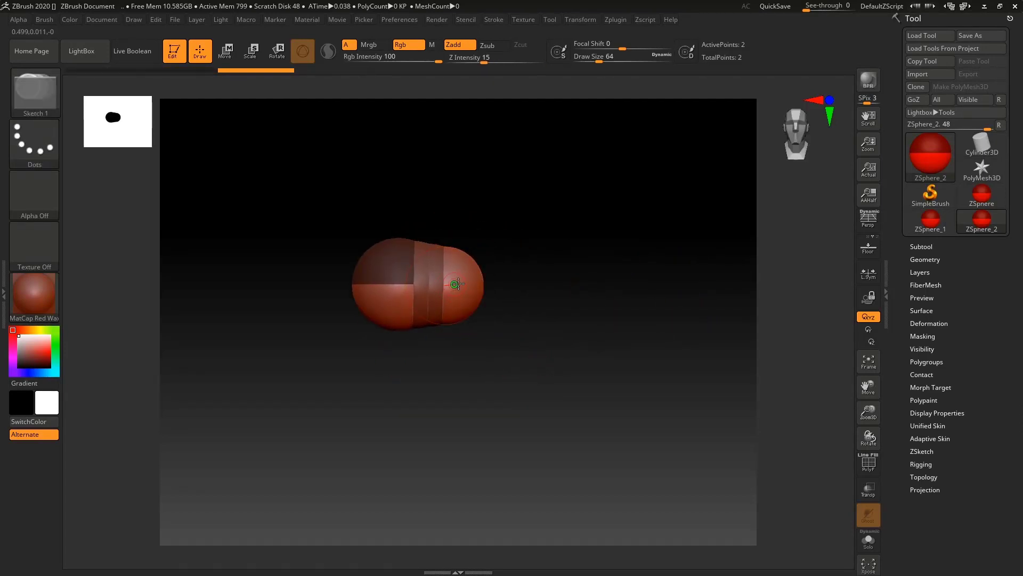
{"action": "mouse_move", "coordinate": [486, 279]}
{"action": "right_mouse_down", "text": "ctrl"}
{"action": "mouse_move", "coordinate": [541, 281]}
{"action": "mouse_move", "coordinate": [480, 276]}
{"action": "right_mouse_up", "text": "ctrl"}
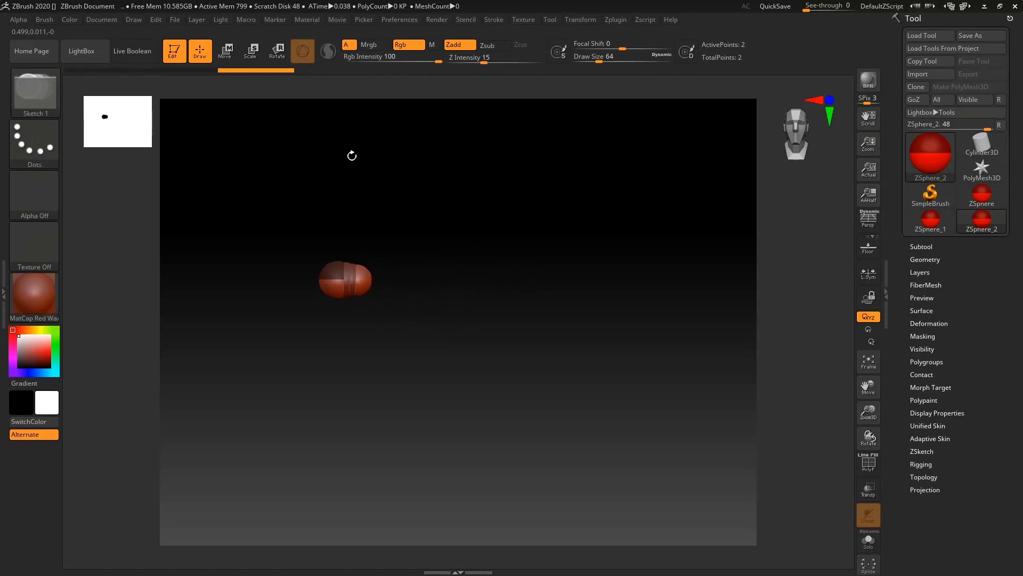
Move the child ZSphere diagonally down and away from the root to form a long, sloping first segment
{"action": "left_click", "coordinate": [224, 51]}
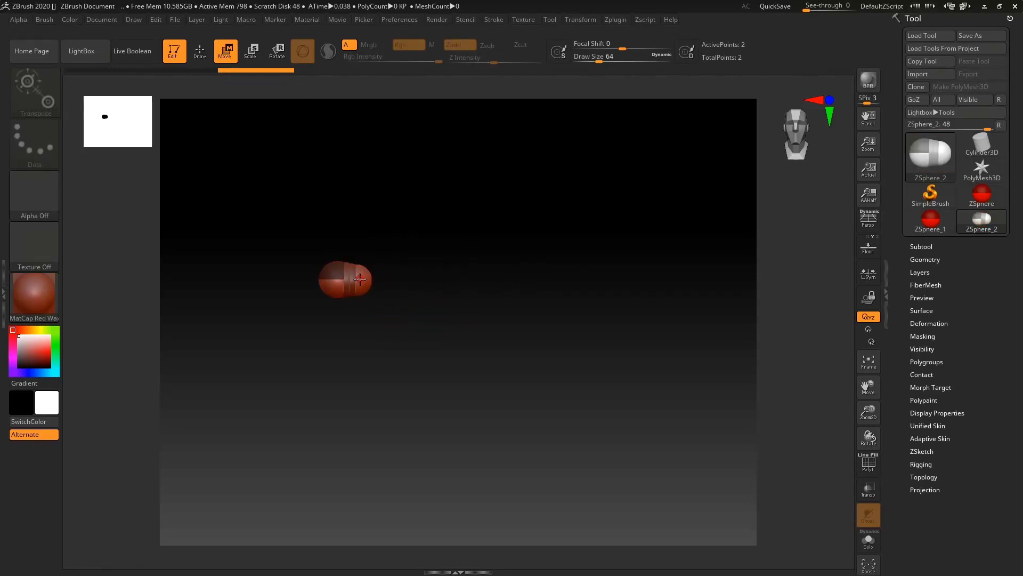
{"action": "mouse_move", "coordinate": [360, 279]}
{"action": "left_mouse_down"}
{"action": "mouse_move", "coordinate": [480, 293]}
{"action": "mouse_move", "coordinate": [617, 338]}
{"action": "mouse_move", "coordinate": [606, 461]}
{"action": "left_mouse_up"}
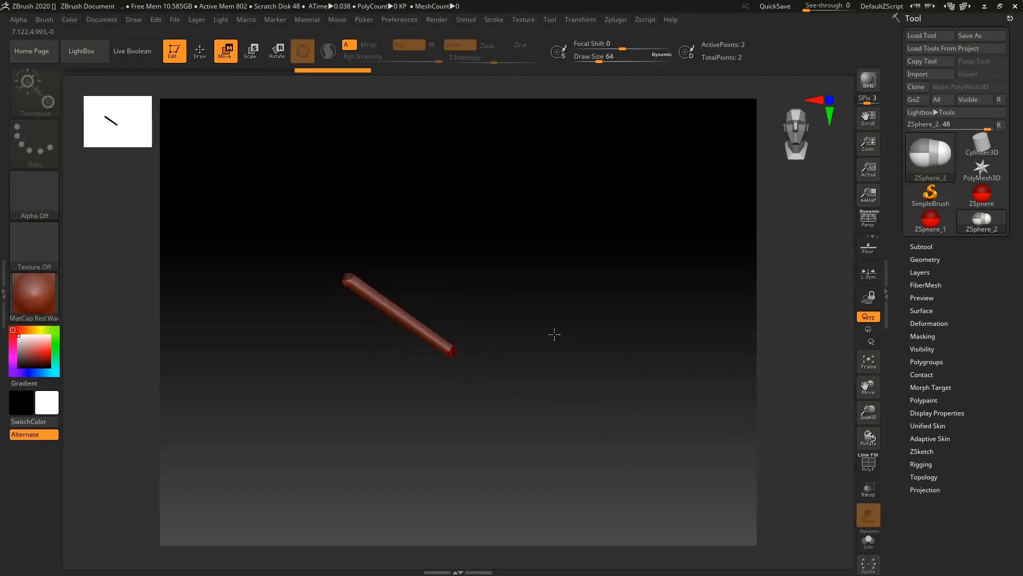
{"action": "right_click_drag", "start_coordinate": [555, 334], "coordinate": [498, 272], "text": "alt"}
{"action": "left_click_drag", "start_coordinate": [387, 292], "coordinate": [411, 338]}
{"action": "key", "text": "ctrl"}
{"action": "right_click_drag", "start_coordinate": [436, 295], "coordinate": [471, 259], "text": "ctrl"}
{"action": "mouse_move", "coordinate": [470, 259]}
{"action": "right_mouse_down", "text": "alt"}
{"action": "mouse_move", "coordinate": [525, 299]}
{"action": "mouse_move", "coordinate": [520, 306]}
{"action": "right_mouse_up", "text": "alt"}
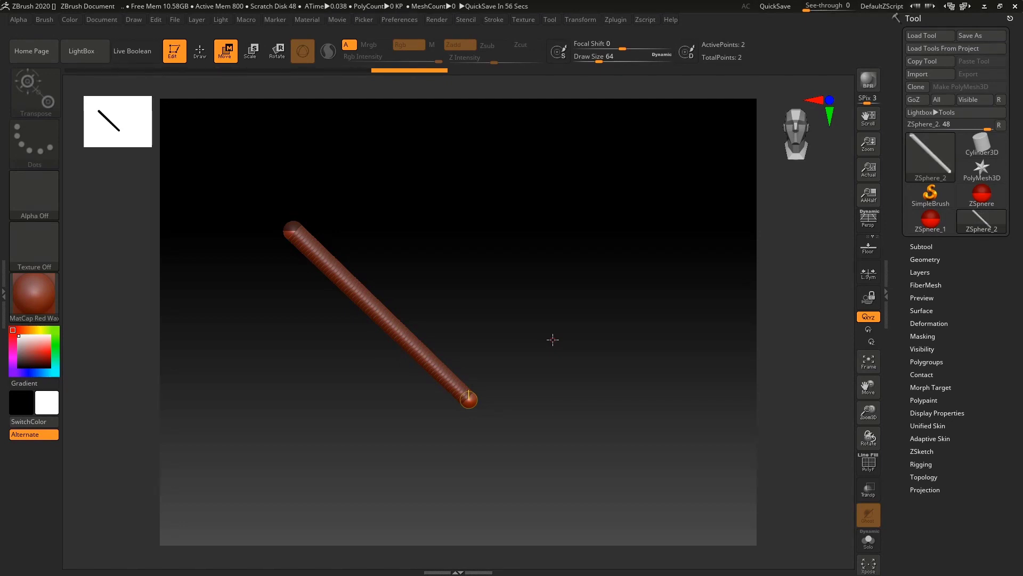
Add a new ZSphere at the centre of the first segment's lower end sphere in side view
{"action": "left_click_drag", "start_coordinate": [556, 291], "coordinate": [505, 313], "text": "shift"}
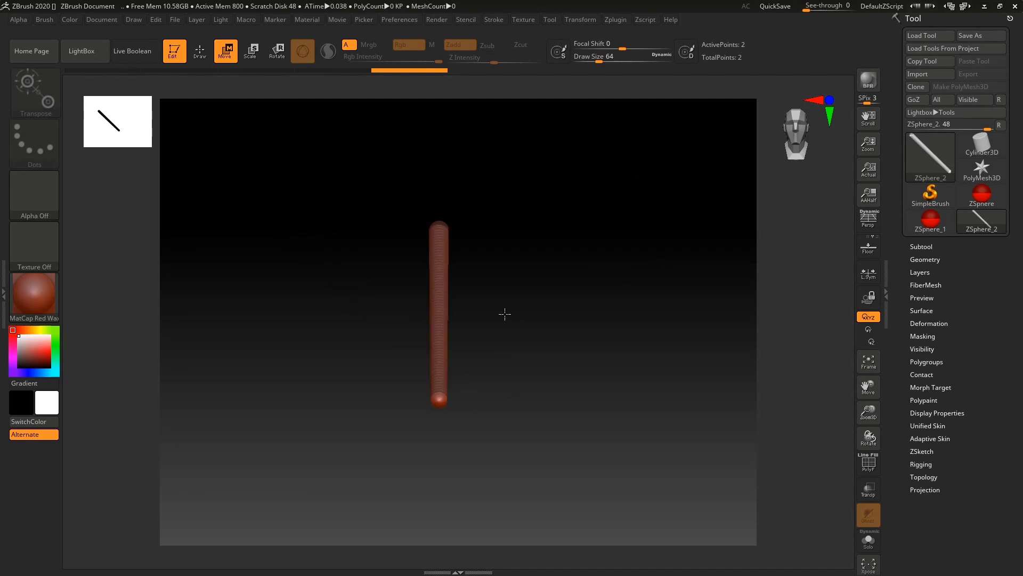
{"action": "right_click_drag", "start_coordinate": [525, 316], "coordinate": [544, 359], "text": "ctrl"}
{"action": "left_click_drag", "start_coordinate": [545, 360], "coordinate": [562, 157], "text": "alt"}
{"action": "right_click_drag", "start_coordinate": [509, 332], "coordinate": [480, 158], "text": "alt"}
{"action": "left_click", "coordinate": [199, 51]}
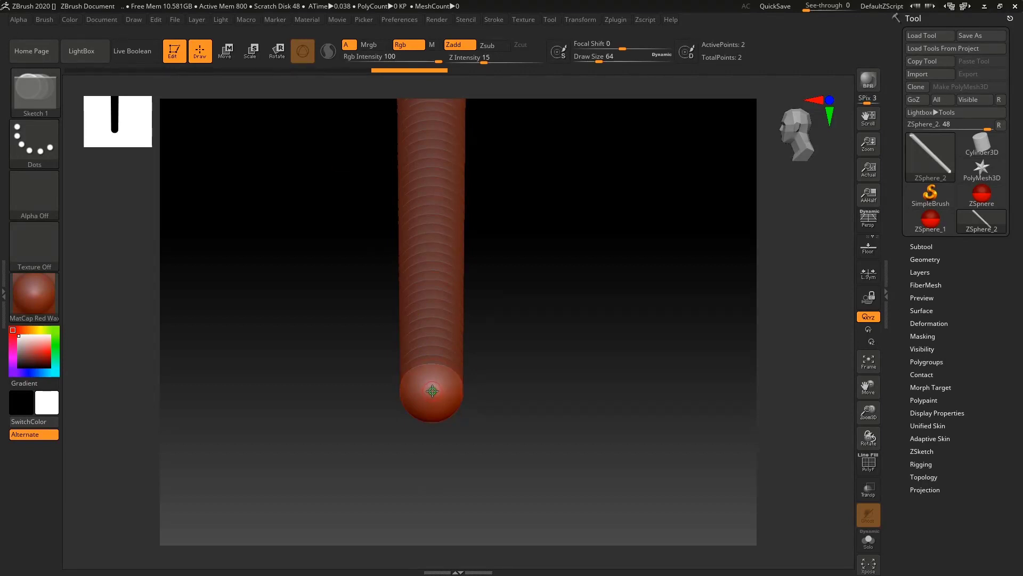
{"action": "left_click_drag", "start_coordinate": [432, 391], "coordinate": [461, 394]}
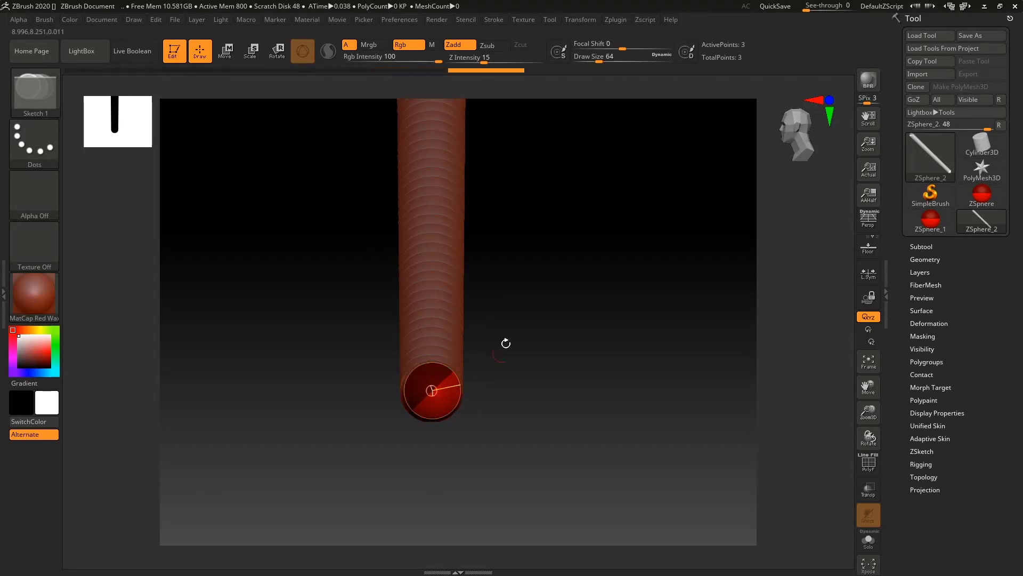
Move the new end ZSphere steeply upward, away from the root, to form a longer second segment in a V shape
{"action": "left_click_drag", "start_coordinate": [506, 342], "coordinate": [623, 304], "text": "shift"}
{"action": "right_click_drag", "start_coordinate": [624, 304], "coordinate": [554, 284]}
{"action": "right_click_drag", "start_coordinate": [619, 261], "coordinate": [481, 273], "text": "ctrl"}
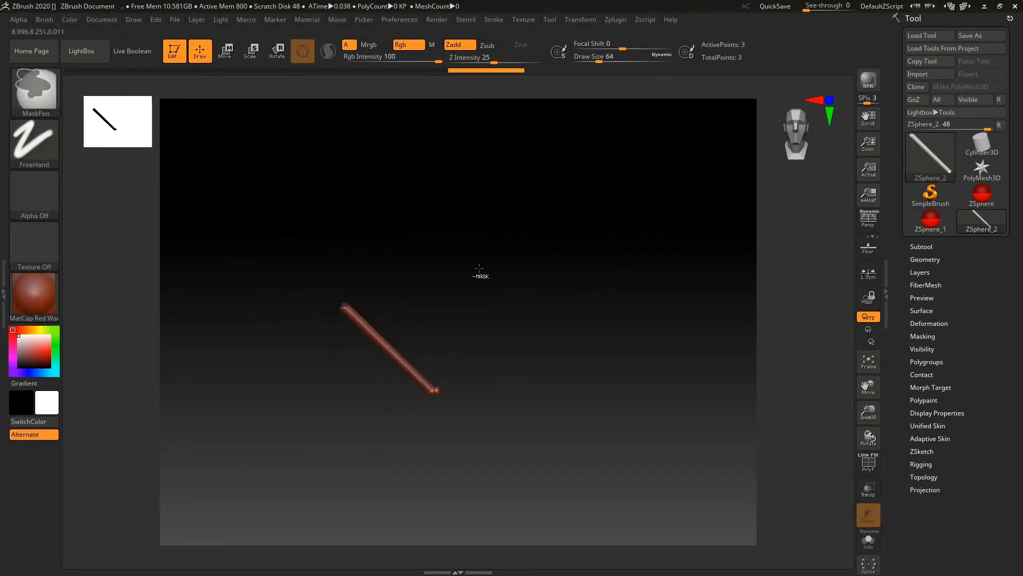
{"action": "right_click_drag", "start_coordinate": [499, 320], "coordinate": [474, 219], "text": "alt"}
{"action": "left_click", "coordinate": [226, 52]}
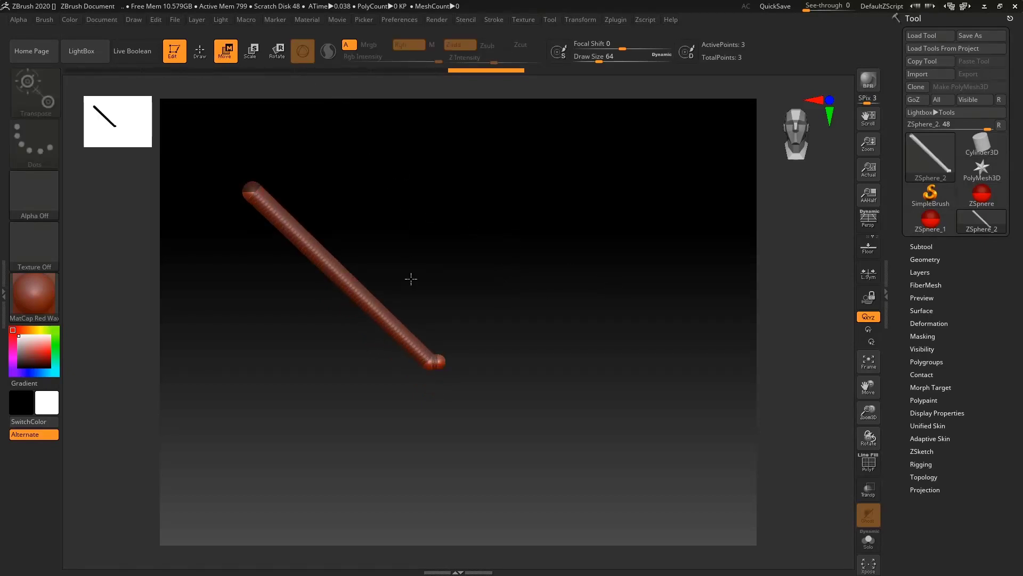
{"action": "left_click_drag", "start_coordinate": [443, 361], "coordinate": [556, 110]}
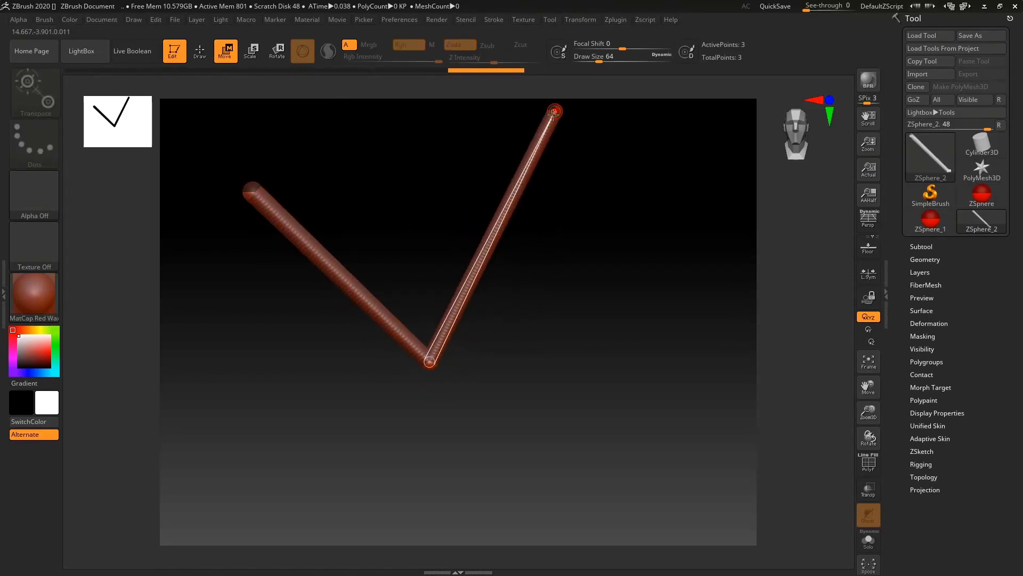
{"action": "right_click_drag", "start_coordinate": [556, 110], "coordinate": [468, 266], "text": "ctrl"}
{"action": "left_click_drag", "start_coordinate": [476, 271], "coordinate": [502, 248]}
Add a ZSphere at the centre of the second segment's upper tip in side view
{"action": "right_click_drag", "start_coordinate": [553, 222], "coordinate": [725, 213], "text": "ctrl"}
{"action": "right_click_drag", "start_coordinate": [532, 201], "coordinate": [560, 323], "text": "alt"}
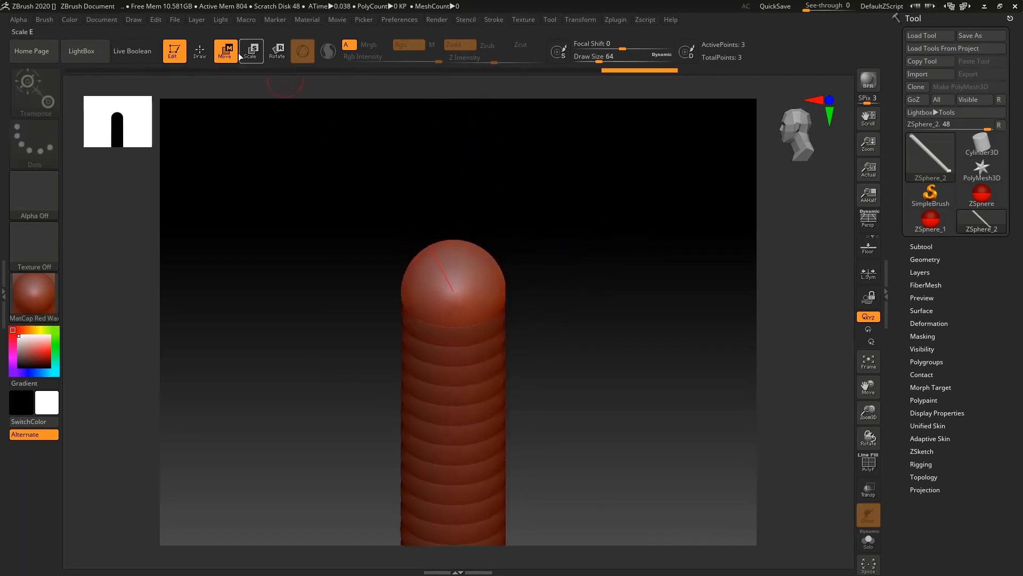
{"action": "key", "text": "q"}
{"action": "left_click_drag", "start_coordinate": [454, 283], "coordinate": [483, 305]}
Move the ZSphere at the upper tip diagonally down and outward to form the third segment
{"action": "mouse_move", "coordinate": [520, 285]}
{"action": "right_mouse_down", "text": "shift"}
{"action": "mouse_move", "coordinate": [621, 253]}
{"action": "mouse_move", "coordinate": [592, 276]}
{"action": "mouse_move", "coordinate": [512, 185]}
{"action": "right_mouse_up", "text": "shift"}
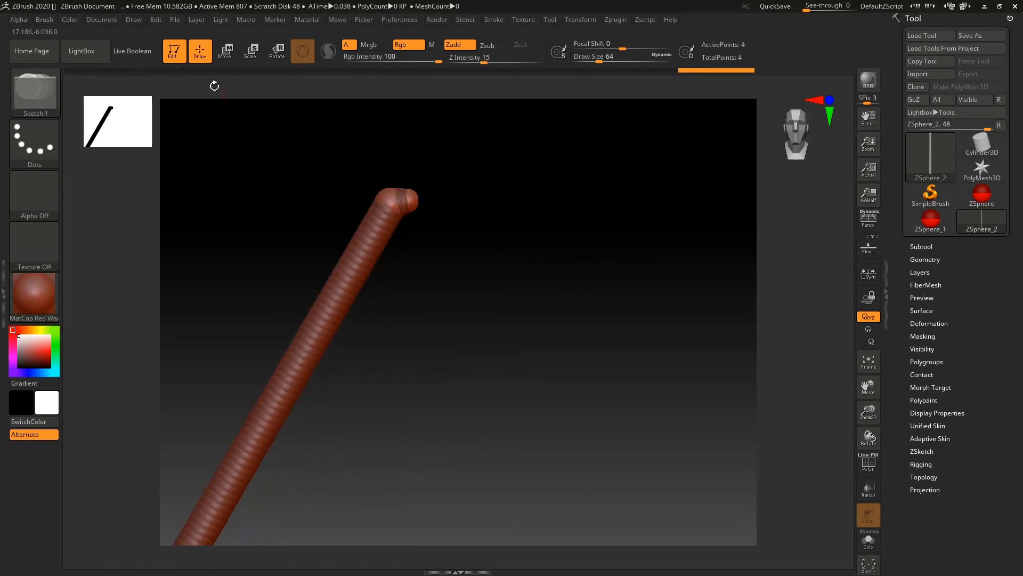
{"action": "left_click", "coordinate": [226, 52]}
{"action": "mouse_move", "coordinate": [416, 203]}
{"action": "left_mouse_down"}
{"action": "mouse_move", "coordinate": [438, 205]}
{"action": "mouse_move", "coordinate": [612, 373]}
{"action": "left_mouse_up"}
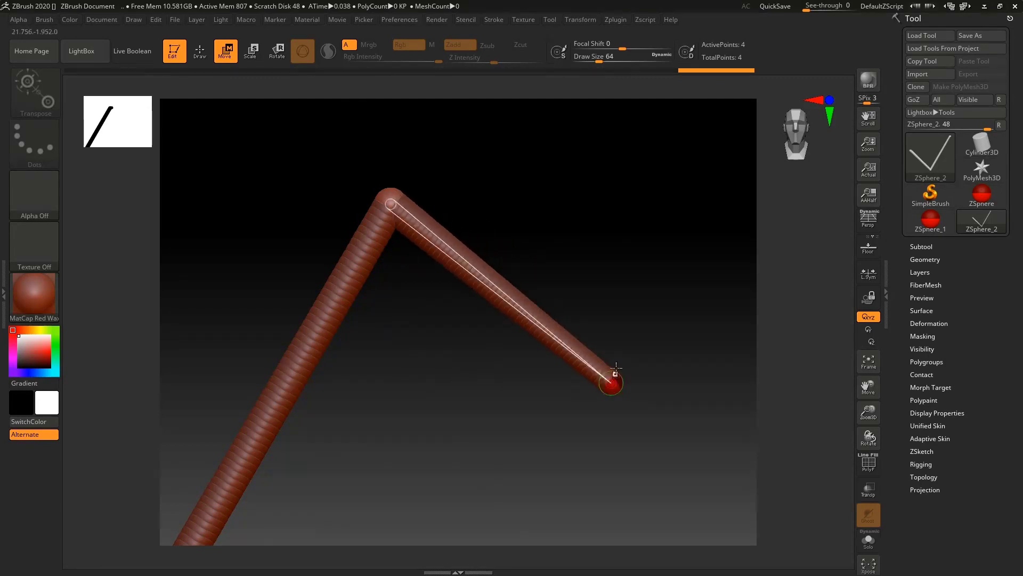
Add a ZSphere at the centre of the third segment's end sphere in side view
{"action": "right_click_drag", "start_coordinate": [618, 367], "coordinate": [505, 365], "text": "ctrl"}
{"action": "mouse_move", "coordinate": [470, 258]}
{"action": "right_mouse_down", "text": "ctrl"}
{"action": "mouse_move", "coordinate": [671, 220]}
{"action": "mouse_move", "coordinate": [592, 214]}
{"action": "right_mouse_up", "text": "ctrl"}
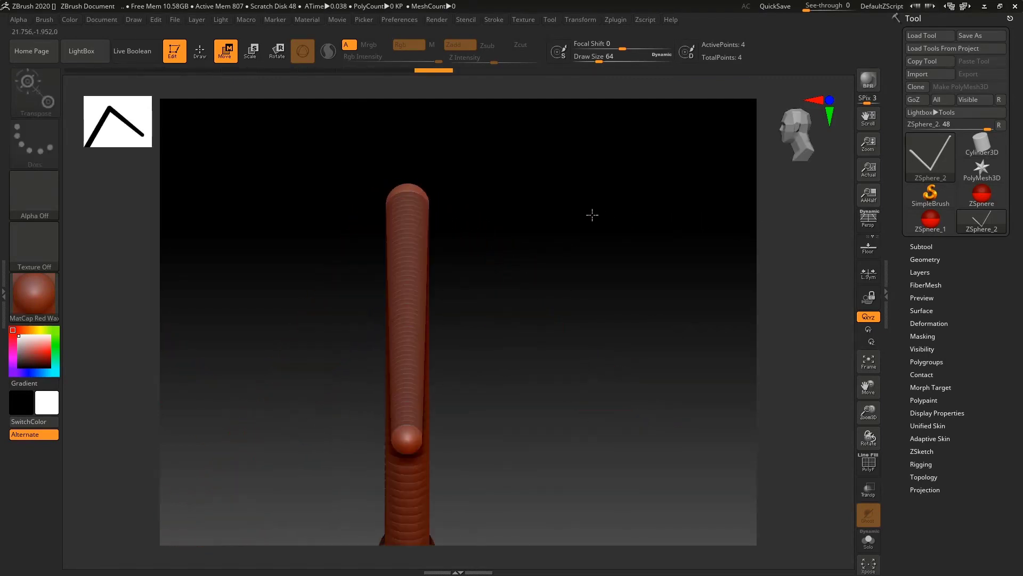
{"action": "mouse_move", "coordinate": [517, 266]}
{"action": "right_mouse_down", "text": "alt"}
{"action": "mouse_move", "coordinate": [557, 199]}
{"action": "mouse_move", "coordinate": [550, 176]}
{"action": "right_mouse_up", "text": "alt"}
{"action": "left_click", "coordinate": [199, 54]}
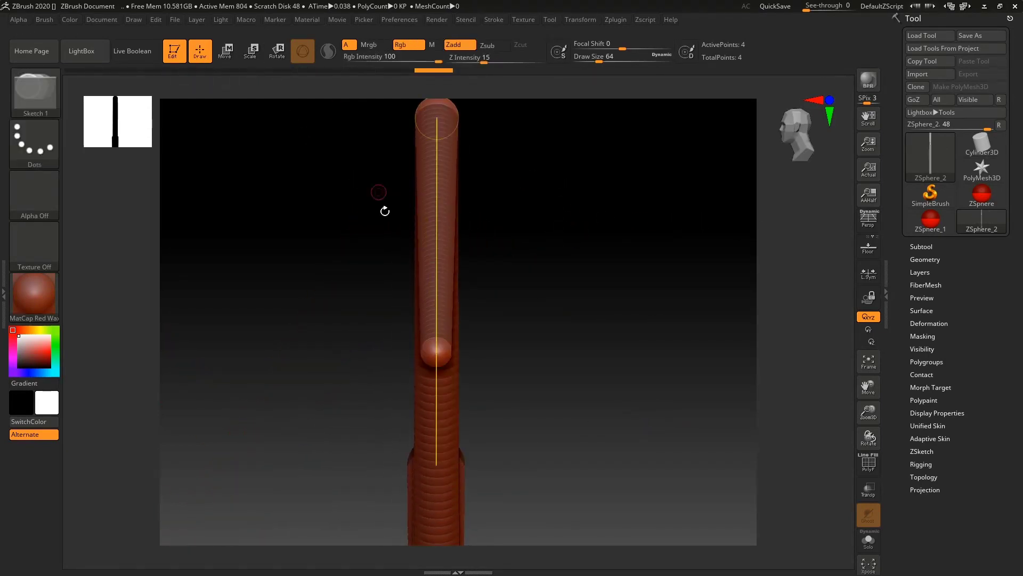
{"action": "left_click_drag", "start_coordinate": [434, 356], "coordinate": [436, 362]}
Move the newest ZSphere straight down to form a short, near-vertical fourth segment
{"action": "right_click_drag", "start_coordinate": [488, 311], "coordinate": [542, 293], "text": "shift"}
{"action": "left_click", "coordinate": [232, 55]}
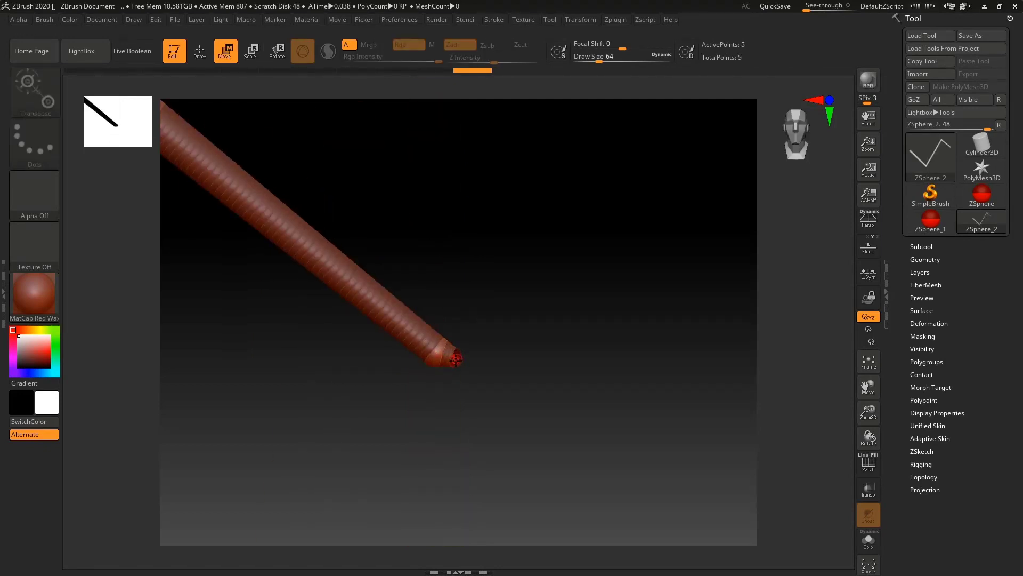
{"action": "left_click_drag", "start_coordinate": [456, 358], "coordinate": [433, 473]}
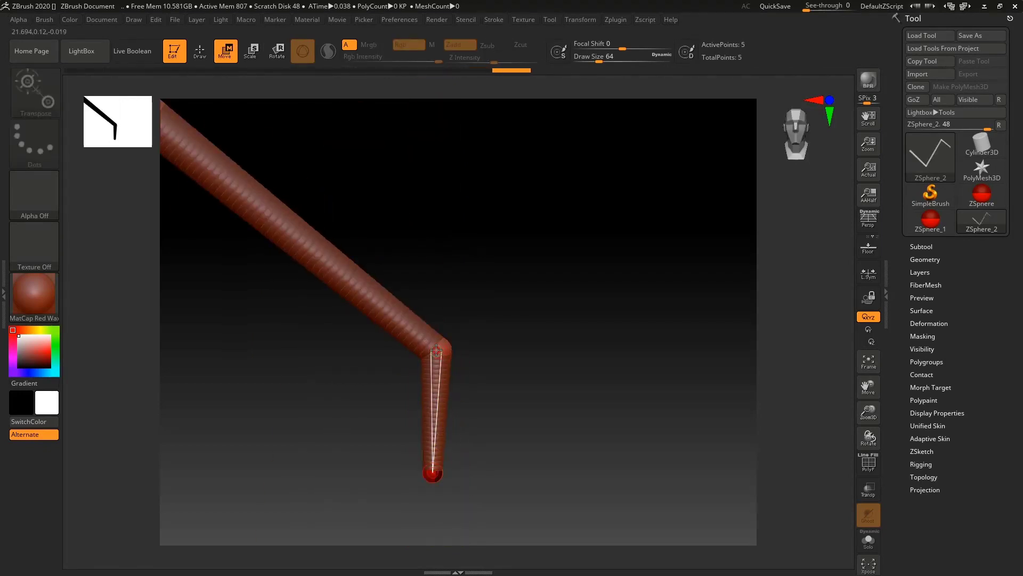
Shift the bend between the third and fourth segments outward, and pull the final ZSphere farther down to lengthen the last segment
{"action": "left_click_drag", "start_coordinate": [436, 350], "coordinate": [474, 318]}
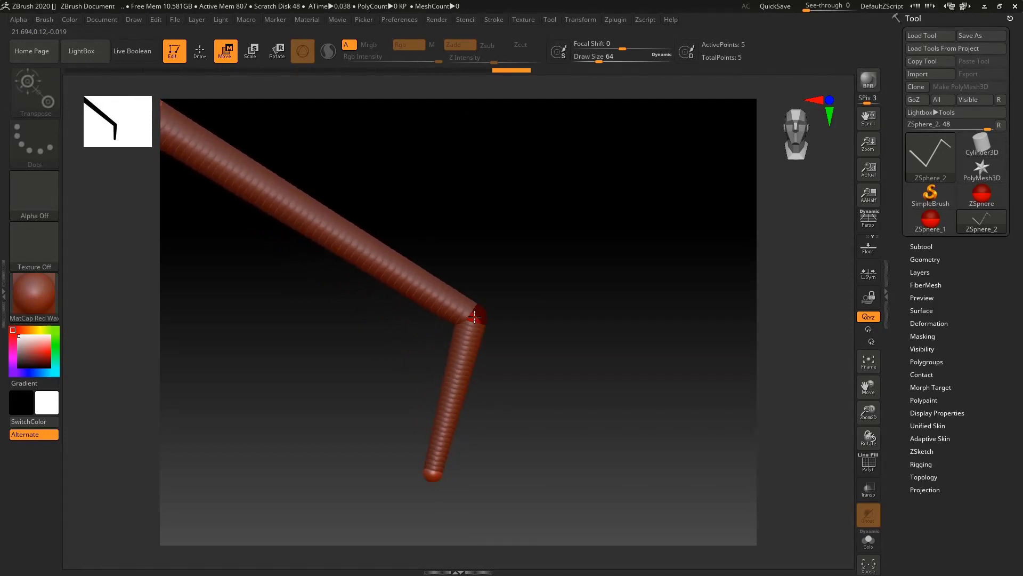
{"action": "left_click_drag", "start_coordinate": [432, 472], "coordinate": [374, 545]}
{"action": "right_click_drag", "start_coordinate": [508, 376], "coordinate": [484, 152], "text": "ctrl"}
{"action": "left_click_drag", "start_coordinate": [528, 253], "coordinate": [538, 412]}
{"action": "left_click_drag", "start_coordinate": [504, 236], "coordinate": [535, 235]}
Preview the adaptive skin of the finished four-segment ZSphere chain and convert it to a PolyMesh3D
{"action": "right_click_drag", "start_coordinate": [537, 326], "coordinate": [499, 285], "text": "ctrl"}
{"action": "right_click_drag", "start_coordinate": [434, 260], "coordinate": [510, 289], "text": "alt"}
{"action": "right_click_drag", "start_coordinate": [483, 222], "coordinate": [537, 170], "text": "alt"}
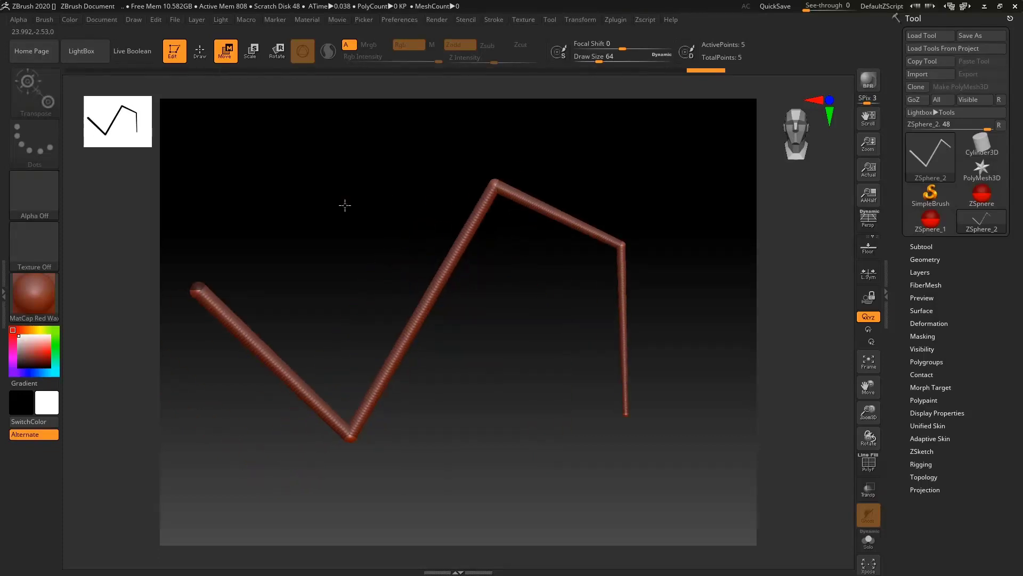
{"action": "right_click_drag", "start_coordinate": [612, 223], "coordinate": [622, 210]}
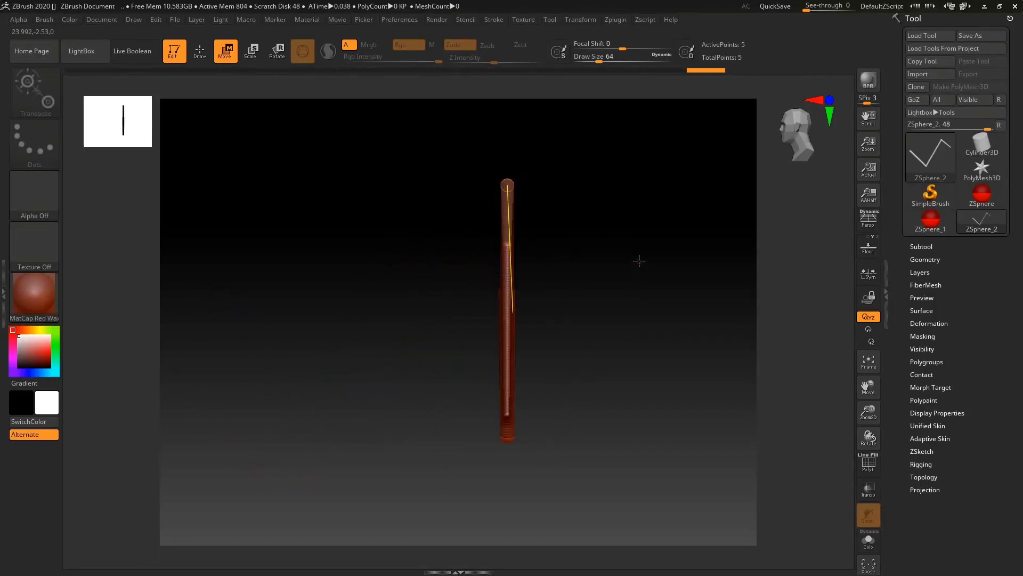
{"action": "mouse_move", "coordinate": [612, 287]}
{"action": "left_mouse_down"}
{"action": "mouse_move", "coordinate": [674, 276]}
{"action": "mouse_move", "coordinate": [564, 267]}
{"action": "mouse_move", "coordinate": [573, 240]}
{"action": "mouse_move", "coordinate": [640, 261]}
{"action": "mouse_move", "coordinate": [608, 271]}
{"action": "left_mouse_up"}
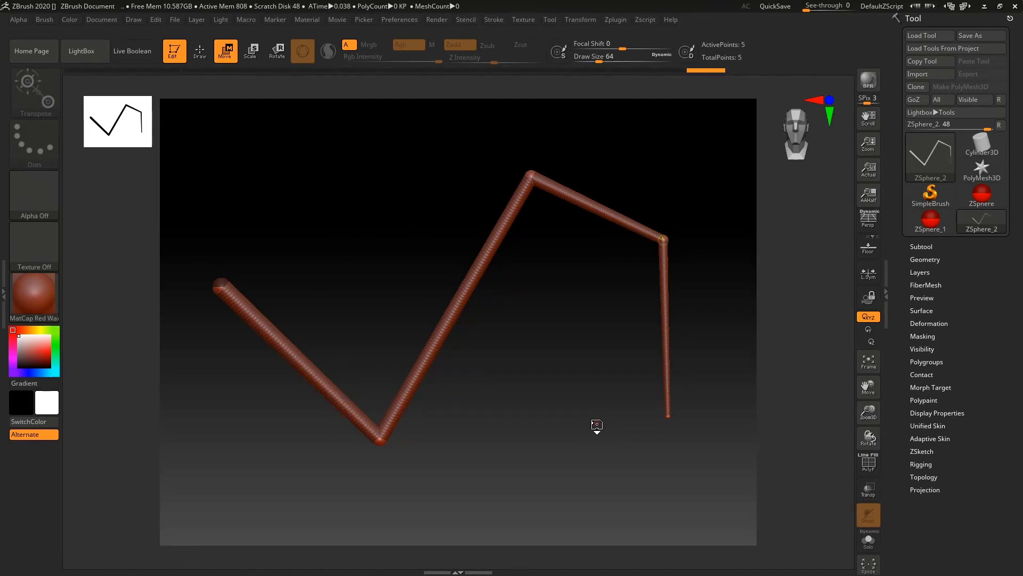
{"action": "key", "text": "a"}
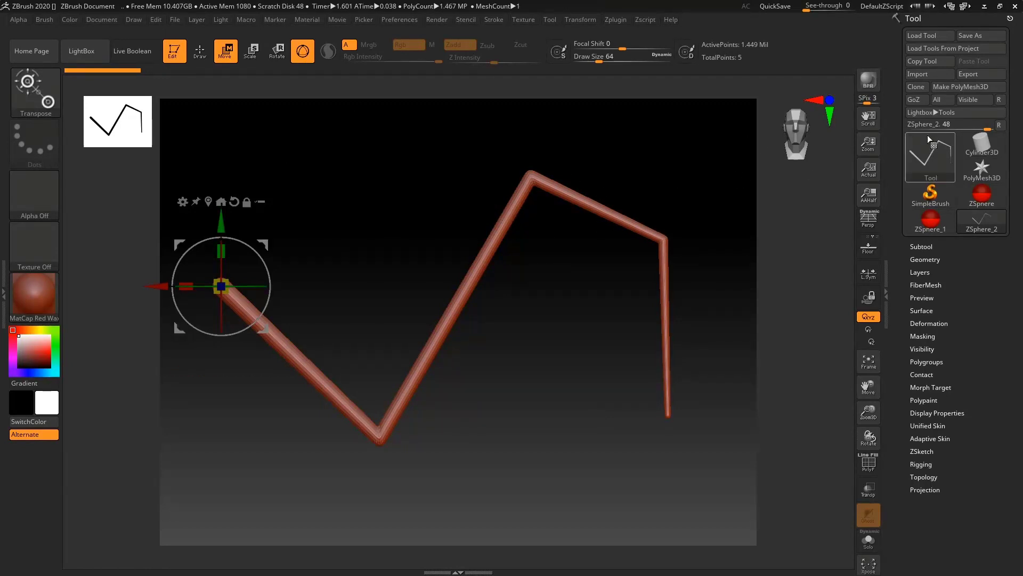
{"action": "left_click", "coordinate": [956, 87]}
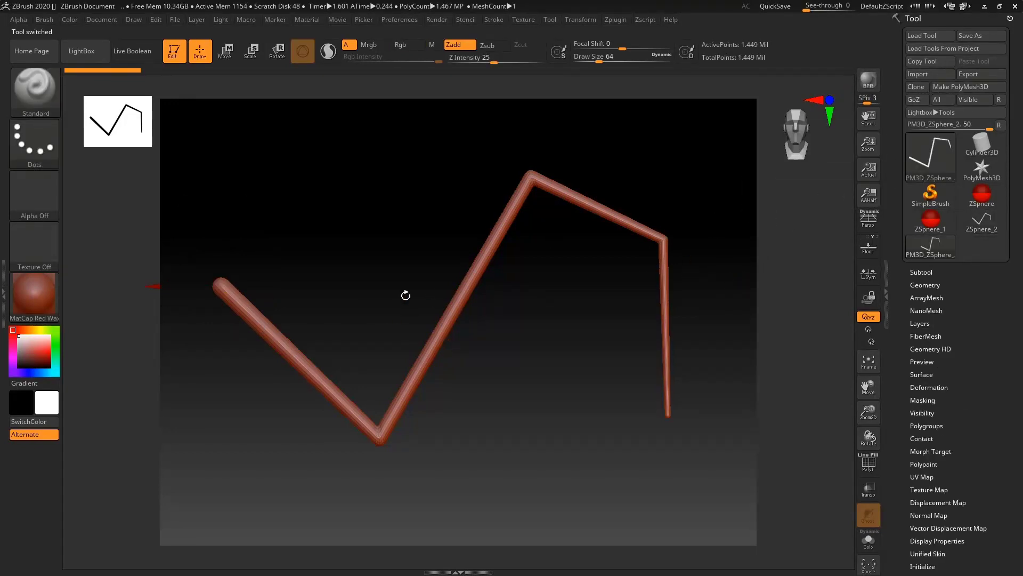
Choose the Inflat brush and set the draw size to 51 with the whole bent form in view
{"action": "left_click_drag", "start_coordinate": [378, 278], "coordinate": [524, 272]}
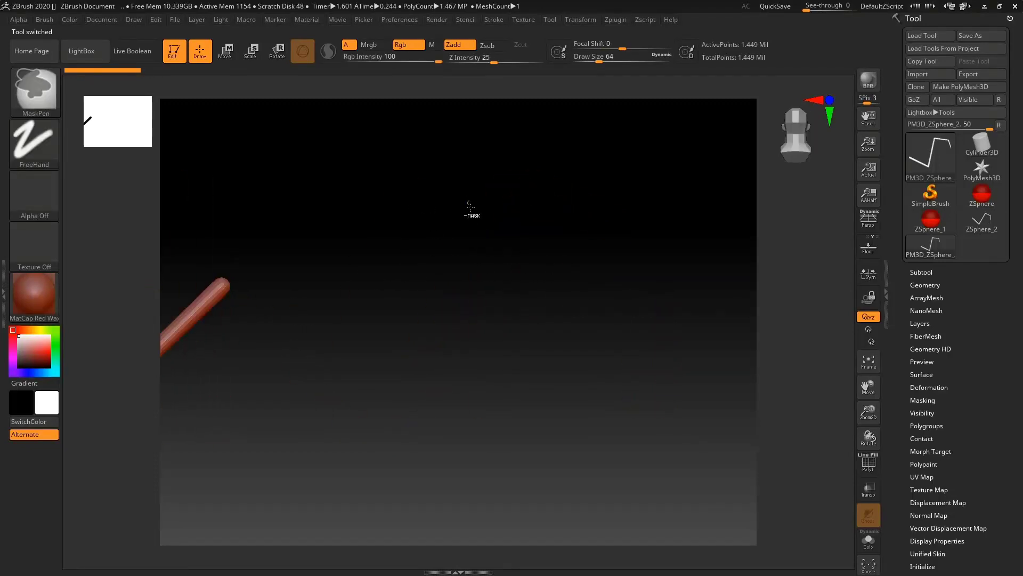
{"action": "mouse_move", "coordinate": [470, 210]}
{"action": "left_mouse_down", "text": "shift"}
{"action": "mouse_move", "coordinate": [274, 313]}
{"action": "mouse_move", "coordinate": [415, 283]}
{"action": "mouse_move", "coordinate": [472, 292]}
{"action": "left_mouse_up", "text": "shift"}
{"action": "right_click_drag", "start_coordinate": [375, 291], "coordinate": [509, 269], "text": "ctrl"}
{"action": "mouse_move", "coordinate": [380, 261]}
{"action": "right_mouse_down", "text": "alt"}
{"action": "mouse_move", "coordinate": [427, 244]}
{"action": "mouse_move", "coordinate": [409, 245]}
{"action": "right_mouse_up", "text": "alt"}
{"action": "key", "text": "b"}
{"action": "key", "text": "i"}
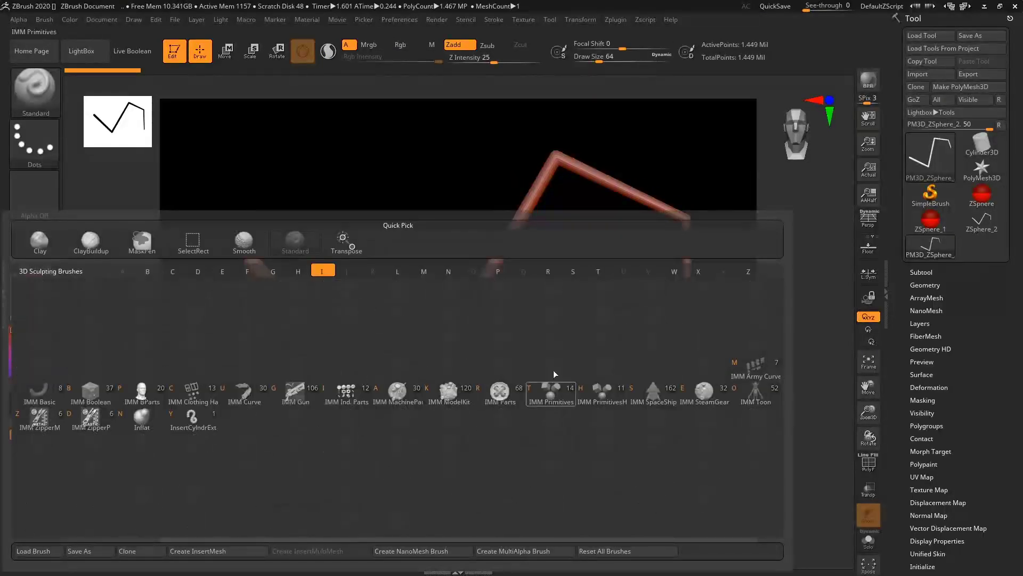
{"action": "left_click", "coordinate": [148, 428]}
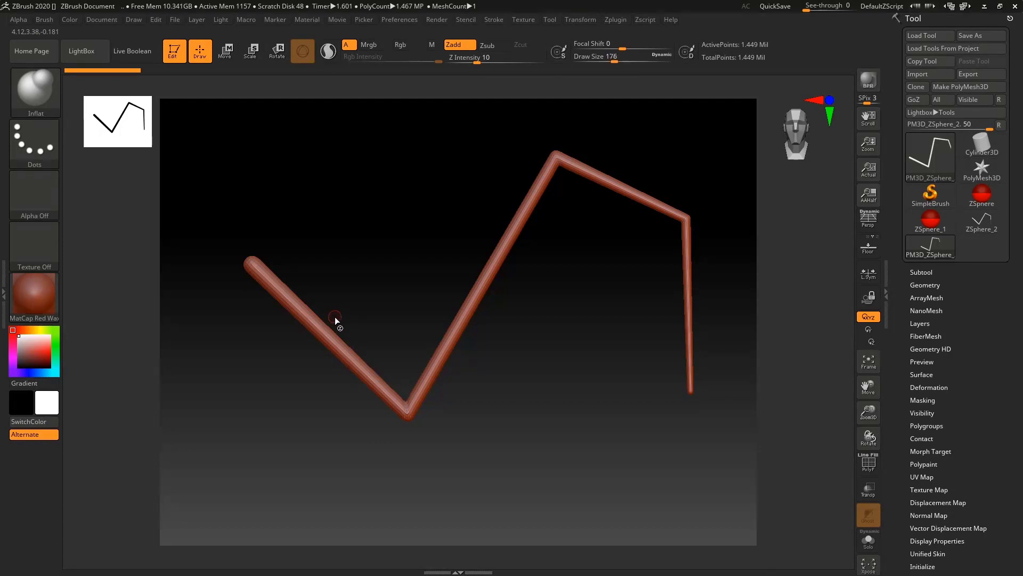
{"action": "left_click_drag", "start_coordinate": [597, 56], "coordinate": [662, 56]}
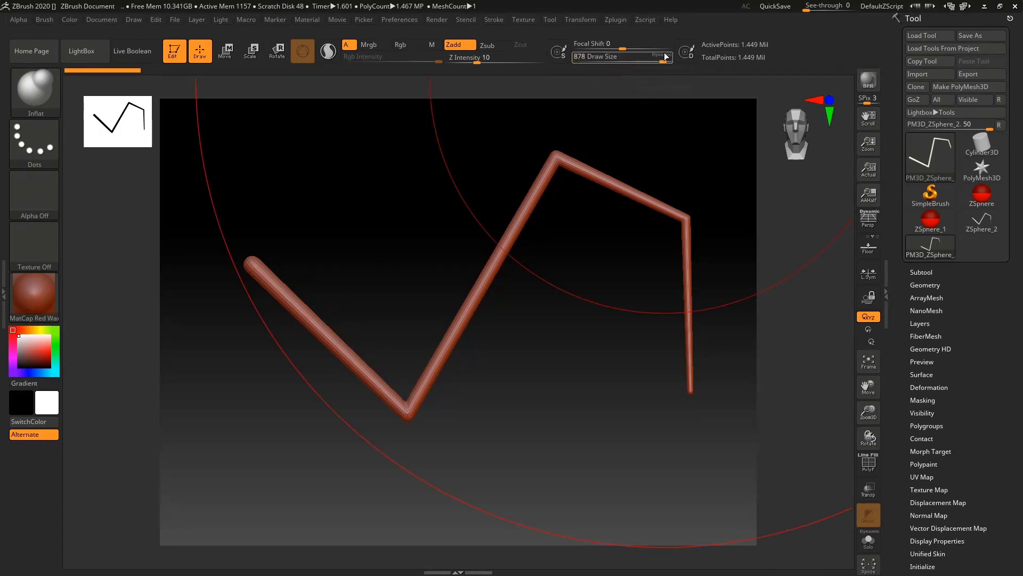
{"action": "left_click_drag", "start_coordinate": [664, 56], "coordinate": [597, 66]}
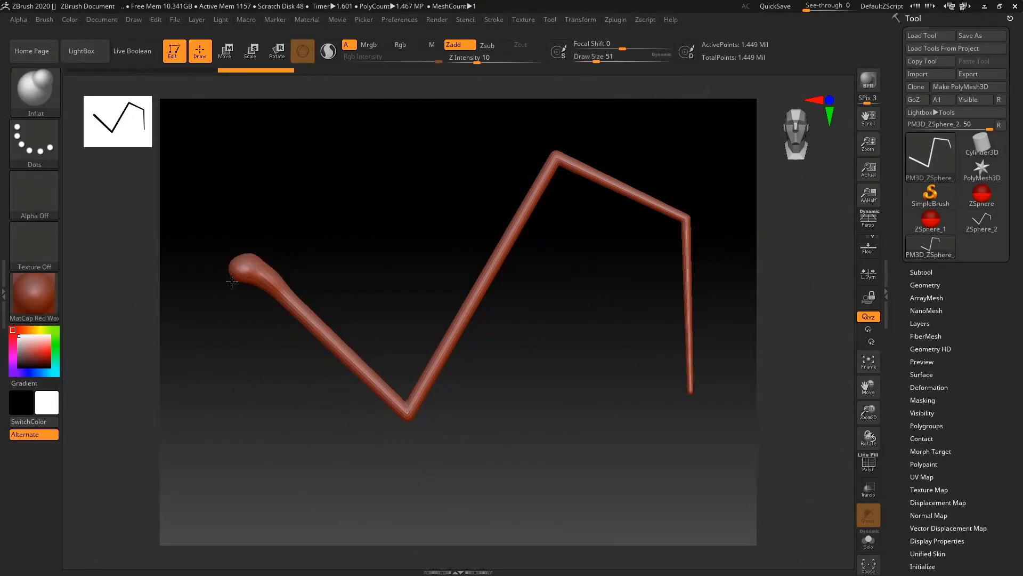
Inflate the thick free end and the three bends of the form into rounded, bone-like joints
{"action": "left_click_drag", "start_coordinate": [231, 281], "coordinate": [236, 256]}
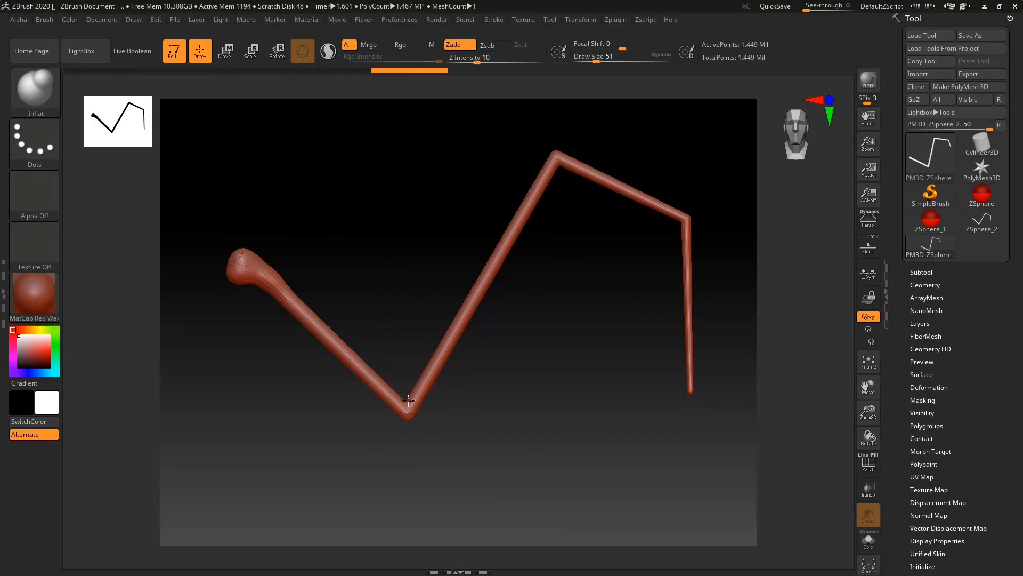
{"action": "left_click_drag", "start_coordinate": [399, 414], "coordinate": [404, 409]}
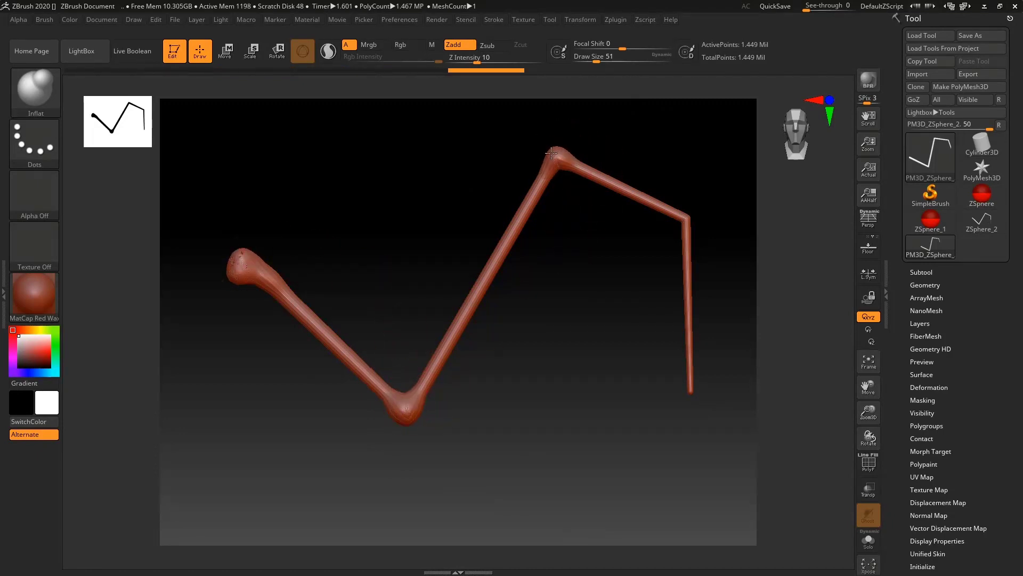
{"action": "left_click_drag", "start_coordinate": [551, 153], "coordinate": [554, 150]}
{"action": "left_click", "coordinate": [688, 215]}
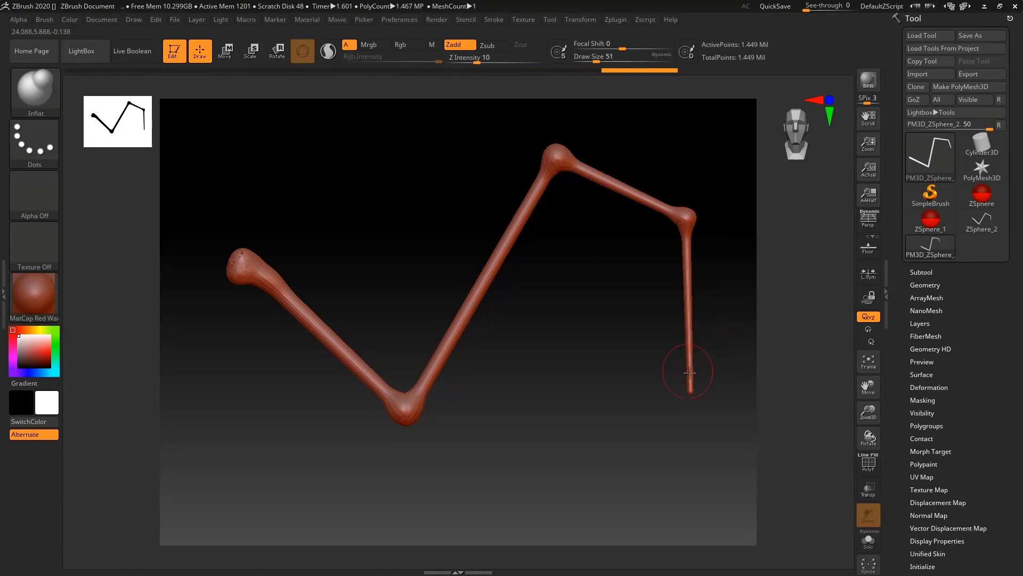
Convert the inflated form to a DynaMesh at resolution 128
{"action": "left_click_drag", "start_coordinate": [534, 293], "coordinate": [523, 318]}
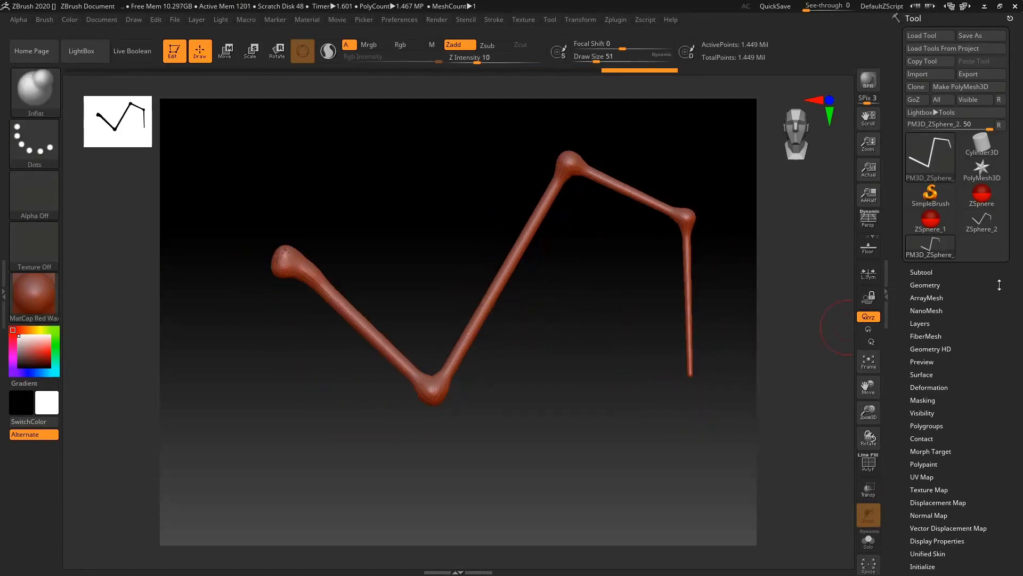
{"action": "left_click", "coordinate": [939, 285]}
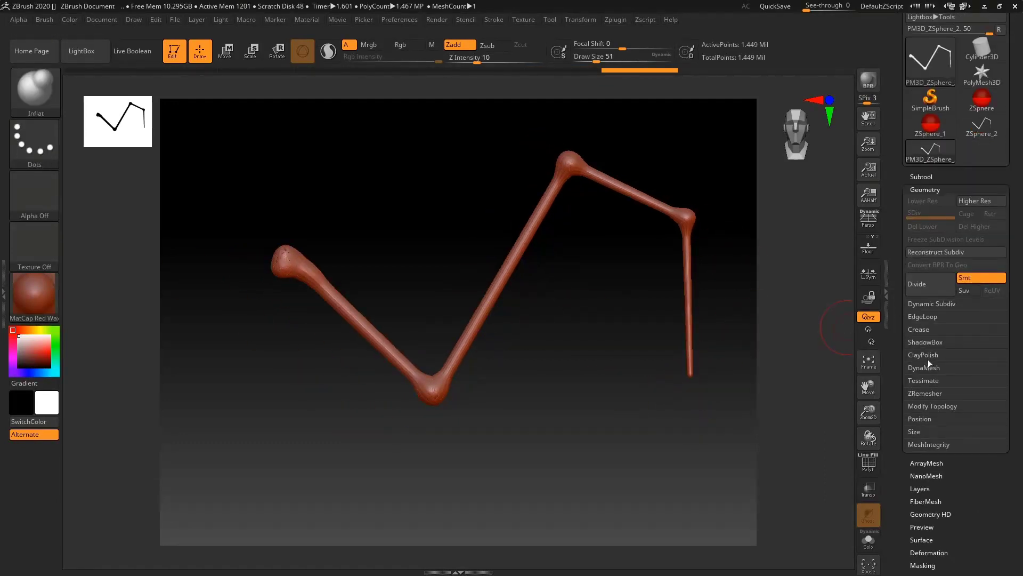
{"action": "left_click", "coordinate": [931, 369]}
{"action": "left_click", "coordinate": [919, 393]}
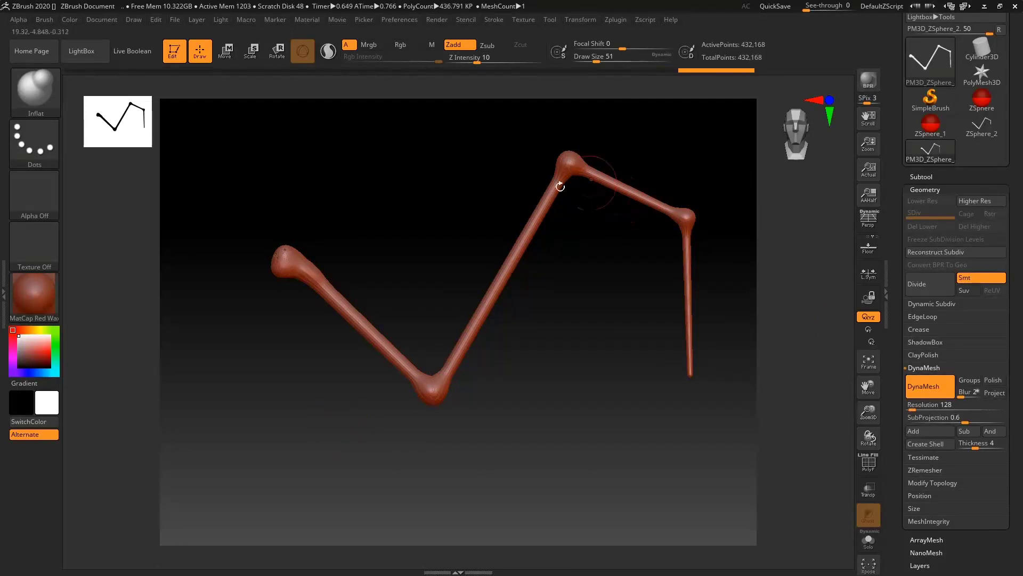
{"action": "key", "text": "shift"}
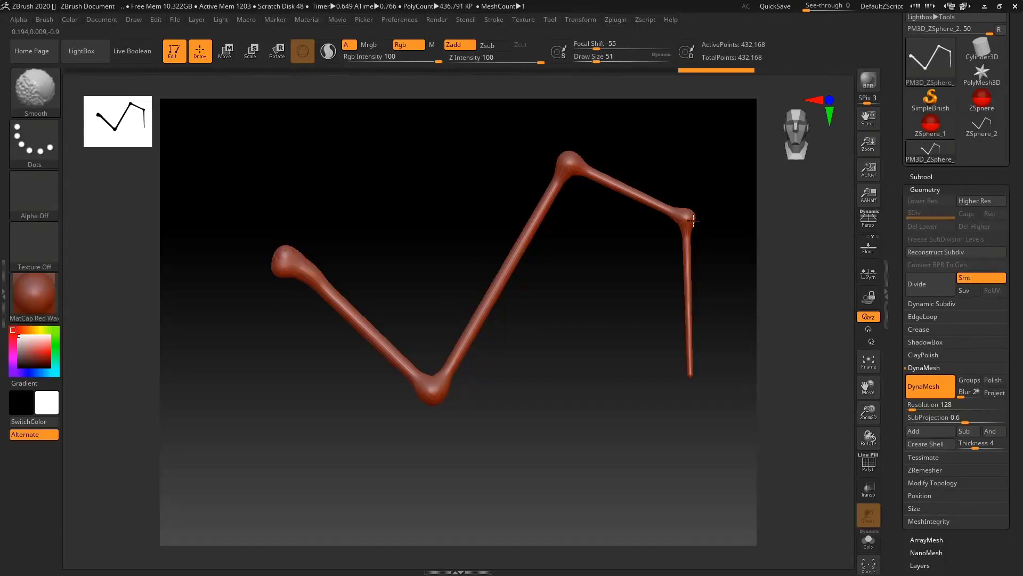
Duplicate the form's subtool and make the duplicate the active subtool
{"action": "mouse_move", "coordinate": [649, 292]}
{"action": "left_mouse_down"}
{"action": "mouse_move", "coordinate": [541, 326]}
{"action": "mouse_move", "coordinate": [564, 233]}
{"action": "left_mouse_up"}
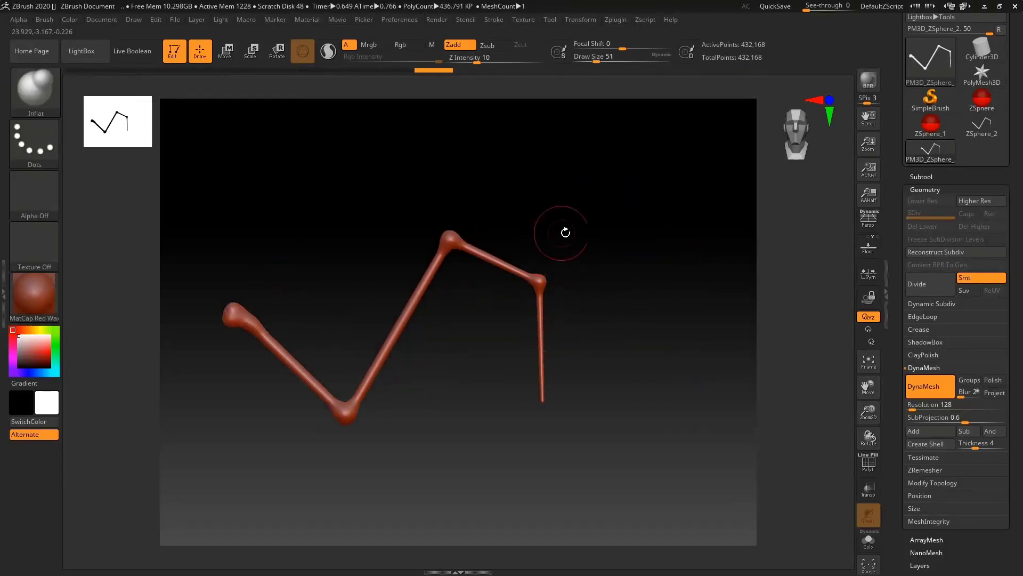
{"action": "left_click", "coordinate": [921, 176]}
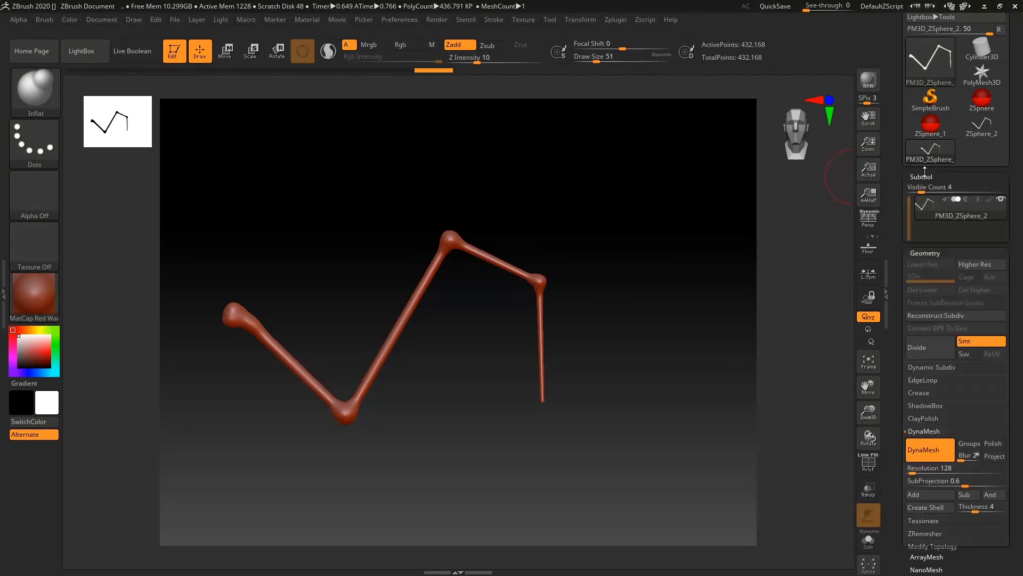
{"action": "left_click", "coordinate": [932, 386]}
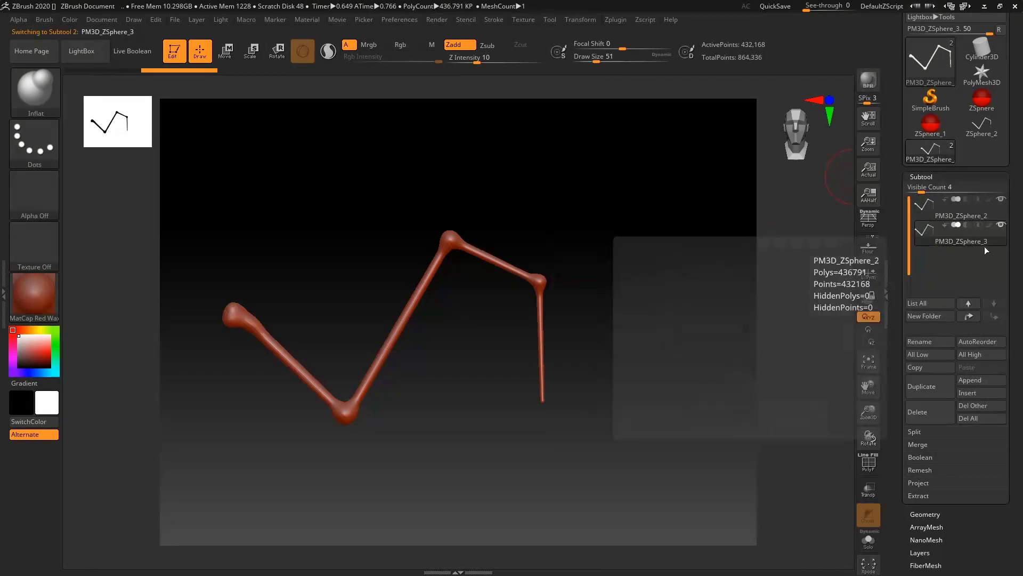
Trim the first two segments and their joints off the duplicate with the TrimRect brush, keeping only the last two segments
{"action": "key", "text": "ctrl+shift"}
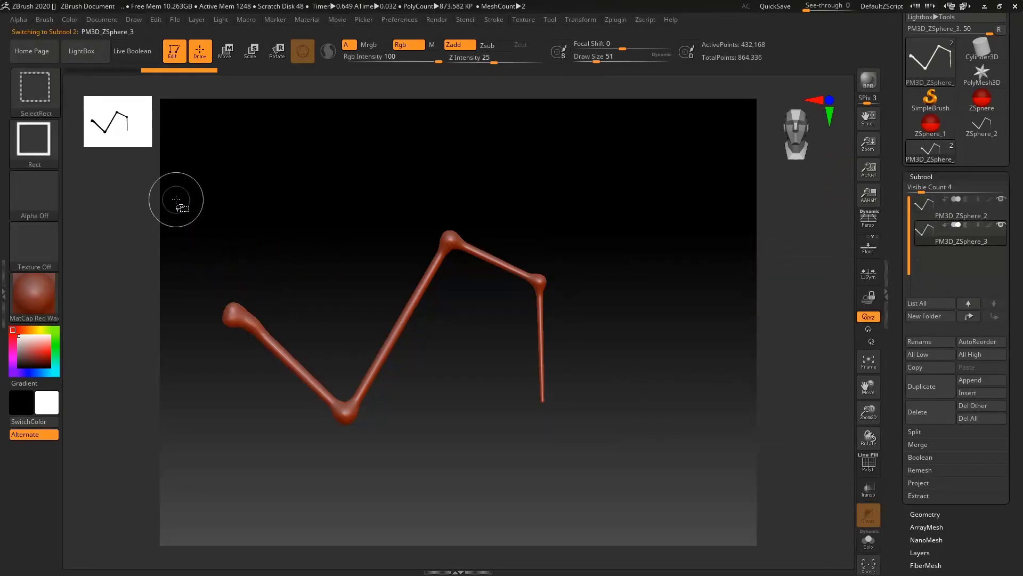
{"action": "left_click", "coordinate": [30, 103]}
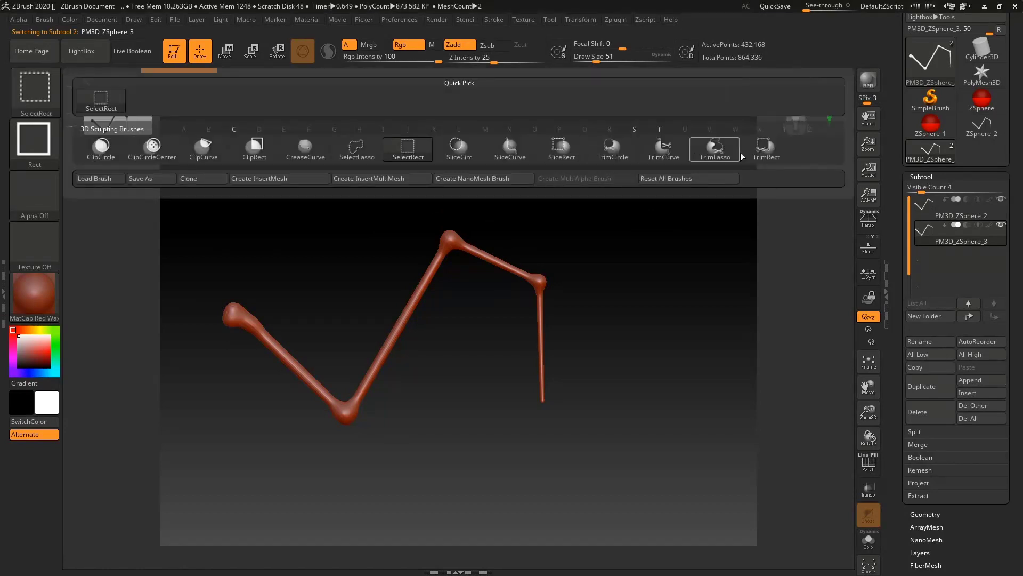
{"action": "left_click", "coordinate": [766, 152]}
{"action": "mouse_move", "coordinate": [182, 199]}
{"action": "left_mouse_down", "text": "ctrl+shift"}
{"action": "mouse_move", "coordinate": [270, 343]}
{"action": "mouse_move", "coordinate": [446, 466]}
{"action": "mouse_move", "coordinate": [482, 468]}
{"action": "mouse_move", "coordinate": [477, 456]}
{"action": "left_mouse_up", "text": "ctrl+shift"}
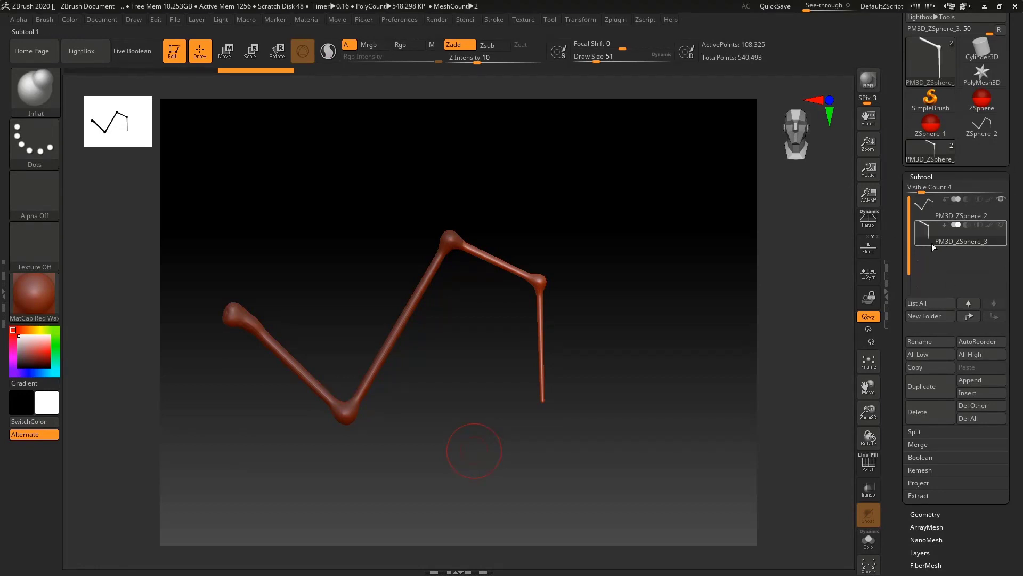
Move and rotate the trimmed copy so it branches inward and down from the joint between the second and third segments
{"action": "key", "text": "w"}
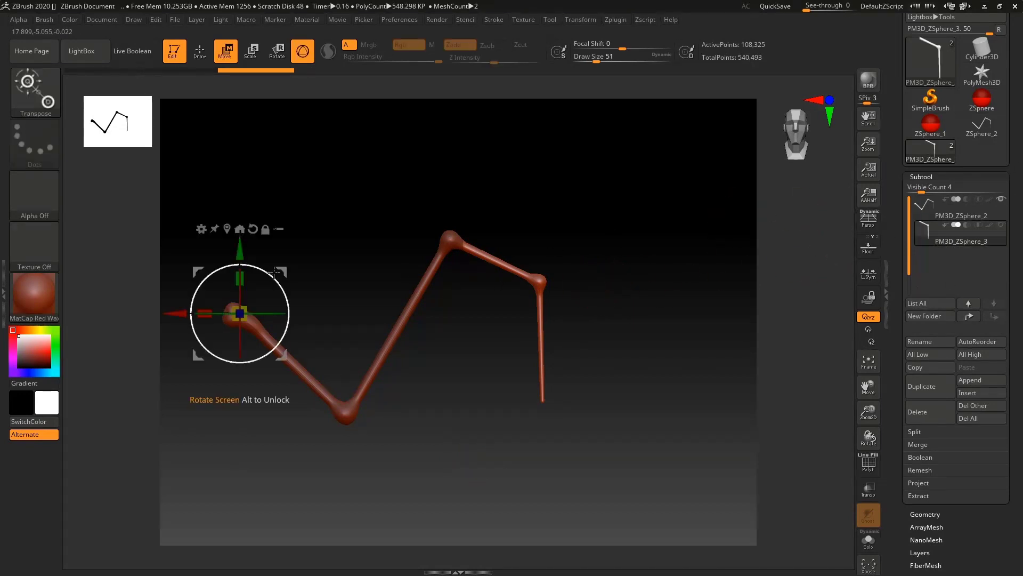
{"action": "left_click_drag", "start_coordinate": [240, 313], "coordinate": [305, 254], "text": "ctrl"}
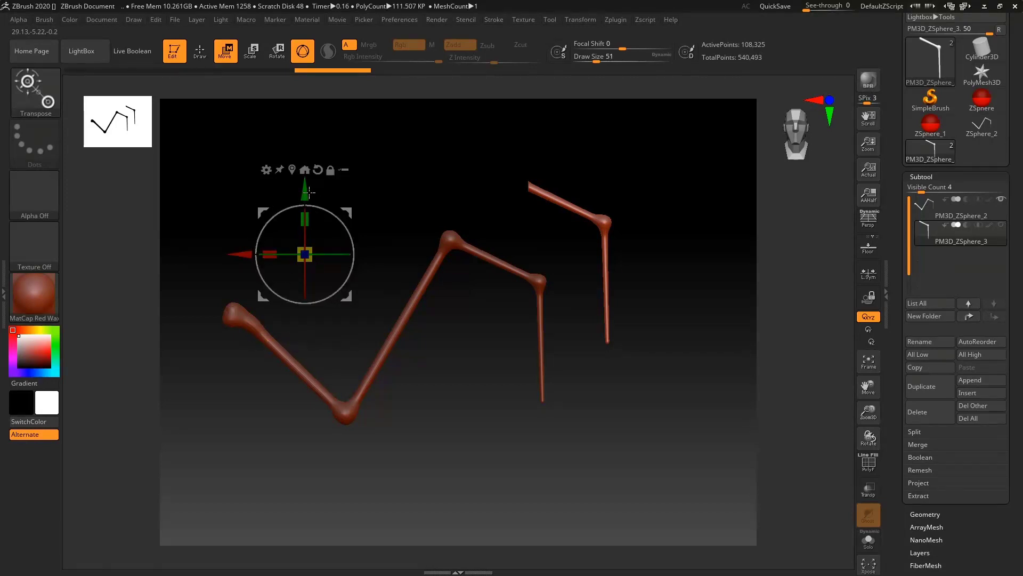
{"action": "left_click", "coordinate": [289, 170]}
{"action": "left_click_drag", "start_coordinate": [612, 219], "coordinate": [490, 288]}
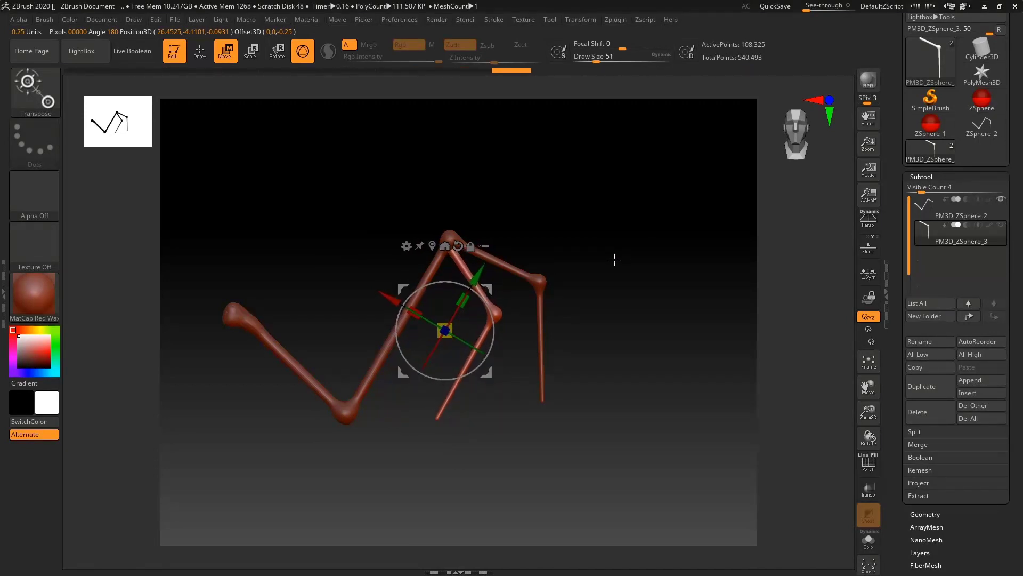
Select the full original form and merge it down with the trimmed branch subtool
{"action": "left_click", "coordinate": [977, 205]}
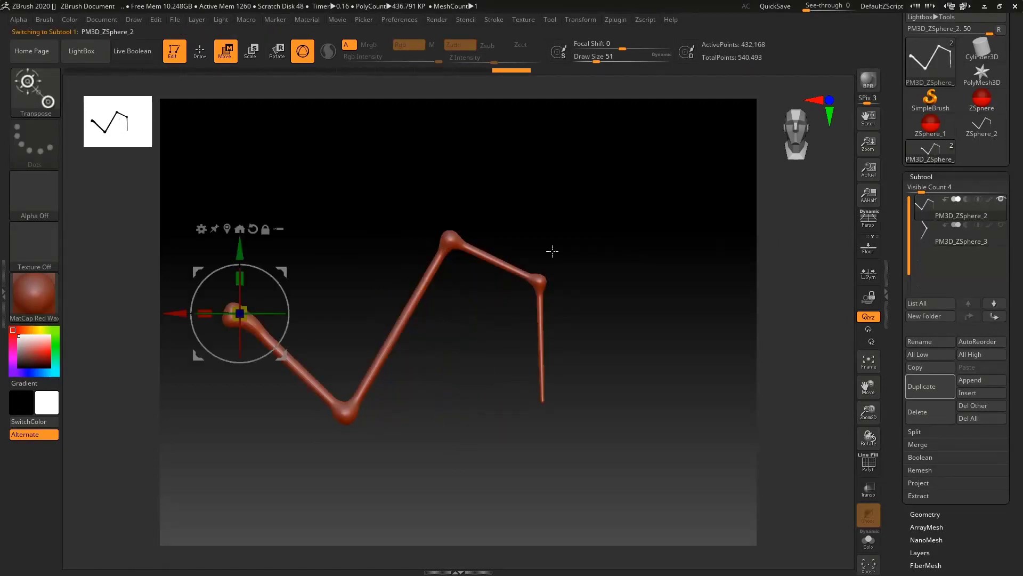
{"action": "left_click", "coordinate": [201, 56]}
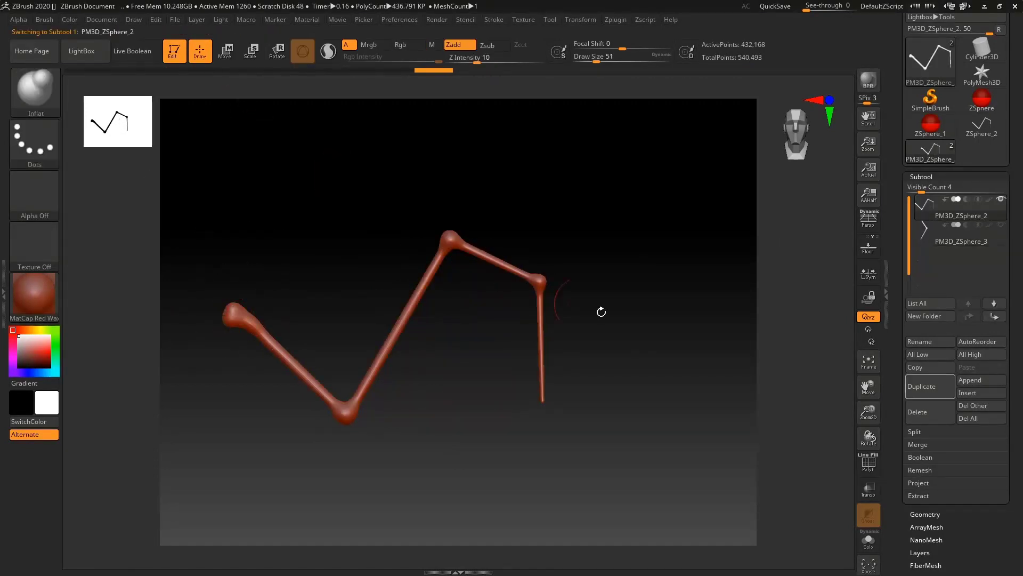
{"action": "left_click", "coordinate": [913, 446]}
{"action": "left_click", "coordinate": [928, 457]}
{"action": "left_click", "coordinate": [833, 481]}
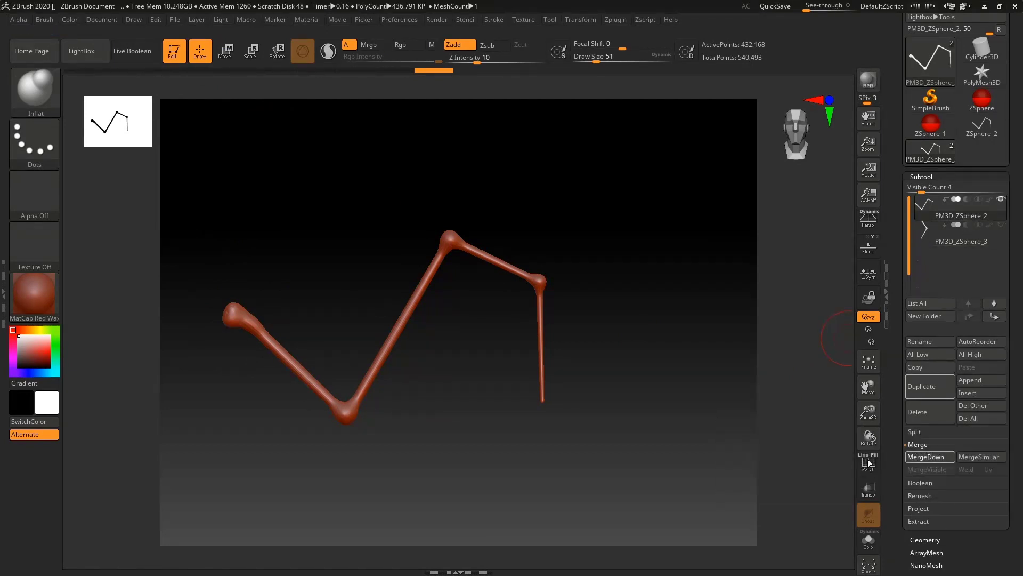
Update the DynaMesh to fuse the merged branch with the main form, with the Inflat brush active
{"action": "key", "text": "shift"}
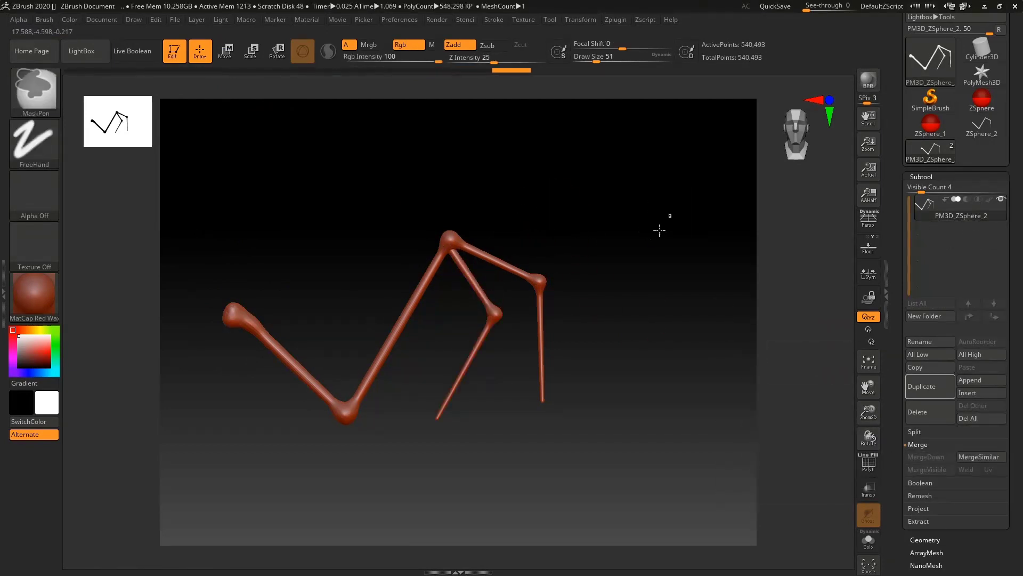
{"action": "key", "text": "b"}
{"action": "key", "text": "i"}
{"action": "key", "text": "n"}
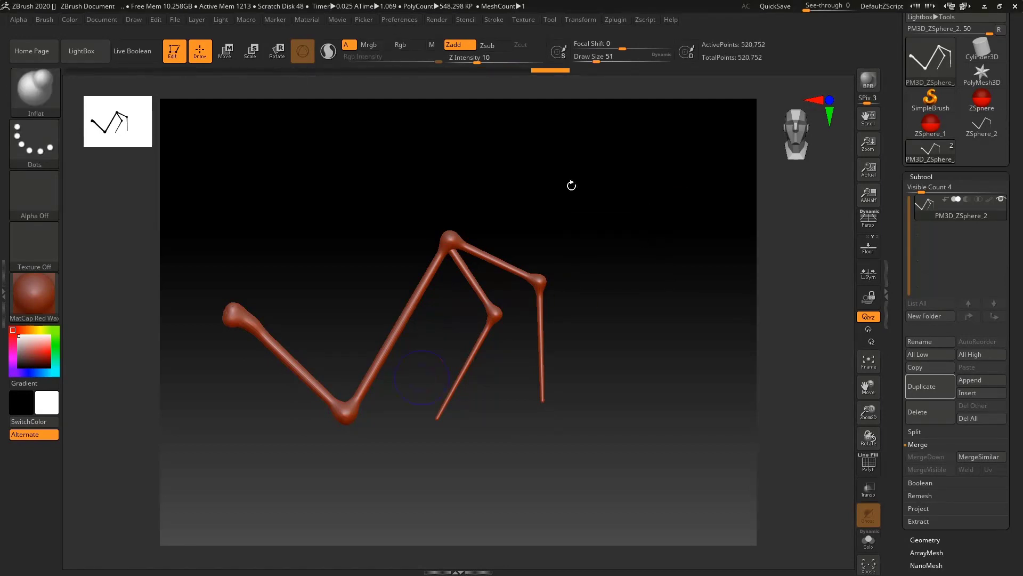
{"action": "key", "text": "shift"}
Try to pull a pointed spike upward from the branching joint with the Move brush
{"action": "mouse_move", "coordinate": [439, 258]}
{"action": "right_mouse_down", "text": "alt"}
{"action": "mouse_move", "coordinate": [493, 204]}
{"action": "mouse_move", "coordinate": [498, 221]}
{"action": "mouse_move", "coordinate": [539, 203]}
{"action": "mouse_move", "coordinate": [663, 211]}
{"action": "right_mouse_up", "text": "alt"}
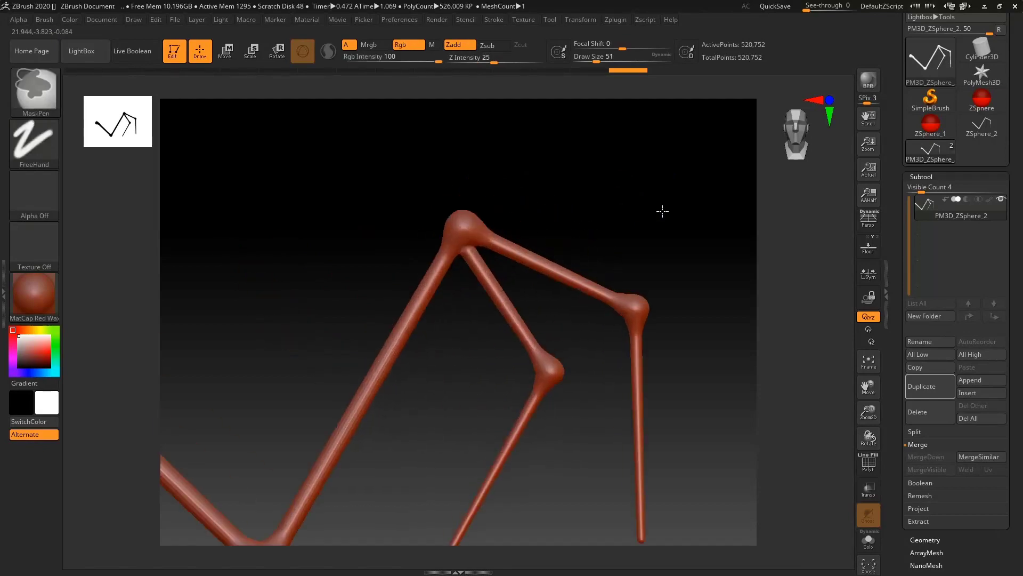
{"action": "mouse_move", "coordinate": [662, 211]}
{"action": "left_mouse_down"}
{"action": "mouse_move", "coordinate": [526, 206]}
{"action": "mouse_move", "coordinate": [539, 293]}
{"action": "left_mouse_up"}
{"action": "key", "text": "b"}
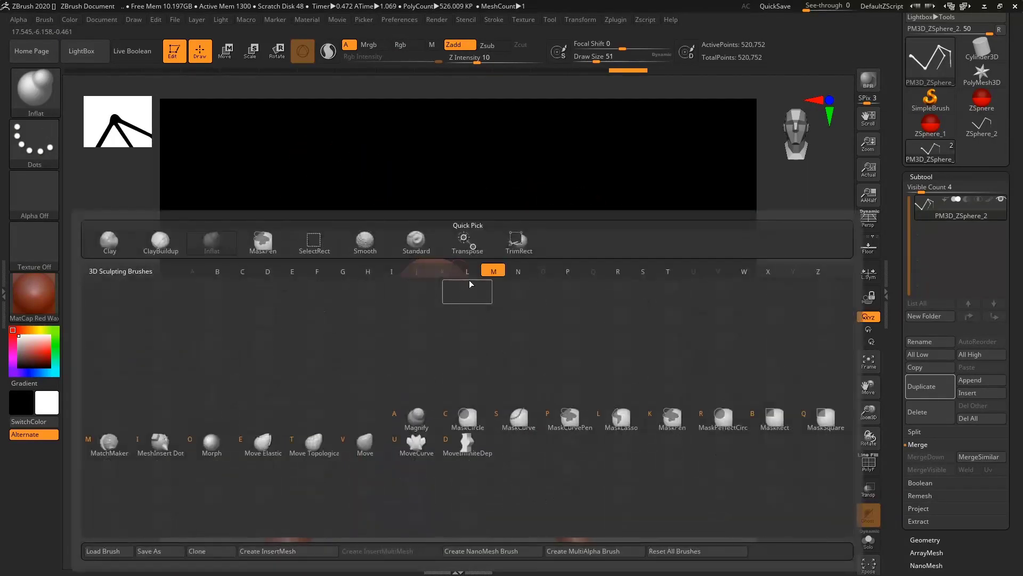
{"action": "key", "text": "m"}
{"action": "key", "text": "v"}
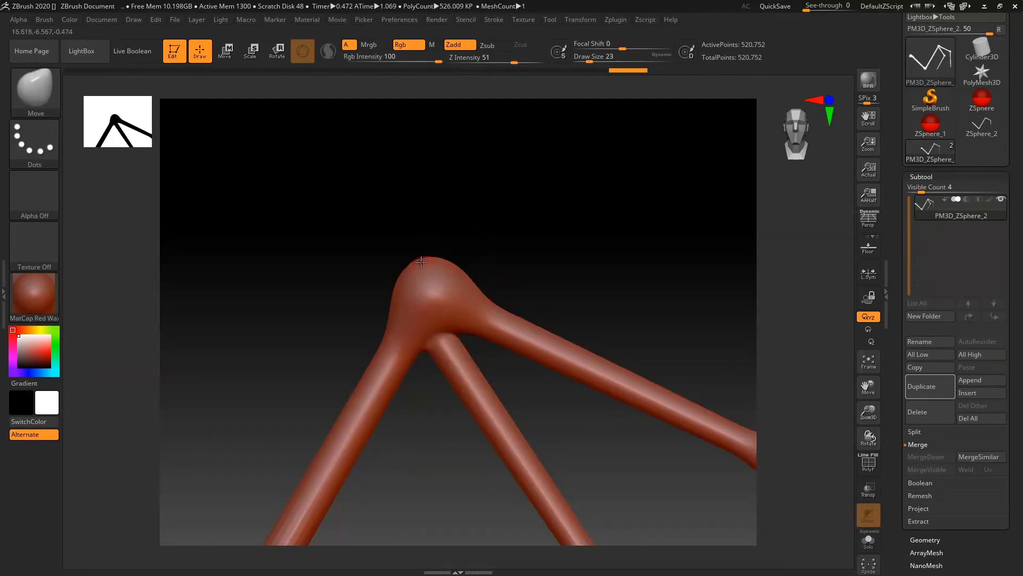
{"action": "left_click_drag", "start_coordinate": [412, 255], "coordinate": [448, 198]}
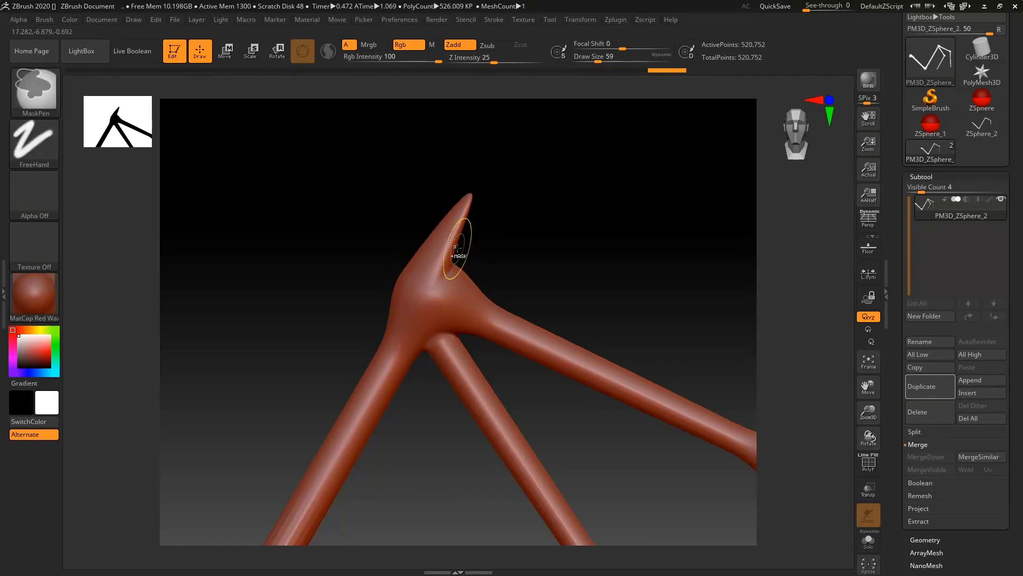
{"action": "key", "text": "ctrl+z"}
Pull a short, curved claw upward from the branching joint with the SnakeHook brush at draw size 59 and smooth it
{"action": "key", "text": "b"}
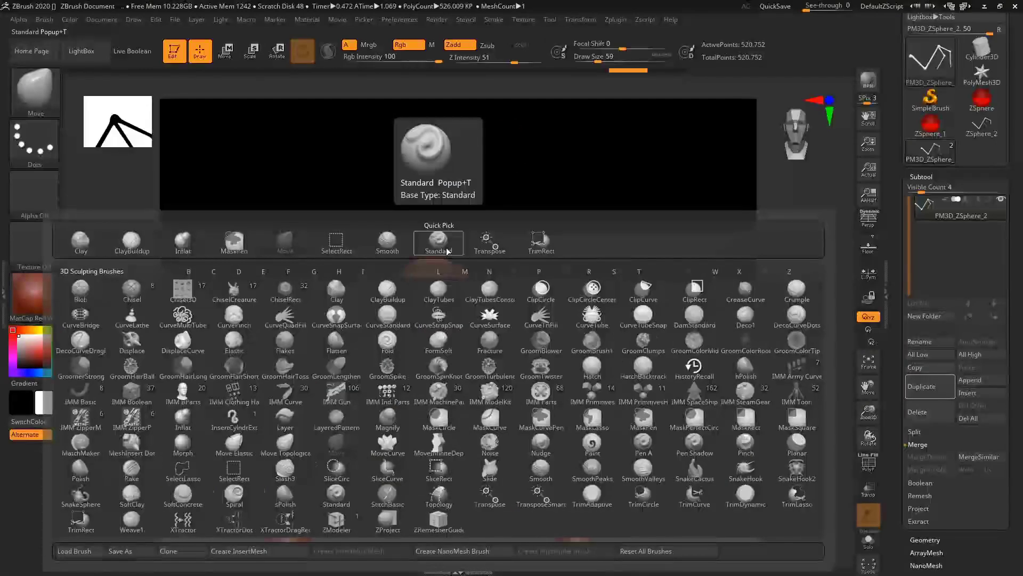
{"action": "key", "text": "s"}
{"action": "key", "text": "h"}
{"action": "left_click_drag", "start_coordinate": [422, 263], "coordinate": [498, 194]}
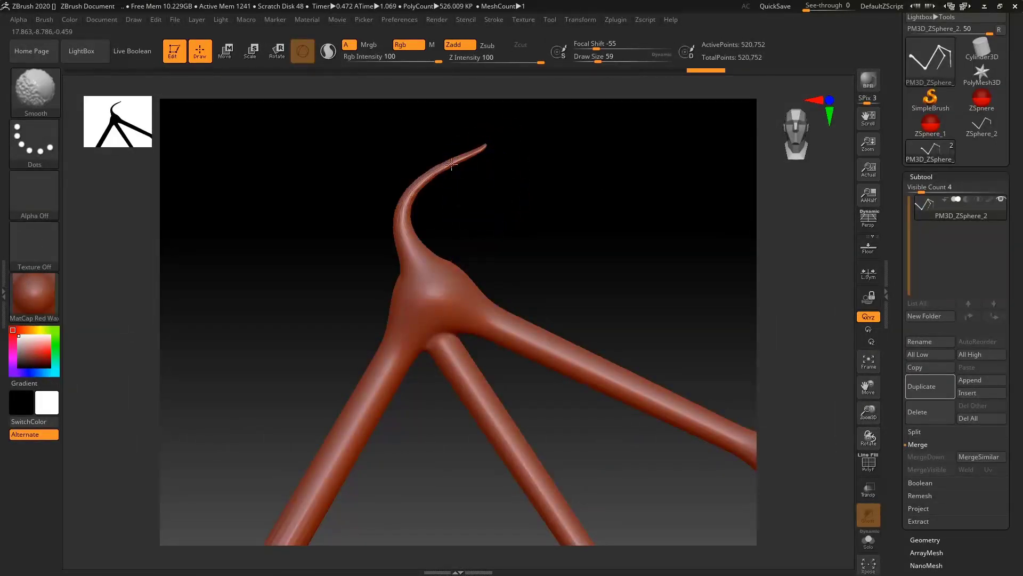
{"action": "key", "text": "ctrl+z"}
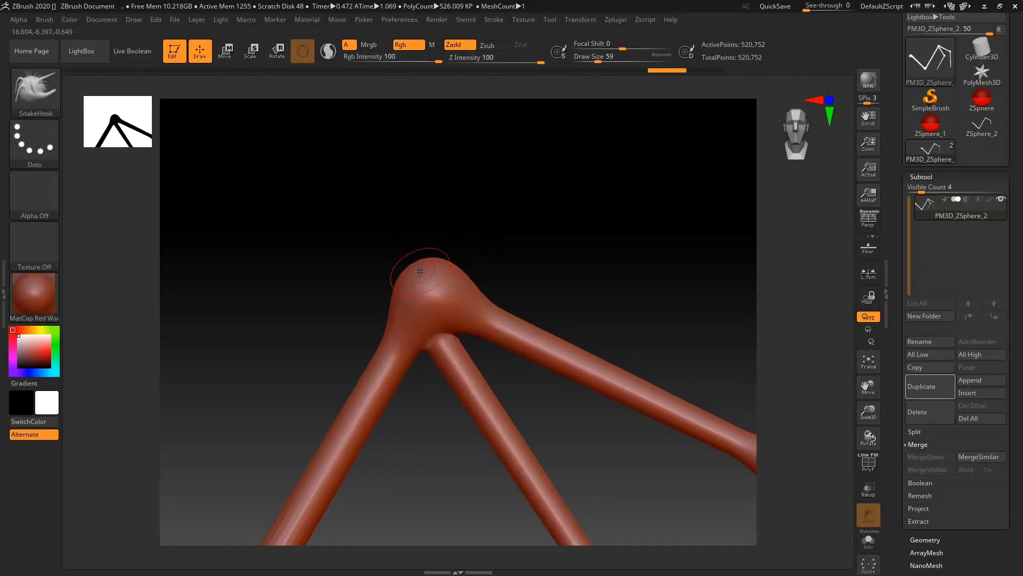
{"action": "left_click_drag", "start_coordinate": [418, 267], "coordinate": [454, 196]}
{"action": "left_click_drag", "start_coordinate": [413, 255], "coordinate": [440, 213], "text": "shift"}
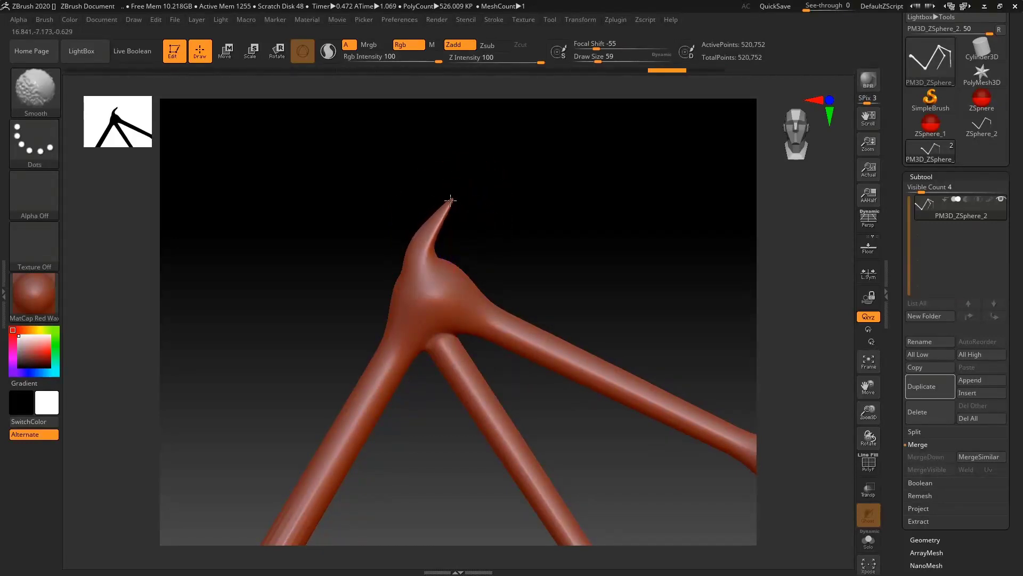
{"action": "mouse_move", "coordinate": [548, 221]}
{"action": "left_mouse_down"}
{"action": "mouse_move", "coordinate": [478, 224]}
{"action": "mouse_move", "coordinate": [471, 301]}
{"action": "mouse_move", "coordinate": [478, 291]}
{"action": "left_mouse_up"}
{"action": "key", "text": "ctrl+z"}
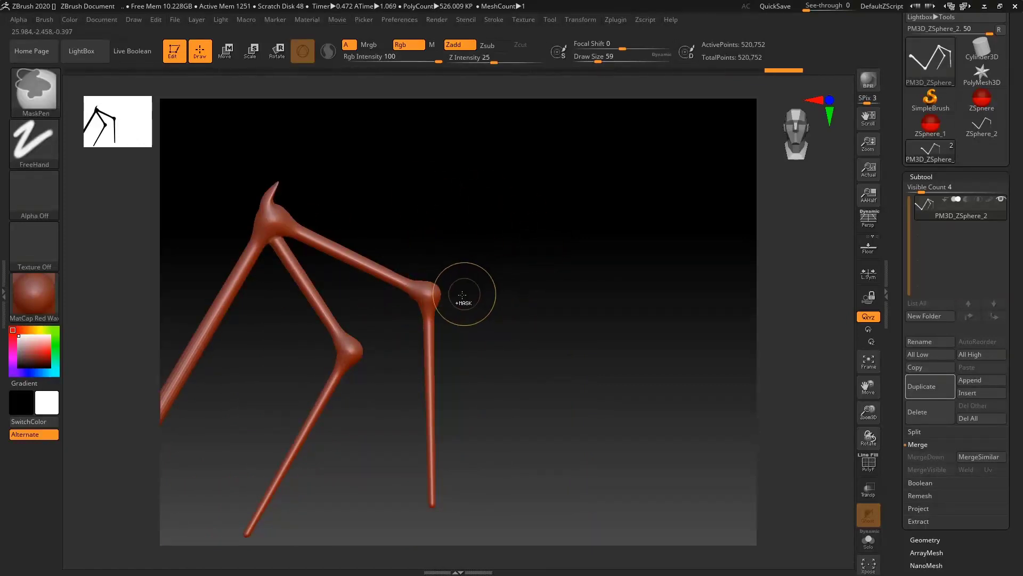
Pull a curved claw outward from the outer finger joint with the SnakeHook brush and smooth it to a point
{"action": "right_click_drag", "start_coordinate": [508, 264], "coordinate": [504, 325], "text": "ctrl"}
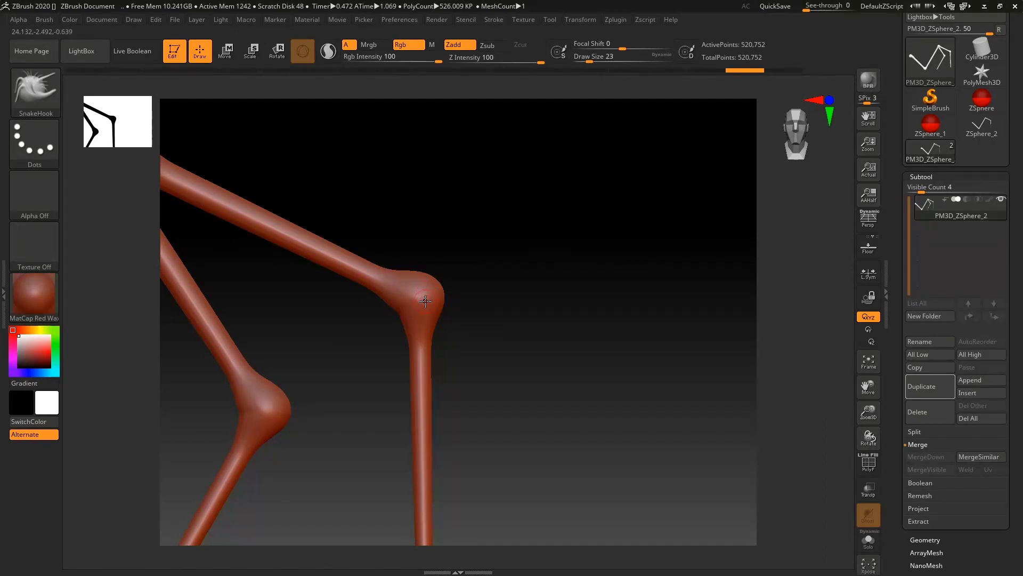
{"action": "left_click_drag", "start_coordinate": [436, 287], "coordinate": [542, 255]}
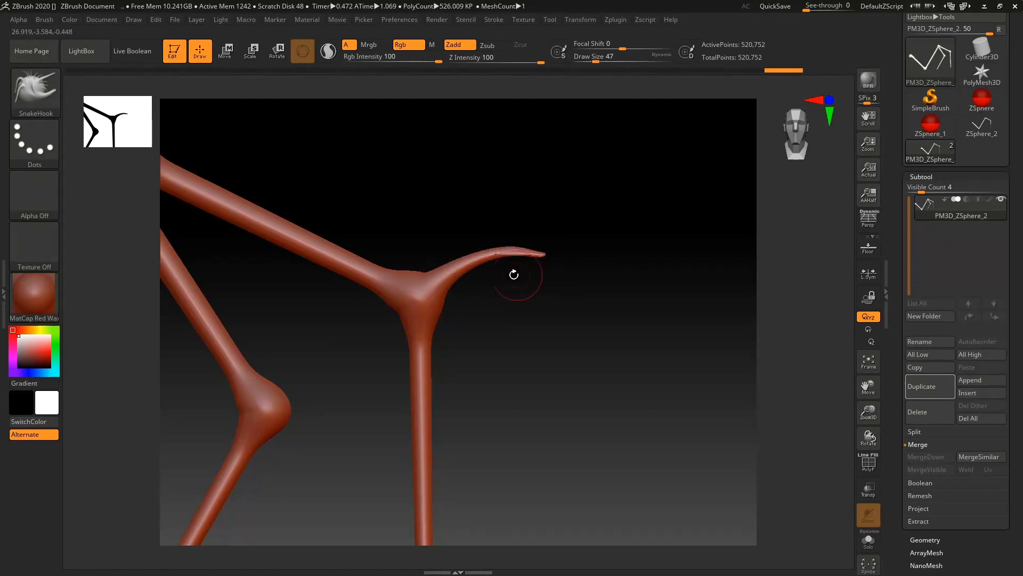
{"action": "left_click_drag", "start_coordinate": [477, 267], "coordinate": [537, 264], "text": "shift"}
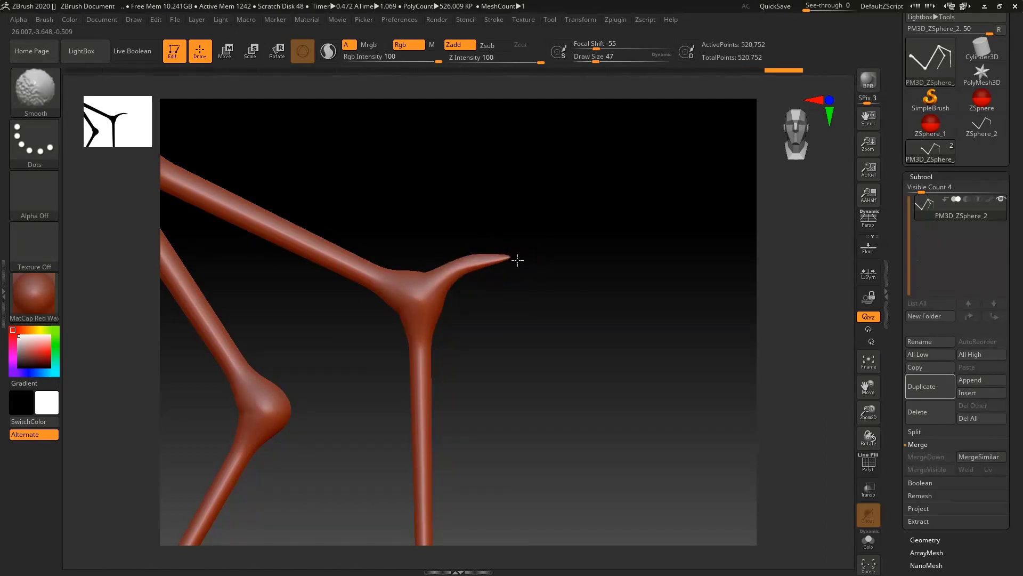
{"action": "right_click_drag", "start_coordinate": [518, 260], "coordinate": [512, 198], "text": "ctrl"}
{"action": "right_click_drag", "start_coordinate": [462, 285], "coordinate": [567, 246], "text": "alt"}
{"action": "left_click_drag", "start_coordinate": [527, 273], "coordinate": [553, 271]}
{"action": "key", "text": "ctrl+z"}
Pull a curved claw downward from the lower elbow joint with the SnakeHook brush at draw size 47 and smooth it
{"action": "mouse_move", "coordinate": [463, 294]}
{"action": "right_mouse_down", "text": "ctrl"}
{"action": "mouse_move", "coordinate": [466, 341]}
{"action": "mouse_move", "coordinate": [466, 196]}
{"action": "mouse_move", "coordinate": [462, 234]}
{"action": "right_mouse_up", "text": "ctrl"}
{"action": "right_click_drag", "start_coordinate": [411, 348], "coordinate": [346, 358], "text": "ctrl"}
{"action": "right_click_drag", "start_coordinate": [462, 382], "coordinate": [470, 357], "text": "ctrl"}
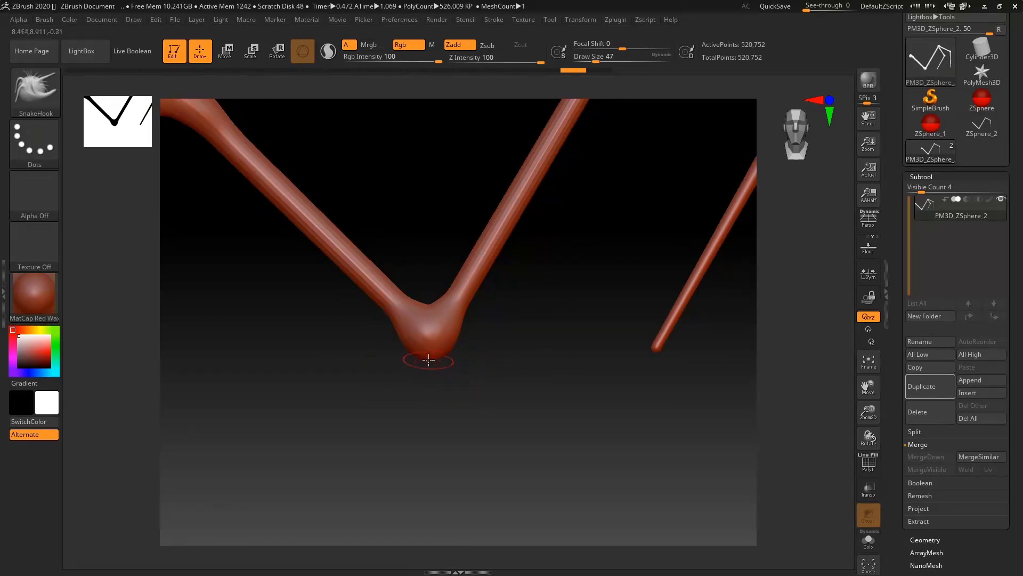
{"action": "left_click_drag", "start_coordinate": [428, 364], "coordinate": [488, 429]}
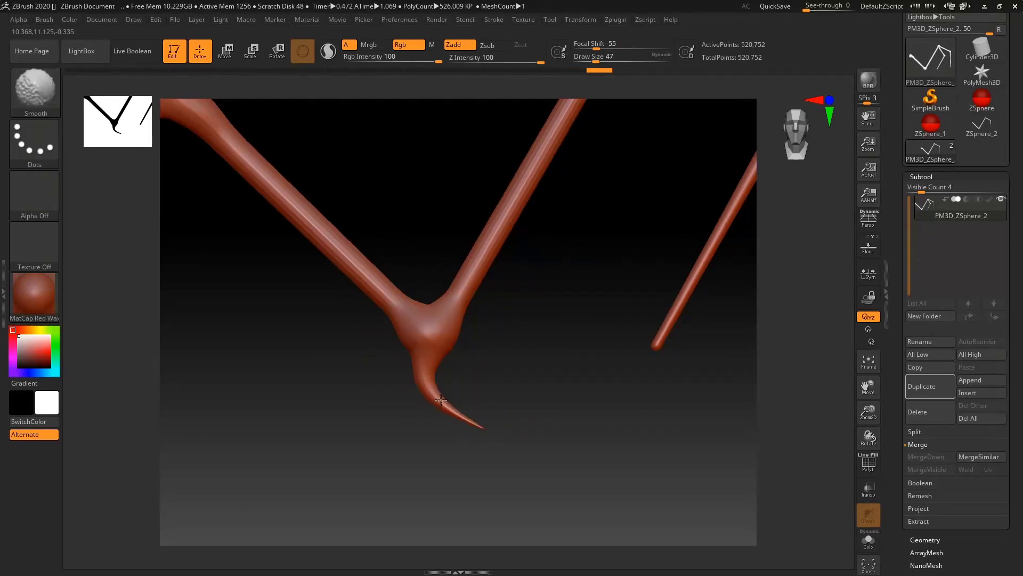
{"action": "right_click_drag", "start_coordinate": [493, 385], "coordinate": [521, 303], "text": "ctrl"}
{"action": "mouse_move", "coordinate": [507, 263]}
{"action": "right_mouse_down", "text": "alt"}
{"action": "mouse_move", "coordinate": [574, 343]}
{"action": "mouse_move", "coordinate": [558, 416]}
{"action": "right_mouse_up", "text": "alt"}
{"action": "right_click_drag", "start_coordinate": [559, 299], "coordinate": [557, 314], "text": "ctrl"}
{"action": "right_click_drag", "start_coordinate": [542, 249], "coordinate": [548, 304], "text": "alt"}
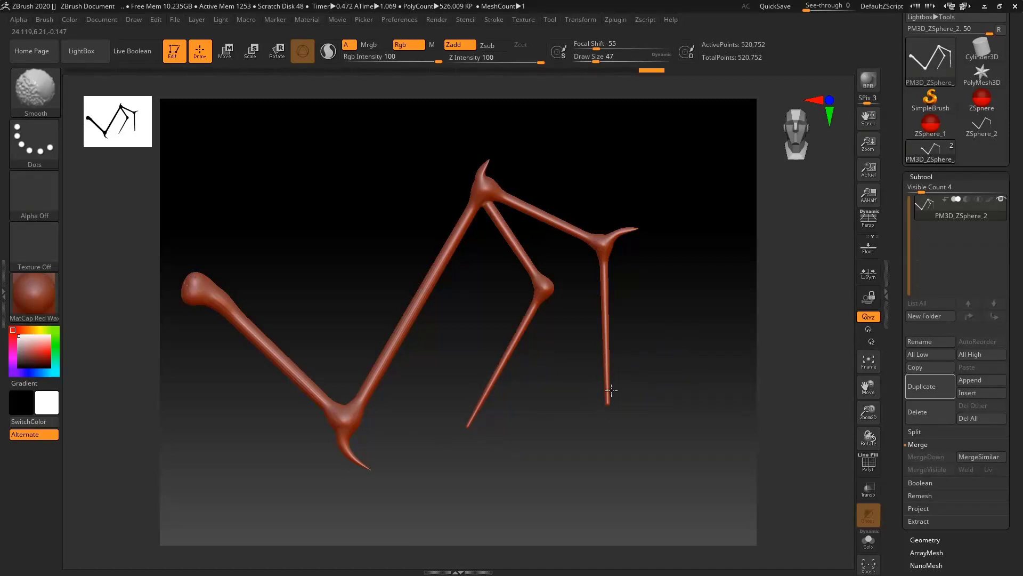
Append a cube to the wing bones as a new subtool and make it the active subtool
{"action": "mouse_move", "coordinate": [603, 413]}
{"action": "left_mouse_down"}
{"action": "mouse_move", "coordinate": [507, 327]}
{"action": "mouse_move", "coordinate": [525, 293]}
{"action": "mouse_move", "coordinate": [597, 298]}
{"action": "left_mouse_up"}
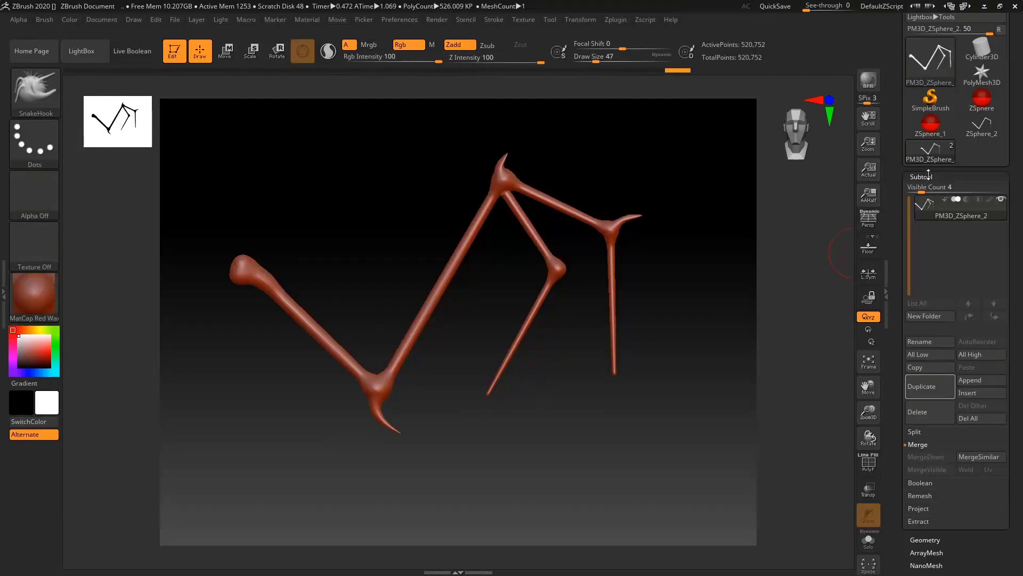
{"action": "left_click", "coordinate": [976, 378]}
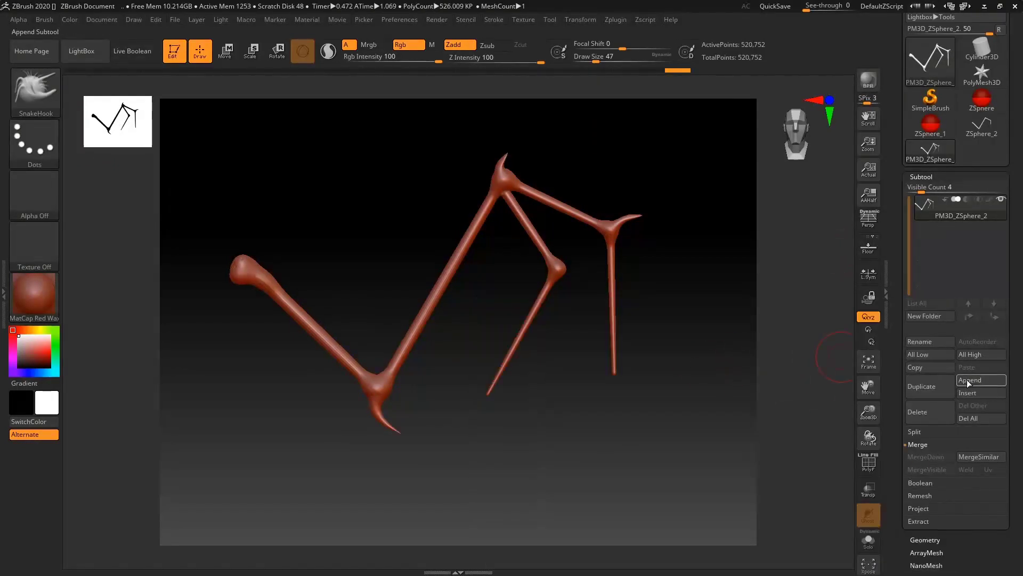
{"action": "left_click", "coordinate": [977, 380]}
{"action": "left_click", "coordinate": [562, 373]}
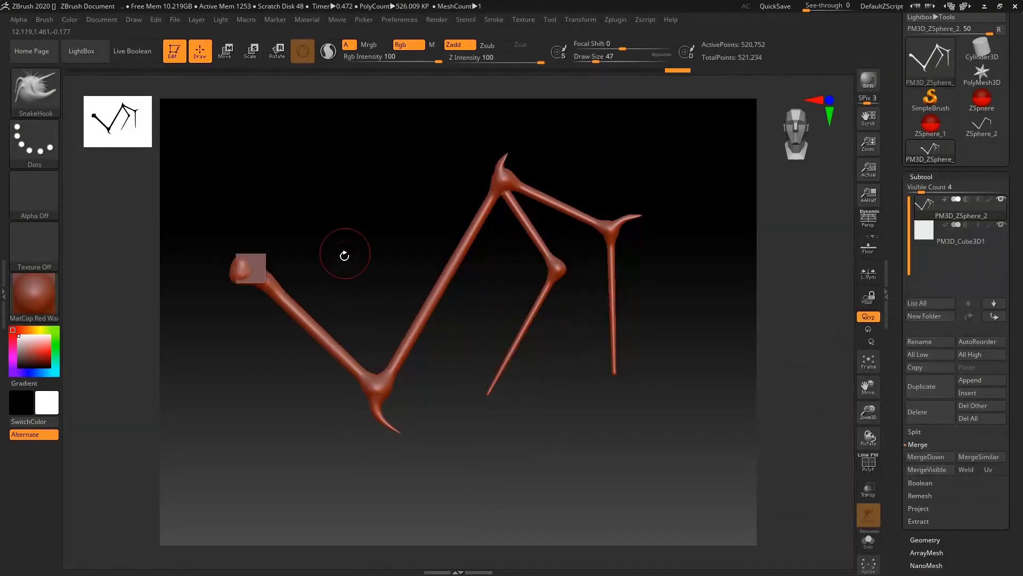
{"action": "left_click", "coordinate": [964, 243]}
{"action": "left_click_drag", "start_coordinate": [507, 207], "coordinate": [406, 220], "text": "shift"}
{"action": "mouse_move", "coordinate": [240, 280]}
{"action": "left_mouse_down"}
{"action": "mouse_move", "coordinate": [434, 259]}
{"action": "mouse_move", "coordinate": [379, 254]}
{"action": "left_mouse_up"}
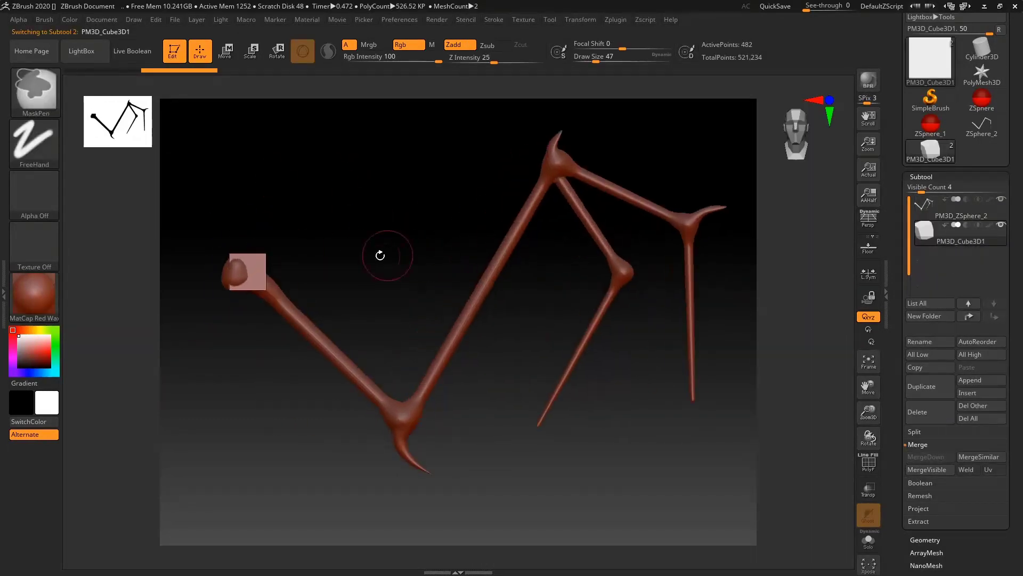
Move the cube between the wing's finger bones, enlarge it to span them and tilt it to follow the upper bone
{"action": "key", "text": "w"}
{"action": "left_click_drag", "start_coordinate": [291, 227], "coordinate": [633, 257]}
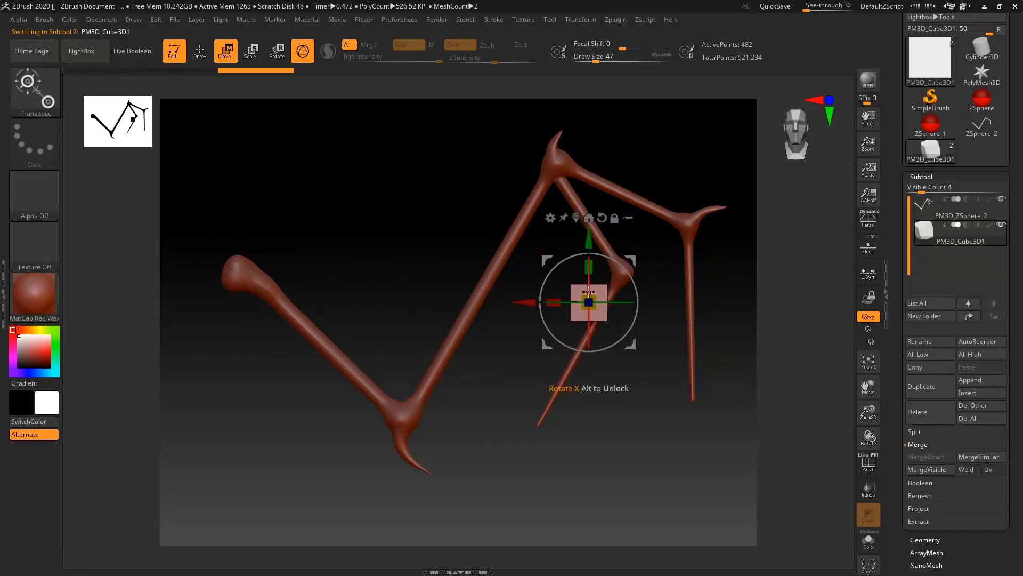
{"action": "left_click_drag", "start_coordinate": [590, 302], "coordinate": [642, 277]}
{"action": "left_click_drag", "start_coordinate": [595, 300], "coordinate": [632, 264]}
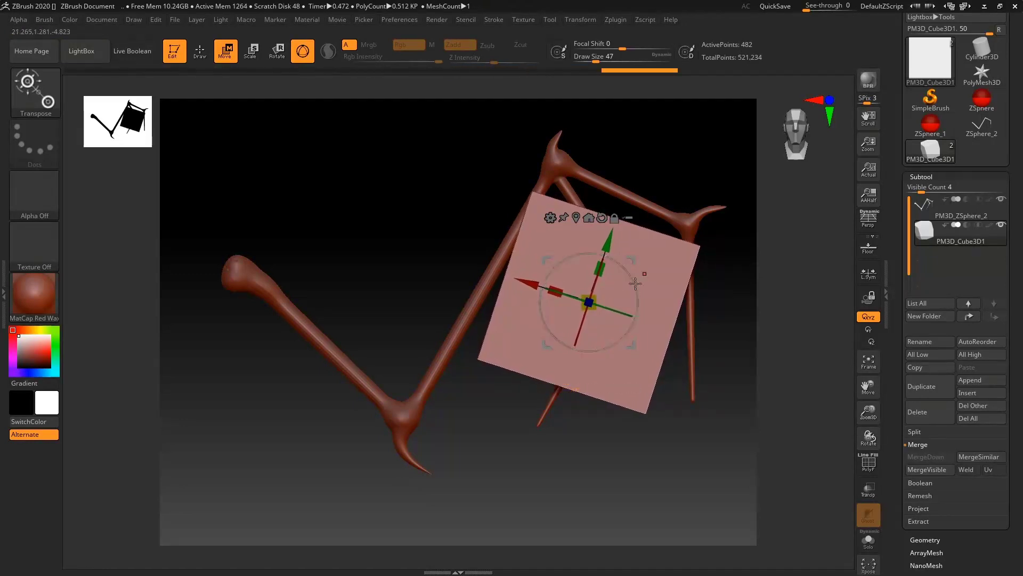
{"action": "right_click_drag", "start_coordinate": [591, 387], "coordinate": [510, 293], "text": "alt"}
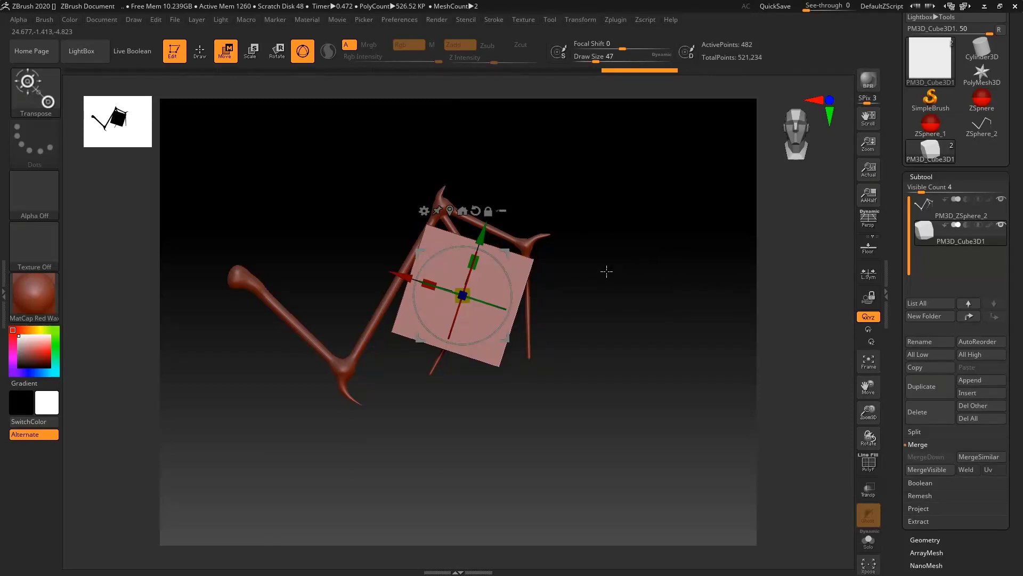
Try to shape the thick cube to the finger bones with the Move brush at draw size 107, stretching its lower outer corner downward
{"action": "key", "text": "b"}
{"action": "key", "text": "m"}
{"action": "key", "text": "v"}
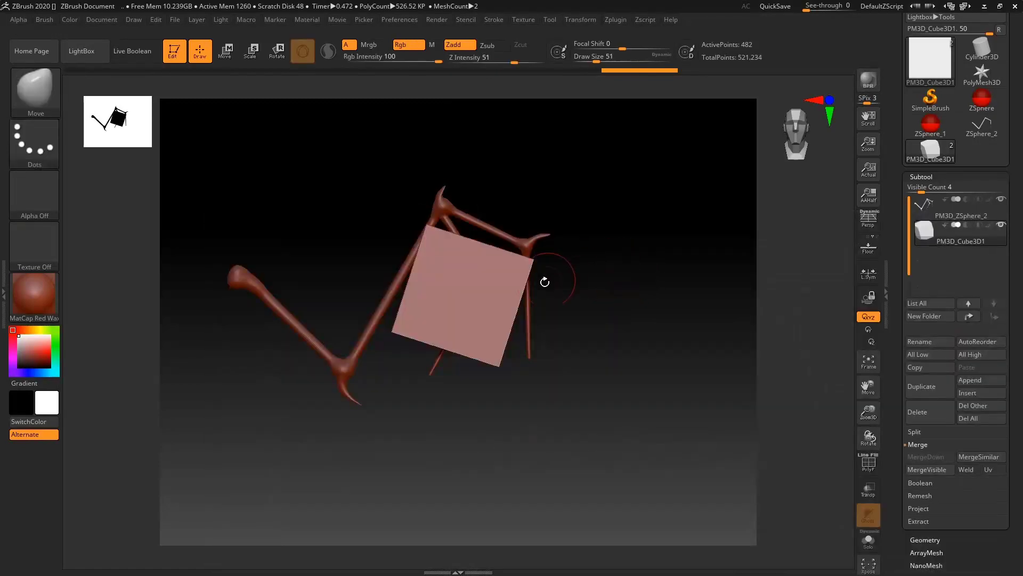
{"action": "key", "text": "]"}
{"action": "mouse_move", "coordinate": [516, 262]}
{"action": "left_mouse_down"}
{"action": "mouse_move", "coordinate": [441, 221]}
{"action": "mouse_move", "coordinate": [495, 226]}
{"action": "mouse_move", "coordinate": [479, 236]}
{"action": "left_mouse_up"}
{"action": "mouse_move", "coordinate": [504, 329]}
{"action": "left_mouse_down"}
{"action": "mouse_move", "coordinate": [513, 325]}
{"action": "mouse_move", "coordinate": [484, 361]}
{"action": "mouse_move", "coordinate": [513, 397]}
{"action": "left_mouse_up"}
{"action": "left_click_drag", "start_coordinate": [501, 450], "coordinate": [503, 460]}
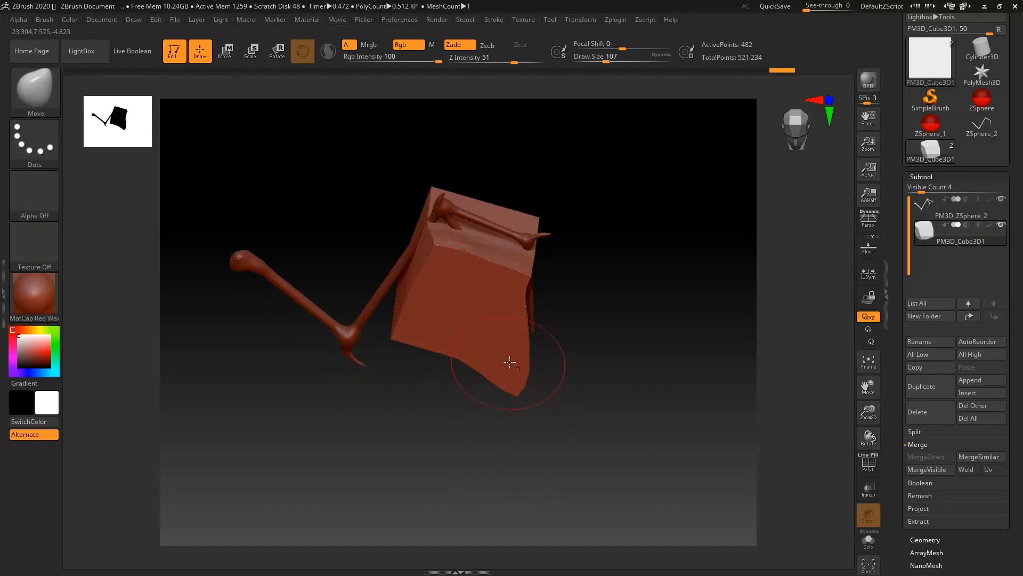
{"action": "left_click_drag", "start_coordinate": [578, 337], "coordinate": [601, 279]}
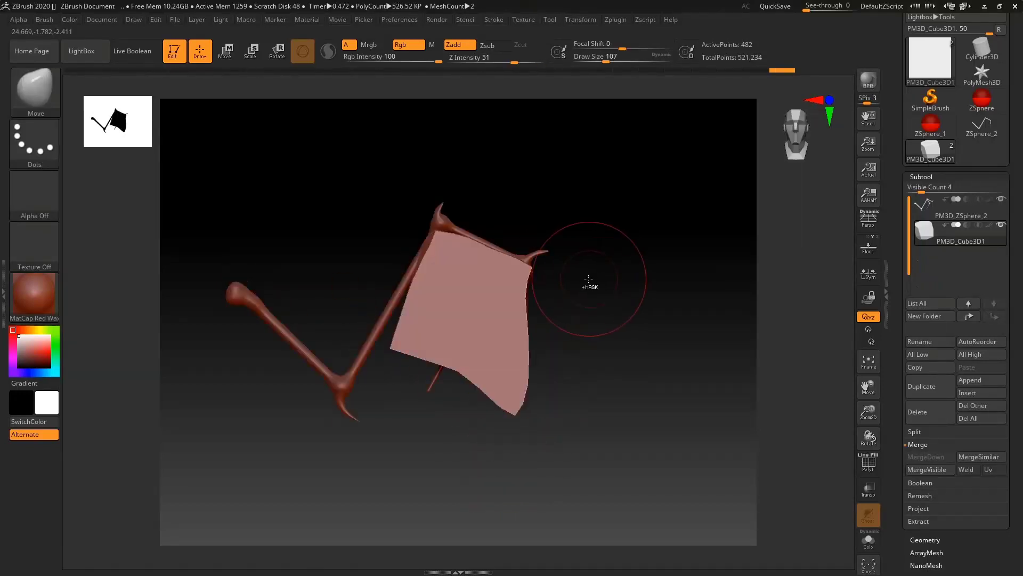
Undo the Move brush edits on the cube
{"action": "key", "text": "ctrl+z"}
{"action": "key", "text": "ctrl+z"}
{"action": "key", "text": "ctrl+z"}
{"action": "key", "text": "ctrl+z"}
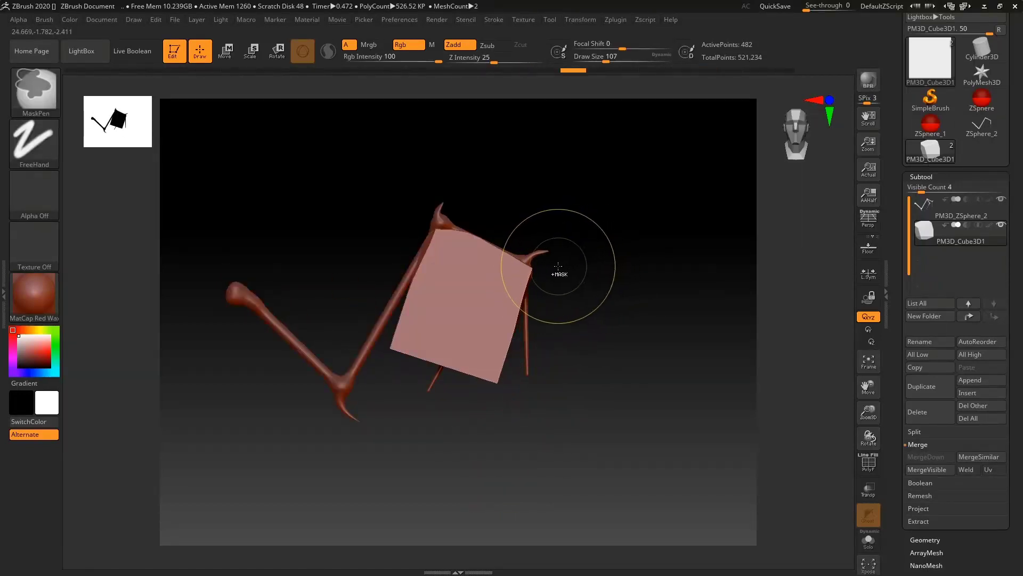
{"action": "key", "text": "ctrl+z"}
{"action": "key", "text": "ctrl+z"}
{"action": "key", "text": "ctrl+z"}
{"action": "key", "text": "ctrl+z"}
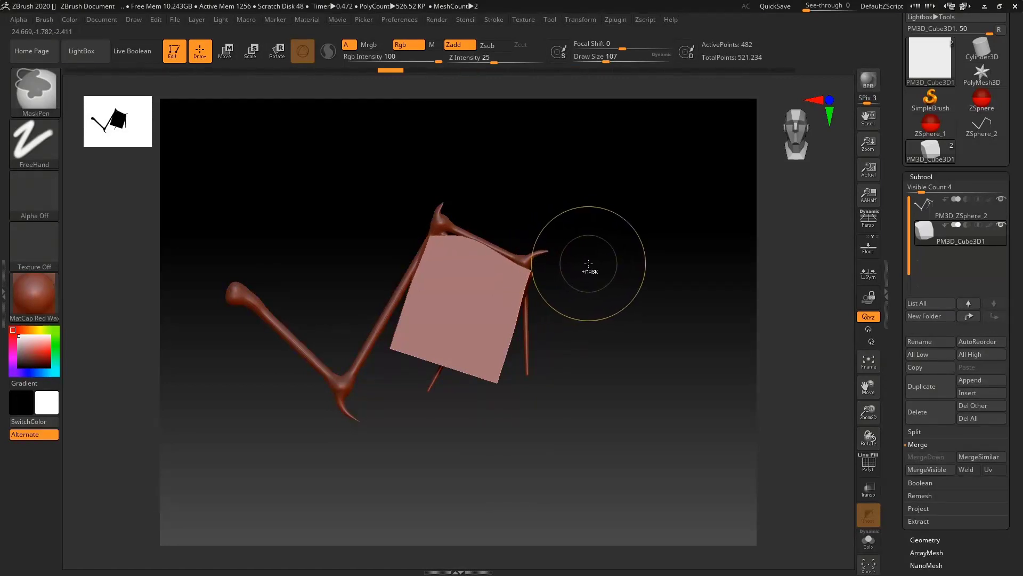
{"action": "key", "text": "ctrl+z"}
{"action": "key", "text": "ctrl+z"}
{"action": "key", "text": "ctrl+z"}
{"action": "key", "text": "ctrl+z"}
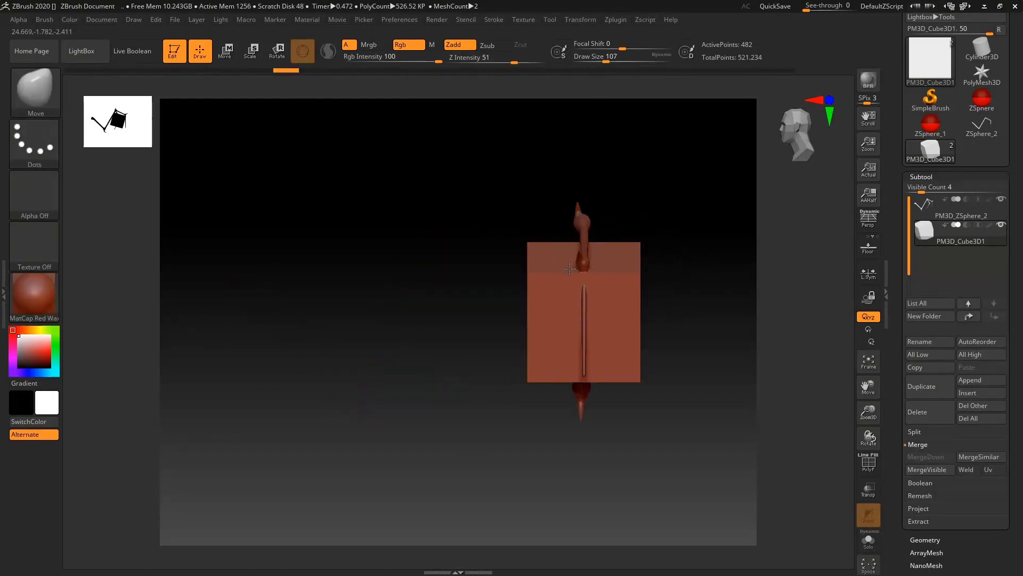
{"action": "key", "text": "ctrl+z"}
{"action": "key", "text": "ctrl+z"}
Scale the cube along its depth until it is a thin sheet about as thick as the bones
{"action": "left_click", "coordinate": [244, 55]}
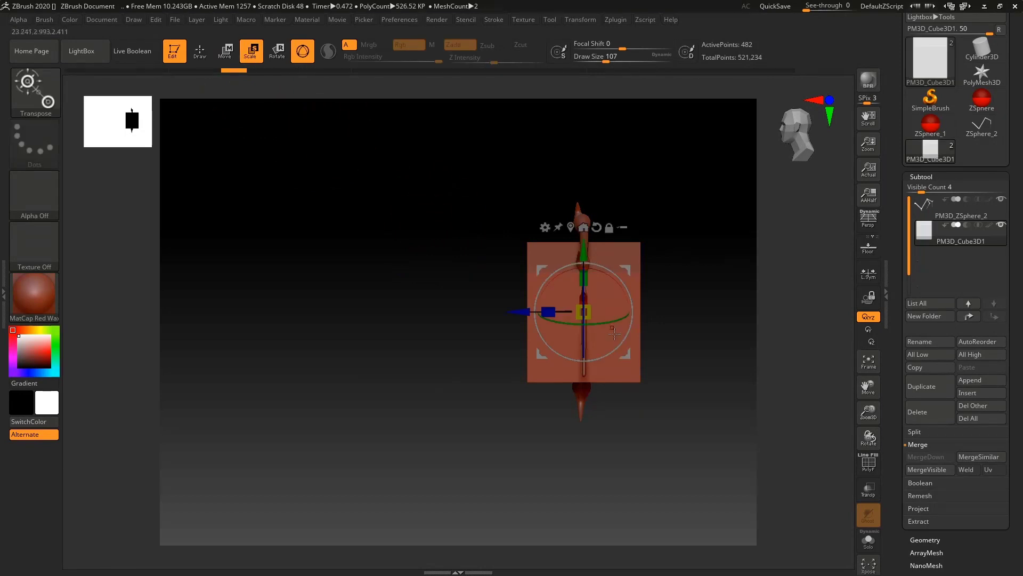
{"action": "left_click_drag", "start_coordinate": [549, 313], "coordinate": [586, 310]}
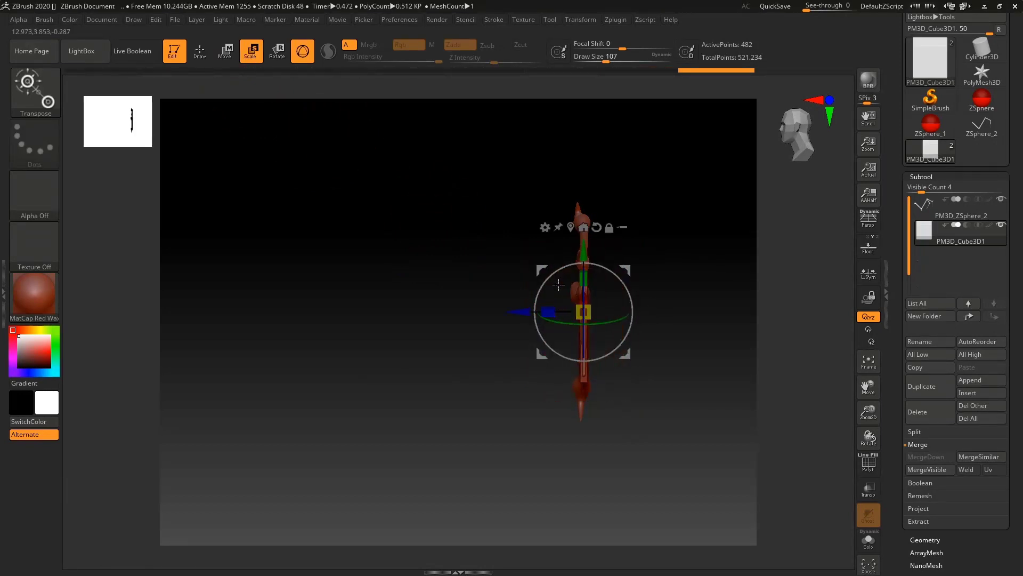
{"action": "right_click_drag", "start_coordinate": [557, 286], "coordinate": [602, 210]}
Pull the sheet's upper and lower inner corners onto the long arm bone with the Move brush at draw size 119
{"action": "key", "text": "b"}
{"action": "key", "text": "m"}
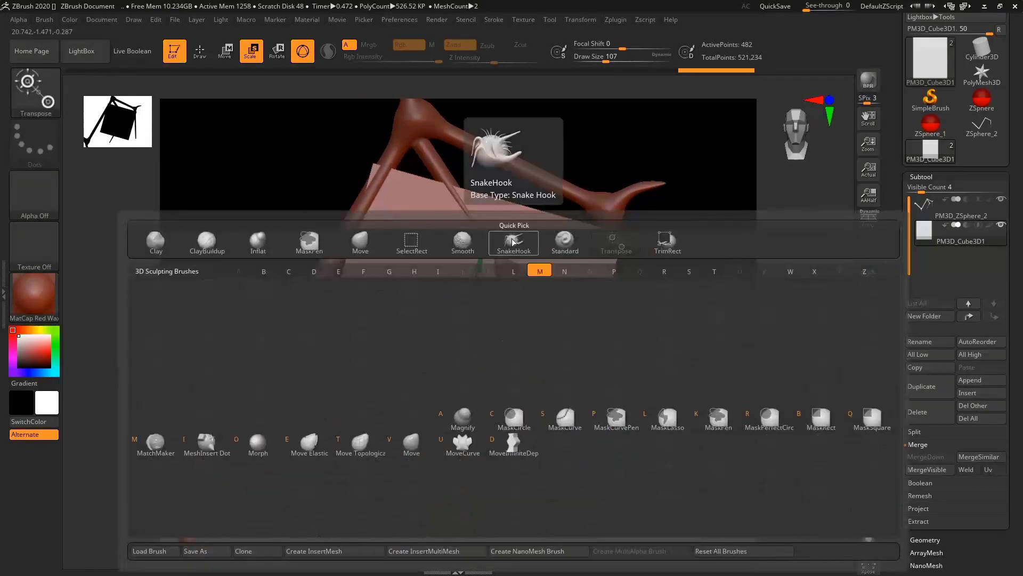
{"action": "key", "text": "v"}
{"action": "right_click_drag", "start_coordinate": [535, 281], "coordinate": [480, 288], "text": "ctrl"}
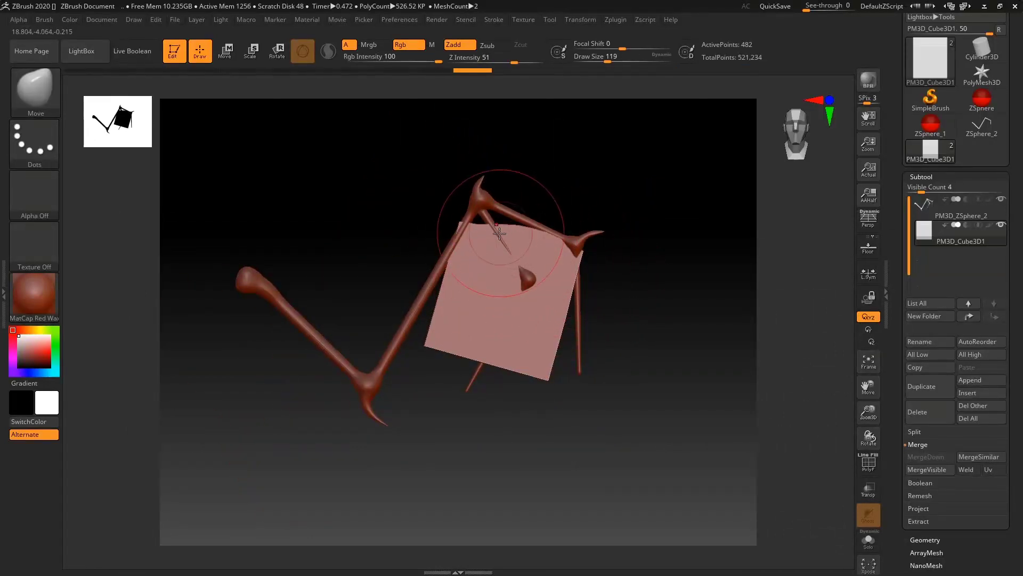
{"action": "left_click_drag", "start_coordinate": [472, 236], "coordinate": [438, 304]}
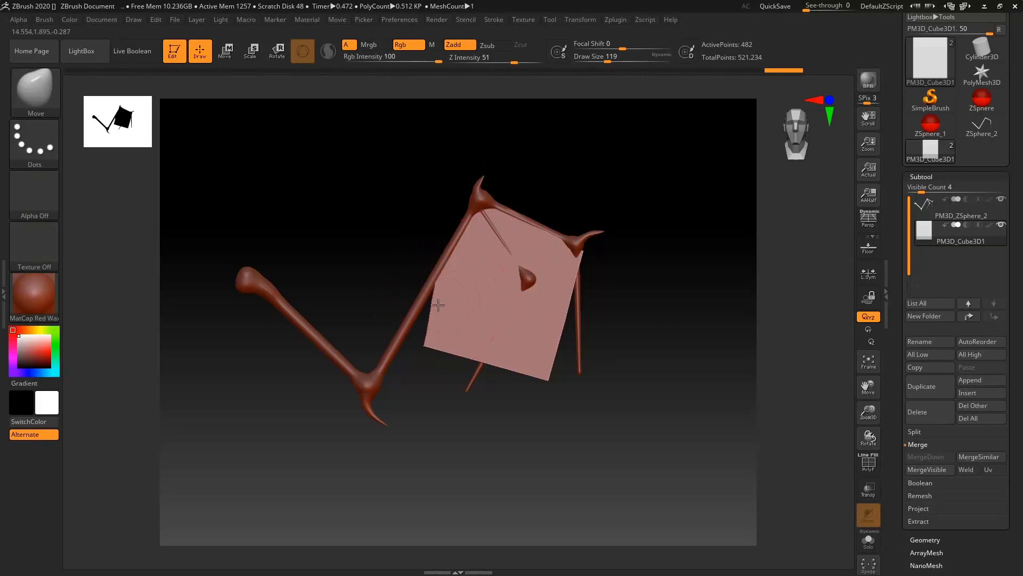
{"action": "left_click_drag", "start_coordinate": [419, 338], "coordinate": [404, 352]}
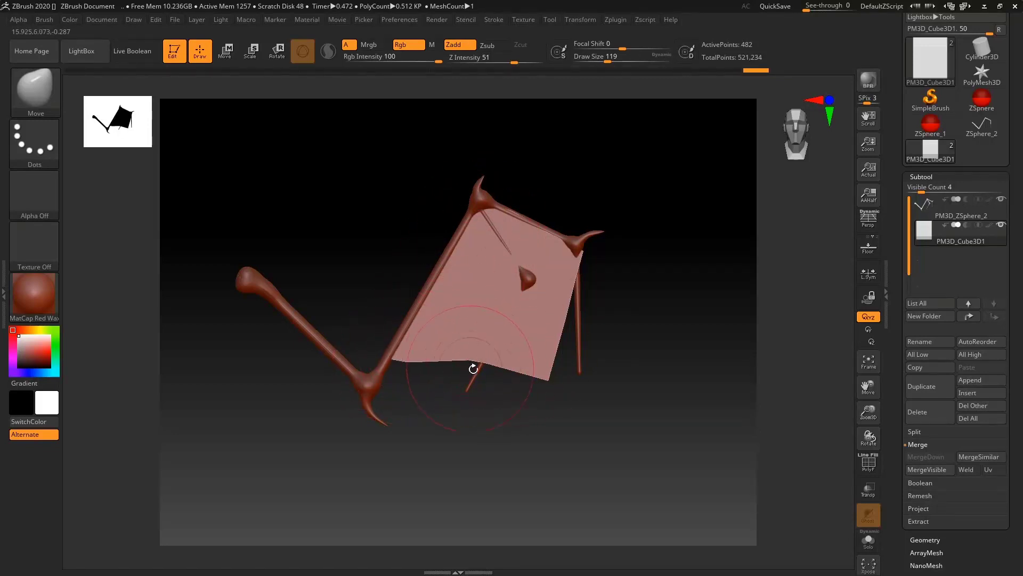
Pull the membrane sheet's lower edge down past the finger tips and its outer edge toward the outer finger bone
{"action": "left_click_drag", "start_coordinate": [477, 378], "coordinate": [462, 448]}
{"action": "left_click_drag", "start_coordinate": [535, 382], "coordinate": [539, 423]}
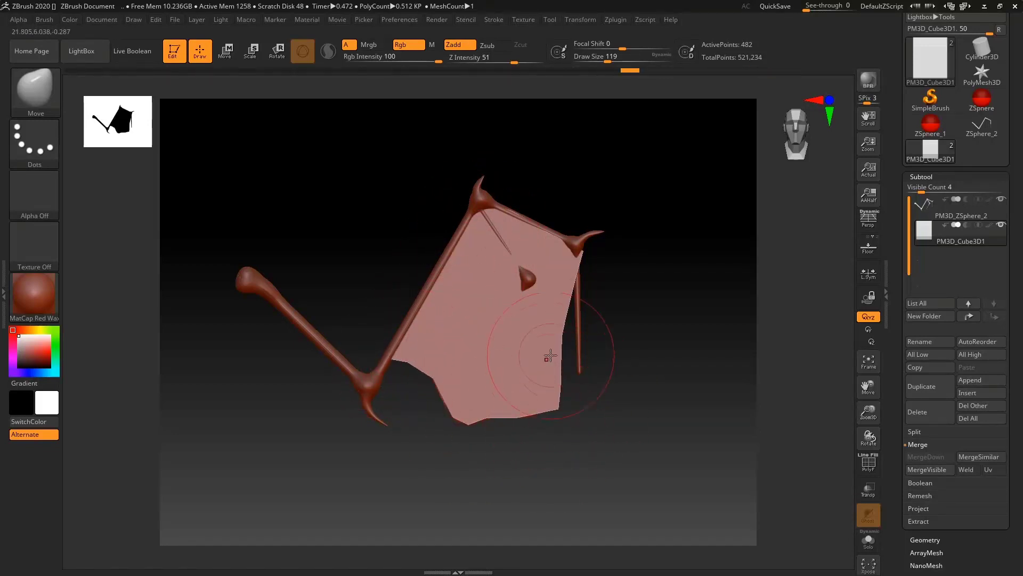
{"action": "mouse_move", "coordinate": [550, 347]}
{"action": "left_mouse_down"}
{"action": "mouse_move", "coordinate": [568, 331]}
{"action": "mouse_move", "coordinate": [560, 426]}
{"action": "left_mouse_up"}
{"action": "left_click_drag", "start_coordinate": [554, 453], "coordinate": [568, 444]}
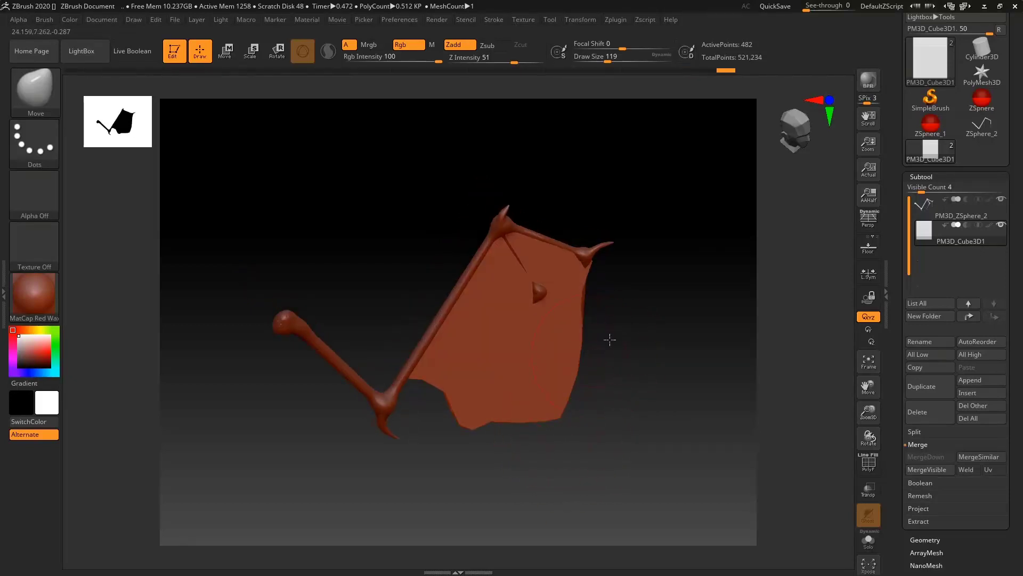
Stretch the membrane's lower outer corner down into a long point below the outer finger bone
{"action": "mouse_move", "coordinate": [610, 340]}
{"action": "left_mouse_down"}
{"action": "mouse_move", "coordinate": [532, 327]}
{"action": "mouse_move", "coordinate": [570, 293]}
{"action": "mouse_move", "coordinate": [541, 517]}
{"action": "mouse_move", "coordinate": [642, 303]}
{"action": "mouse_move", "coordinate": [601, 362]}
{"action": "mouse_move", "coordinate": [626, 288]}
{"action": "mouse_move", "coordinate": [617, 242]}
{"action": "left_mouse_up"}
{"action": "mouse_move", "coordinate": [562, 295]}
{"action": "left_mouse_down"}
{"action": "mouse_move", "coordinate": [573, 366]}
{"action": "mouse_move", "coordinate": [541, 454]}
{"action": "left_mouse_up"}
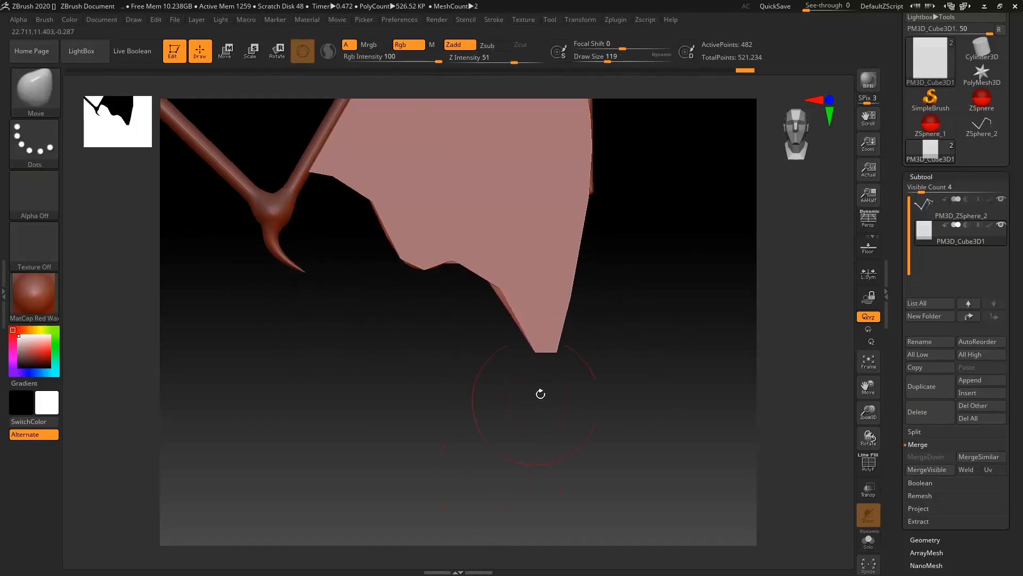
{"action": "left_click_drag", "start_coordinate": [540, 393], "coordinate": [527, 445]}
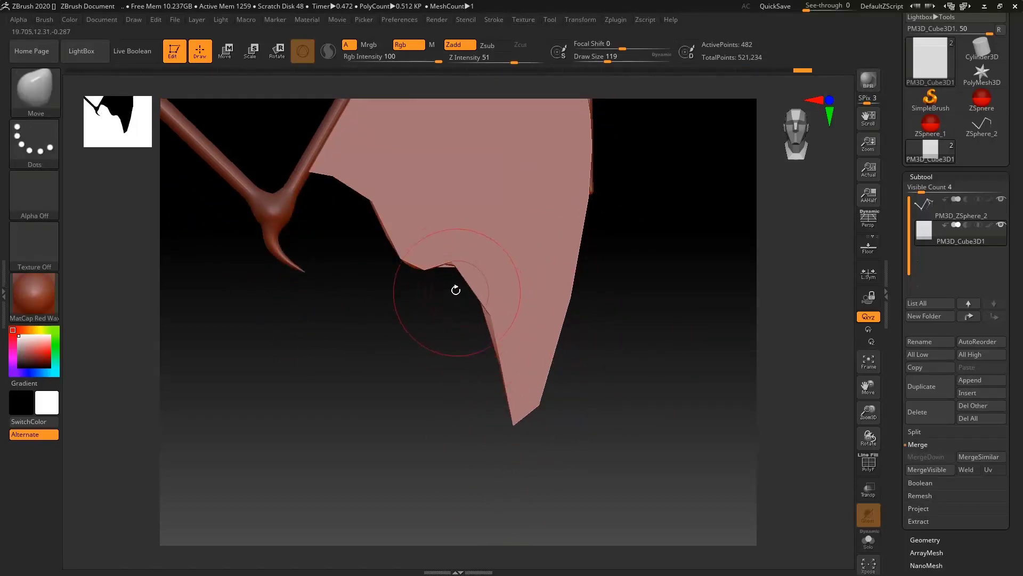
Form a second, shorter point on the membrane's lower edge and push the edge upward on both sides of it
{"action": "mouse_move", "coordinate": [425, 276]}
{"action": "left_mouse_down"}
{"action": "mouse_move", "coordinate": [386, 279]}
{"action": "mouse_move", "coordinate": [389, 304]}
{"action": "left_mouse_up"}
{"action": "mouse_move", "coordinate": [457, 267]}
{"action": "left_mouse_down"}
{"action": "mouse_move", "coordinate": [468, 246]}
{"action": "mouse_move", "coordinate": [460, 240]}
{"action": "left_mouse_up"}
{"action": "left_click_drag", "start_coordinate": [331, 242], "coordinate": [341, 247]}
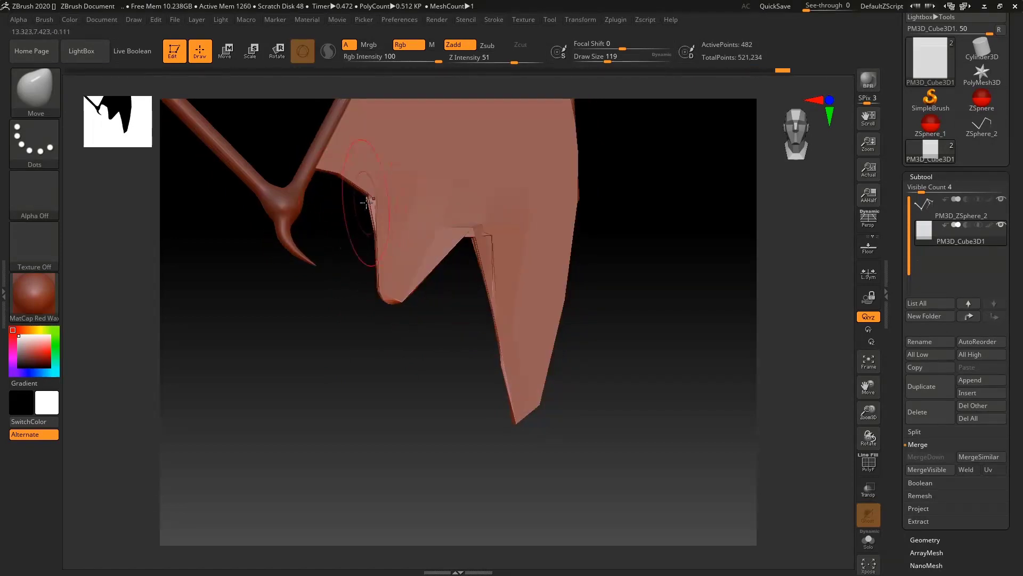
{"action": "left_click_drag", "start_coordinate": [366, 203], "coordinate": [395, 195]}
{"action": "mouse_move", "coordinate": [459, 256]}
{"action": "left_mouse_down"}
{"action": "mouse_move", "coordinate": [505, 217]}
{"action": "mouse_move", "coordinate": [459, 189]}
{"action": "left_mouse_up"}
Bend the long outer point's tip inward toward the arm and widen its outer edge
{"action": "mouse_move", "coordinate": [459, 188]}
{"action": "right_mouse_down", "text": "ctrl"}
{"action": "mouse_move", "coordinate": [489, 306]}
{"action": "mouse_move", "coordinate": [509, 335]}
{"action": "right_mouse_up", "text": "ctrl"}
{"action": "left_click_drag", "start_coordinate": [500, 395], "coordinate": [448, 435]}
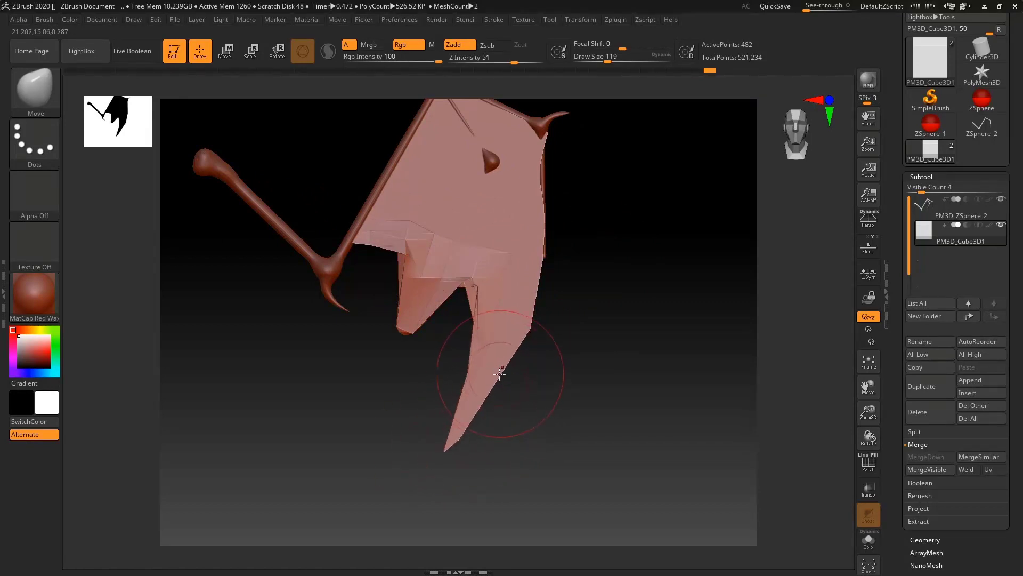
{"action": "left_click_drag", "start_coordinate": [500, 374], "coordinate": [525, 409]}
{"action": "left_click_drag", "start_coordinate": [466, 448], "coordinate": [451, 456]}
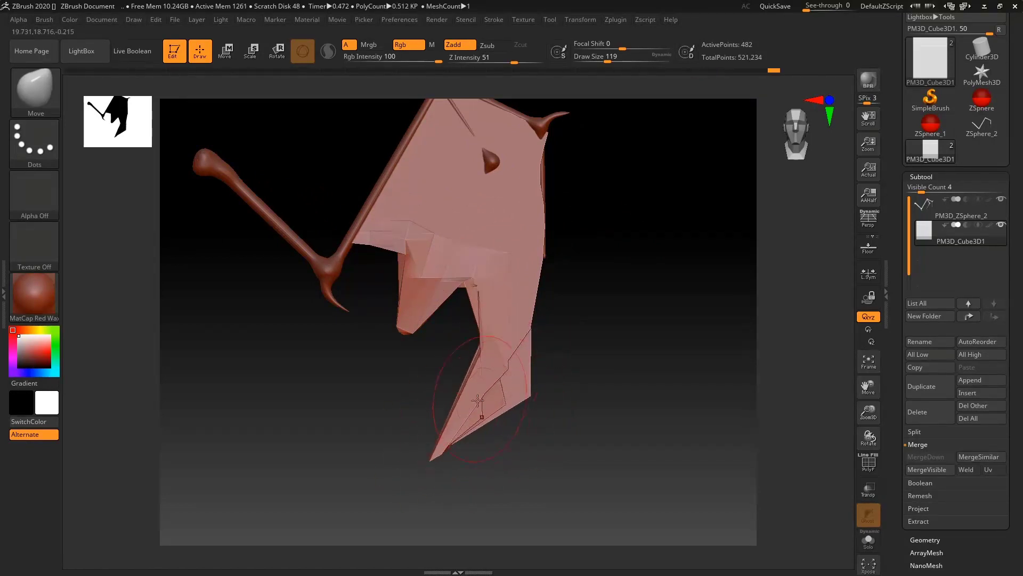
Try to convert the membrane to a DynaMesh at resolution 128
{"action": "left_click", "coordinate": [885, 465]}
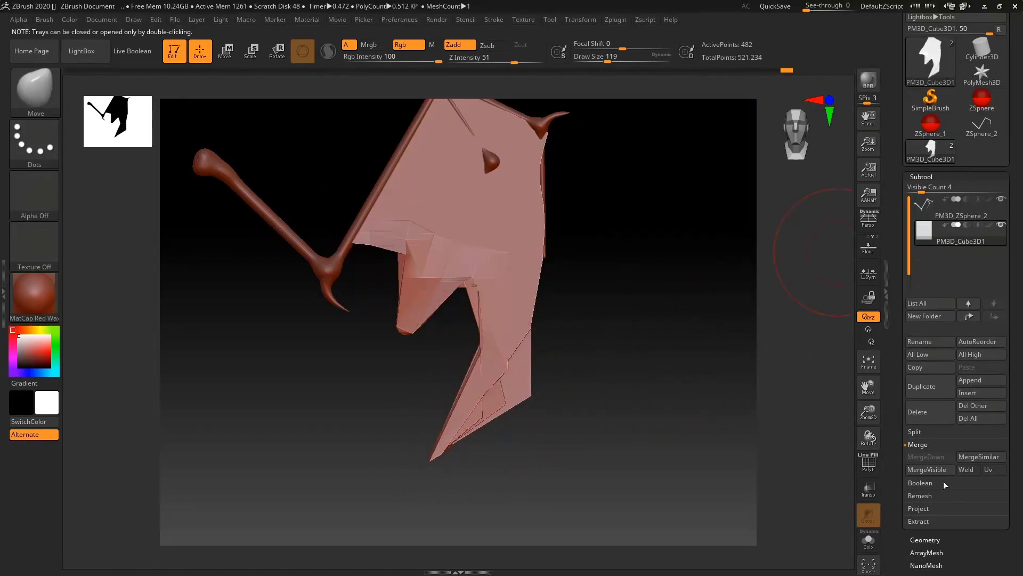
{"action": "left_click", "coordinate": [911, 540]}
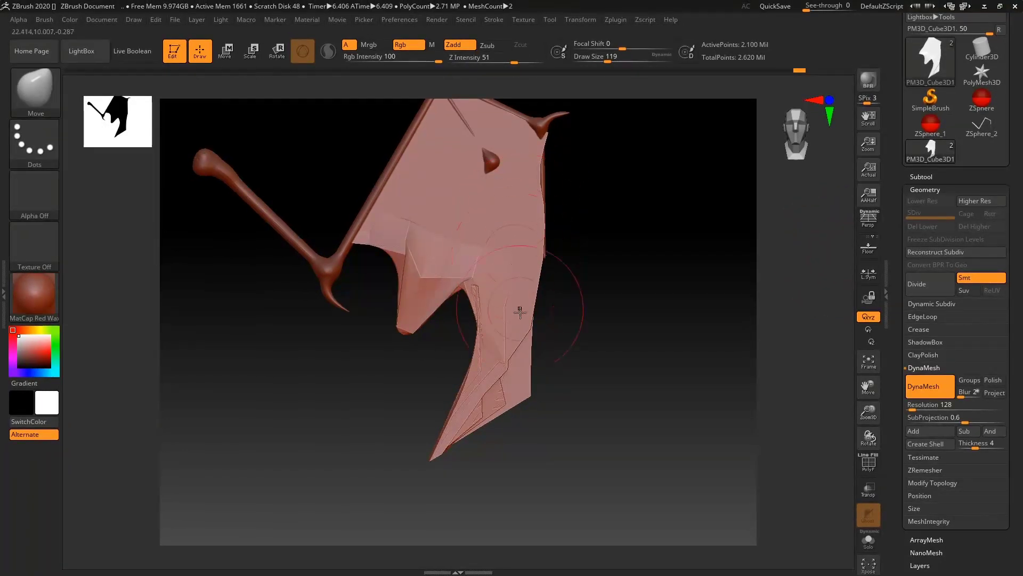
{"action": "key", "text": "ctrl+z"}
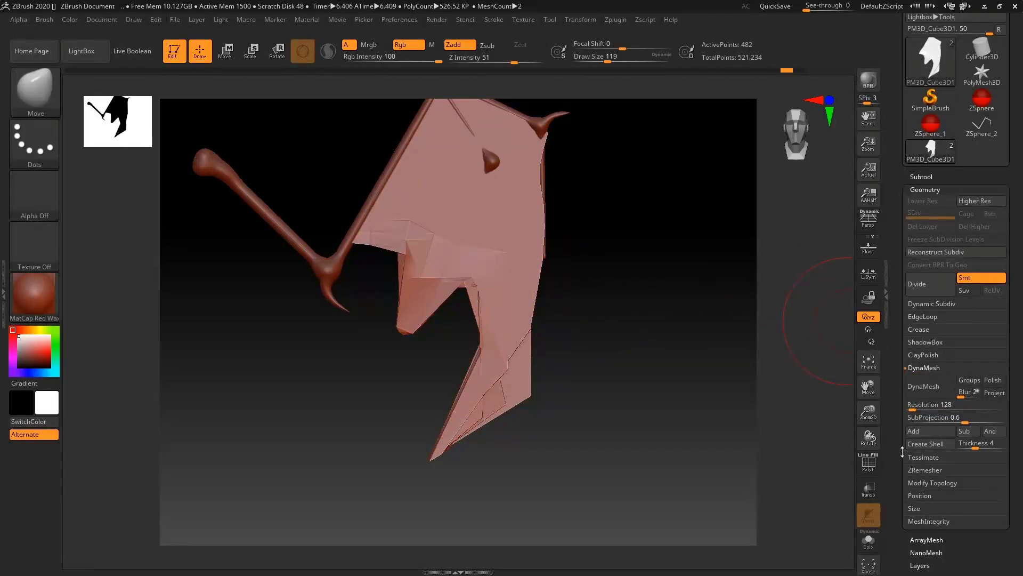
Remesh the membrane with ZRemesher set to double the polygon count
{"action": "scroll", "coordinate": [903, 451], "scroll_direction": "down", "scroll_amount": 3}
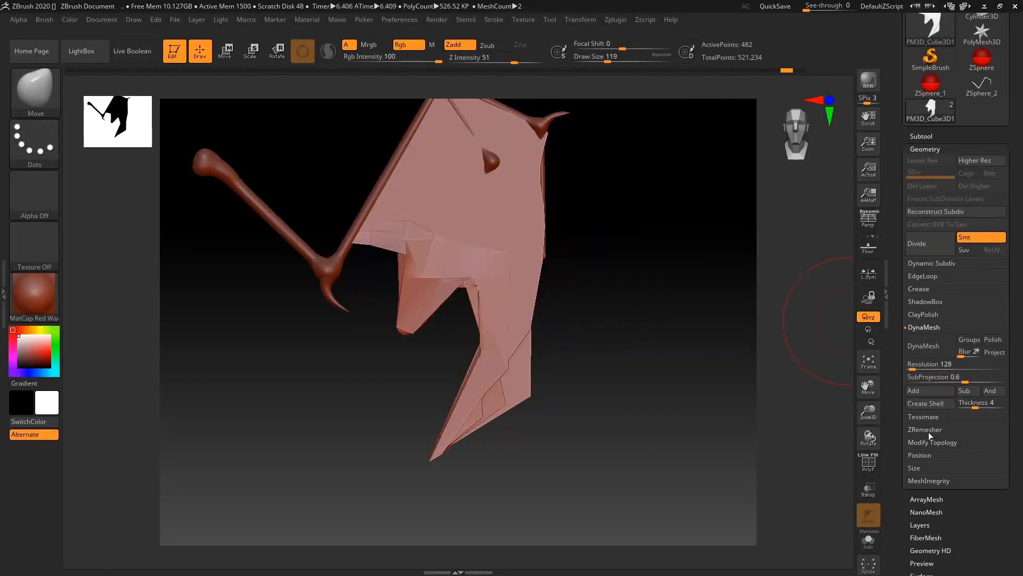
{"action": "left_click", "coordinate": [928, 431]}
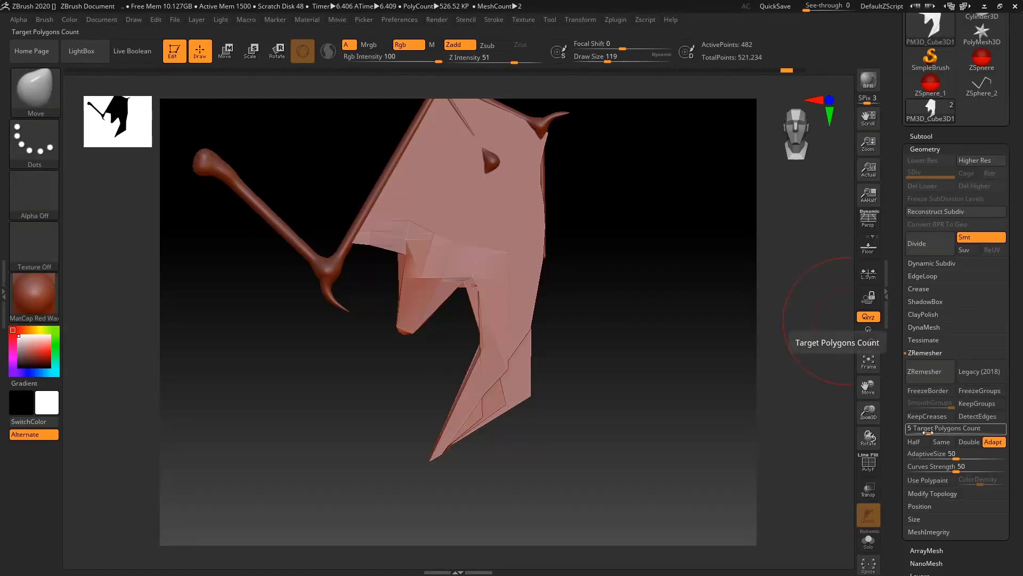
{"action": "left_click", "coordinate": [914, 441]}
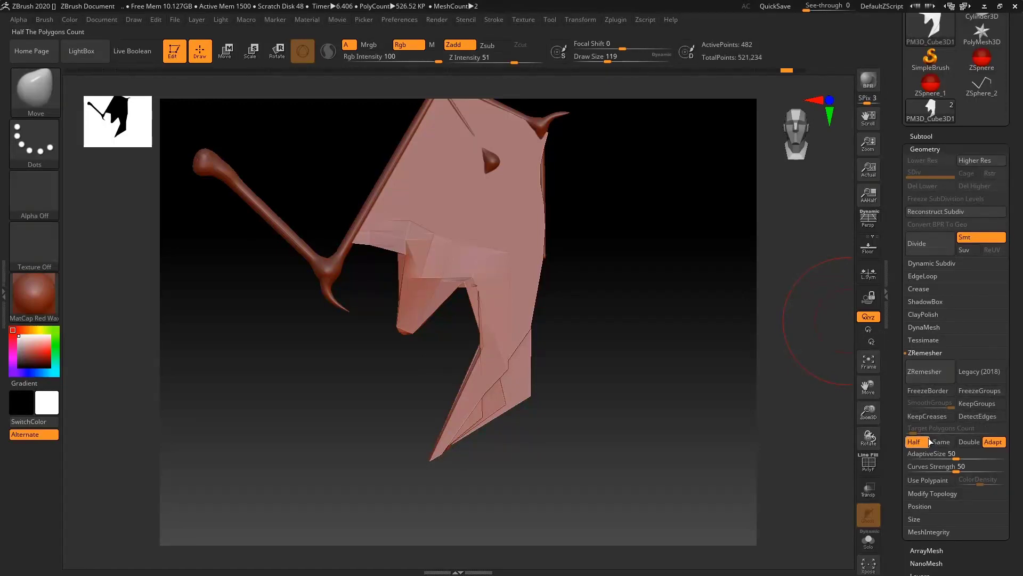
{"action": "left_click", "coordinate": [967, 442]}
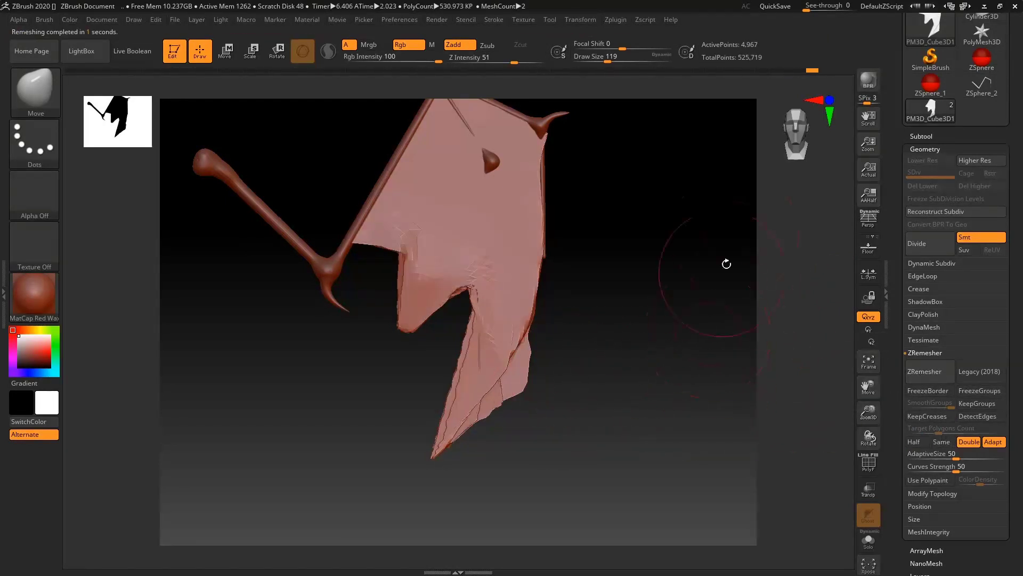
Undo the last membrane change, and smooth the membrane's rough surface, lower edge and long outer point
{"action": "left_click", "coordinate": [924, 328]}
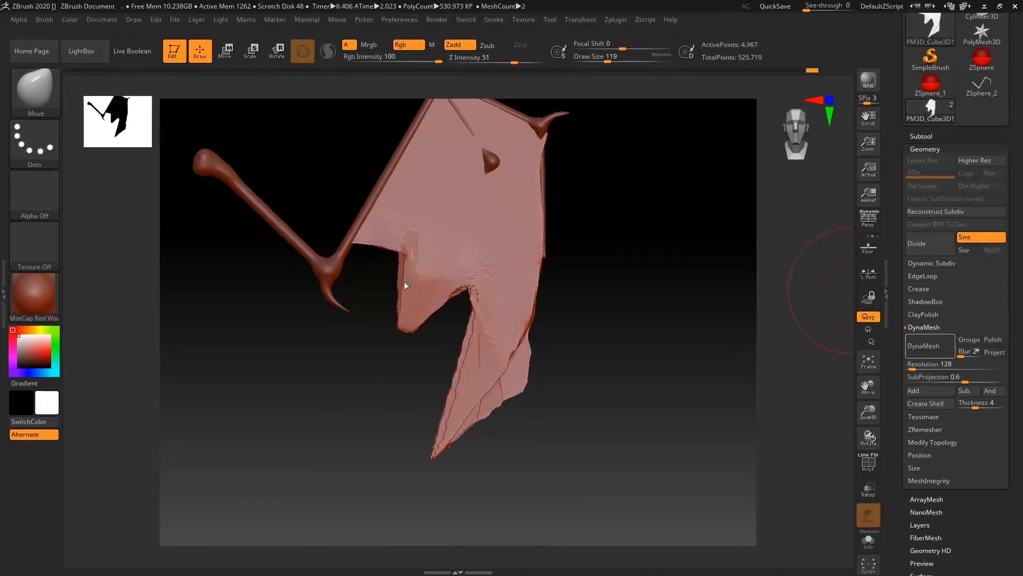
{"action": "key", "text": "ctrl+z"}
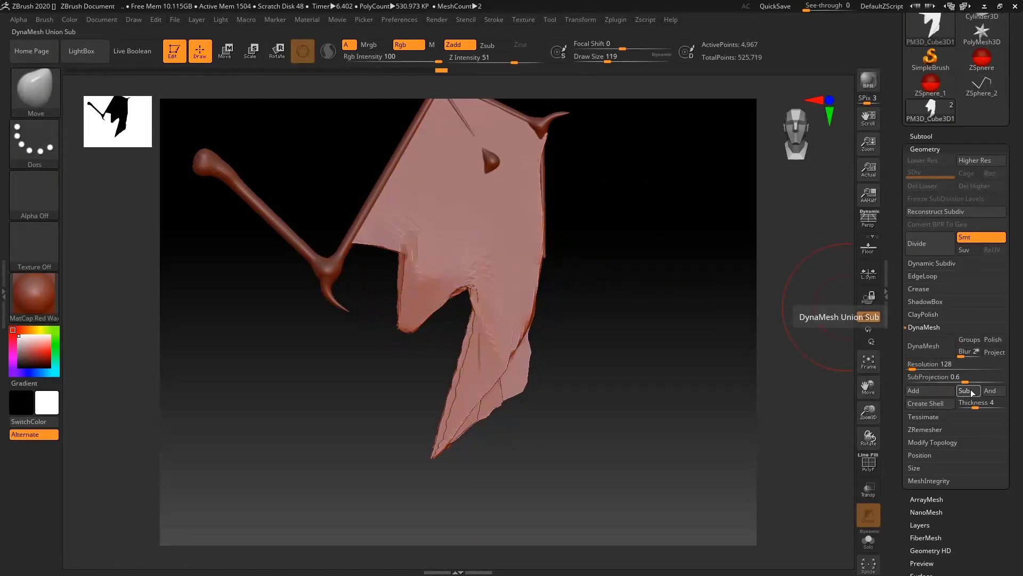
{"action": "mouse_move", "coordinate": [496, 378]}
{"action": "left_mouse_down", "text": "shift"}
{"action": "mouse_move", "coordinate": [517, 297]}
{"action": "mouse_move", "coordinate": [482, 257]}
{"action": "mouse_move", "coordinate": [421, 298]}
{"action": "mouse_move", "coordinate": [414, 224]}
{"action": "mouse_move", "coordinate": [490, 263]}
{"action": "mouse_move", "coordinate": [526, 265]}
{"action": "mouse_move", "coordinate": [538, 315]}
{"action": "left_mouse_up", "text": "shift"}
{"action": "left_click_drag", "start_coordinate": [459, 426], "coordinate": [505, 379], "text": "shift"}
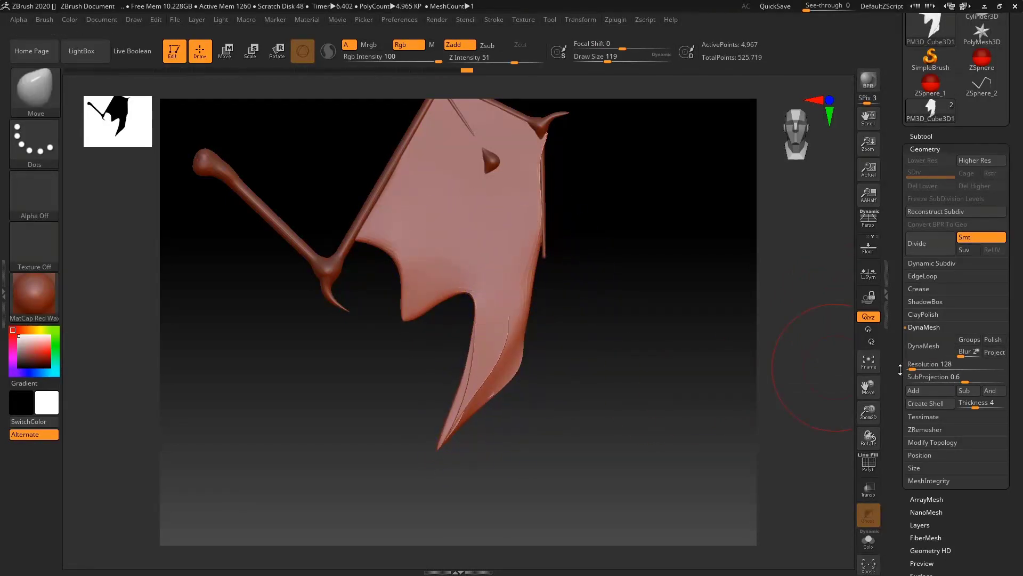
Set the DynaMesh resolution to 16 and convert the membrane to a DynaMesh
{"action": "left_click_drag", "start_coordinate": [911, 367], "coordinate": [930, 361]}
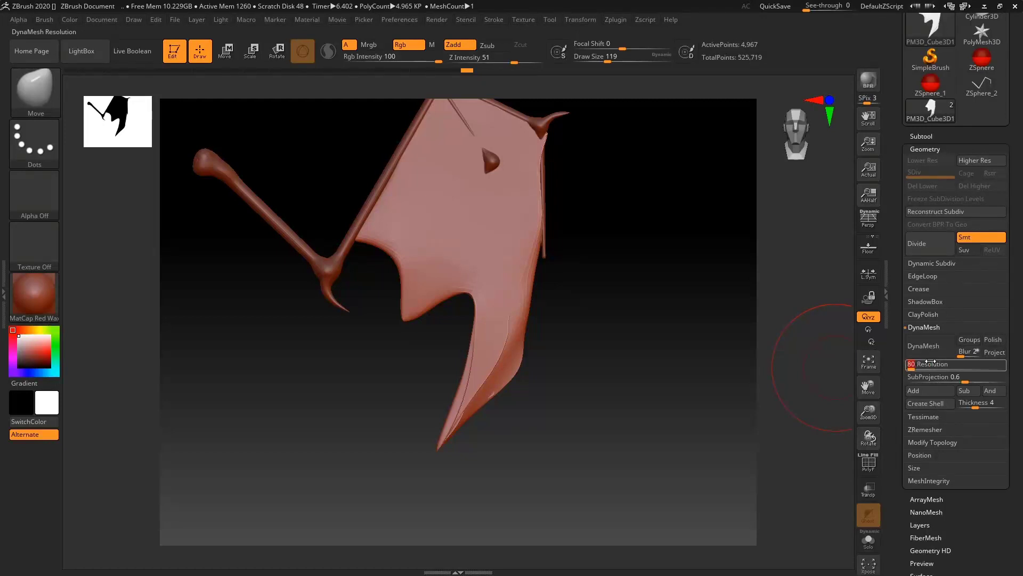
{"action": "type", "text": "16"}
{"action": "key", "text": "Return"}
{"action": "left_click", "coordinate": [924, 352]}
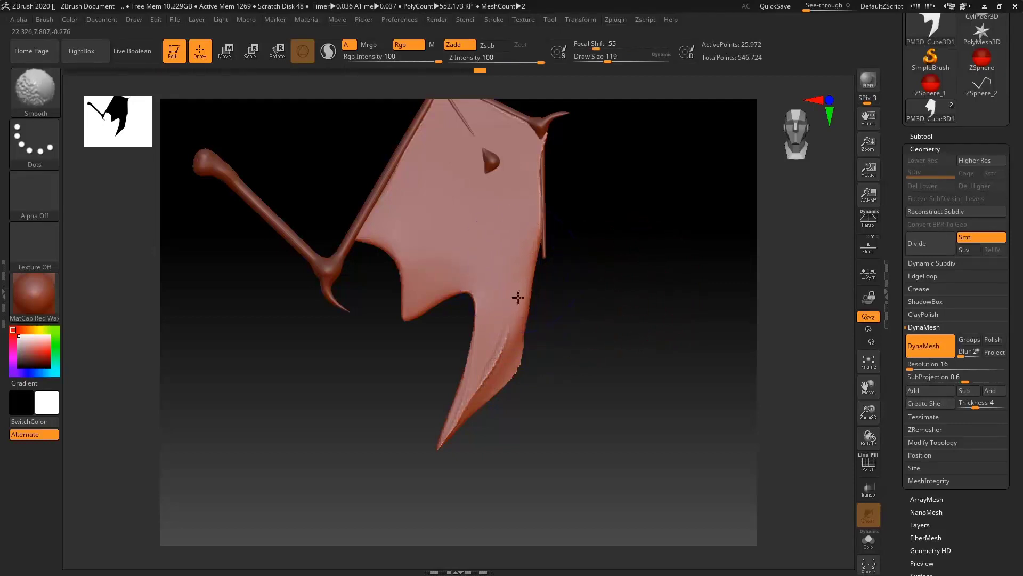
Smooth the membrane's long outer point and fit its outer edge along the outer finger bone
{"action": "mouse_move", "coordinate": [525, 277]}
{"action": "left_mouse_down", "text": "shift"}
{"action": "mouse_move", "coordinate": [469, 392]}
{"action": "mouse_move", "coordinate": [542, 255]}
{"action": "left_mouse_up", "text": "shift"}
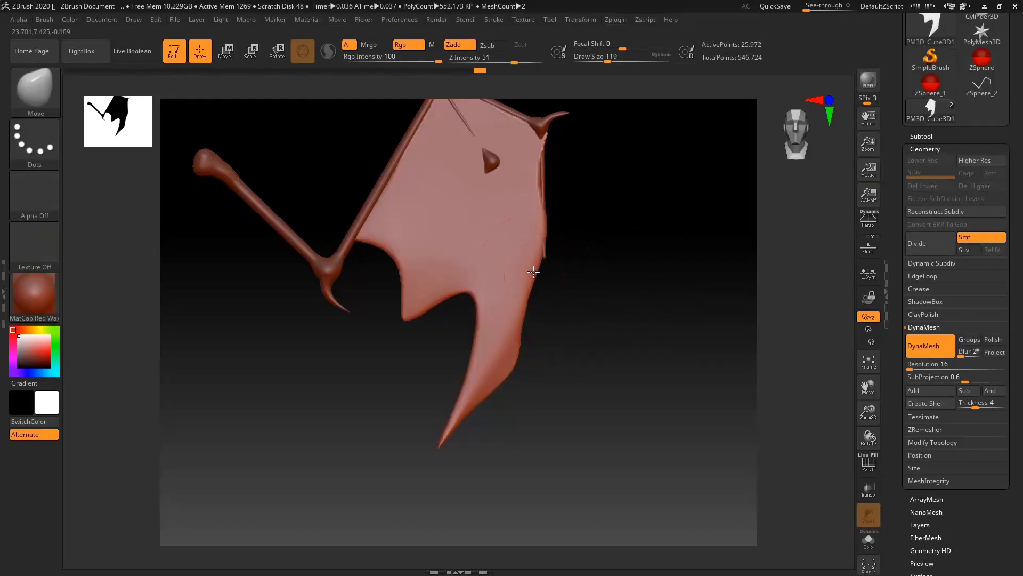
{"action": "mouse_move", "coordinate": [535, 141]}
{"action": "left_mouse_down"}
{"action": "mouse_move", "coordinate": [540, 161]}
{"action": "mouse_move", "coordinate": [537, 141]}
{"action": "mouse_move", "coordinate": [537, 152]}
{"action": "left_mouse_up"}
{"action": "left_click_drag", "start_coordinate": [537, 162], "coordinate": [542, 180]}
{"action": "left_click_drag", "start_coordinate": [545, 185], "coordinate": [538, 204], "text": "shift"}
{"action": "left_click_drag", "start_coordinate": [459, 139], "coordinate": [452, 131], "text": "shift"}
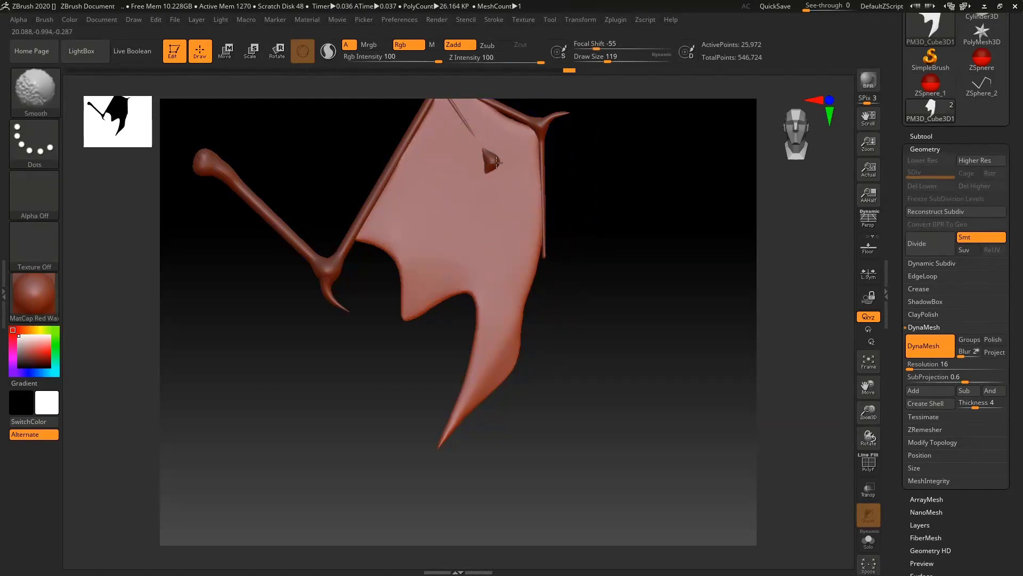
{"action": "left_click_drag", "start_coordinate": [586, 177], "coordinate": [485, 191], "text": "shift"}
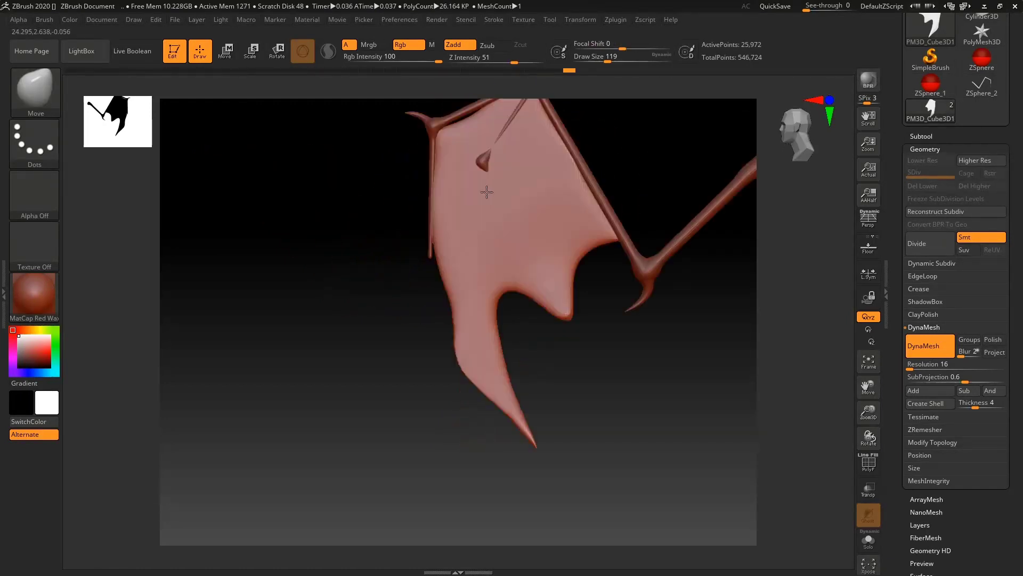
{"action": "mouse_move", "coordinate": [623, 189]}
{"action": "left_mouse_down", "text": "shift"}
{"action": "mouse_move", "coordinate": [705, 186]}
{"action": "mouse_move", "coordinate": [629, 208]}
{"action": "left_mouse_up", "text": "shift"}
{"action": "left_click_drag", "start_coordinate": [560, 267], "coordinate": [614, 307], "text": "alt"}
{"action": "mouse_move", "coordinate": [542, 243]}
{"action": "left_mouse_down"}
{"action": "mouse_move", "coordinate": [568, 256]}
{"action": "mouse_move", "coordinate": [585, 233]}
{"action": "left_mouse_up"}
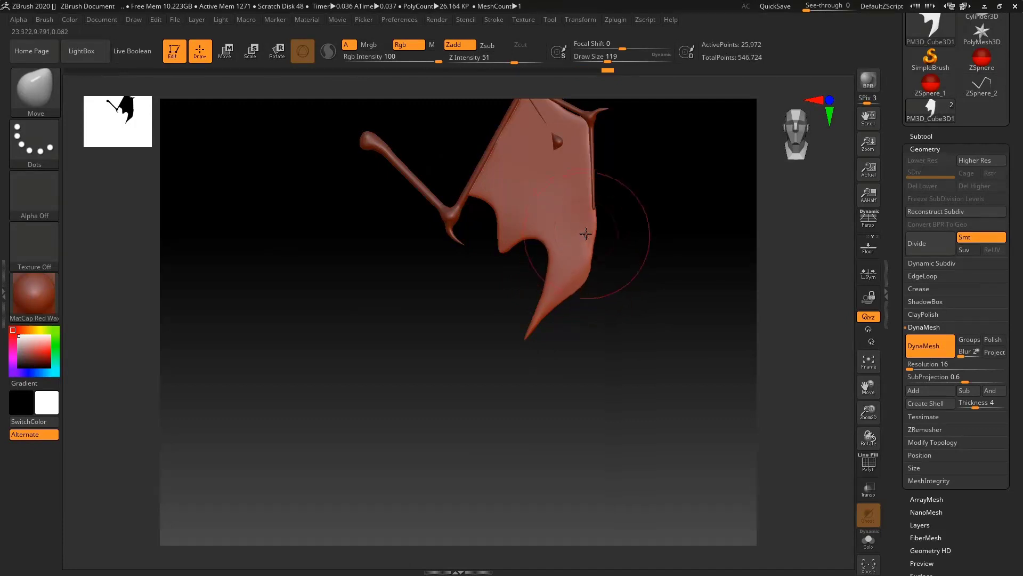
Push the membrane behind the middle finger bone and extend its upper edge to the top finger bone, using draw size 159
{"action": "right_click_drag", "start_coordinate": [597, 263], "coordinate": [658, 188]}
{"action": "mouse_move", "coordinate": [659, 187]}
{"action": "right_mouse_down", "text": "alt"}
{"action": "mouse_move", "coordinate": [621, 277]}
{"action": "mouse_move", "coordinate": [634, 261]}
{"action": "mouse_move", "coordinate": [542, 224]}
{"action": "mouse_move", "coordinate": [509, 223]}
{"action": "mouse_move", "coordinate": [691, 209]}
{"action": "mouse_move", "coordinate": [669, 199]}
{"action": "mouse_move", "coordinate": [427, 218]}
{"action": "right_mouse_up", "text": "alt"}
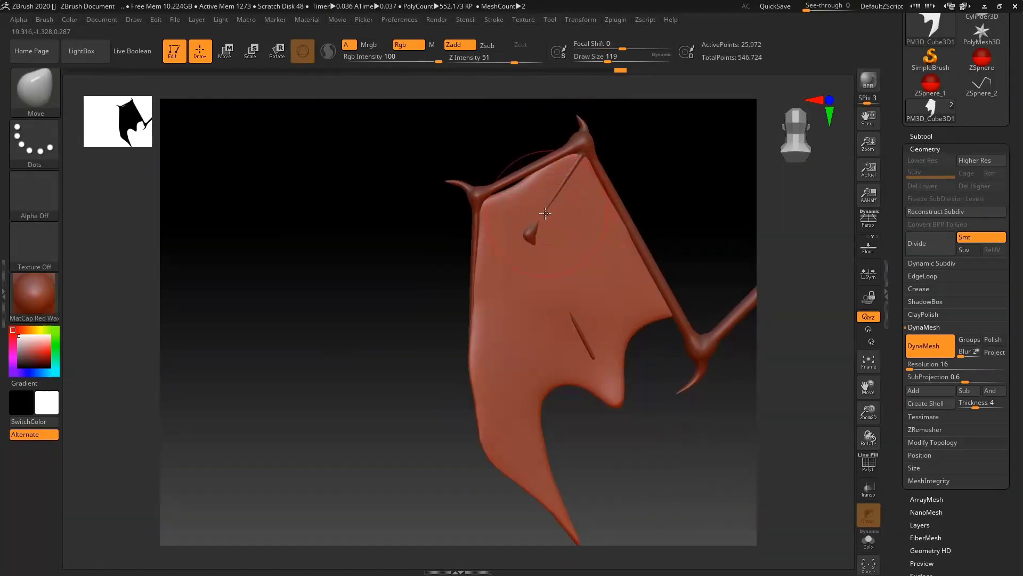
{"action": "right_click_drag", "start_coordinate": [547, 218], "coordinate": [572, 236]}
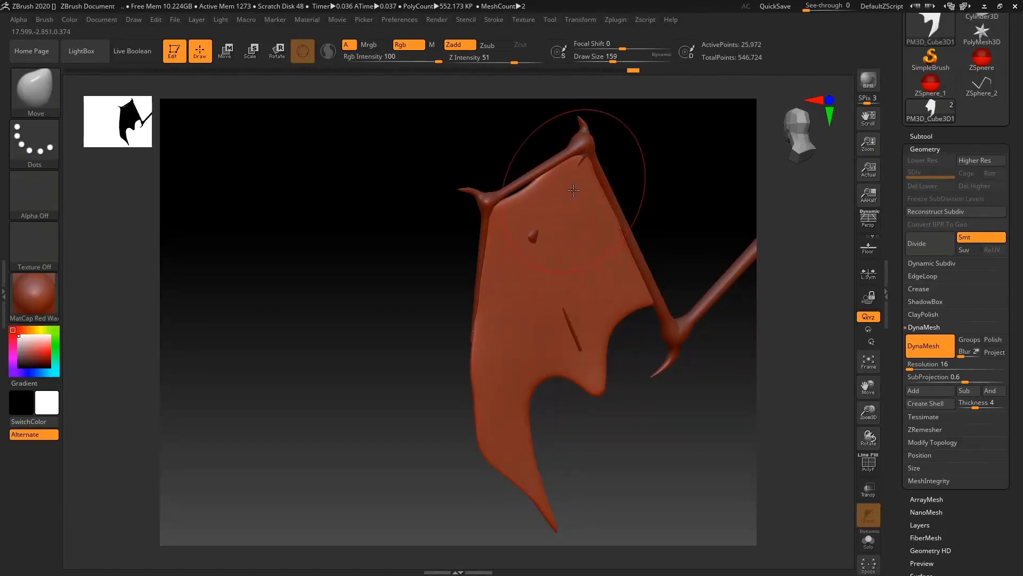
{"action": "left_click_drag", "start_coordinate": [573, 190], "coordinate": [584, 187]}
{"action": "right_click_drag", "start_coordinate": [531, 240], "coordinate": [647, 233]}
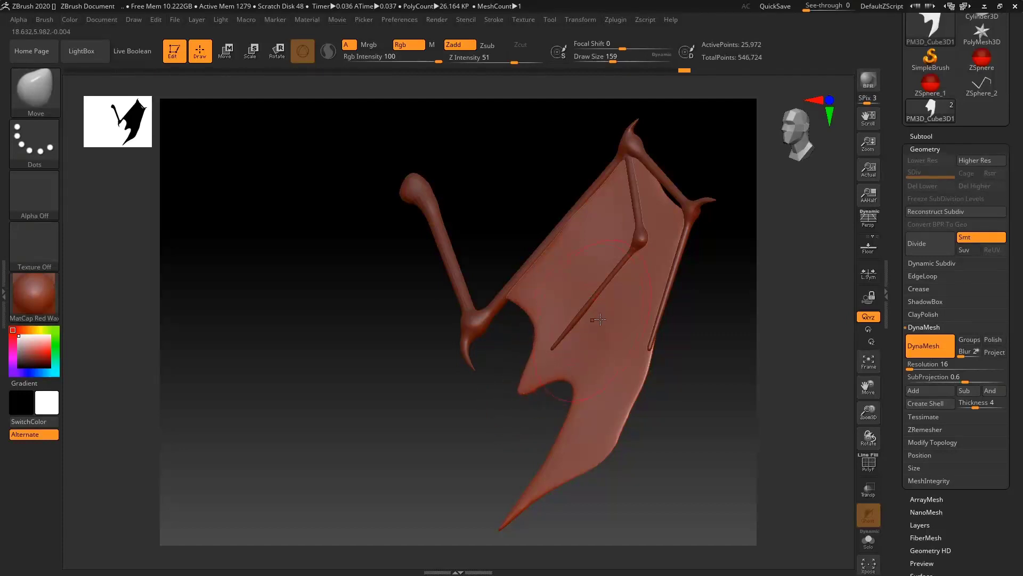
{"action": "right_click_drag", "start_coordinate": [599, 319], "coordinate": [619, 315]}
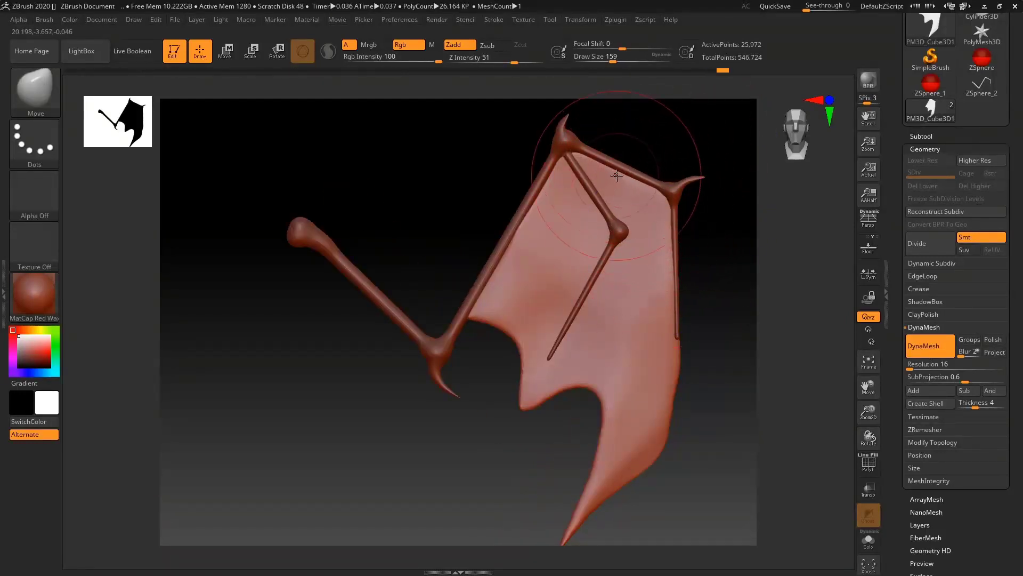
{"action": "mouse_move", "coordinate": [592, 275]}
{"action": "right_mouse_down"}
{"action": "mouse_move", "coordinate": [731, 290]}
{"action": "mouse_move", "coordinate": [507, 288]}
{"action": "mouse_move", "coordinate": [592, 217]}
{"action": "right_mouse_up"}
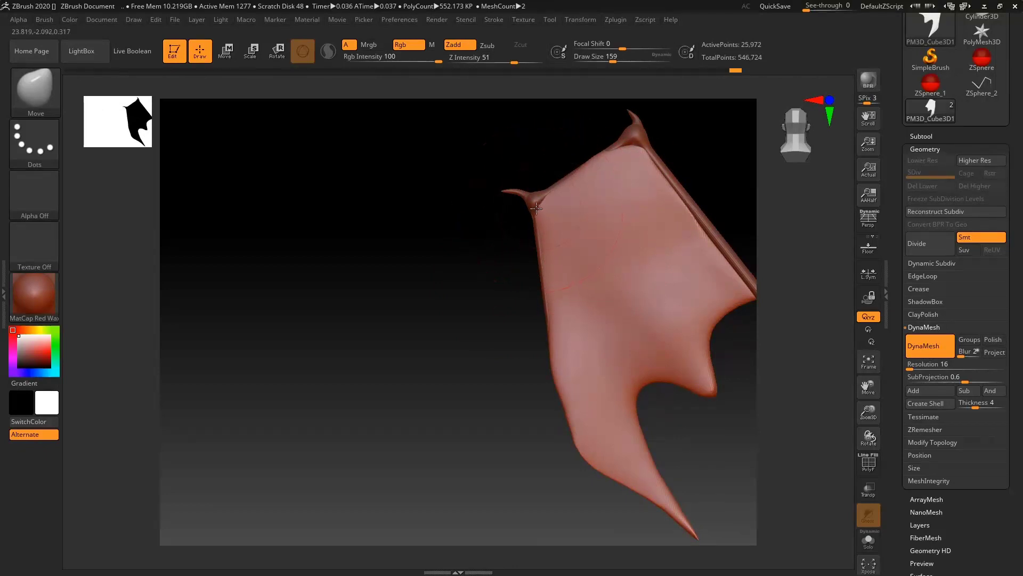
{"action": "mouse_move", "coordinate": [532, 205]}
{"action": "right_mouse_down"}
{"action": "mouse_move", "coordinate": [634, 171]}
{"action": "mouse_move", "coordinate": [637, 160]}
{"action": "mouse_move", "coordinate": [687, 174]}
{"action": "right_mouse_up"}
{"action": "right_click_drag", "start_coordinate": [623, 194], "coordinate": [744, 203]}
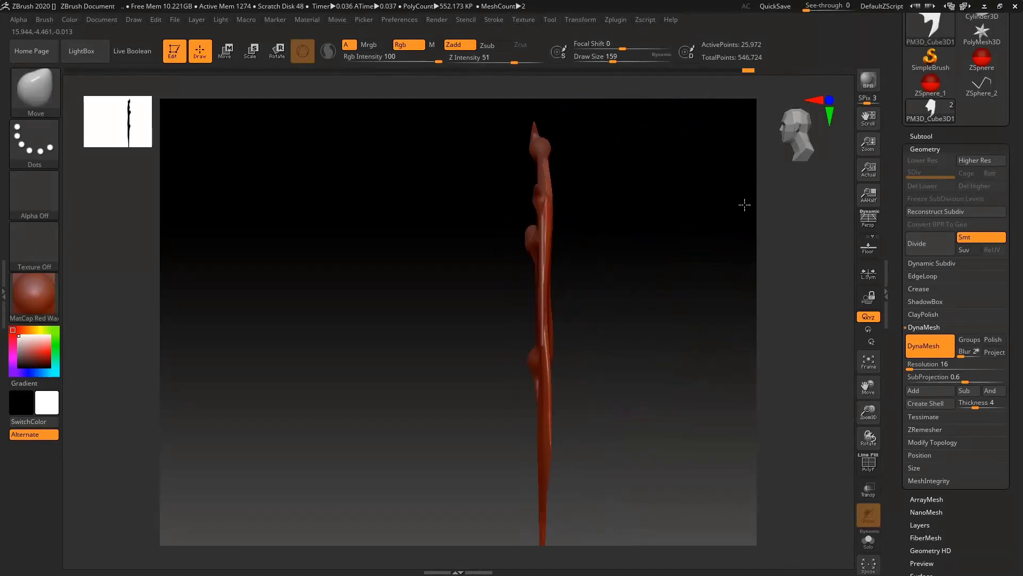
Merge the PM3D_ZSphere_2 bone subtool down with the membrane subtool into a single wing mesh
{"action": "mouse_move", "coordinate": [633, 218]}
{"action": "right_mouse_down"}
{"action": "mouse_move", "coordinate": [672, 235]}
{"action": "mouse_move", "coordinate": [634, 239]}
{"action": "right_mouse_up"}
{"action": "mouse_move", "coordinate": [634, 240]}
{"action": "right_mouse_down", "text": "ctrl"}
{"action": "mouse_move", "coordinate": [565, 255]}
{"action": "mouse_move", "coordinate": [562, 266]}
{"action": "right_mouse_up", "text": "ctrl"}
{"action": "mouse_move", "coordinate": [561, 265]}
{"action": "right_mouse_down", "text": "alt"}
{"action": "mouse_move", "coordinate": [640, 224]}
{"action": "mouse_move", "coordinate": [682, 227]}
{"action": "right_mouse_up", "text": "alt"}
{"action": "right_click_drag", "start_coordinate": [682, 227], "coordinate": [674, 296], "text": "alt"}
{"action": "right_click_drag", "start_coordinate": [577, 267], "coordinate": [549, 266], "text": "ctrl"}
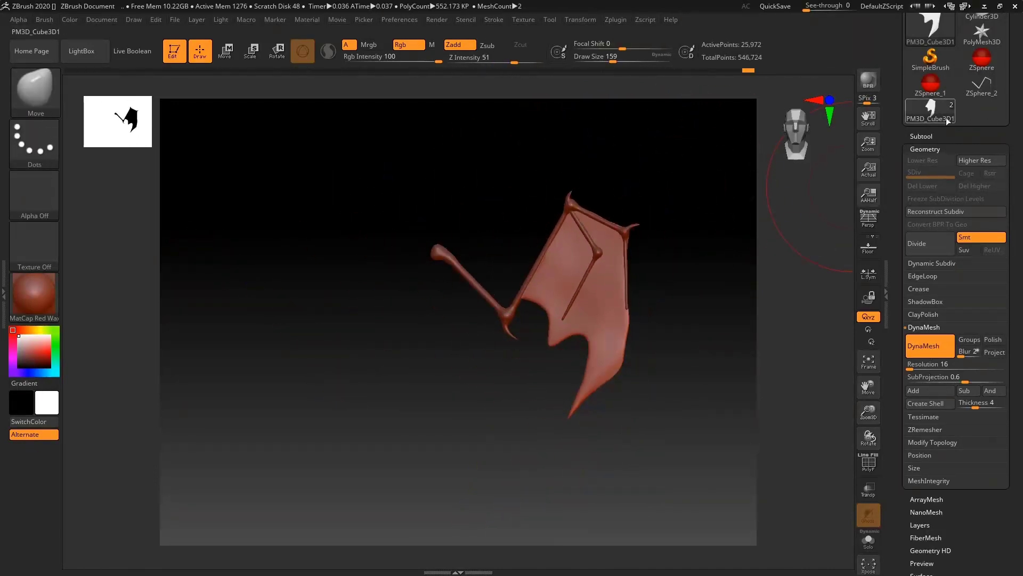
{"action": "left_click", "coordinate": [927, 136]}
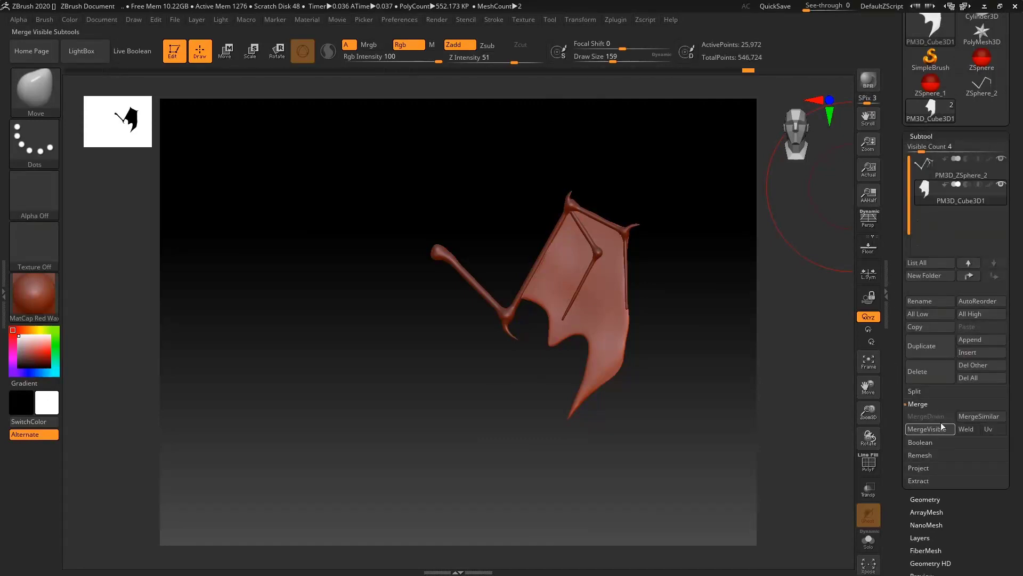
{"action": "left_click", "coordinate": [930, 416]}
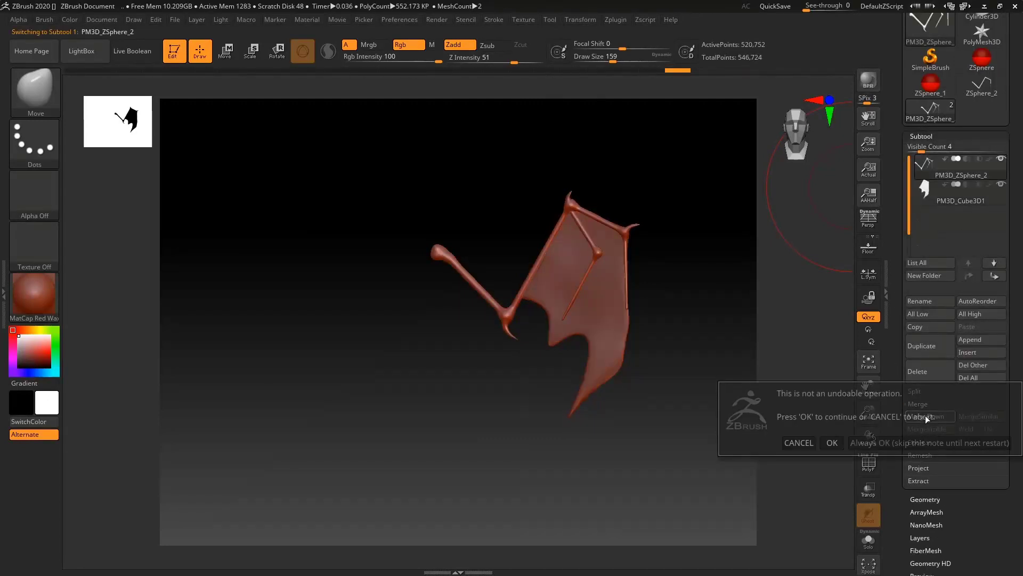
{"action": "left_click", "coordinate": [832, 442]}
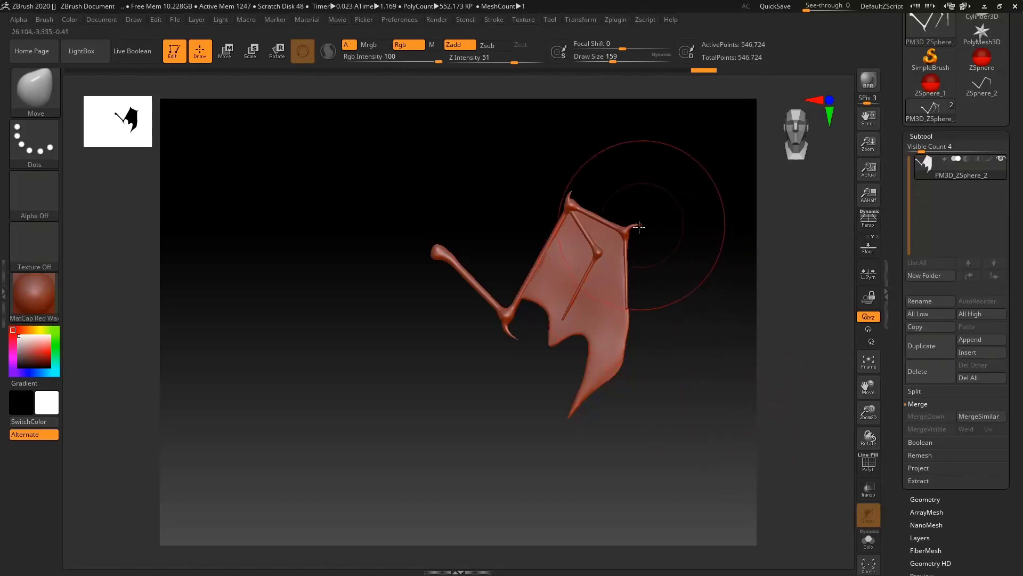
Select the SnakeHook brush for the merged wing and enlarge the draw size to 339
{"action": "mouse_move", "coordinate": [655, 229]}
{"action": "left_mouse_down", "text": "shift"}
{"action": "mouse_move", "coordinate": [591, 228]}
{"action": "mouse_move", "coordinate": [609, 249]}
{"action": "left_mouse_up", "text": "shift"}
{"action": "right_click_drag", "start_coordinate": [609, 249], "coordinate": [505, 215], "text": "alt"}
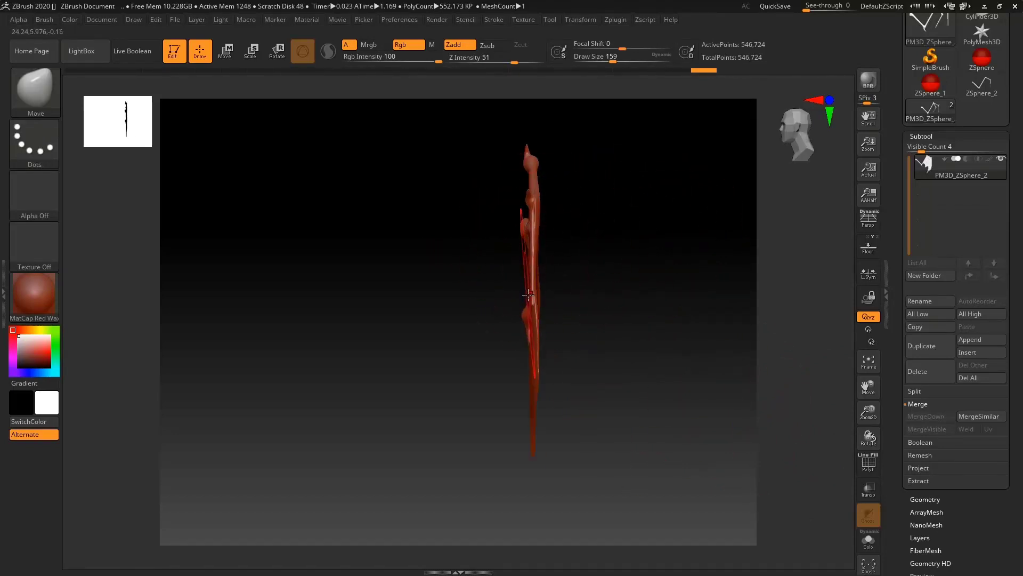
{"action": "key", "text": "bracketright"}
{"action": "key", "text": "bracketright"}
{"action": "key", "text": "bracketright"}
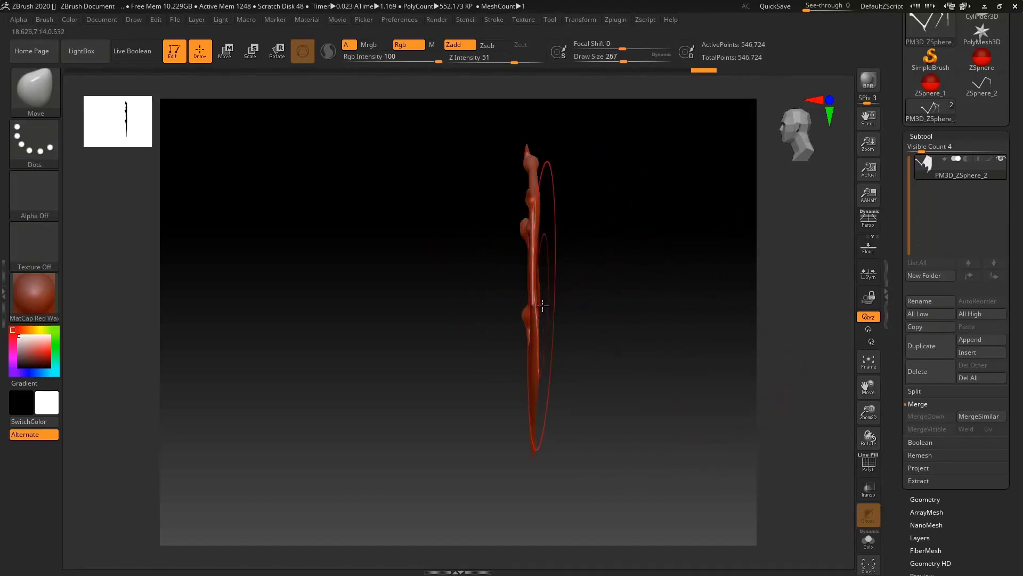
{"action": "mouse_move", "coordinate": [567, 295]}
{"action": "left_mouse_down"}
{"action": "mouse_move", "coordinate": [605, 281]}
{"action": "mouse_move", "coordinate": [555, 273]}
{"action": "left_mouse_up"}
{"action": "key", "text": "b"}
{"action": "key", "text": "s"}
{"action": "key", "text": "h"}
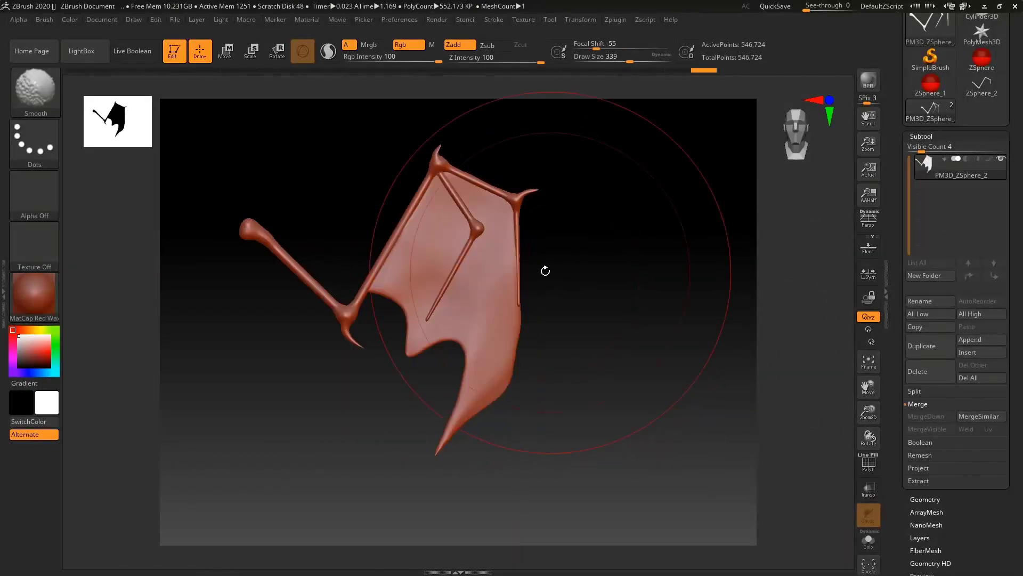
{"action": "mouse_move", "coordinate": [474, 257]}
{"action": "right_mouse_down", "text": "ctrl"}
{"action": "mouse_move", "coordinate": [473, 242]}
{"action": "mouse_move", "coordinate": [639, 260]}
{"action": "right_mouse_up", "text": "ctrl"}
{"action": "mouse_move", "coordinate": [420, 216]}
{"action": "left_mouse_down", "text": "ctrl+shift"}
{"action": "mouse_move", "coordinate": [560, 407]}
{"action": "mouse_move", "coordinate": [406, 334]}
{"action": "mouse_move", "coordinate": [435, 306]}
{"action": "left_mouse_up", "text": "ctrl+shift"}
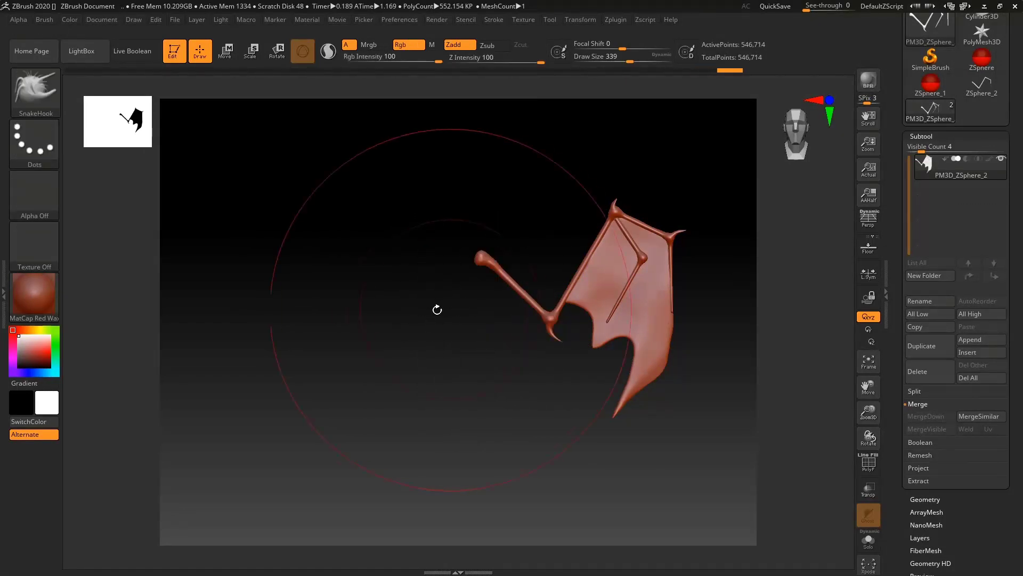
Mask the upper arm bone together with the elbow joint and its claw
{"action": "left_click_drag", "start_coordinate": [425, 220], "coordinate": [564, 415], "text": "ctrl"}
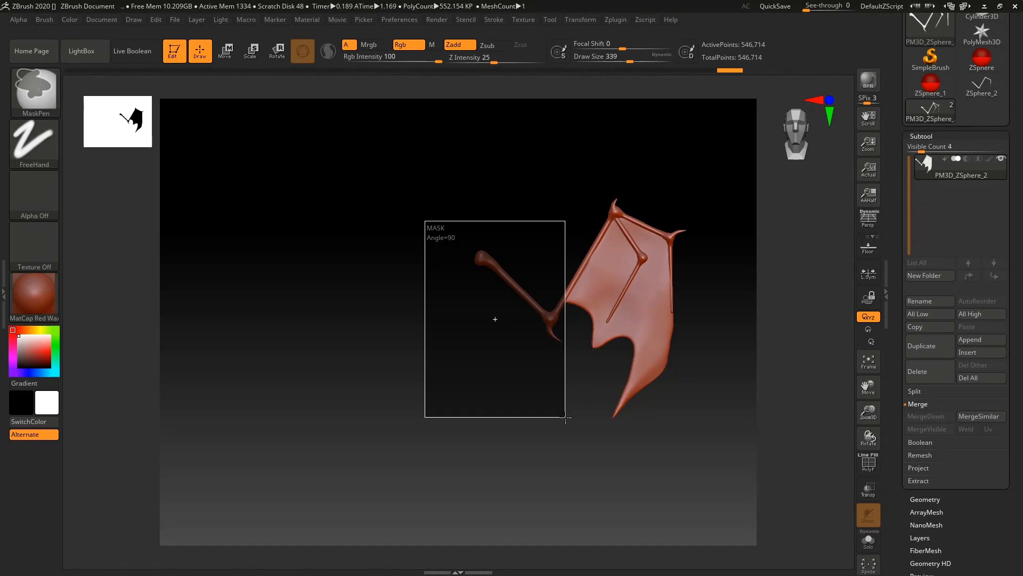
{"action": "left_click_drag", "start_coordinate": [566, 417], "coordinate": [566, 418], "text": "ctrl"}
{"action": "mouse_move", "coordinate": [590, 230]}
{"action": "left_mouse_down"}
{"action": "mouse_move", "coordinate": [507, 235]}
{"action": "mouse_move", "coordinate": [606, 245]}
{"action": "left_mouse_up"}
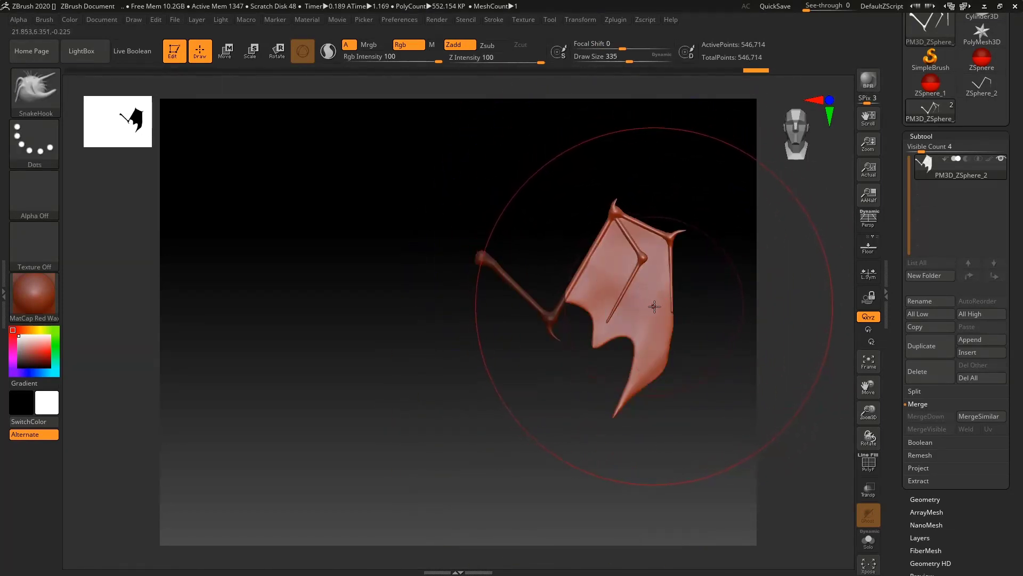
Reduce the draw size to 31 and extend the mask along the forearm bone and the adjoining inner edge of the membrane
{"action": "key", "text": "bracketleft"}
{"action": "key", "text": "bracketleft"}
{"action": "key", "text": "bracketleft"}
{"action": "key", "text": "bracketleft"}
{"action": "key", "text": "bracketleft"}
{"action": "key", "text": "bracketleft"}
{"action": "key", "text": "bracketleft"}
{"action": "key", "text": "bracketleft"}
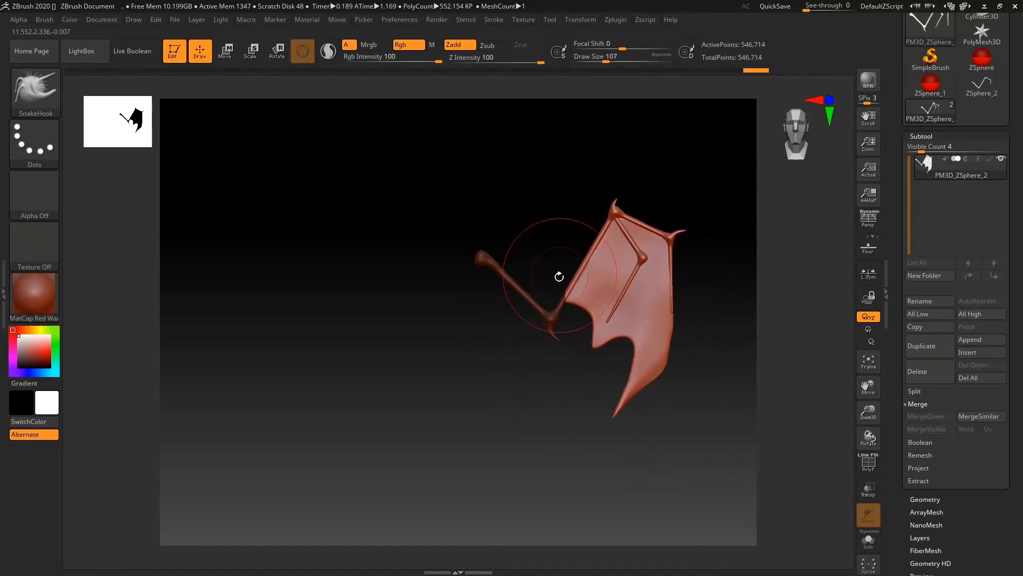
{"action": "key", "text": "super"}
{"action": "key", "text": "super"}
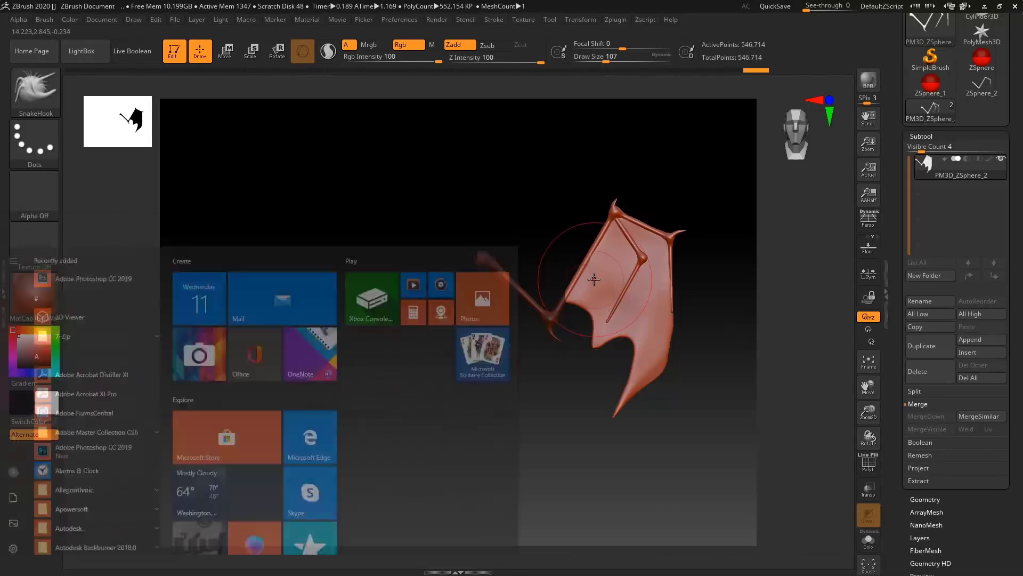
{"action": "key", "text": "ctrl"}
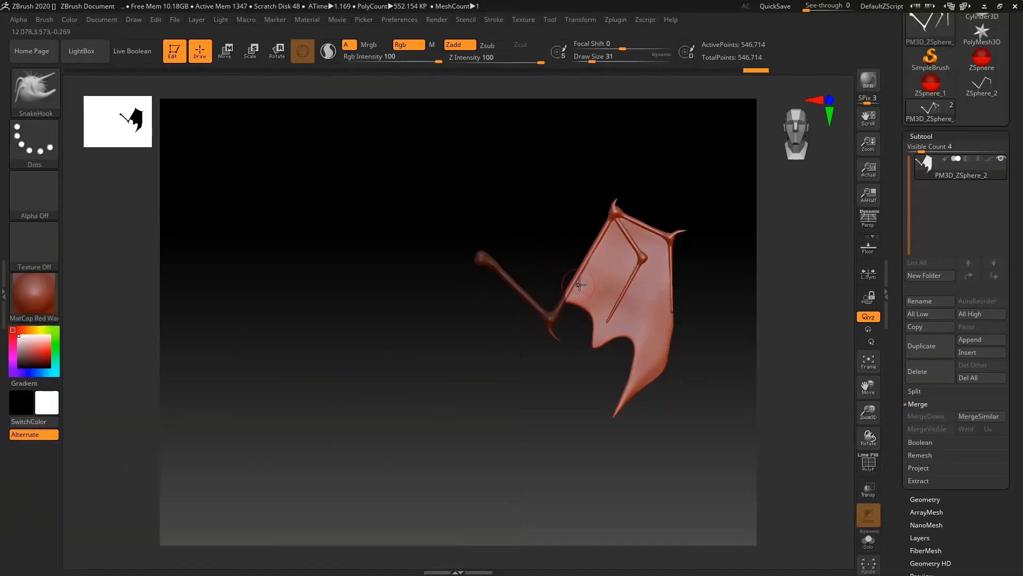
{"action": "right_click_drag", "start_coordinate": [579, 285], "coordinate": [567, 284], "text": "ctrl"}
{"action": "left_click_drag", "start_coordinate": [548, 297], "coordinate": [540, 310], "text": "ctrl"}
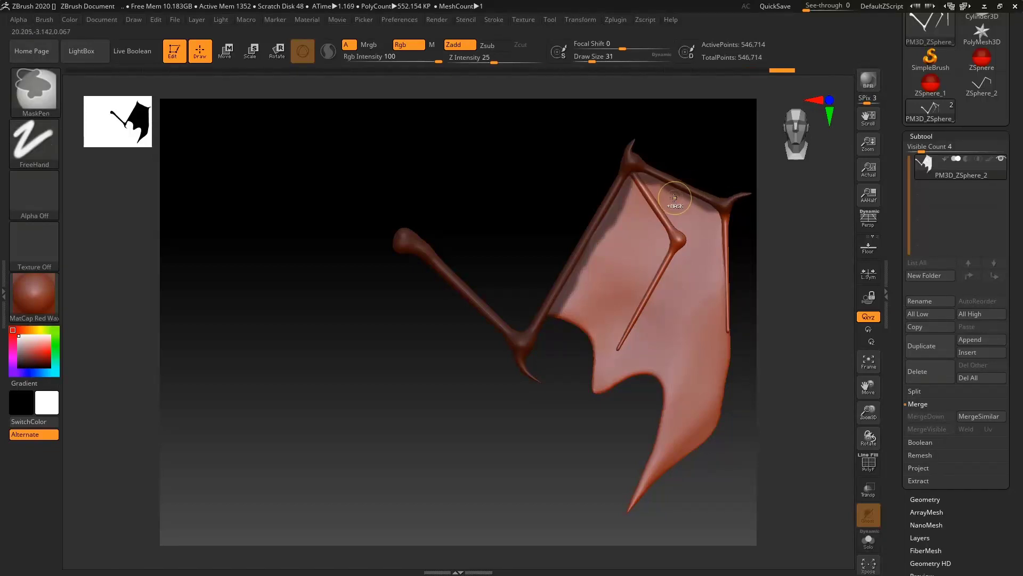
{"action": "mouse_move", "coordinate": [600, 256]}
{"action": "left_mouse_down", "text": "ctrl"}
{"action": "mouse_move", "coordinate": [533, 308]}
{"action": "mouse_move", "coordinate": [585, 241]}
{"action": "left_mouse_up", "text": "ctrl"}
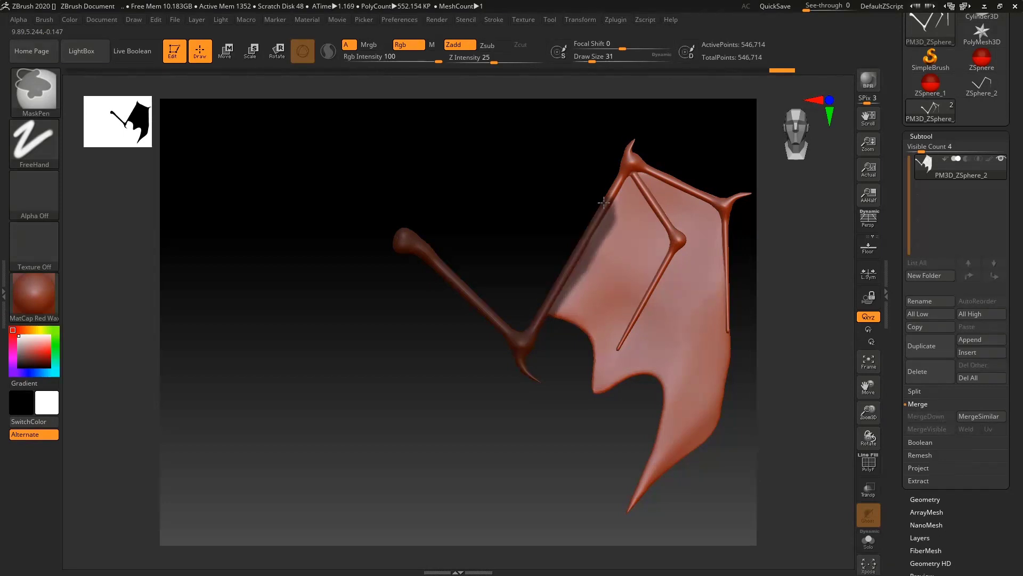
{"action": "mouse_move", "coordinate": [592, 193]}
{"action": "right_mouse_down", "text": "shift"}
{"action": "mouse_move", "coordinate": [640, 197]}
{"action": "mouse_move", "coordinate": [589, 200]}
{"action": "mouse_move", "coordinate": [541, 238]}
{"action": "right_mouse_up", "text": "shift"}
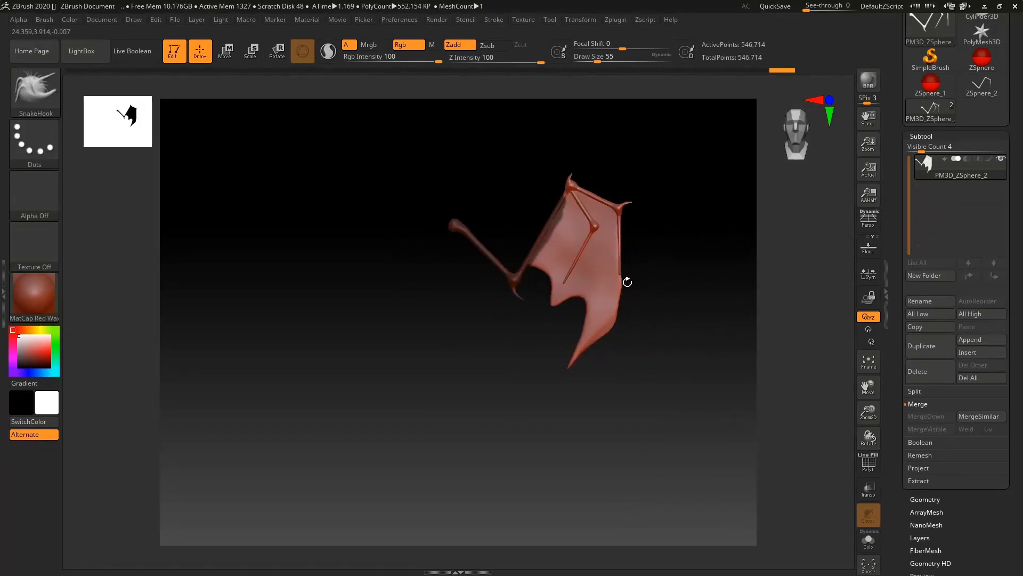
Enlarge the SnakeHook draw size to 139 and bend the unmasked finger bones and membrane into a curved wing shape
{"action": "key", "text": "]"}
{"action": "right_click_drag", "start_coordinate": [582, 251], "coordinate": [573, 255]}
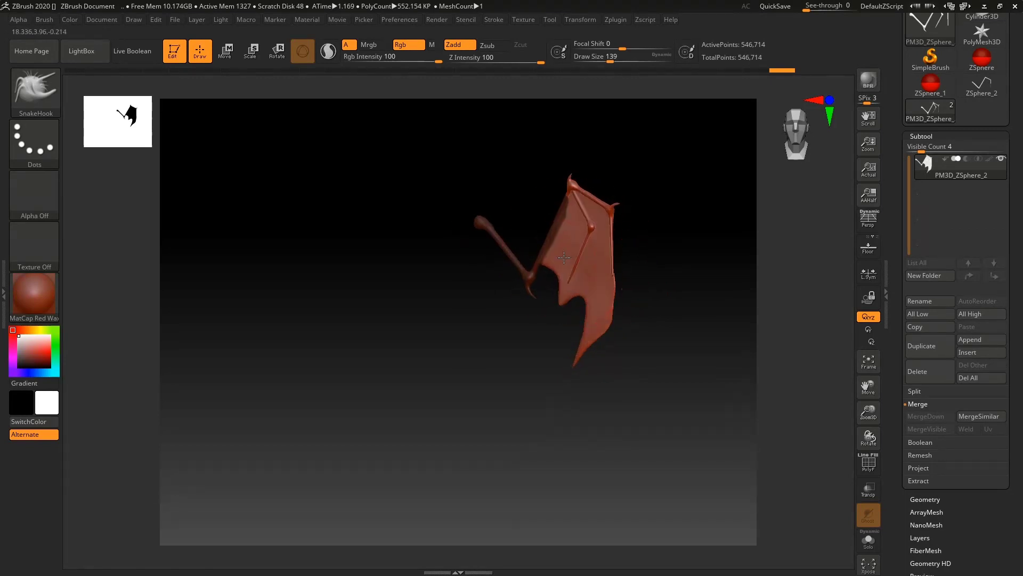
{"action": "left_click_drag", "start_coordinate": [578, 256], "coordinate": [590, 252]}
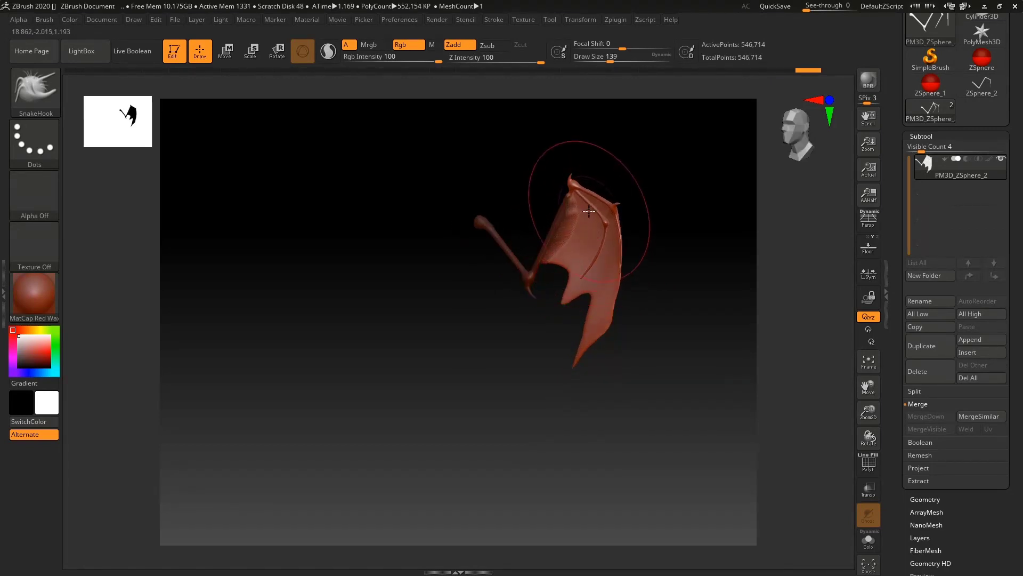
{"action": "key", "text": "ctrl"}
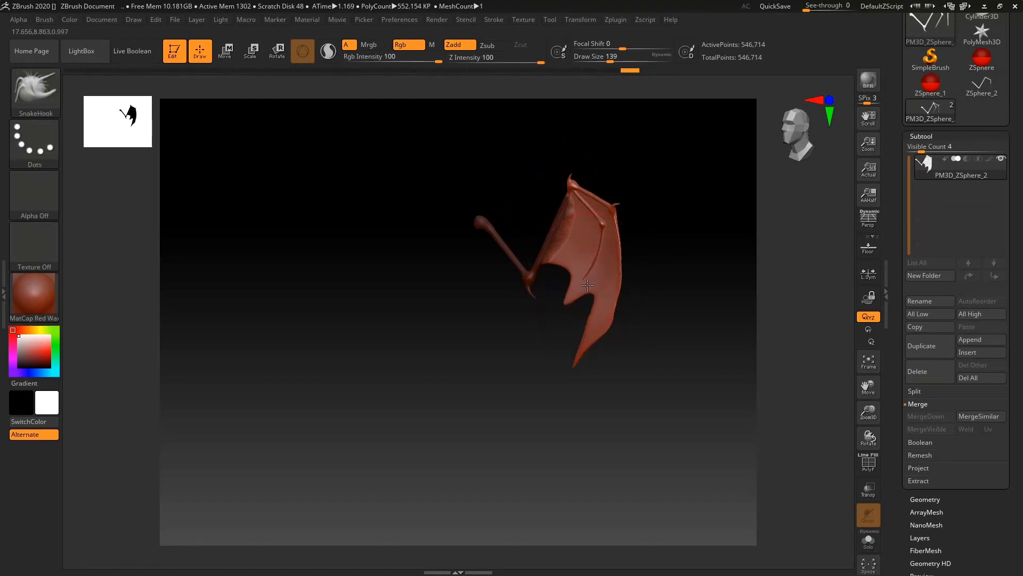
{"action": "mouse_move", "coordinate": [597, 314]}
{"action": "left_mouse_down"}
{"action": "mouse_move", "coordinate": [605, 298]}
{"action": "mouse_move", "coordinate": [588, 293]}
{"action": "mouse_move", "coordinate": [640, 247]}
{"action": "mouse_move", "coordinate": [656, 250]}
{"action": "mouse_move", "coordinate": [676, 234]}
{"action": "mouse_move", "coordinate": [658, 248]}
{"action": "mouse_move", "coordinate": [635, 229]}
{"action": "mouse_move", "coordinate": [526, 221]}
{"action": "mouse_move", "coordinate": [558, 231]}
{"action": "mouse_move", "coordinate": [567, 290]}
{"action": "left_mouse_up"}
Clear the arm mask and remesh the merged wing with DynaMesh
{"action": "right_click_drag", "start_coordinate": [640, 266], "coordinate": [714, 182], "text": "ctrl"}
{"action": "right_click_drag", "start_coordinate": [554, 278], "coordinate": [576, 241], "text": "ctrl"}
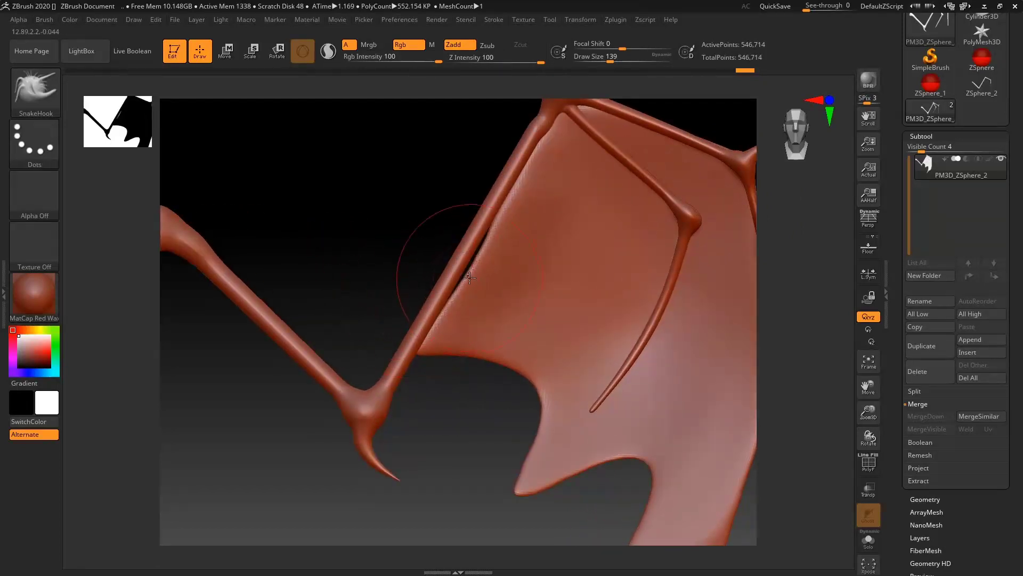
{"action": "key", "text": "ctrl"}
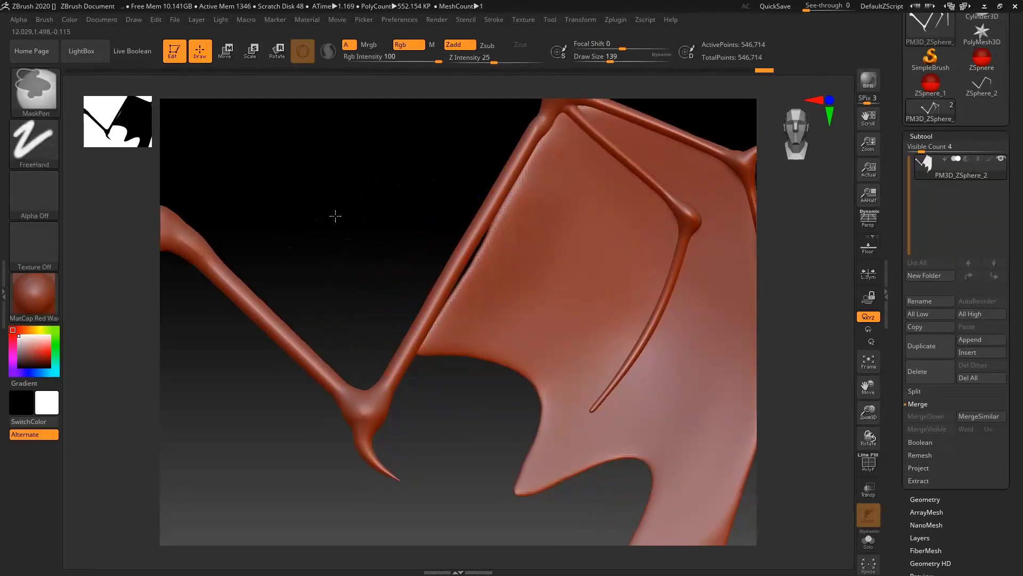
{"action": "left_click_drag", "start_coordinate": [320, 227], "coordinate": [368, 276], "text": "ctrl"}
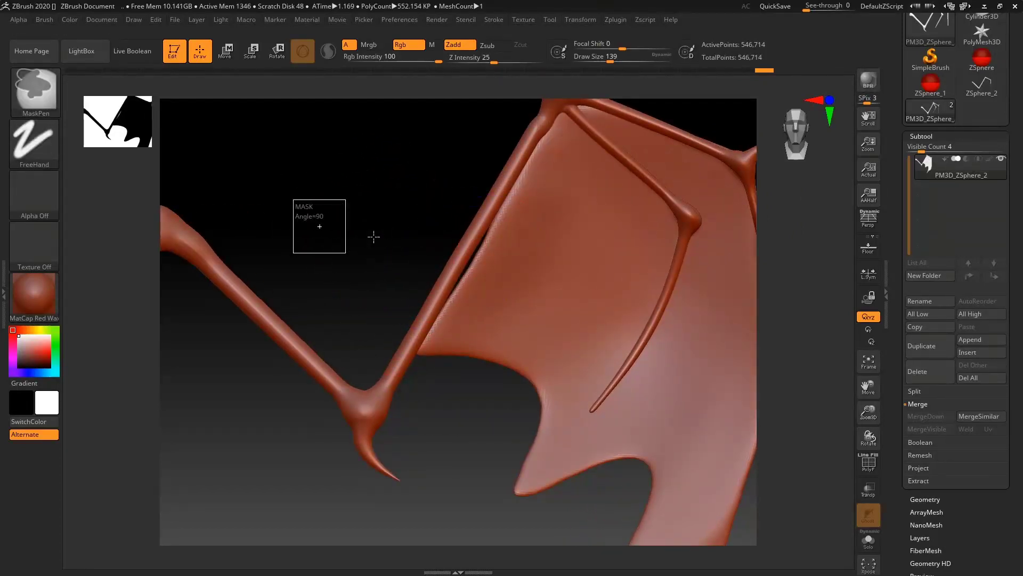
{"action": "left_click_drag", "start_coordinate": [375, 236], "coordinate": [374, 236], "text": "ctrl"}
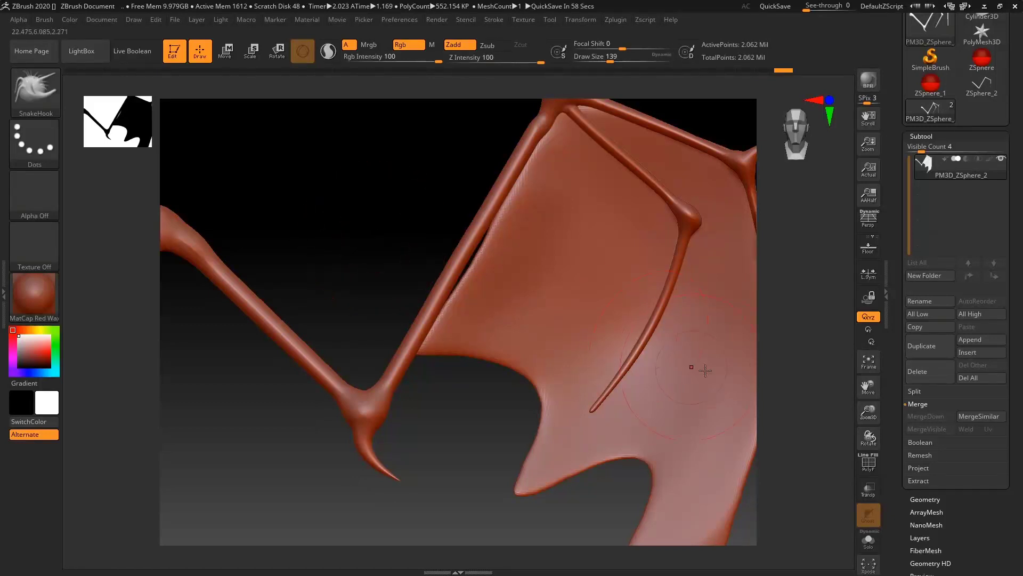
Reduce the draw size to 35 and mask the membrane's scalloped lower edge, its long tip and the lower outer edge
{"action": "key", "text": "shift"}
{"action": "right_click_drag", "start_coordinate": [523, 295], "coordinate": [471, 226], "text": "ctrl"}
{"action": "right_click_drag", "start_coordinate": [605, 338], "coordinate": [664, 320], "text": "ctrl"}
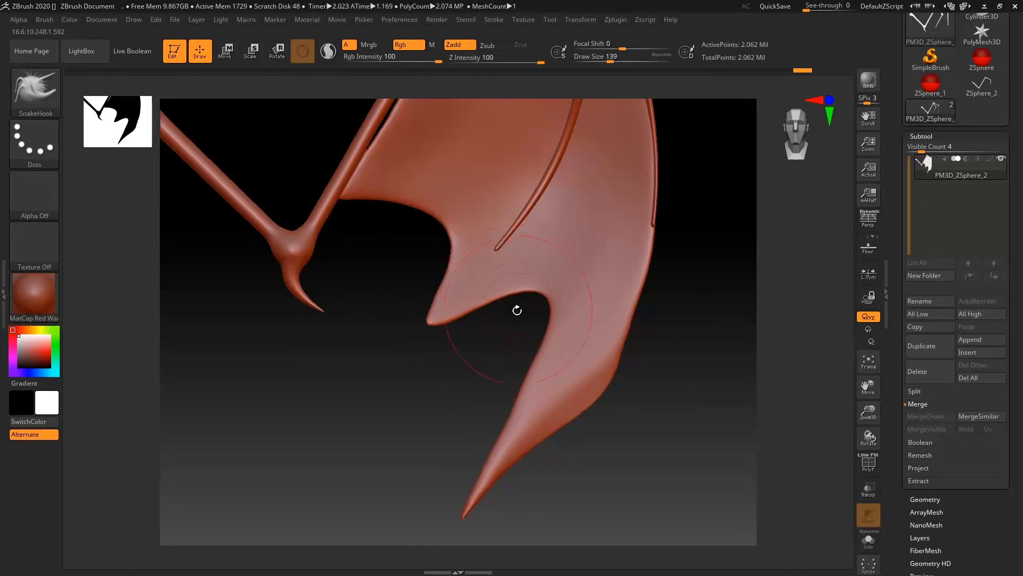
{"action": "key", "text": "s"}
{"action": "left_click_drag", "start_coordinate": [496, 289], "coordinate": [481, 289]}
{"action": "mouse_move", "coordinate": [354, 194]}
{"action": "left_mouse_down", "text": "ctrl"}
{"action": "mouse_move", "coordinate": [402, 195]}
{"action": "mouse_move", "coordinate": [452, 258]}
{"action": "left_mouse_up", "text": "ctrl"}
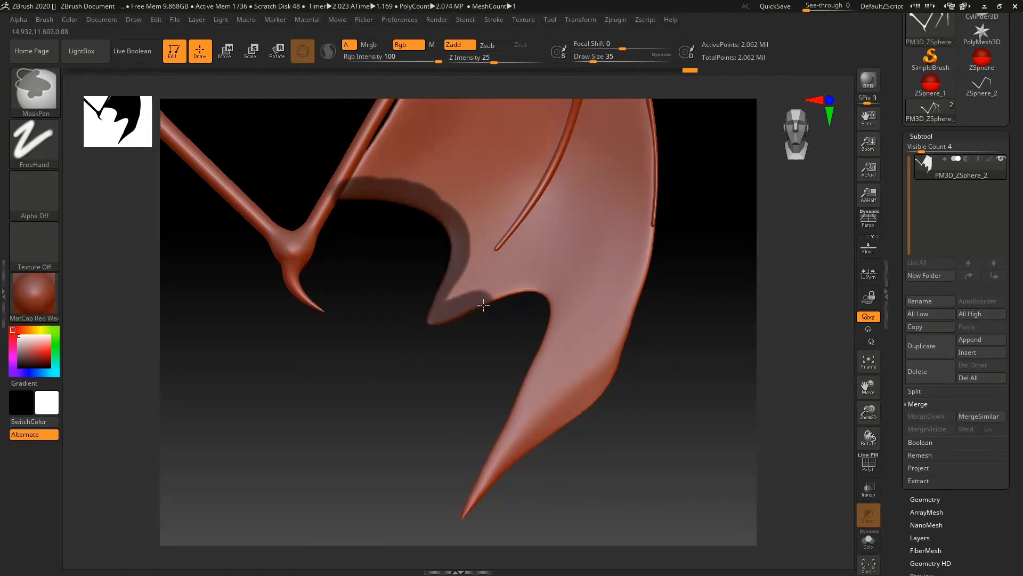
{"action": "mouse_move", "coordinate": [550, 293]}
{"action": "left_mouse_down", "text": "ctrl"}
{"action": "mouse_move", "coordinate": [555, 333]}
{"action": "mouse_move", "coordinate": [536, 389]}
{"action": "mouse_move", "coordinate": [478, 489]}
{"action": "left_mouse_up", "text": "ctrl"}
{"action": "mouse_move", "coordinate": [546, 445]}
{"action": "left_mouse_down", "text": "ctrl"}
{"action": "mouse_move", "coordinate": [526, 434]}
{"action": "mouse_move", "coordinate": [550, 373]}
{"action": "mouse_move", "coordinate": [561, 433]}
{"action": "mouse_move", "coordinate": [609, 372]}
{"action": "mouse_move", "coordinate": [636, 316]}
{"action": "mouse_move", "coordinate": [637, 281]}
{"action": "left_mouse_up", "text": "ctrl"}
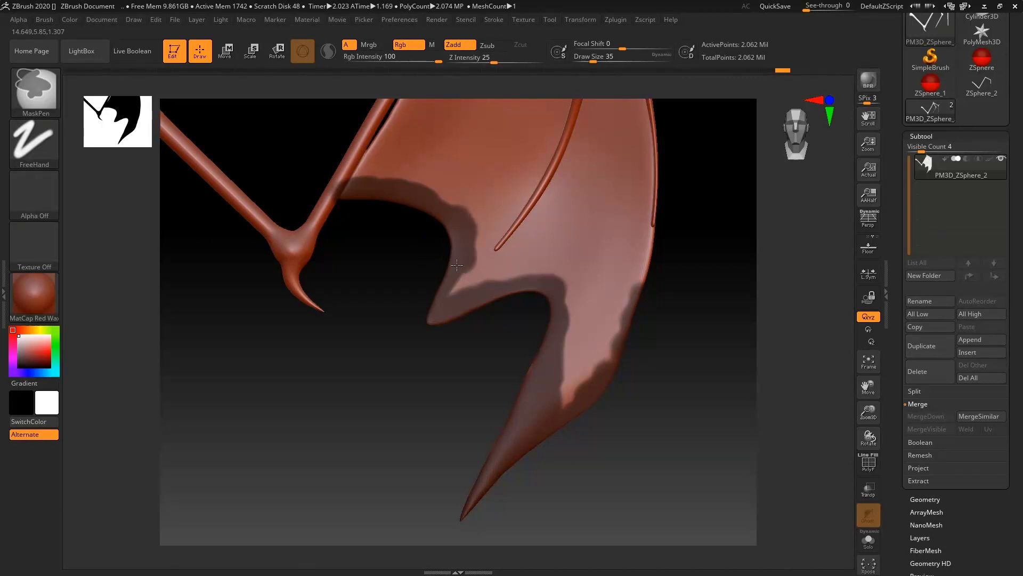
{"action": "left_click_drag", "start_coordinate": [456, 265], "coordinate": [451, 287], "text": "ctrl"}
Extend the mask on the back of the membrane's tip and unmask the small patch overlapping the forearm bone
{"action": "mouse_move", "coordinate": [453, 261]}
{"action": "right_mouse_down", "text": "ctrl"}
{"action": "mouse_move", "coordinate": [350, 286]}
{"action": "mouse_move", "coordinate": [341, 266]}
{"action": "right_mouse_up", "text": "ctrl"}
{"action": "mouse_move", "coordinate": [362, 229]}
{"action": "right_mouse_down"}
{"action": "mouse_move", "coordinate": [585, 224]}
{"action": "mouse_move", "coordinate": [530, 224]}
{"action": "right_mouse_up"}
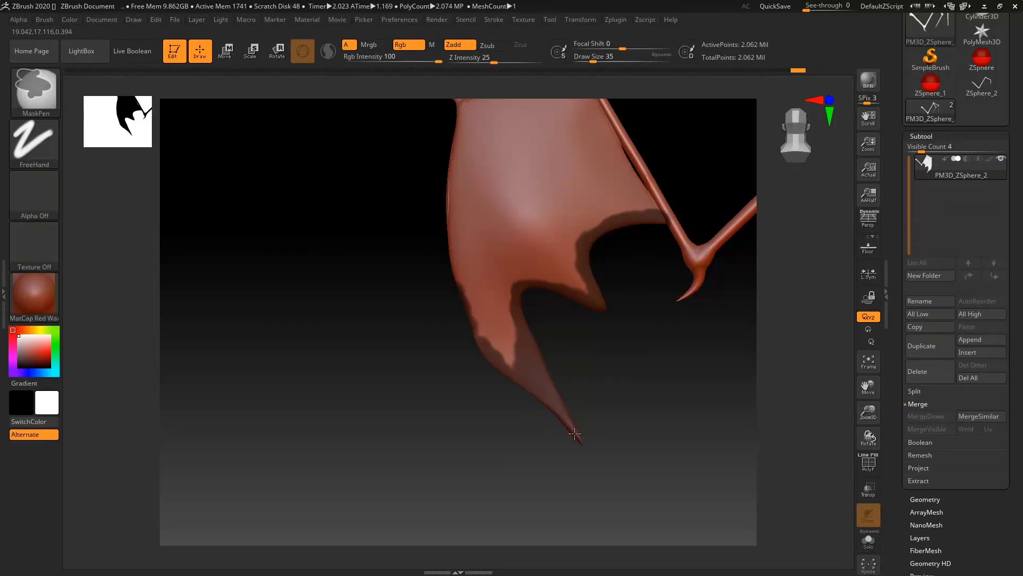
{"action": "left_click_drag", "start_coordinate": [546, 382], "coordinate": [559, 368], "text": "ctrl"}
{"action": "mouse_move", "coordinate": [565, 255]}
{"action": "right_mouse_down"}
{"action": "mouse_move", "coordinate": [661, 233]}
{"action": "mouse_move", "coordinate": [660, 224]}
{"action": "right_mouse_up"}
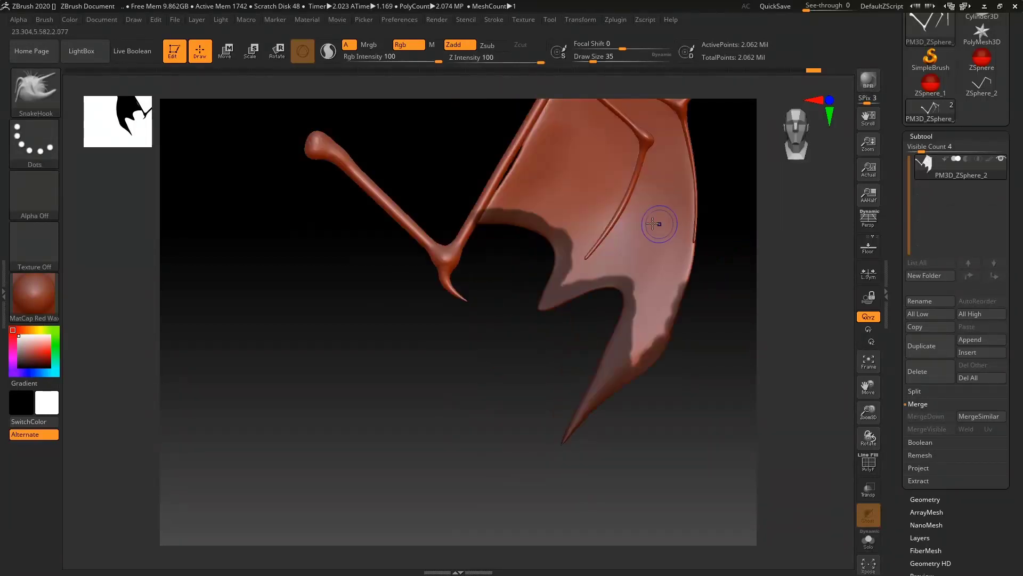
{"action": "key", "text": "ctrl"}
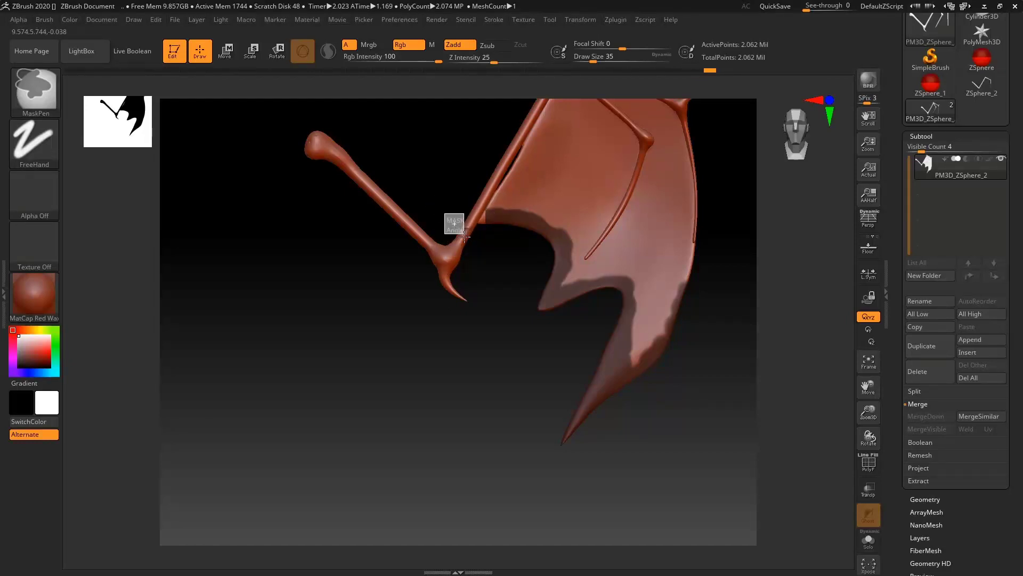
{"action": "right_click_drag", "start_coordinate": [526, 270], "coordinate": [565, 256]}
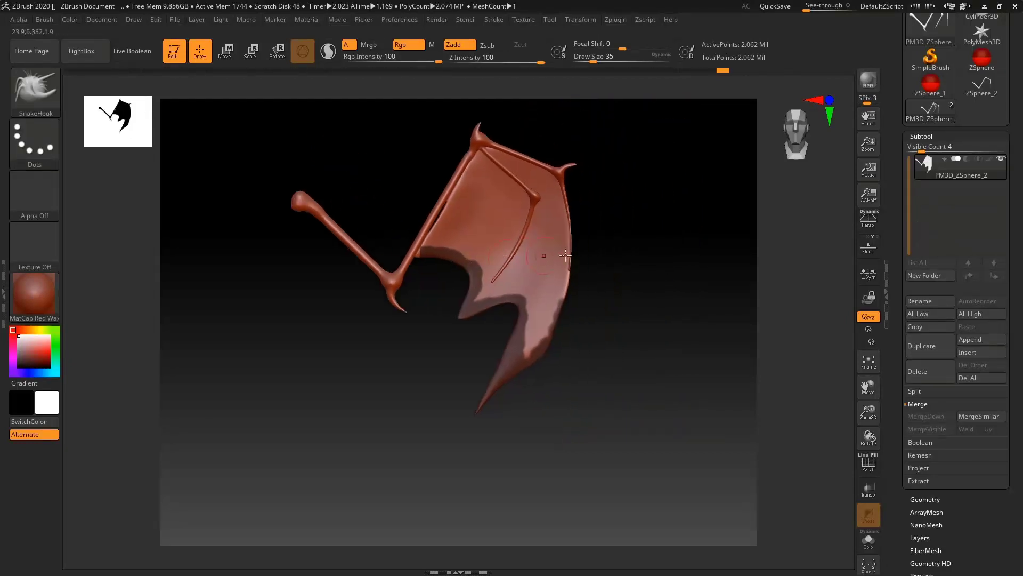
Split the masked points of the membrane's edge into a separate subtool
{"action": "scroll", "coordinate": [909, 244], "scroll_direction": "down", "scroll_amount": 2}
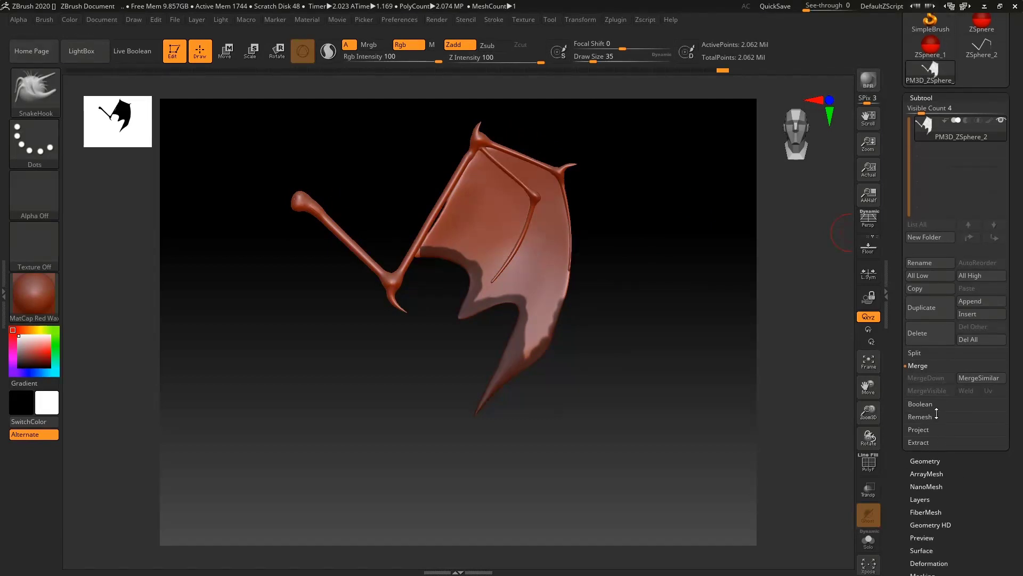
{"action": "left_click", "coordinate": [919, 345]}
{"action": "left_click", "coordinate": [799, 368]}
{"action": "left_click", "coordinate": [921, 353]}
{"action": "left_click", "coordinate": [938, 418]}
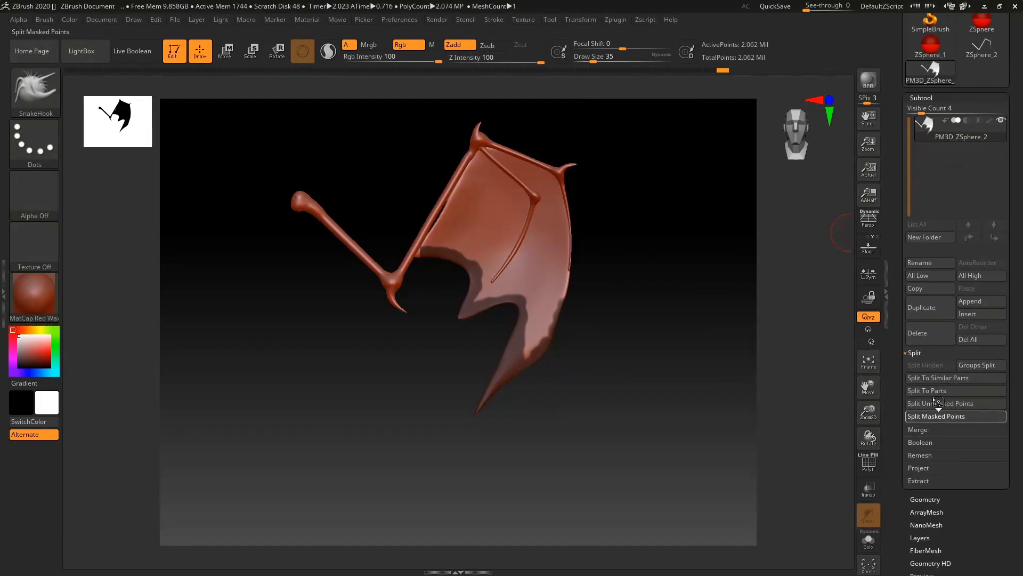
Delete the split-off edge strip subtool PM3D_ZSphere_3
{"action": "left_click", "coordinate": [939, 153]}
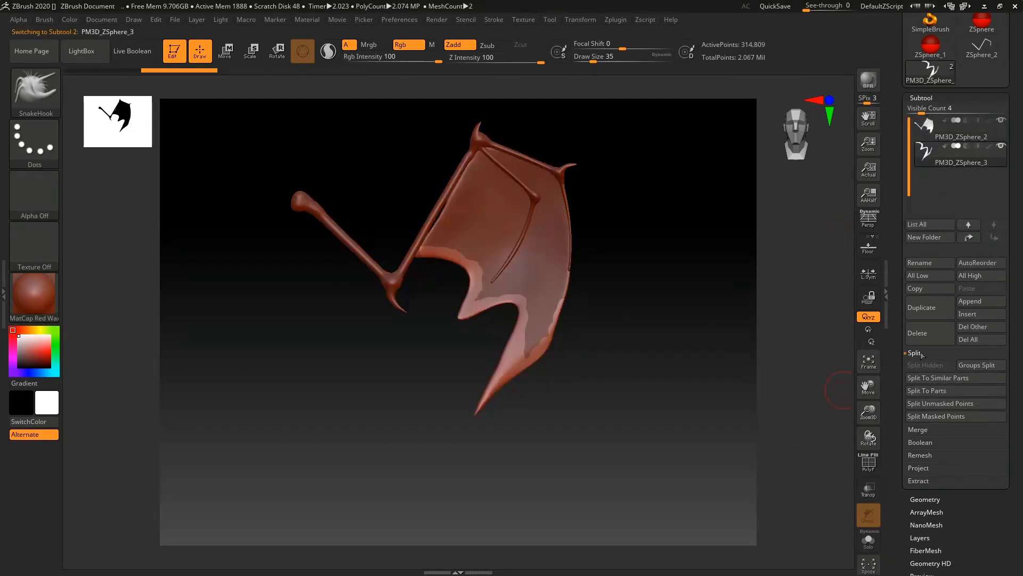
{"action": "left_click", "coordinate": [926, 335]}
{"action": "left_click", "coordinate": [775, 354]}
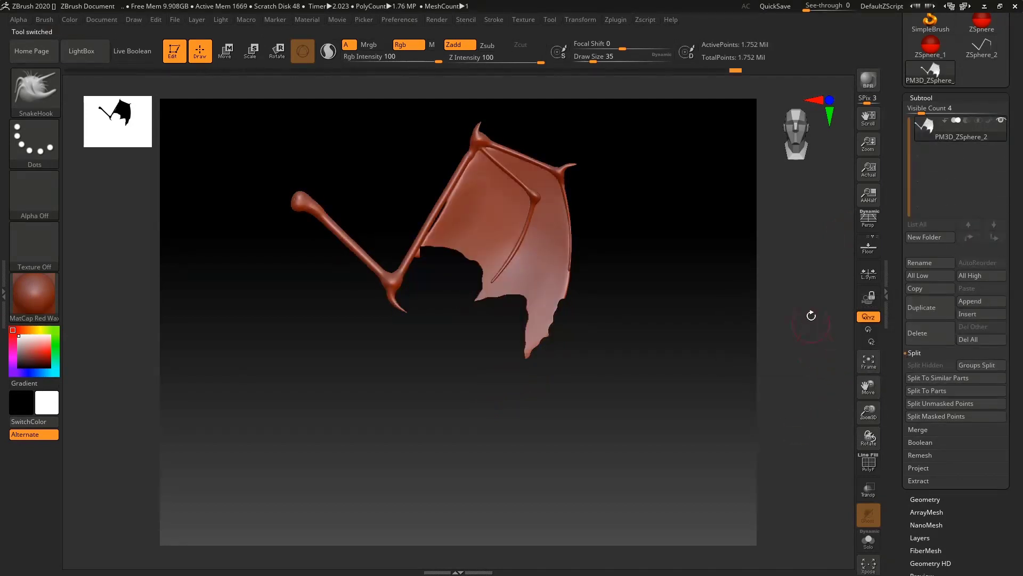
Use the Move brush, enlarged to draw size 131, to pull the membrane's torn tips and lower outer edge downward
{"action": "key", "text": "shift"}
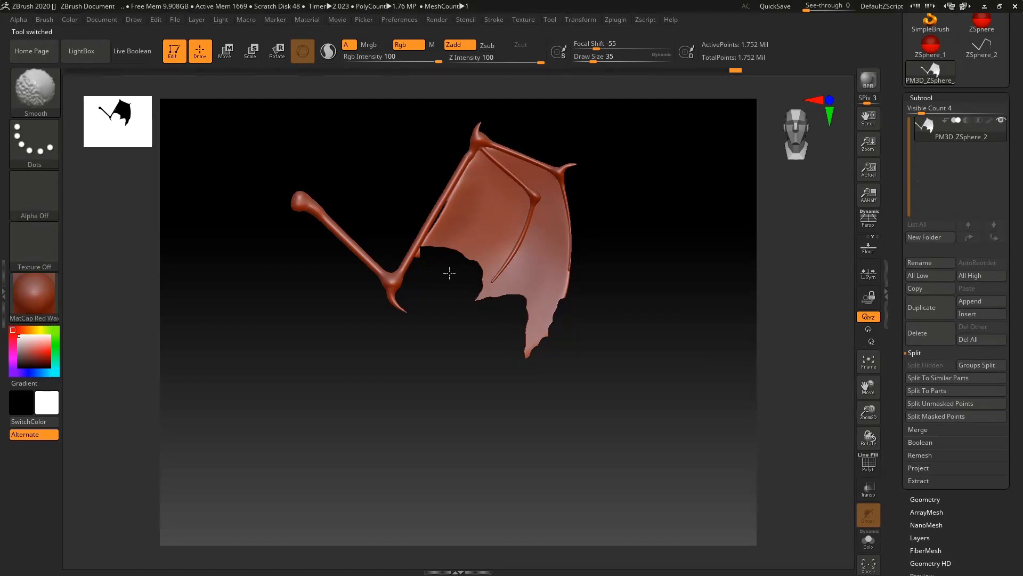
{"action": "key", "text": "b"}
{"action": "key", "text": "m"}
{"action": "key", "text": "v"}
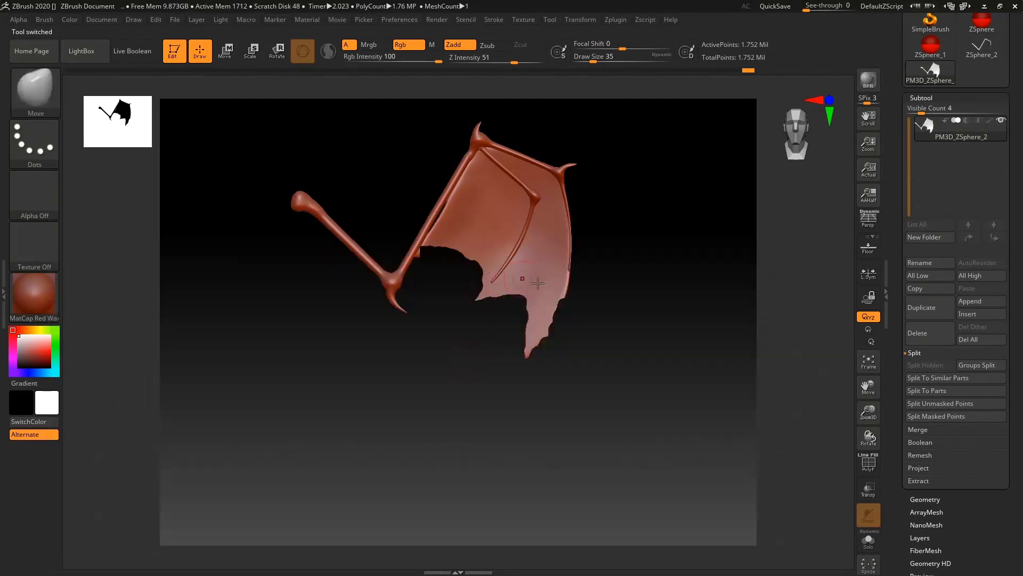
{"action": "left_click_drag", "start_coordinate": [534, 350], "coordinate": [521, 389]}
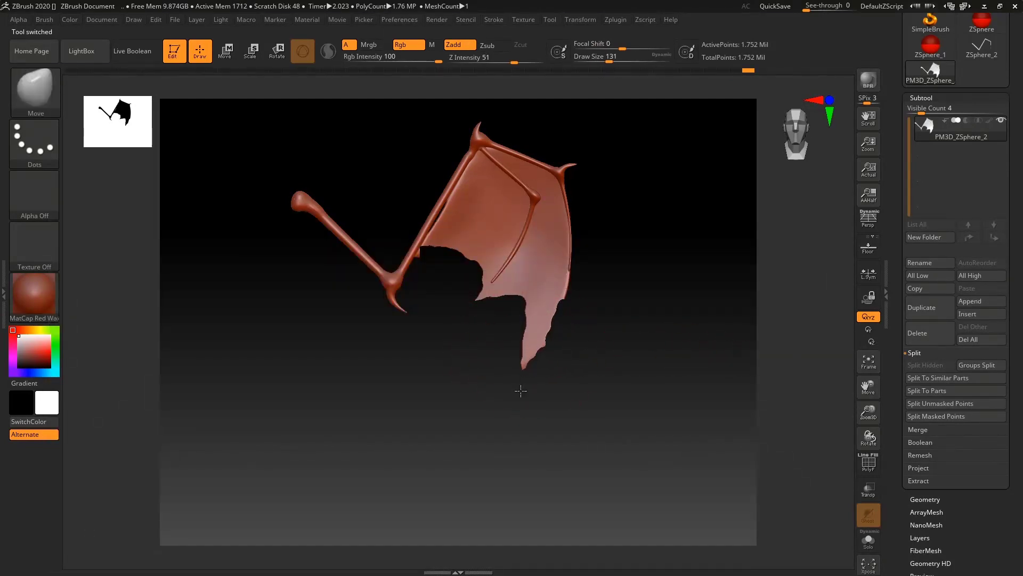
{"action": "left_click_drag", "start_coordinate": [494, 302], "coordinate": [474, 316]}
{"action": "left_click_drag", "start_coordinate": [559, 314], "coordinate": [528, 348]}
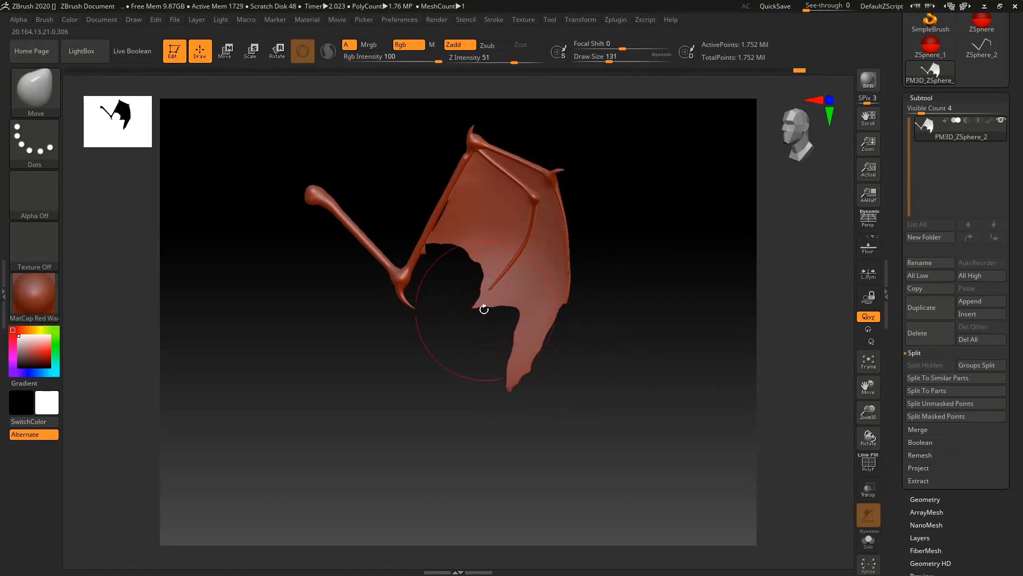
Turn to the back of the wing and select the DamStandard brush with the DragRect stroke
{"action": "right_click_drag", "start_coordinate": [484, 309], "coordinate": [542, 255]}
{"action": "right_click_drag", "start_coordinate": [596, 239], "coordinate": [593, 205], "text": "ctrl"}
{"action": "mouse_move", "coordinate": [593, 206]}
{"action": "right_mouse_down"}
{"action": "mouse_move", "coordinate": [514, 250]}
{"action": "mouse_move", "coordinate": [520, 245]}
{"action": "mouse_move", "coordinate": [557, 342]}
{"action": "mouse_move", "coordinate": [461, 387]}
{"action": "right_mouse_up"}
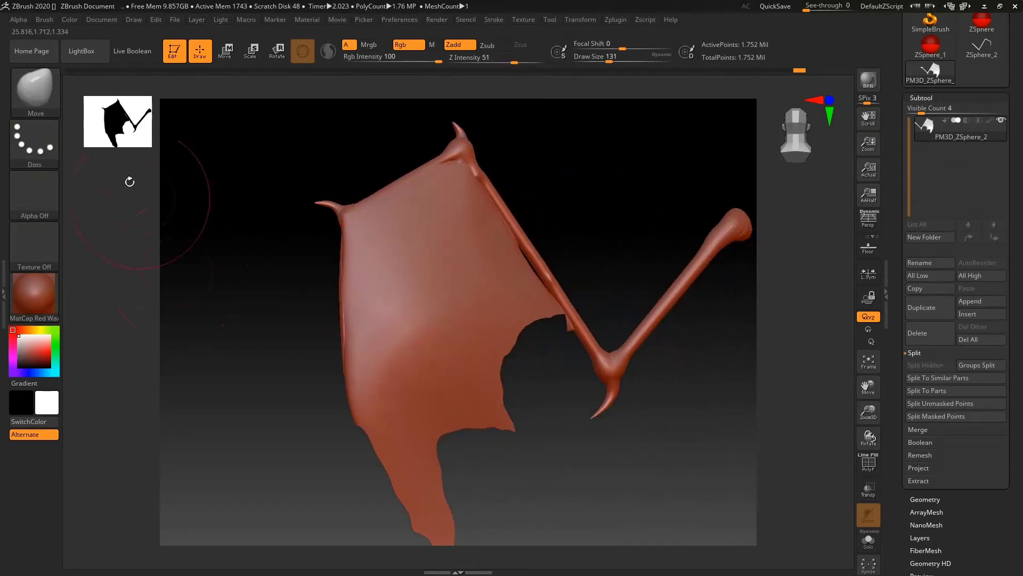
{"action": "left_click", "coordinate": [38, 168]}
{"action": "left_click", "coordinate": [201, 152]}
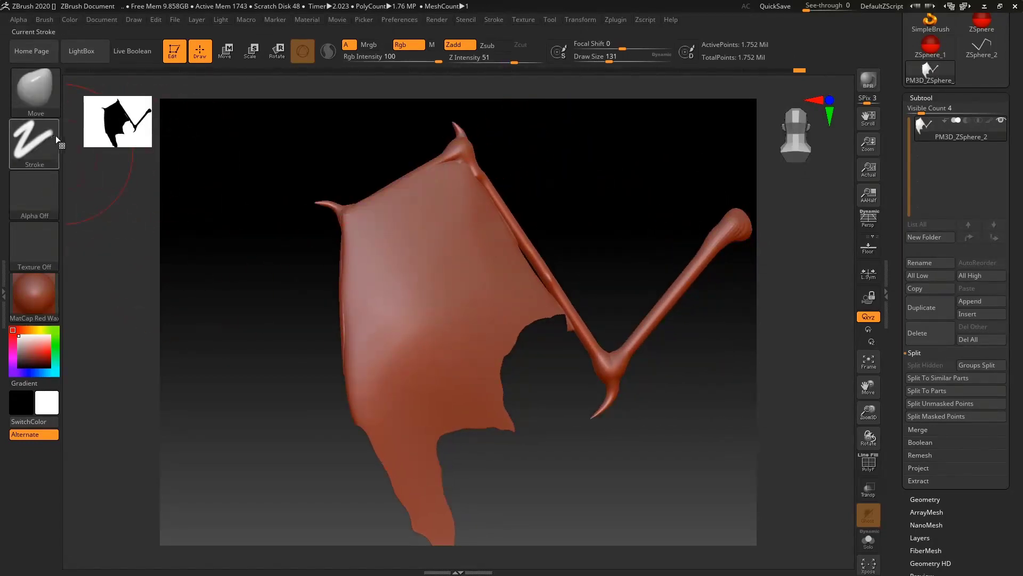
{"action": "key", "text": "b"}
{"action": "key", "text": "d"}
{"action": "key", "text": "s"}
{"action": "left_click", "coordinate": [47, 151]}
{"action": "left_click", "coordinate": [201, 151]}
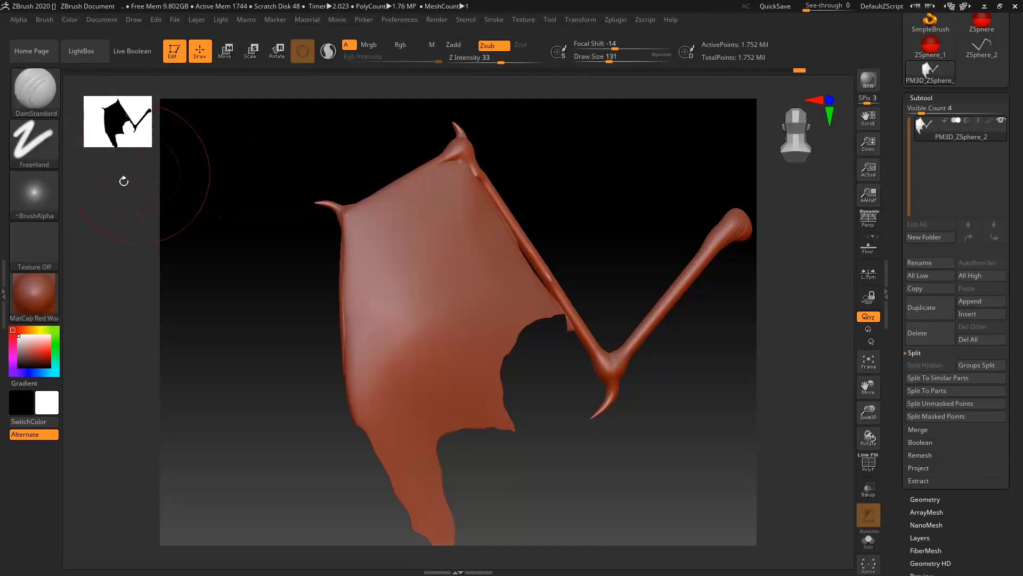
{"action": "left_click", "coordinate": [33, 193]}
{"action": "left_click", "coordinate": [38, 151]}
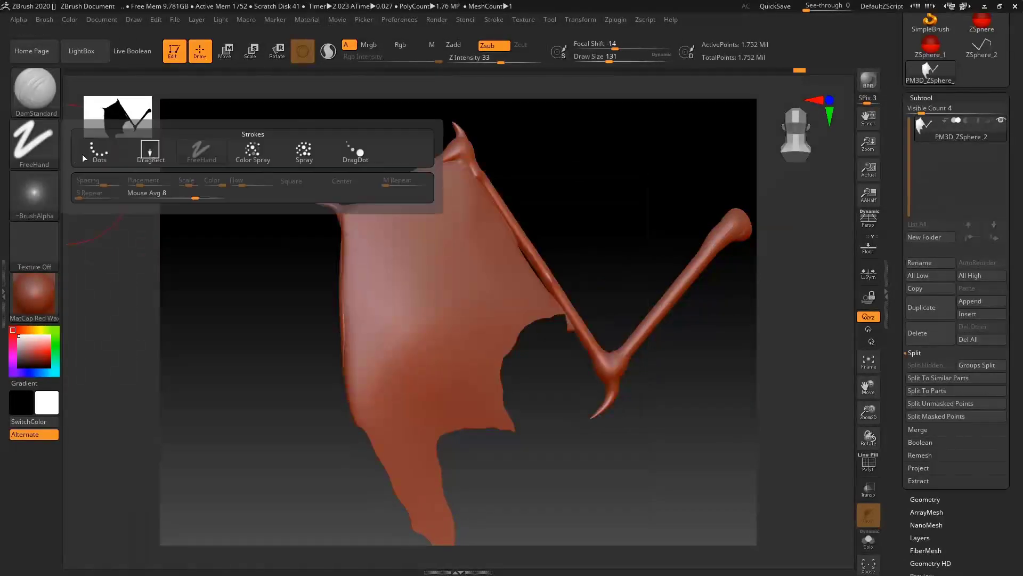
{"action": "left_click", "coordinate": [144, 153]}
Load the Scaly Skin_22.psd alpha from LightBox into the DamStandard brush
{"action": "left_click", "coordinate": [39, 198]}
{"action": "left_click", "coordinate": [37, 198]}
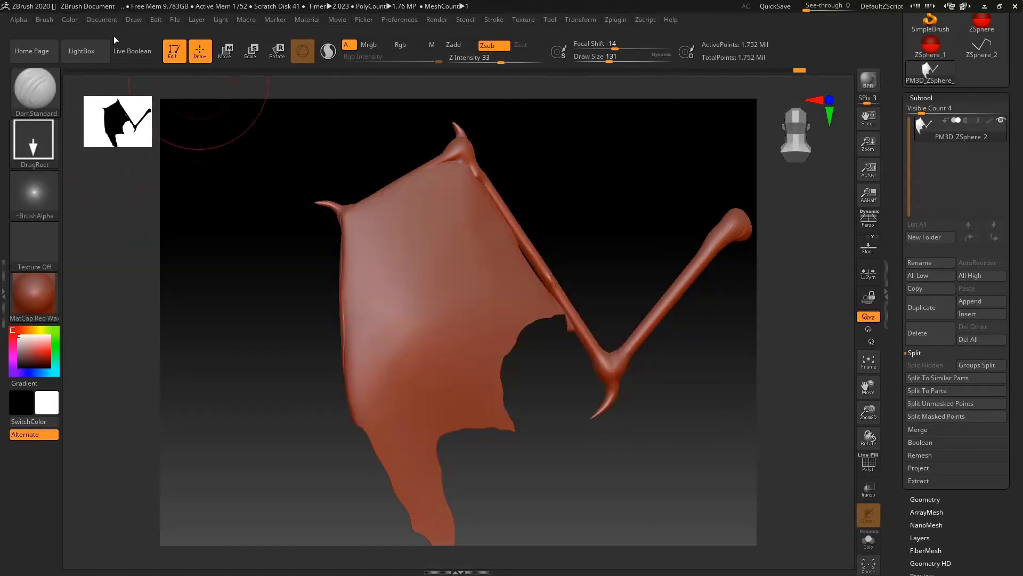
{"action": "left_click", "coordinate": [81, 51]}
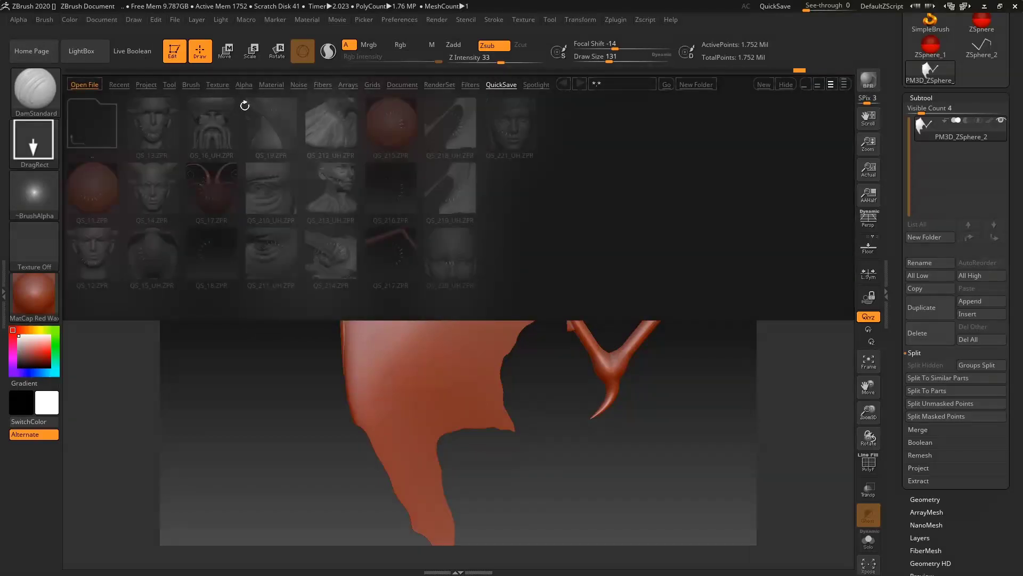
{"action": "left_click", "coordinate": [243, 85]}
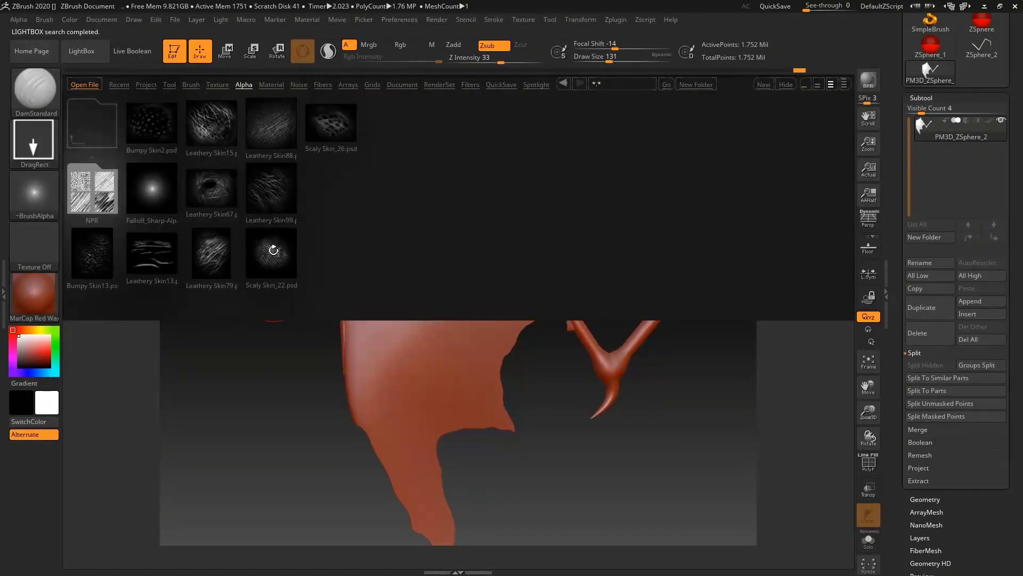
{"action": "left_click", "coordinate": [266, 250]}
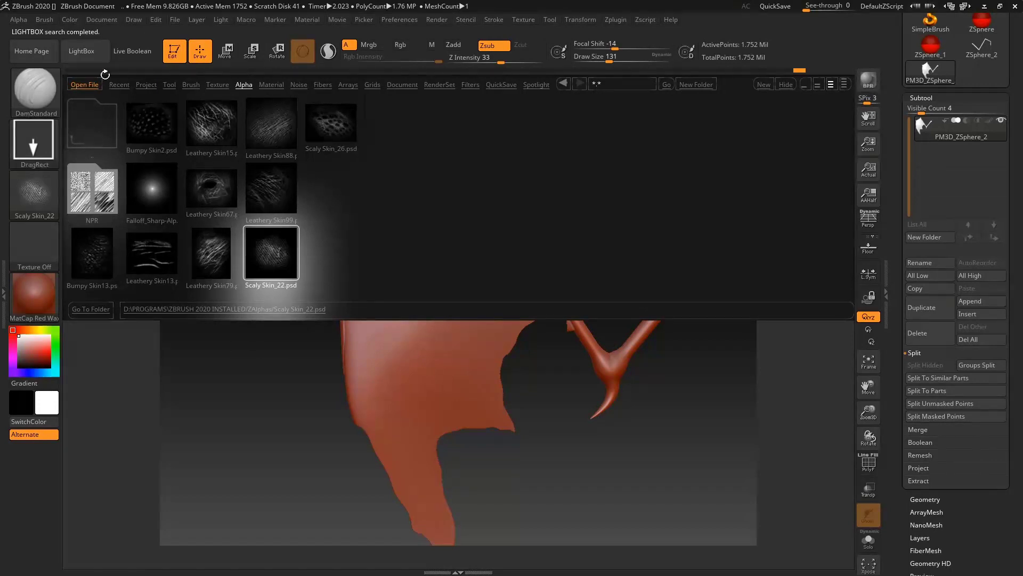
{"action": "left_click", "coordinate": [99, 53]}
Undo the trial stamp, lower the Z Intensity to 7 and stamp the scaly skin pattern across the back of the membrane
{"action": "left_click_drag", "start_coordinate": [439, 382], "coordinate": [409, 497]}
{"action": "key", "text": "ctrl+z"}
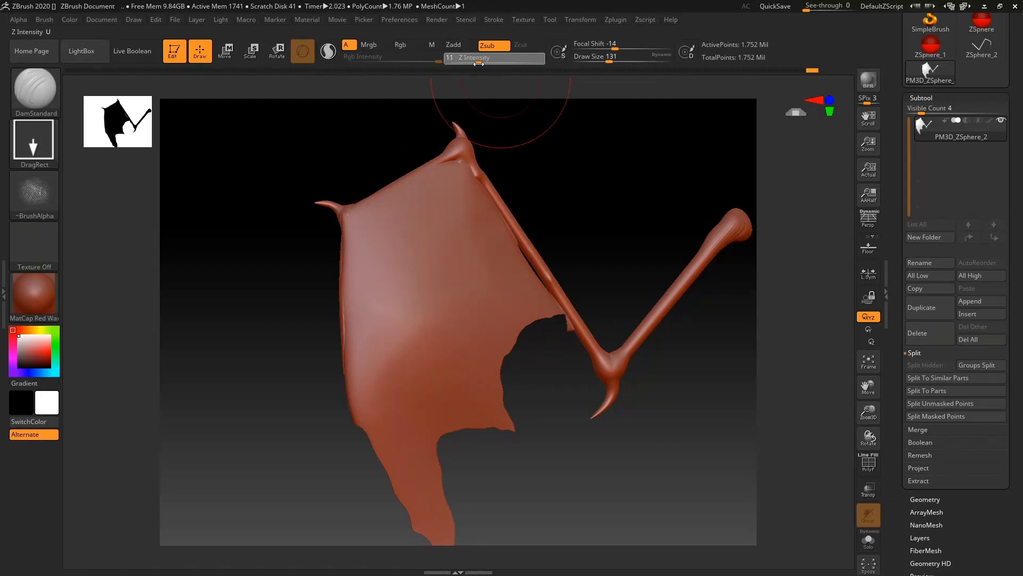
{"action": "left_click_drag", "start_coordinate": [478, 63], "coordinate": [472, 63]}
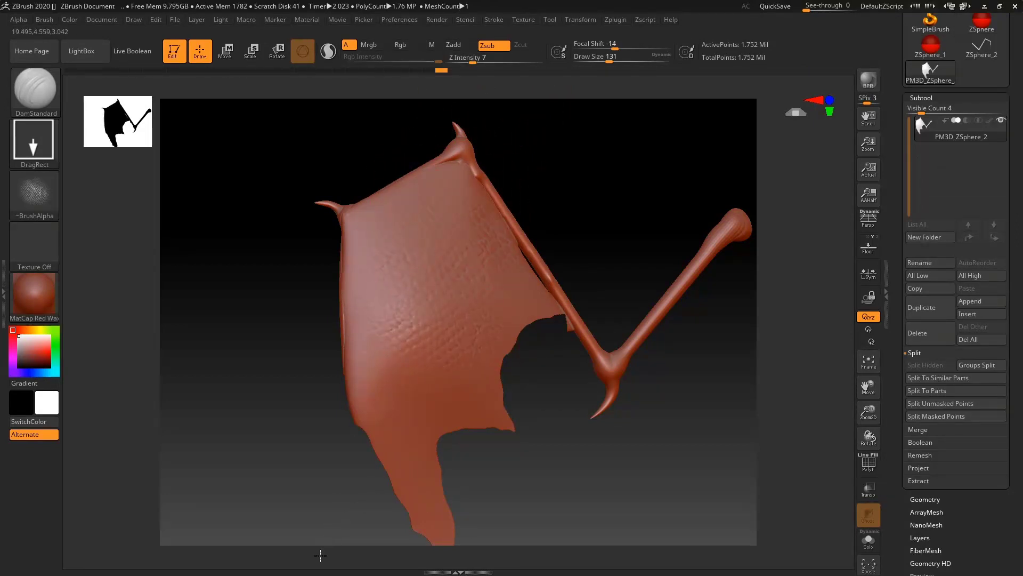
{"action": "left_click_drag", "start_coordinate": [321, 555], "coordinate": [354, 570]}
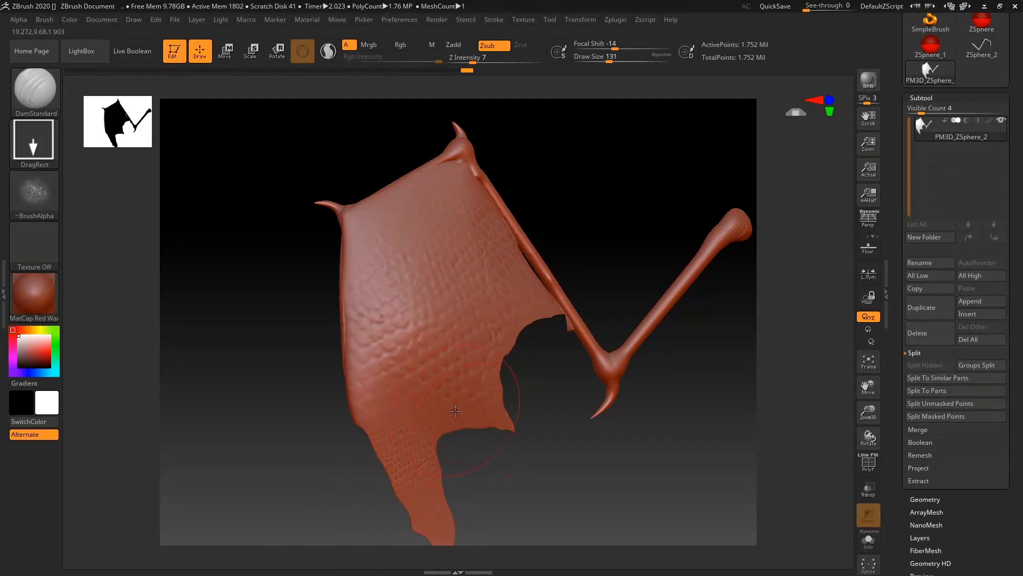
{"action": "mouse_move", "coordinate": [455, 411]}
{"action": "right_mouse_down"}
{"action": "mouse_move", "coordinate": [466, 370]}
{"action": "mouse_move", "coordinate": [455, 368]}
{"action": "right_mouse_up"}
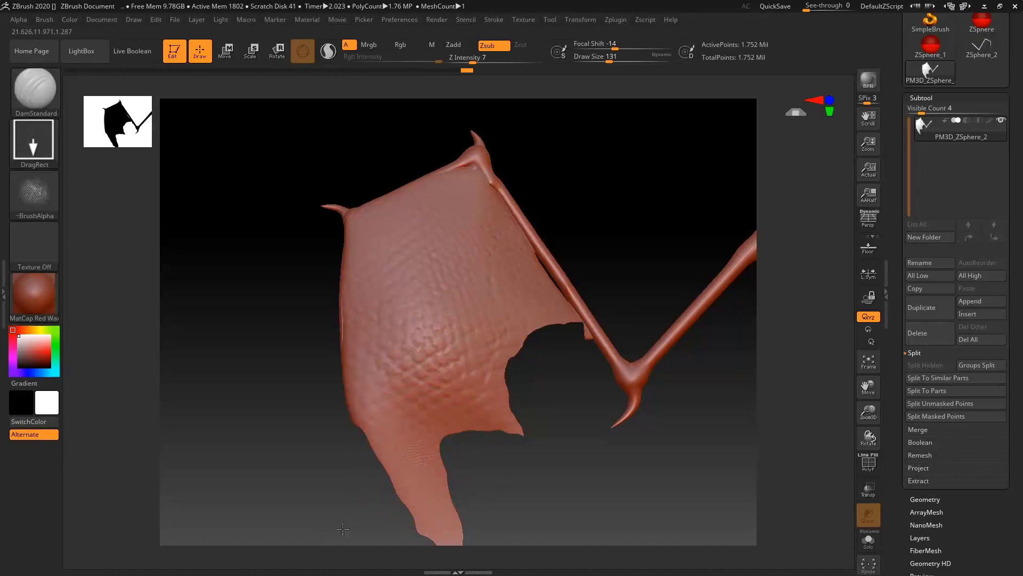
{"action": "left_click_drag", "start_coordinate": [310, 571], "coordinate": [218, 571]}
{"action": "right_click_drag", "start_coordinate": [521, 240], "coordinate": [610, 236]}
{"action": "right_click_drag", "start_coordinate": [531, 281], "coordinate": [507, 245]}
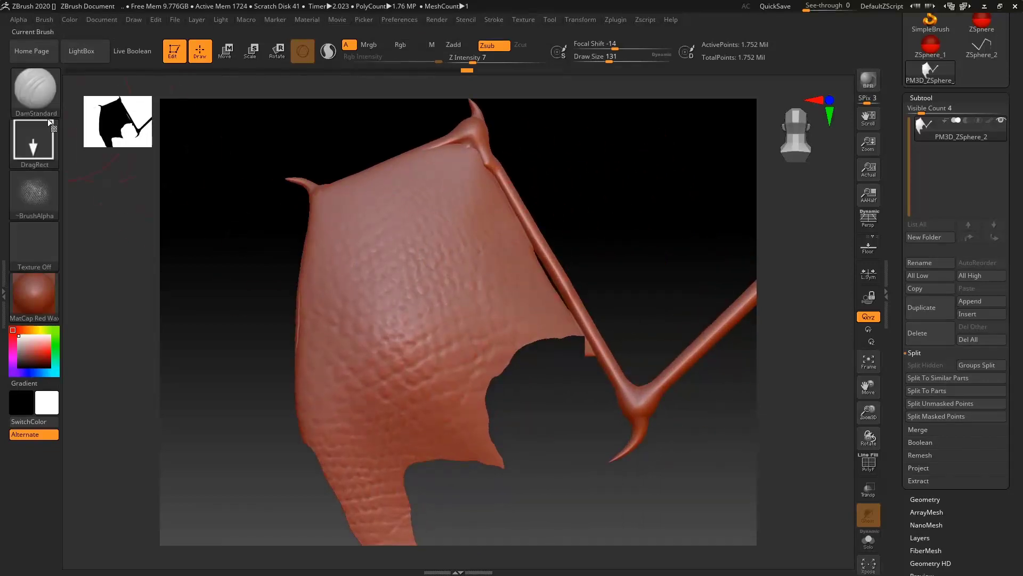
Load the Leathery Skin88.psd alpha from LightBox into the DamStandard brush
{"action": "left_click", "coordinate": [47, 203]}
{"action": "left_click", "coordinate": [90, 54]}
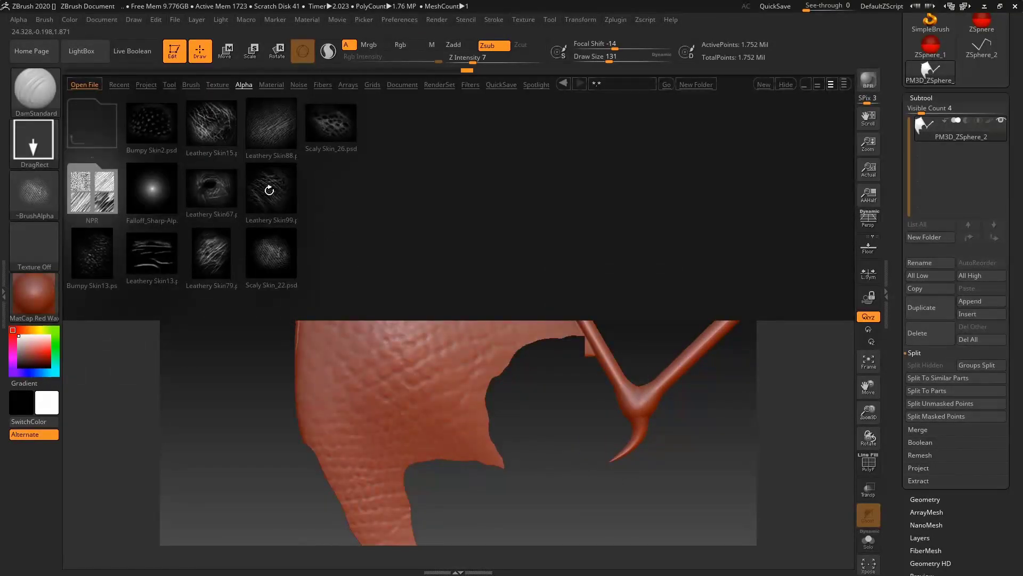
{"action": "scroll", "coordinate": [298, 202], "scroll_direction": "down", "scroll_amount": 1}
{"action": "left_click", "coordinate": [250, 132]}
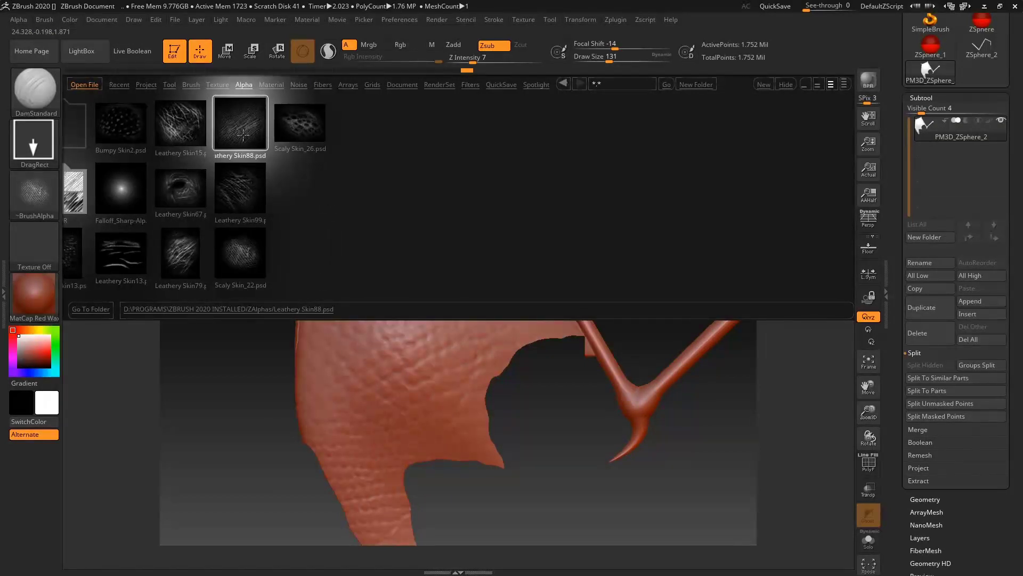
{"action": "double_click", "coordinate": [243, 134]}
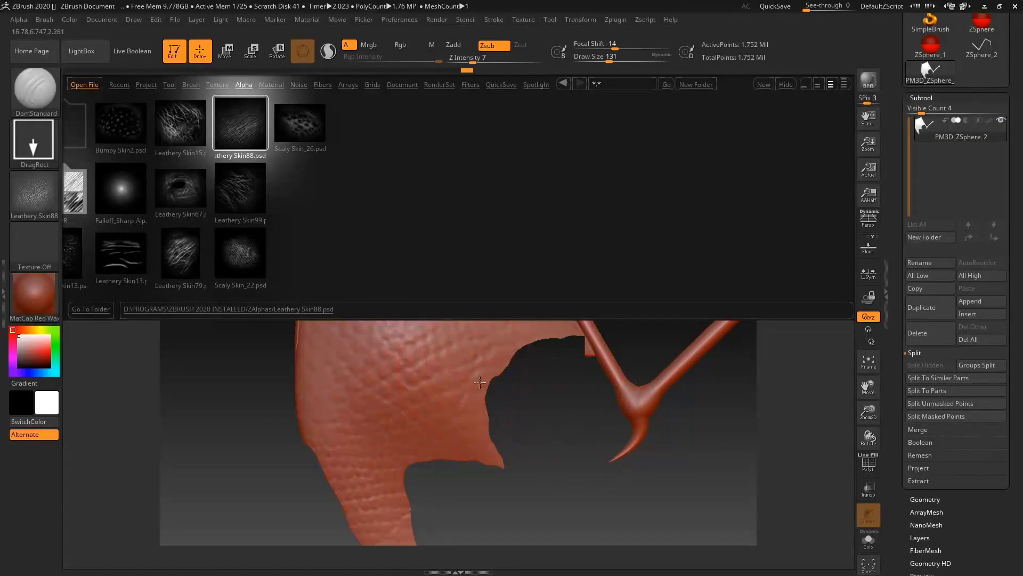
Stamp the leathery skin pattern across the back of the wing membrane and turn the wing to its front
{"action": "left_click_drag", "start_coordinate": [528, 400], "coordinate": [485, 384]}
{"action": "left_click", "coordinate": [84, 55]}
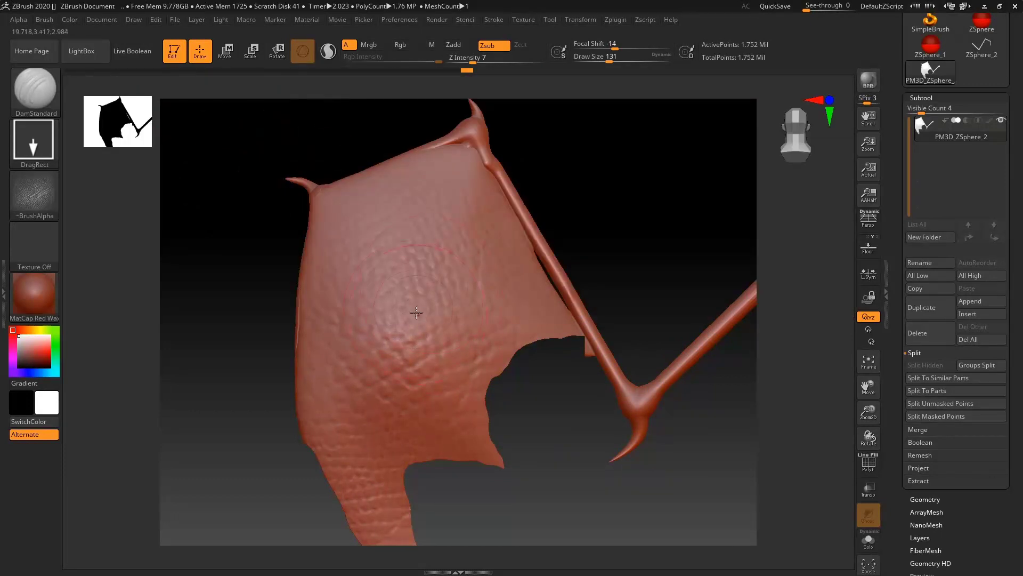
{"action": "left_click_drag", "start_coordinate": [311, 436], "coordinate": [228, 491]}
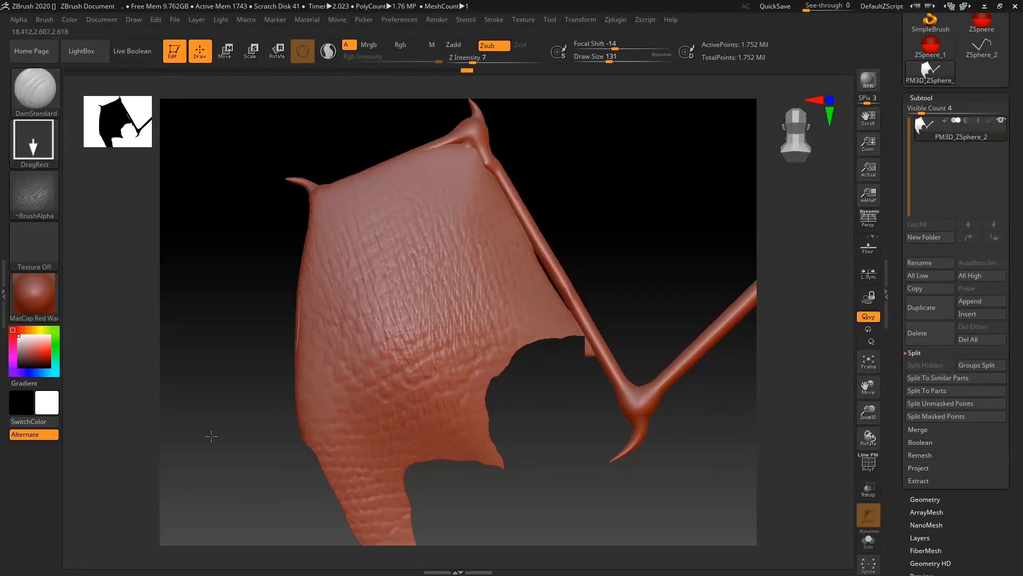
{"action": "left_click_drag", "start_coordinate": [222, 418], "coordinate": [502, 314]}
{"action": "right_click_drag", "start_coordinate": [502, 315], "coordinate": [665, 283]}
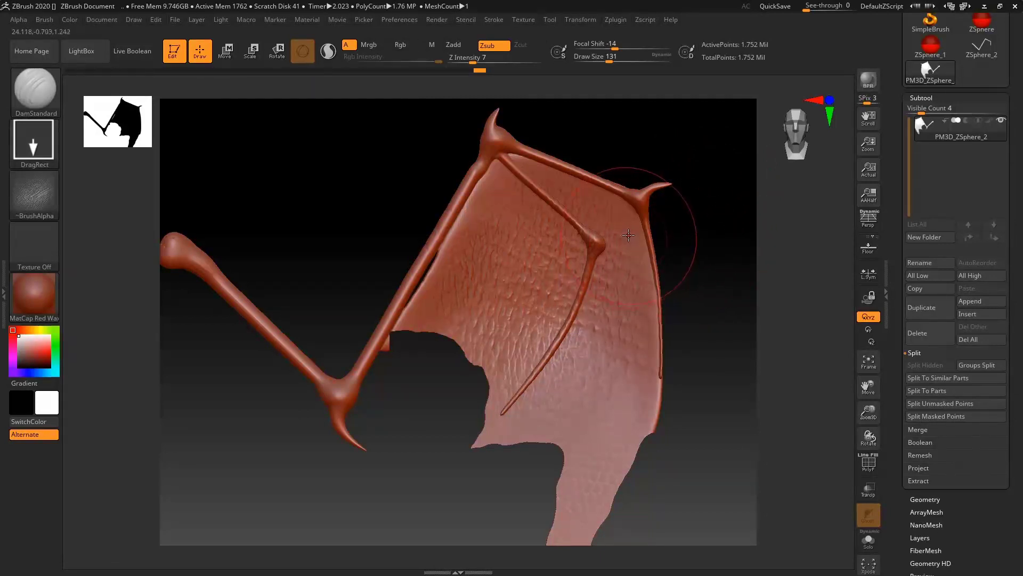
Open the DemoHeadFemale project from the LightBox project library
{"action": "left_click", "coordinate": [82, 50]}
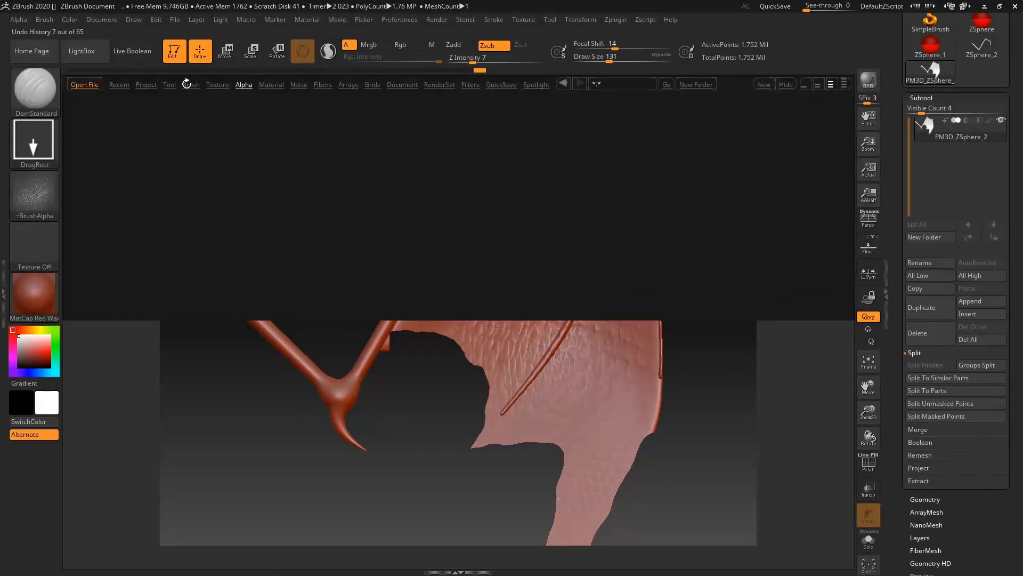
{"action": "left_click", "coordinate": [121, 86]}
{"action": "left_click", "coordinate": [145, 85]}
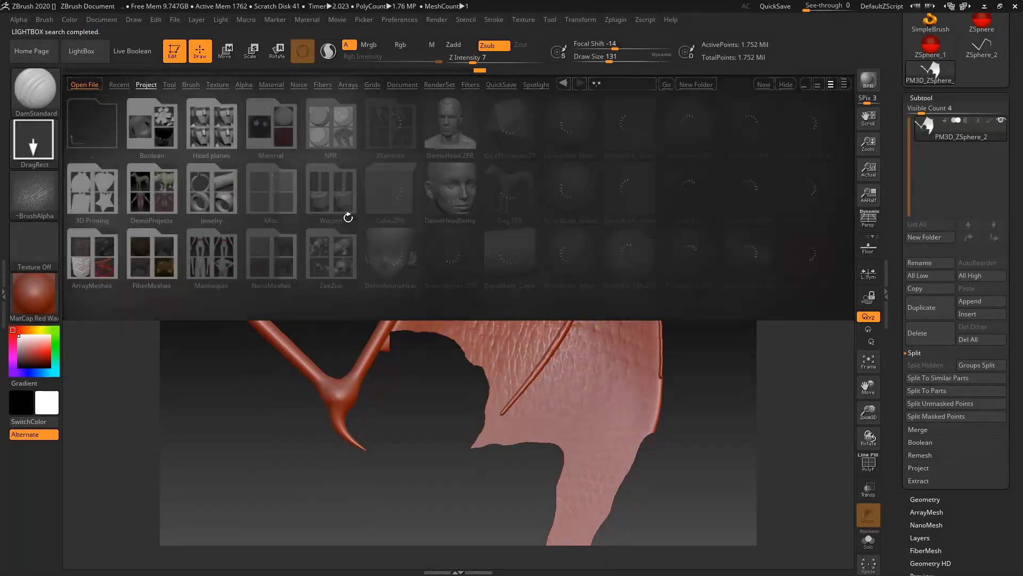
{"action": "double_click", "coordinate": [451, 189]}
{"action": "left_click", "coordinate": [550, 321]}
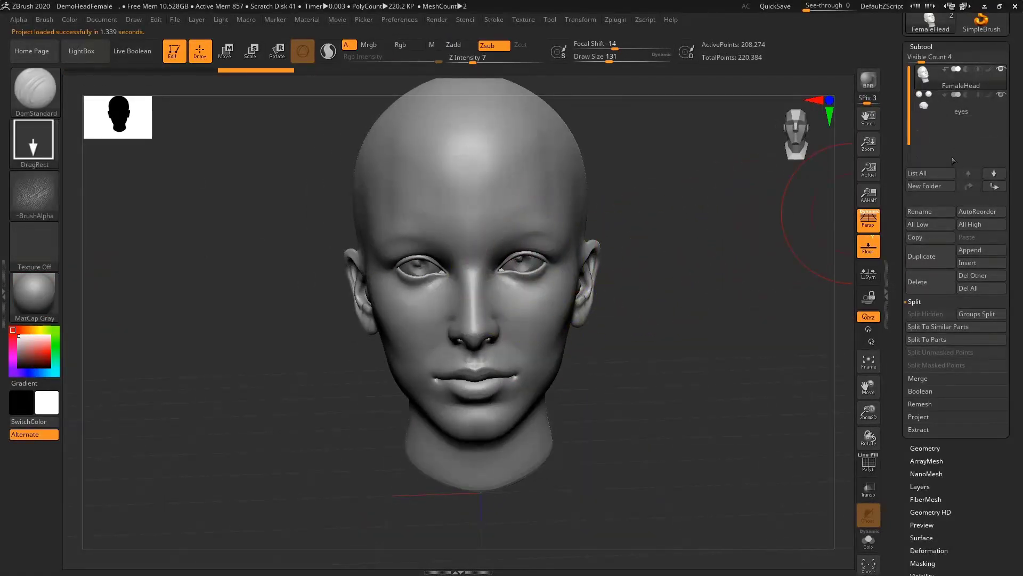
Expand the head's Geometry settings, reduce the draw size to 55 and select the CurveTube brush
{"action": "left_click", "coordinate": [918, 447]}
{"action": "left_click", "coordinate": [928, 99]}
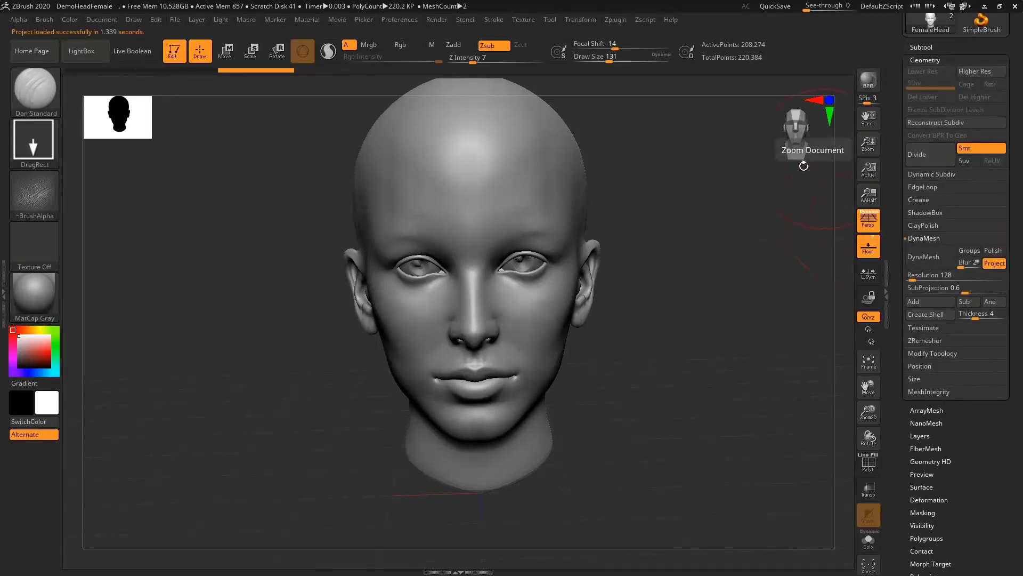
{"action": "mouse_move", "coordinate": [642, 205]}
{"action": "right_mouse_down"}
{"action": "mouse_move", "coordinate": [631, 190]}
{"action": "mouse_move", "coordinate": [650, 286]}
{"action": "mouse_move", "coordinate": [639, 256]}
{"action": "right_mouse_up"}
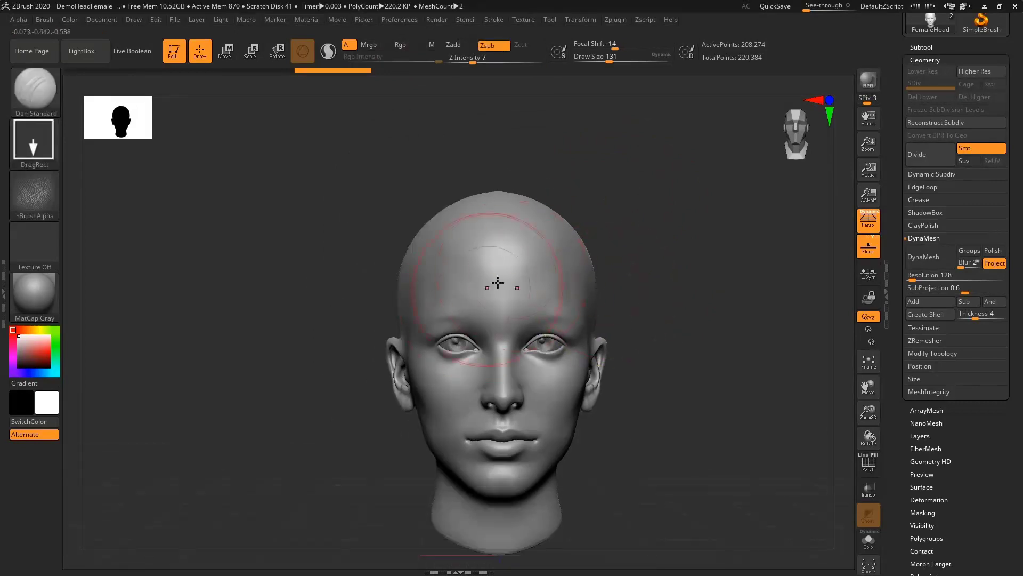
{"action": "key", "text": "bracketleft"}
{"action": "key", "text": "bracketleft"}
{"action": "key", "text": "bracketleft"}
{"action": "key", "text": "bracketleft"}
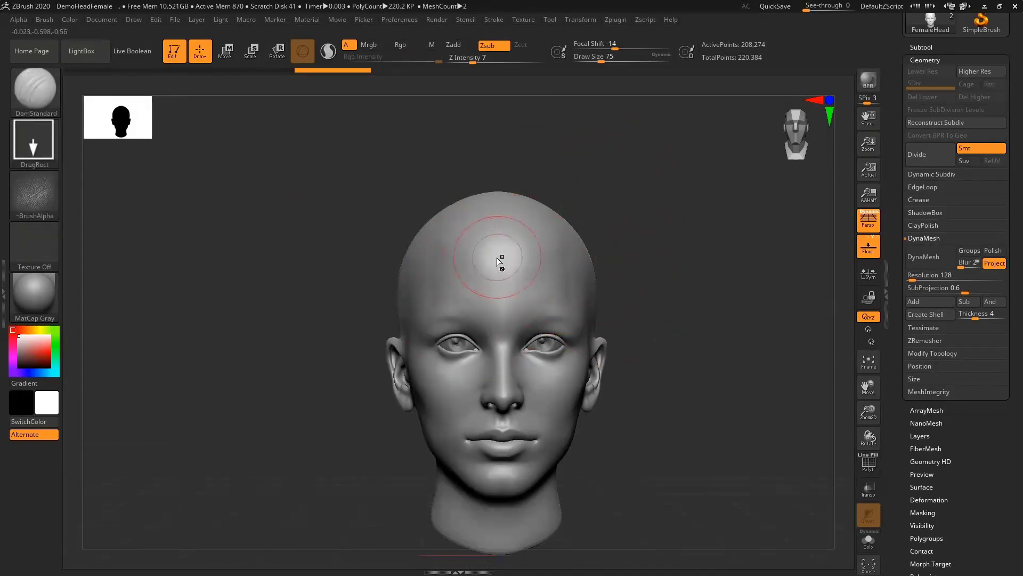
{"action": "key", "text": "b"}
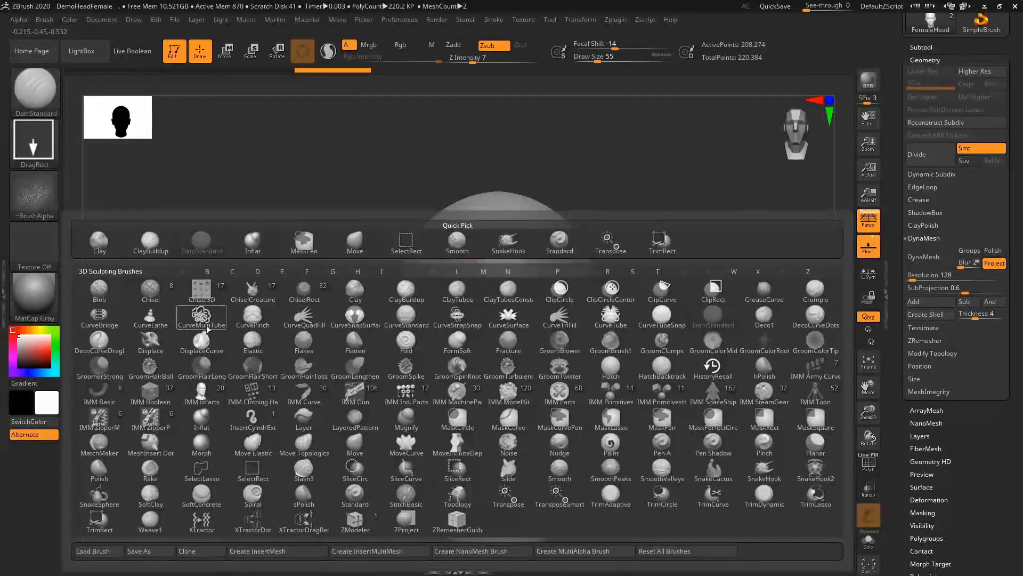
{"action": "left_click", "coordinate": [611, 316]}
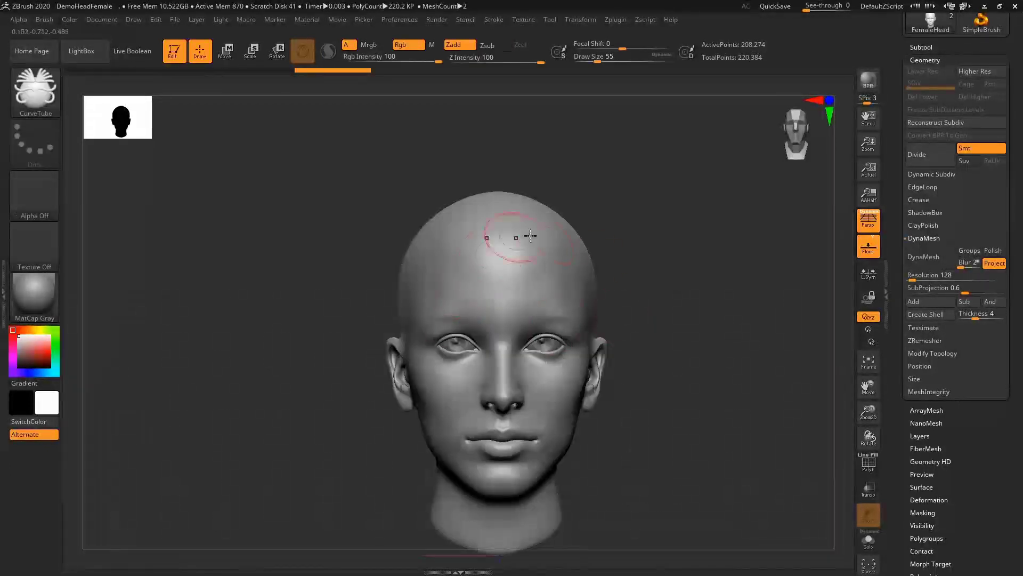
Try to draw mirrored curve tubes arching outward from both sides of the forehead like horns
{"action": "mouse_move", "coordinate": [537, 254]}
{"action": "left_mouse_down"}
{"action": "mouse_move", "coordinate": [565, 237]}
{"action": "mouse_move", "coordinate": [853, 221]}
{"action": "left_mouse_up"}
{"action": "key", "text": "ctrl+z"}
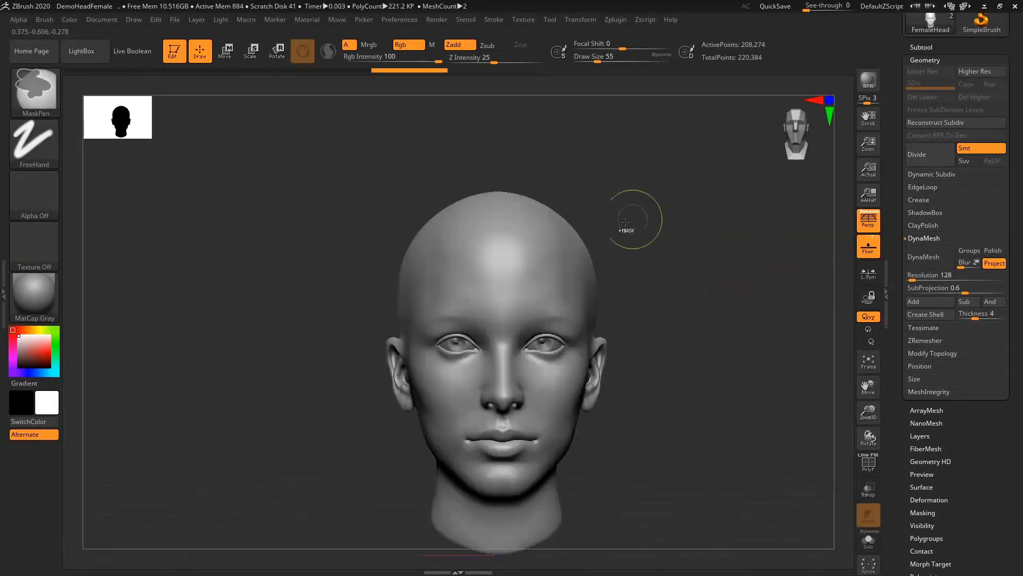
{"action": "mouse_move", "coordinate": [502, 279]}
{"action": "left_mouse_down"}
{"action": "mouse_move", "coordinate": [722, 208]}
{"action": "mouse_move", "coordinate": [821, 221]}
{"action": "left_mouse_up"}
{"action": "key", "text": "ctrl+z"}
{"action": "left_click_drag", "start_coordinate": [538, 269], "coordinate": [841, 233]}
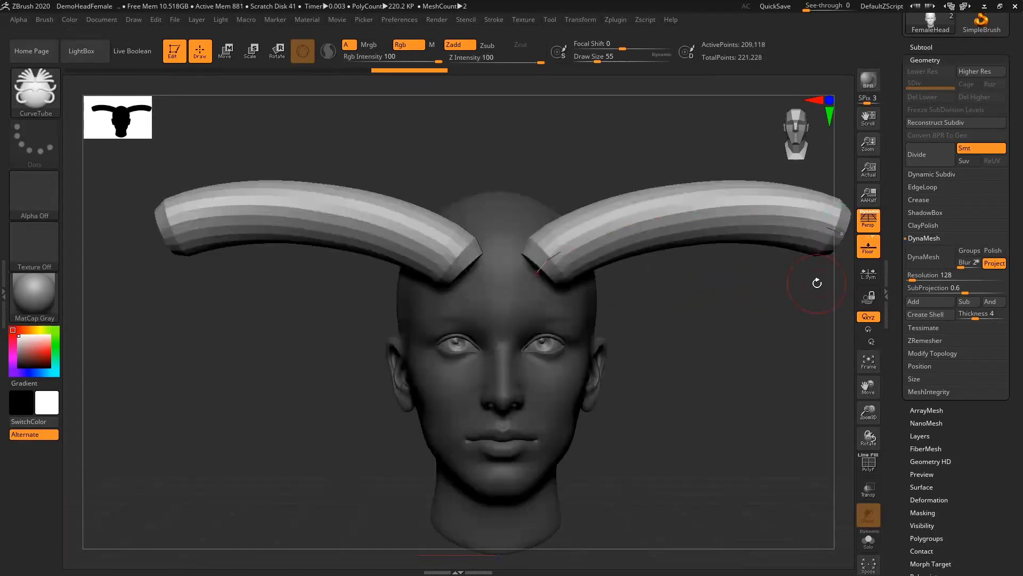
{"action": "key", "text": "ctrl+z"}
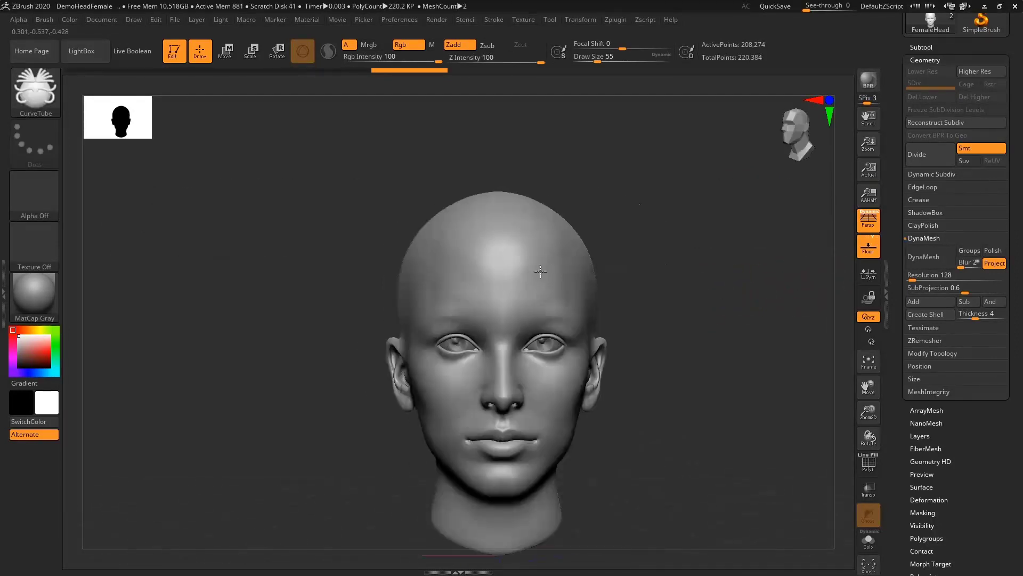
Try to draw mirrored curve tubes from the forehead down over the face to the chin
{"action": "left_click_drag", "start_coordinate": [546, 404], "coordinate": [503, 480]}
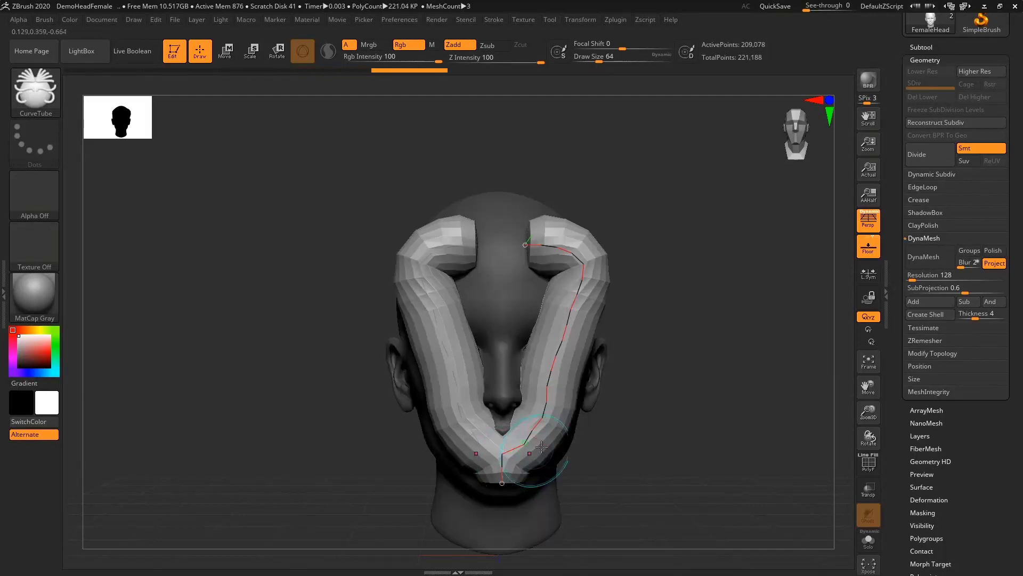
{"action": "mouse_move", "coordinate": [677, 416]}
{"action": "right_mouse_down"}
{"action": "mouse_move", "coordinate": [555, 366]}
{"action": "mouse_move", "coordinate": [602, 338]}
{"action": "right_mouse_up"}
{"action": "key", "text": "ctrl+z"}
{"action": "key", "text": "ctrl+z"}
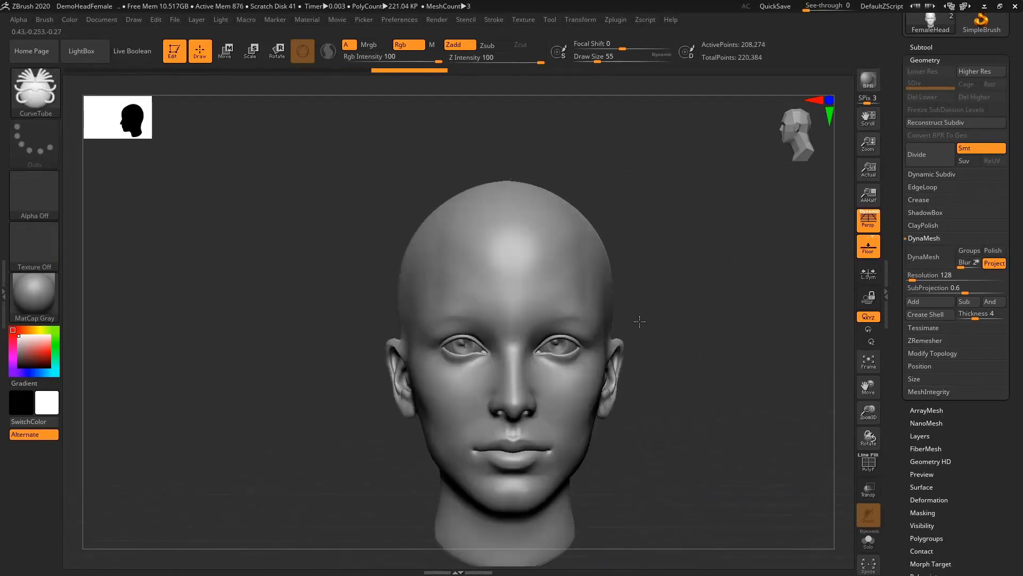
{"action": "left_click_drag", "start_coordinate": [540, 454], "coordinate": [512, 500]}
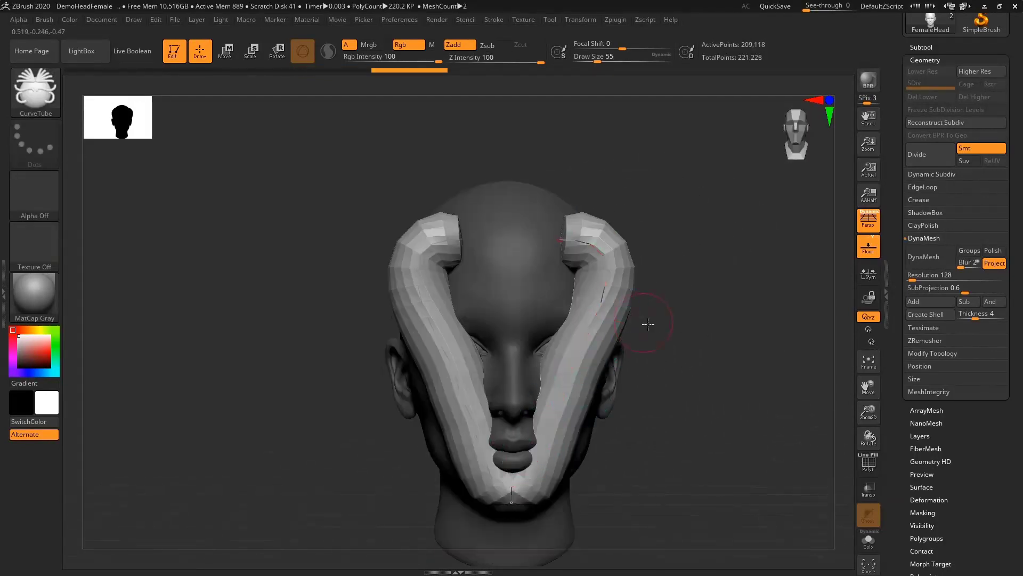
{"action": "right_click_drag", "start_coordinate": [649, 321], "coordinate": [555, 309]}
{"action": "key", "text": "ctrl+z"}
{"action": "right_click_drag", "start_coordinate": [576, 267], "coordinate": [625, 225], "text": "shift"}
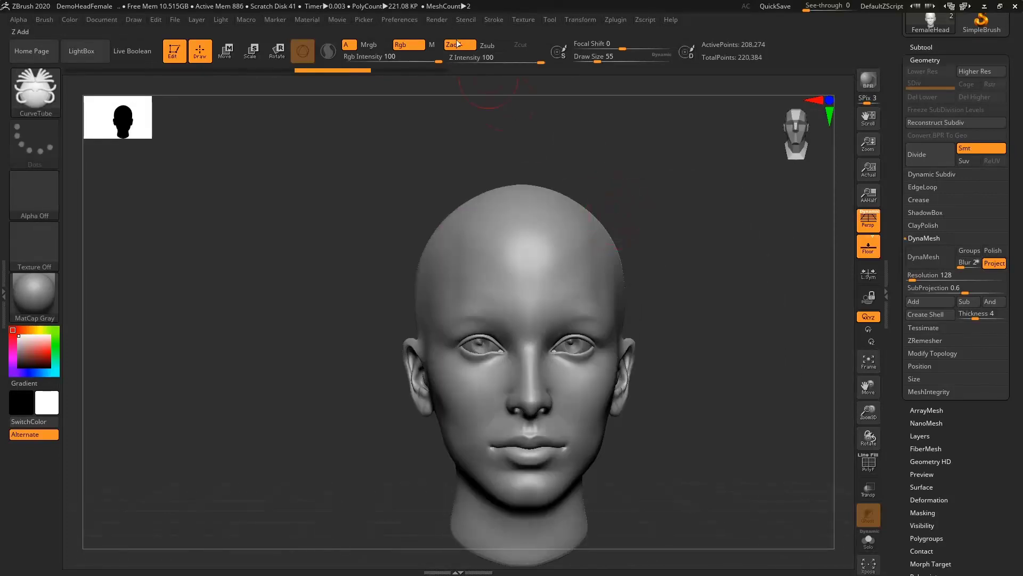
Set the draw size to 39 and switch the Picker depth to Cont Z
{"action": "right_click_drag", "start_coordinate": [538, 208], "coordinate": [487, 214], "text": "alt"}
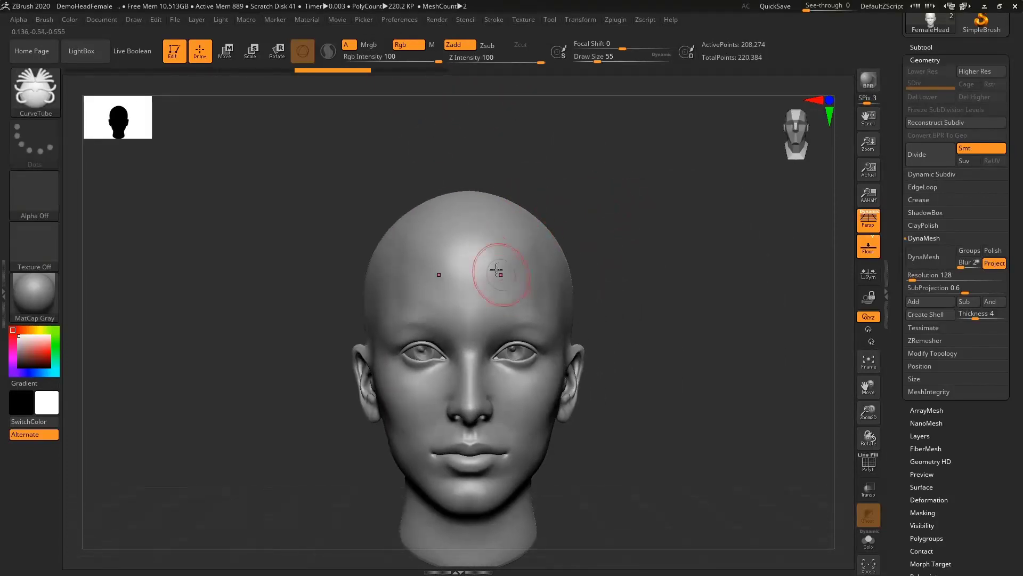
{"action": "key", "text": "bracketright"}
{"action": "key", "text": "bracketright"}
{"action": "key", "text": "bracketright"}
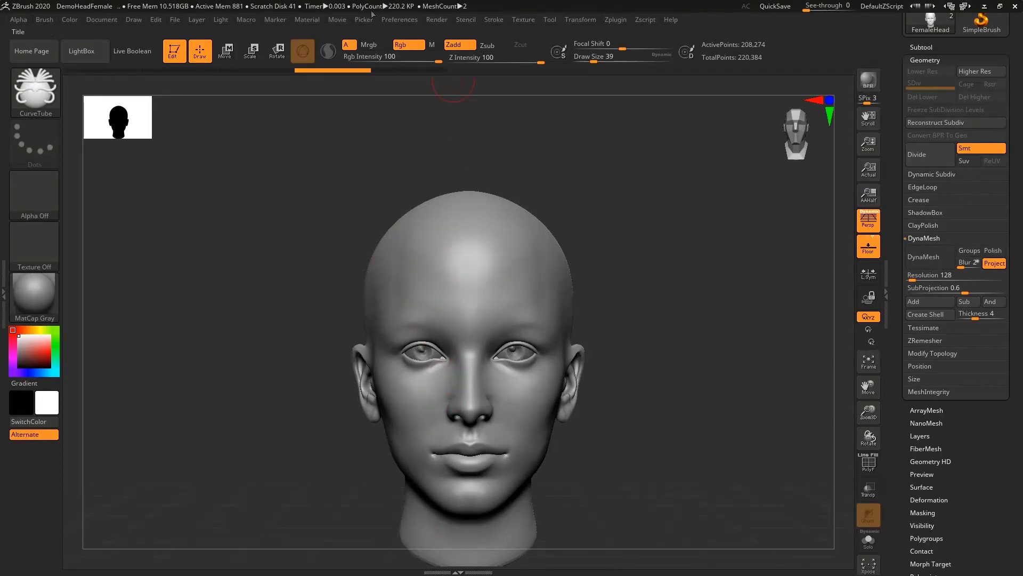
{"action": "mouse_move", "coordinate": [362, 19]}
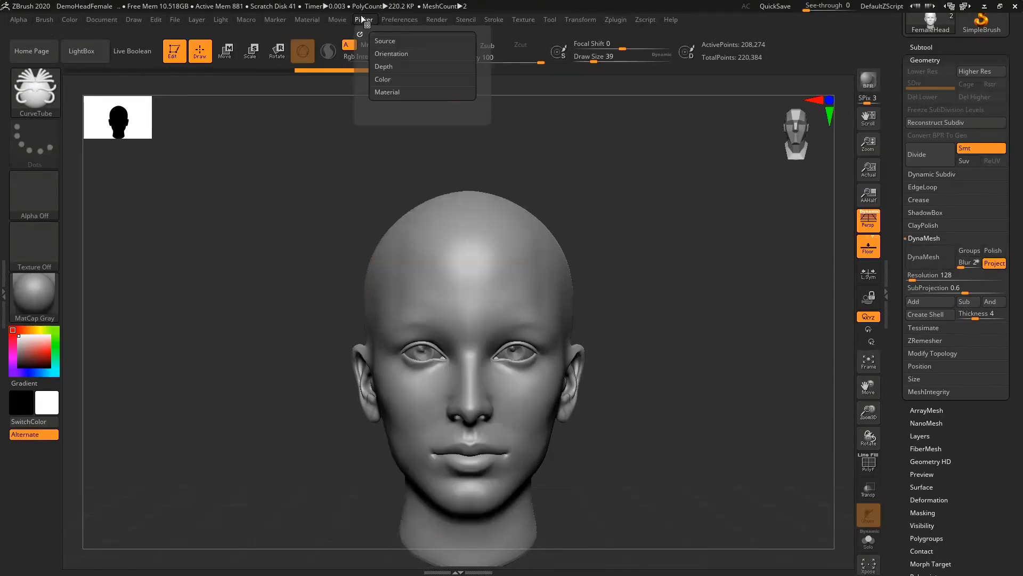
{"action": "left_click", "coordinate": [395, 66]}
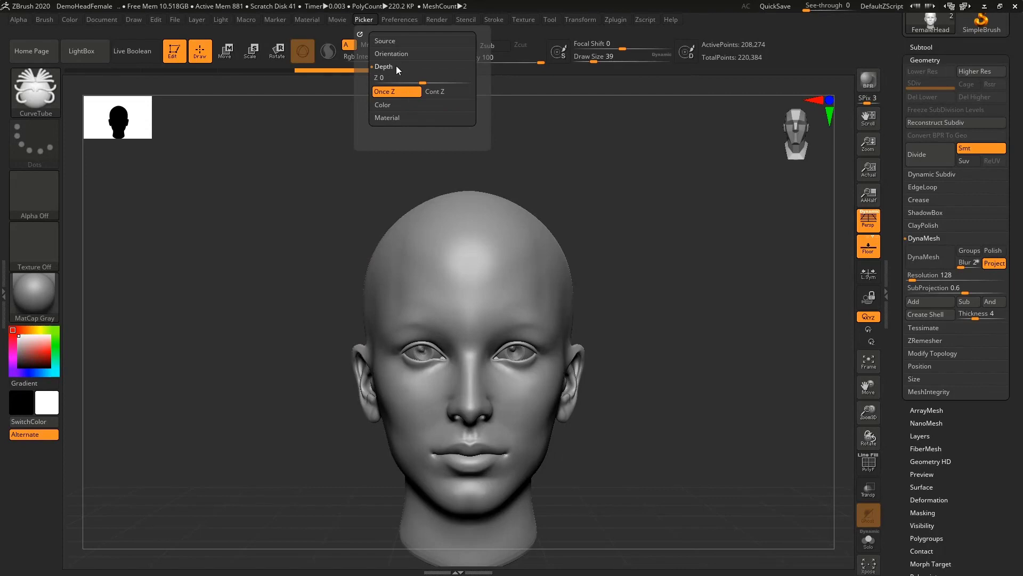
{"action": "left_click", "coordinate": [442, 92]}
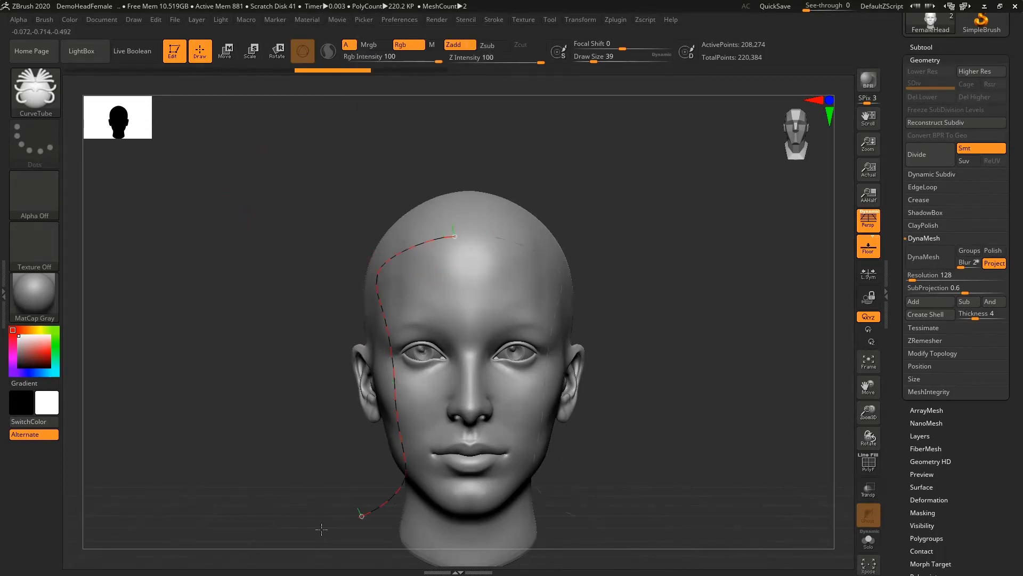
Try to draw surface-following tubes down the face from the forehead and behind the ear to the neck
{"action": "left_click_drag", "start_coordinate": [321, 529], "coordinate": [177, 561]}
{"action": "key", "text": "ctrl"}
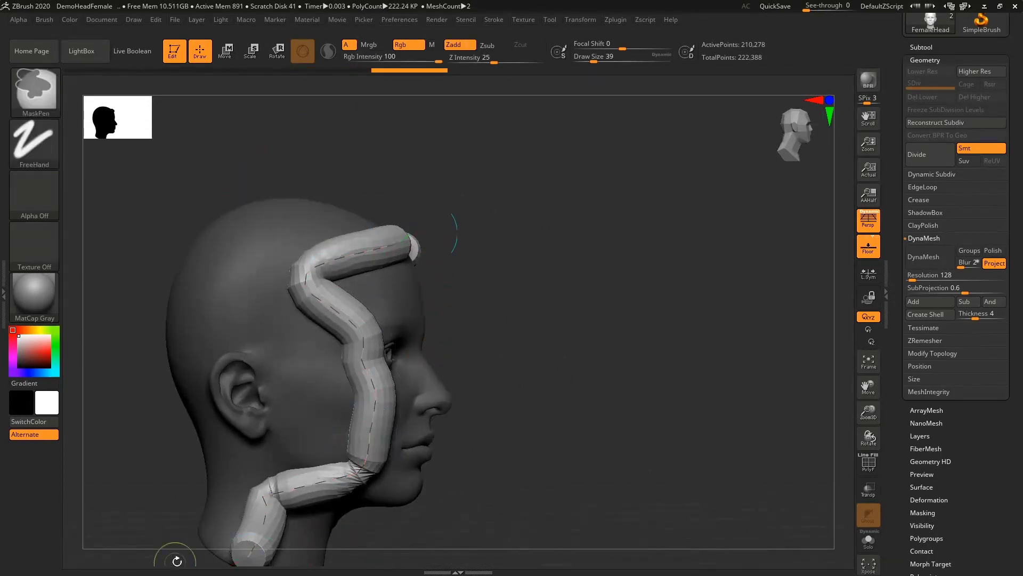
{"action": "key", "text": "ctrl+z"}
{"action": "mouse_move", "coordinate": [318, 263]}
{"action": "right_mouse_down"}
{"action": "mouse_move", "coordinate": [309, 267]}
{"action": "mouse_move", "coordinate": [336, 235]}
{"action": "mouse_move", "coordinate": [326, 238]}
{"action": "mouse_move", "coordinate": [392, 266]}
{"action": "right_mouse_up"}
{"action": "left_click_drag", "start_coordinate": [356, 491], "coordinate": [356, 493]}
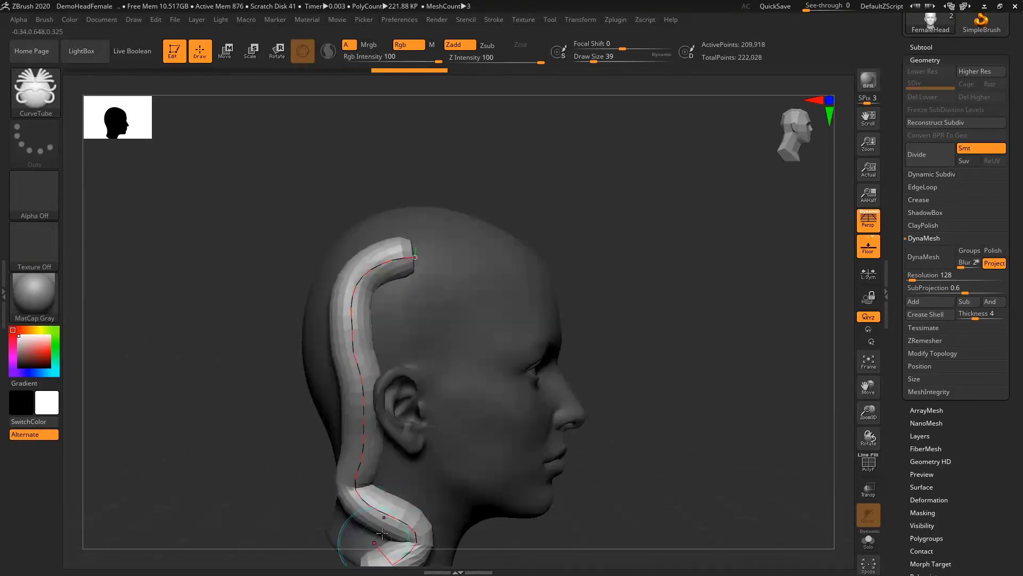
{"action": "mouse_move", "coordinate": [356, 493]}
{"action": "right_mouse_down"}
{"action": "mouse_move", "coordinate": [475, 361]}
{"action": "mouse_move", "coordinate": [485, 422]}
{"action": "mouse_move", "coordinate": [429, 480]}
{"action": "mouse_move", "coordinate": [374, 406]}
{"action": "mouse_move", "coordinate": [482, 353]}
{"action": "mouse_move", "coordinate": [525, 298]}
{"action": "right_mouse_up"}
{"action": "key", "text": "ctrl+z"}
{"action": "right_click_drag", "start_coordinate": [559, 265], "coordinate": [614, 229], "text": "alt"}
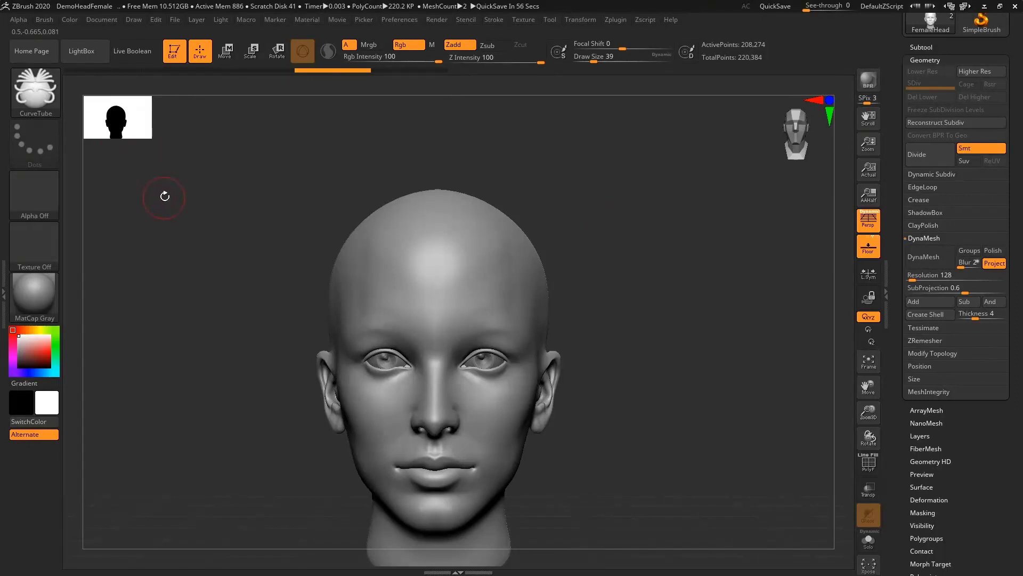
Examine the Curve options in the Stroke settings for the CurveTube brush
{"action": "left_click", "coordinate": [495, 20]}
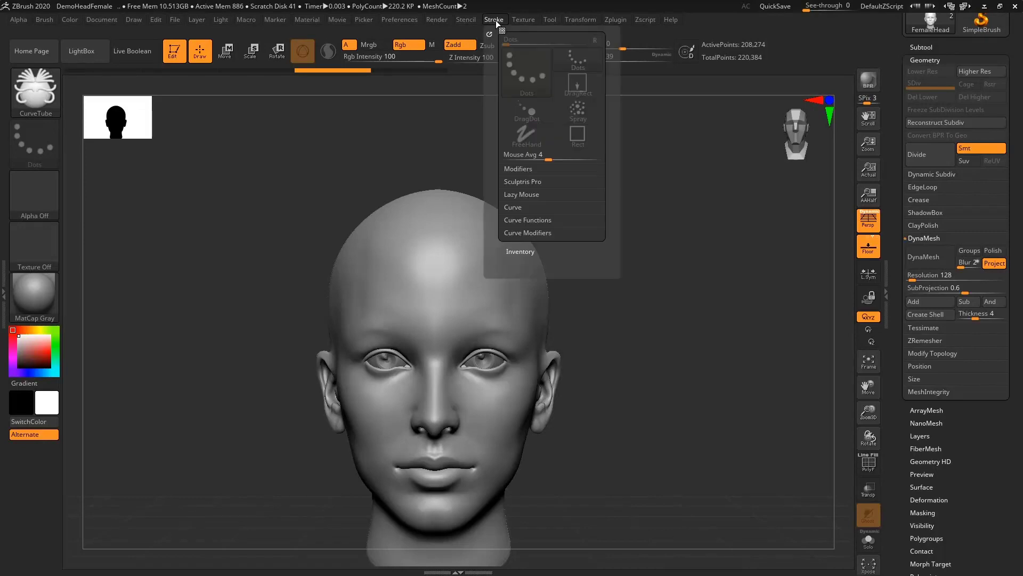
{"action": "left_click", "coordinate": [520, 208]}
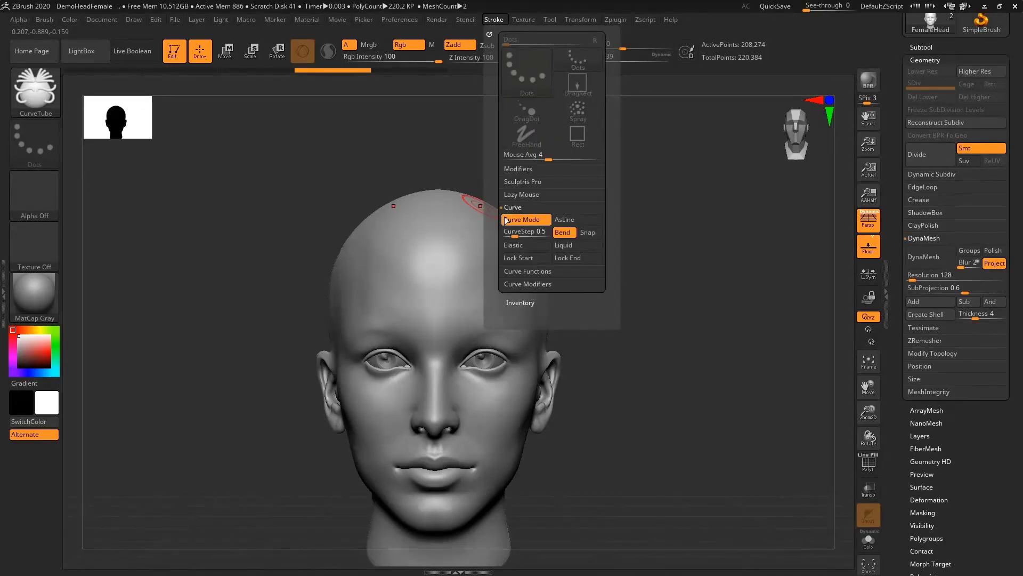
{"action": "left_click", "coordinate": [521, 208]}
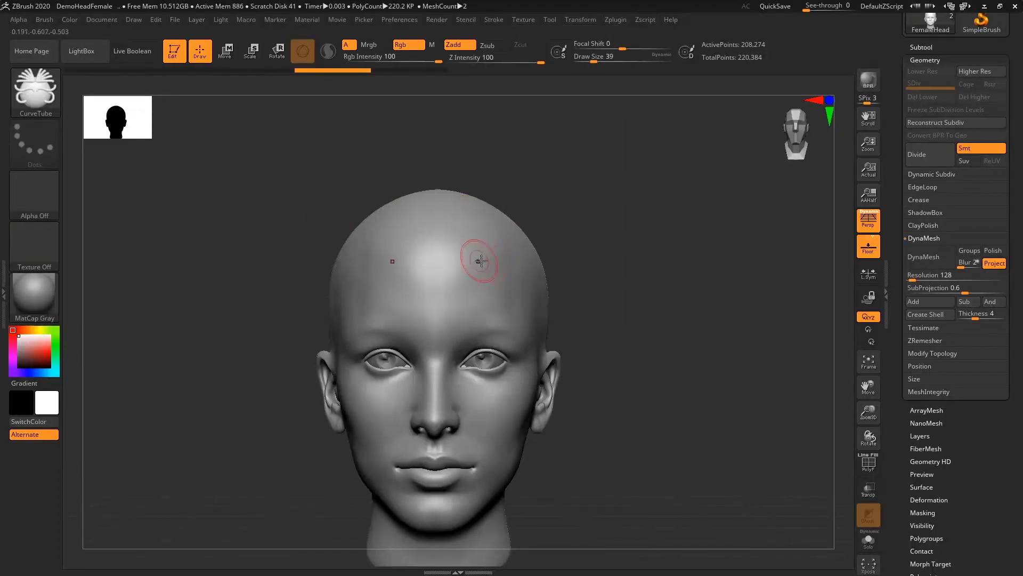
Try to draw a single tube arching outward from the forehead and reshape its curve
{"action": "left_click_drag", "start_coordinate": [465, 256], "coordinate": [763, 254]}
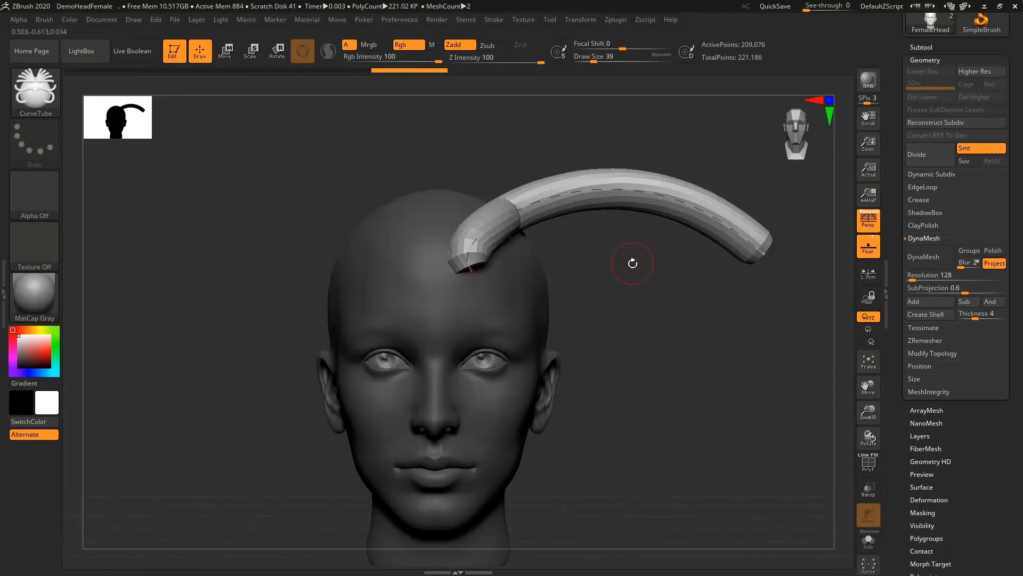
{"action": "left_click_drag", "start_coordinate": [586, 257], "coordinate": [554, 263]}
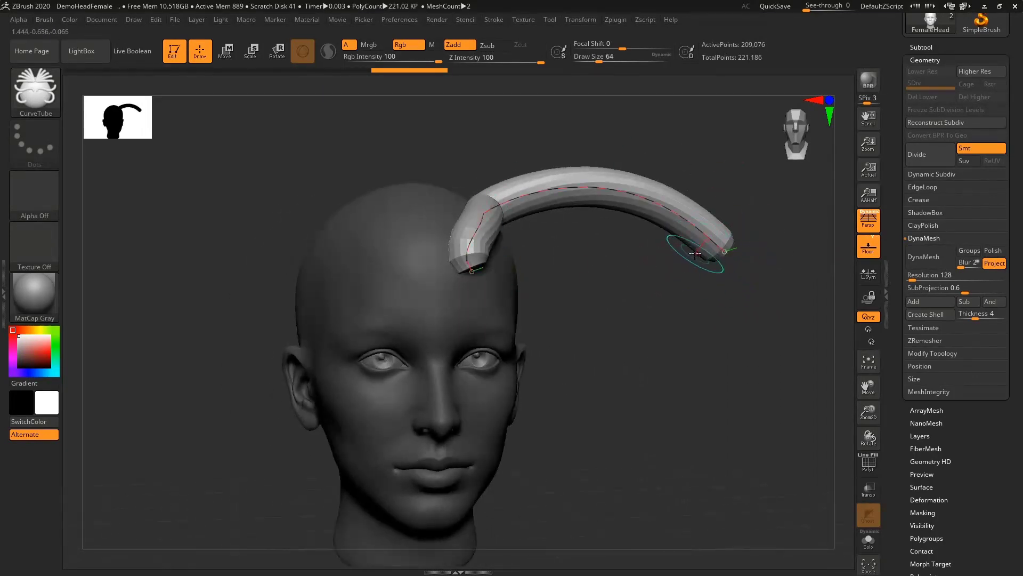
{"action": "mouse_move", "coordinate": [471, 269]}
{"action": "left_mouse_down"}
{"action": "mouse_move", "coordinate": [459, 243]}
{"action": "mouse_move", "coordinate": [331, 320]}
{"action": "mouse_move", "coordinate": [346, 144]}
{"action": "mouse_move", "coordinate": [757, 405]}
{"action": "mouse_move", "coordinate": [788, 274]}
{"action": "mouse_move", "coordinate": [456, 148]}
{"action": "mouse_move", "coordinate": [823, 144]}
{"action": "left_mouse_up"}
{"action": "key", "text": "ctrl+z"}
{"action": "key", "text": "ctrl+z"}
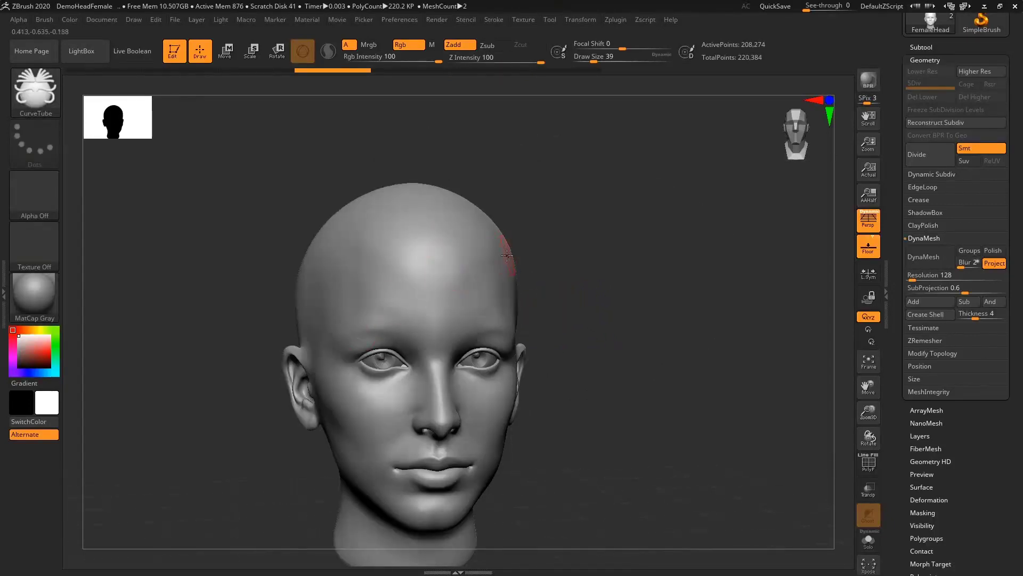
Try to pull the free end of the arched forehead tube outward, and undo the reshaping and the tube
{"action": "key", "text": "ctrl+shift+z"}
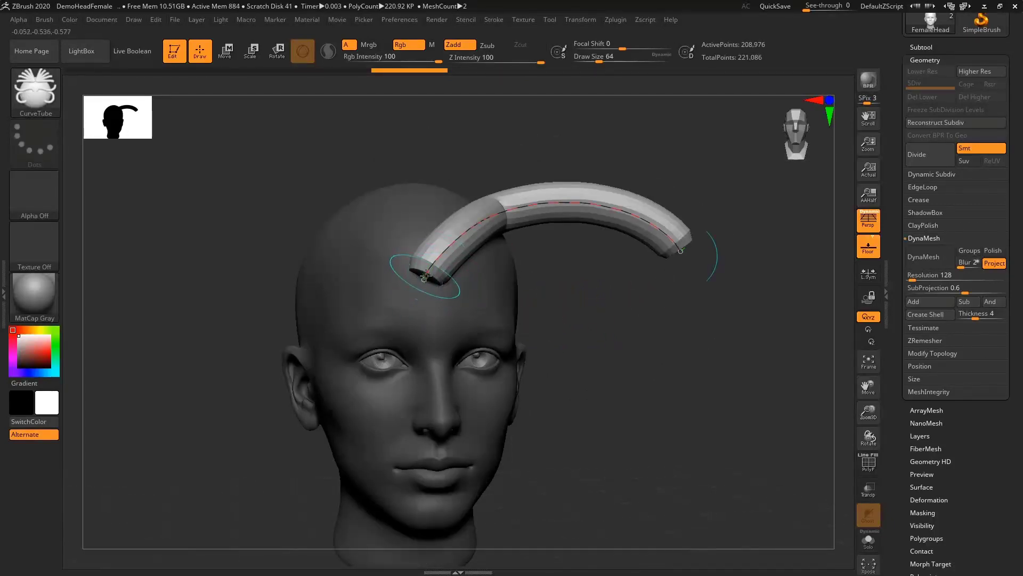
{"action": "left_click_drag", "start_coordinate": [683, 250], "coordinate": [701, 255]}
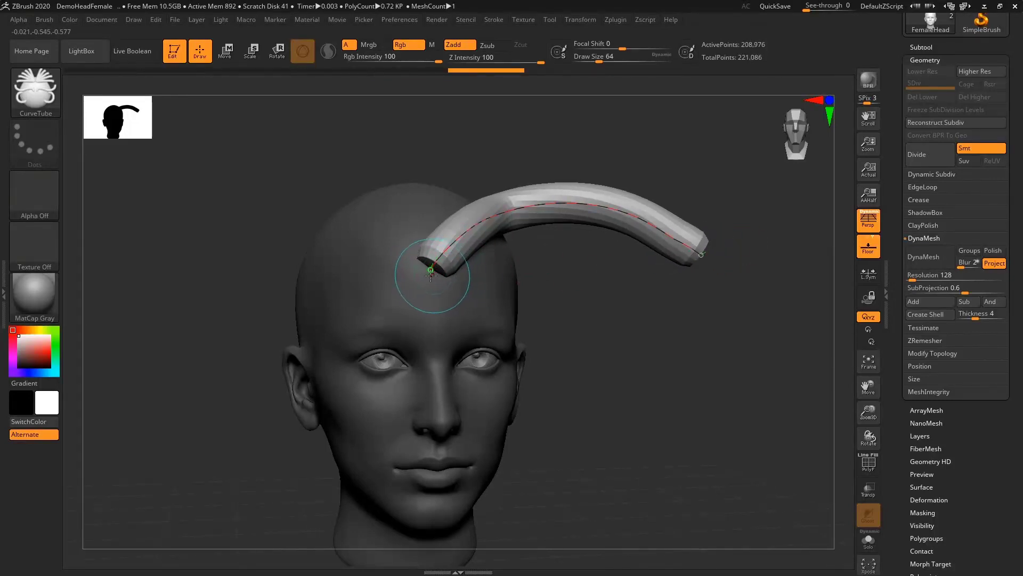
{"action": "mouse_move", "coordinate": [701, 256]}
{"action": "left_mouse_down"}
{"action": "mouse_move", "coordinate": [731, 274]}
{"action": "mouse_move", "coordinate": [718, 337]}
{"action": "mouse_move", "coordinate": [427, 287]}
{"action": "mouse_move", "coordinate": [476, 259]}
{"action": "left_mouse_up"}
{"action": "key", "text": "ctrl+z"}
{"action": "key", "text": "ctrl+z"}
{"action": "key", "text": "ctrl+z"}
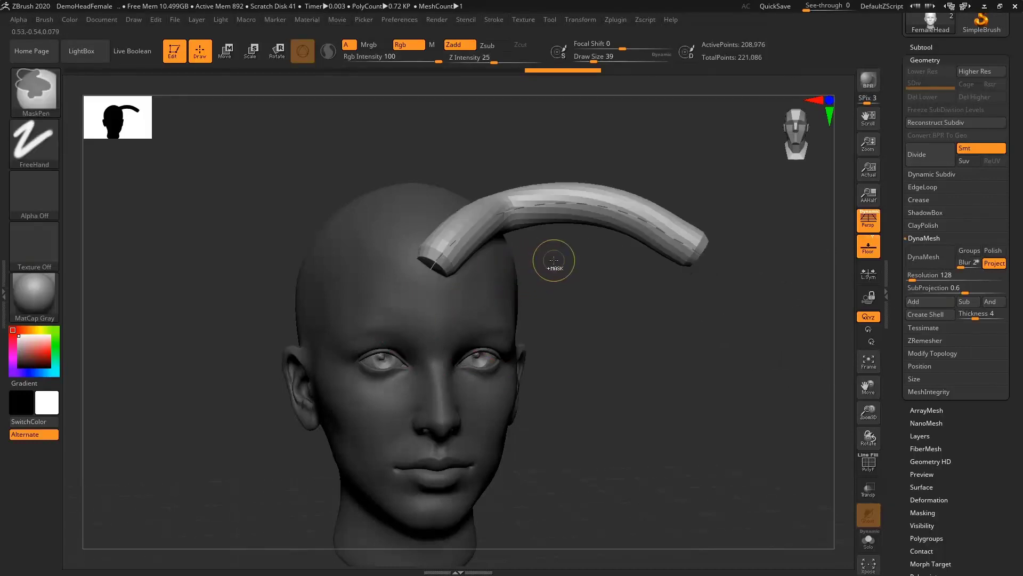
Turn on Lock Start in the curve settings and try drawing a tube arching outward from the forehead
{"action": "left_click", "coordinate": [493, 20]}
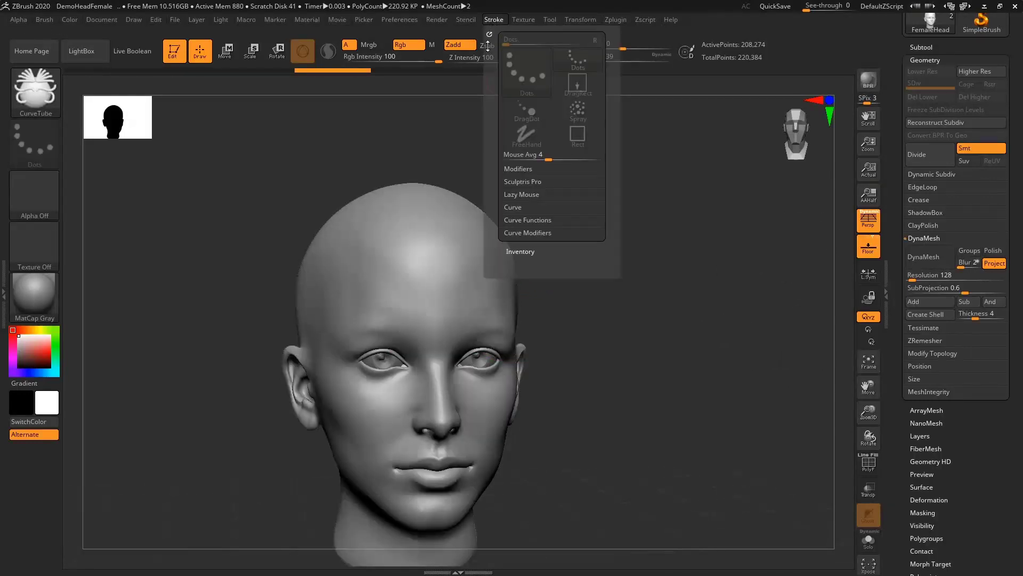
{"action": "left_click", "coordinate": [520, 207]}
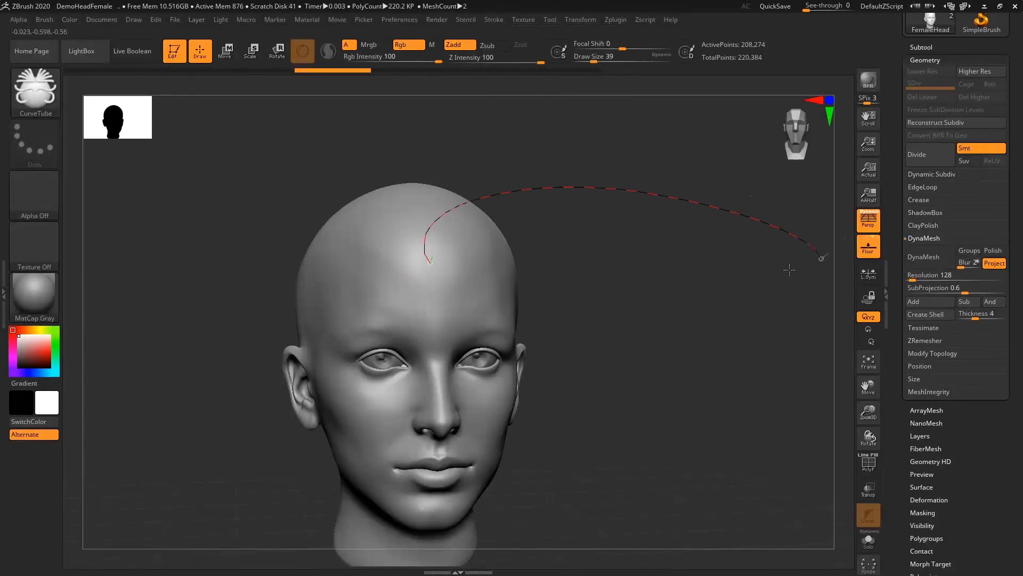
{"action": "mouse_move", "coordinate": [789, 269]}
{"action": "left_mouse_down"}
{"action": "mouse_move", "coordinate": [821, 259]}
{"action": "mouse_move", "coordinate": [536, 446]}
{"action": "mouse_move", "coordinate": [503, 263]}
{"action": "mouse_move", "coordinate": [69, 229]}
{"action": "mouse_move", "coordinate": [904, 235]}
{"action": "mouse_move", "coordinate": [69, 235]}
{"action": "mouse_move", "coordinate": [884, 150]}
{"action": "mouse_move", "coordinate": [779, 101]}
{"action": "mouse_move", "coordinate": [661, 211]}
{"action": "left_mouse_up"}
{"action": "right_click_drag", "start_coordinate": [661, 212], "coordinate": [453, 196], "text": "ctrl"}
{"action": "right_click_drag", "start_coordinate": [773, 192], "coordinate": [568, 190], "text": "alt"}
{"action": "key", "text": "ctrl+z"}
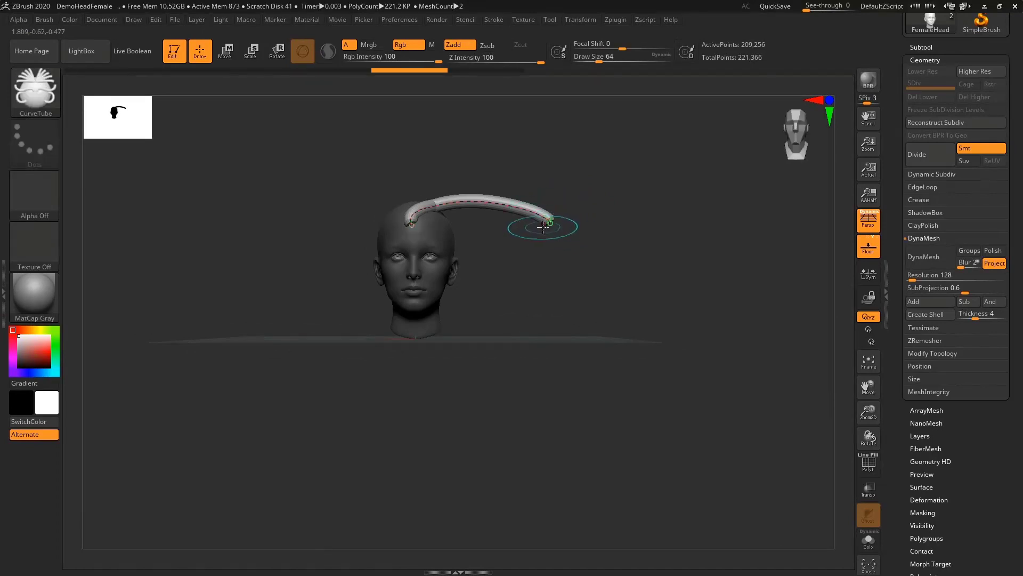
Try to swing the free end of the forehead tube upward and down beside the neck, and undo the tube
{"action": "mouse_move", "coordinate": [543, 225]}
{"action": "left_mouse_down"}
{"action": "mouse_move", "coordinate": [601, 180]}
{"action": "mouse_move", "coordinate": [709, 161]}
{"action": "left_mouse_up"}
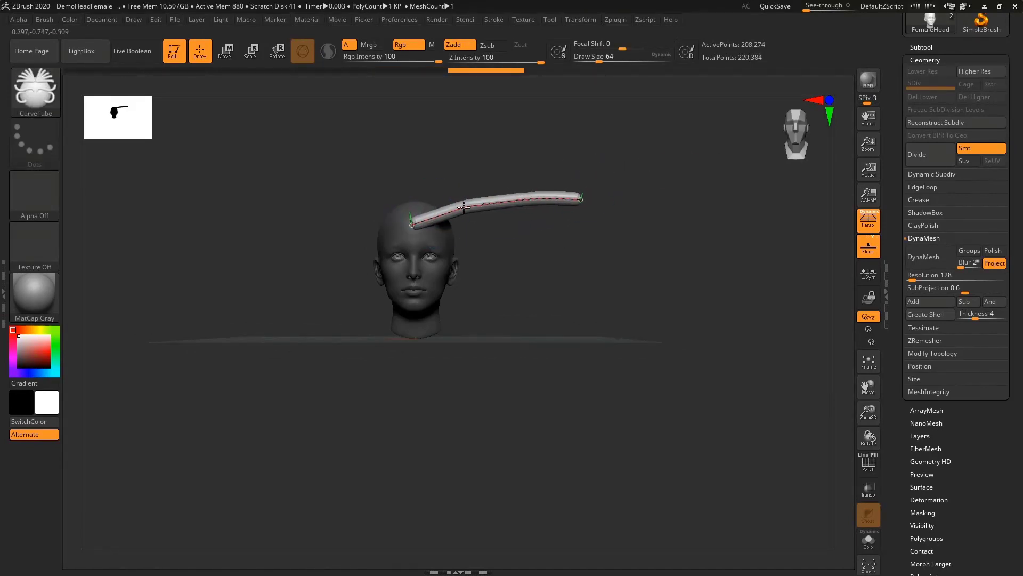
{"action": "mouse_move", "coordinate": [577, 198]}
{"action": "left_mouse_down"}
{"action": "mouse_move", "coordinate": [579, 378]}
{"action": "mouse_move", "coordinate": [597, 357]}
{"action": "left_mouse_up"}
{"action": "mouse_move", "coordinate": [435, 224]}
{"action": "left_mouse_down"}
{"action": "mouse_move", "coordinate": [516, 265]}
{"action": "mouse_move", "coordinate": [517, 348]}
{"action": "left_mouse_up"}
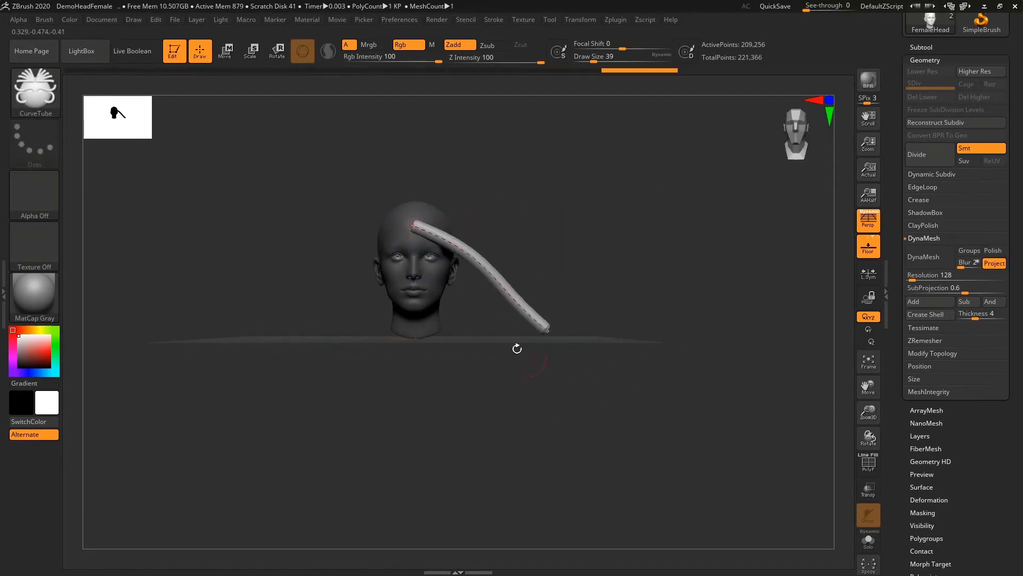
{"action": "mouse_move", "coordinate": [438, 247]}
{"action": "left_mouse_down"}
{"action": "mouse_move", "coordinate": [403, 422]}
{"action": "mouse_move", "coordinate": [395, 422]}
{"action": "mouse_move", "coordinate": [473, 274]}
{"action": "mouse_move", "coordinate": [423, 444]}
{"action": "left_mouse_up"}
{"action": "mouse_move", "coordinate": [517, 277]}
{"action": "left_mouse_down"}
{"action": "mouse_move", "coordinate": [561, 261]}
{"action": "mouse_move", "coordinate": [512, 266]}
{"action": "left_mouse_up"}
{"action": "key", "text": "ctrl+z"}
{"action": "key", "text": "ctrl+z"}
{"action": "key", "text": "ctrl+z"}
{"action": "key", "text": "ctrl+z"}
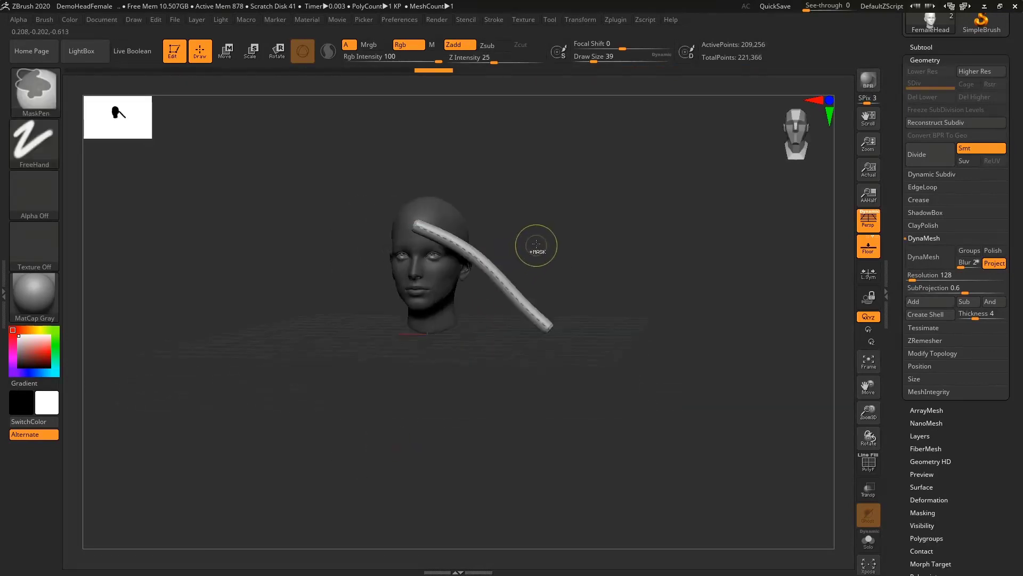
{"action": "key", "text": "ctrl+z"}
{"action": "key", "text": "ctrl+z"}
{"action": "key", "text": "ctrl+z"}
{"action": "key", "text": "ctrl+z"}
{"action": "key", "text": "ctrl+z"}
{"action": "key", "text": "ctrl+z"}
Switch the curve modifier from Intensity to Size and flip the Curve Falloff graph horizontally
{"action": "right_click_drag", "start_coordinate": [516, 237], "coordinate": [516, 198], "text": "ctrl"}
{"action": "right_click_drag", "start_coordinate": [516, 198], "coordinate": [594, 149], "text": "alt"}
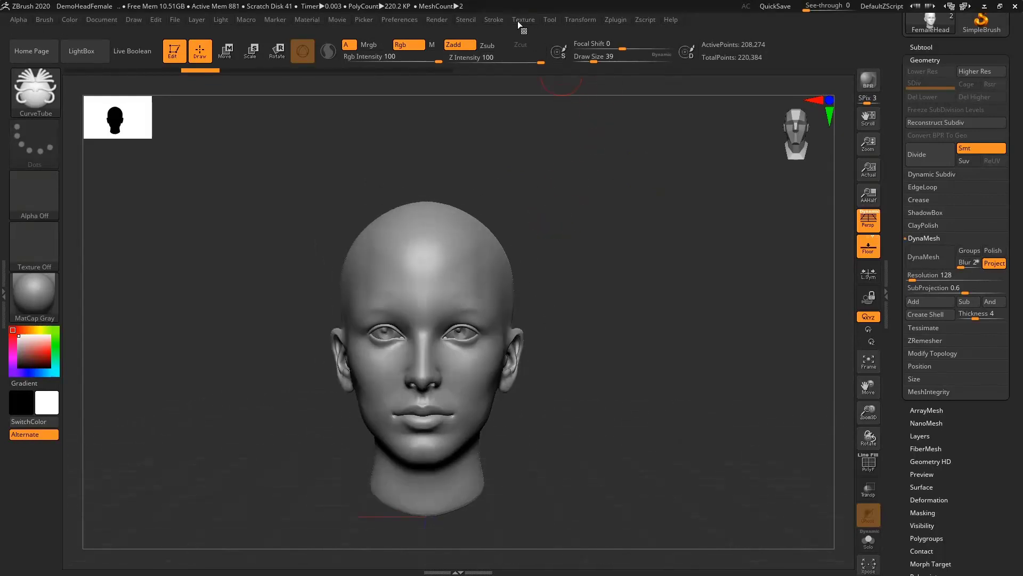
{"action": "left_click", "coordinate": [496, 21]}
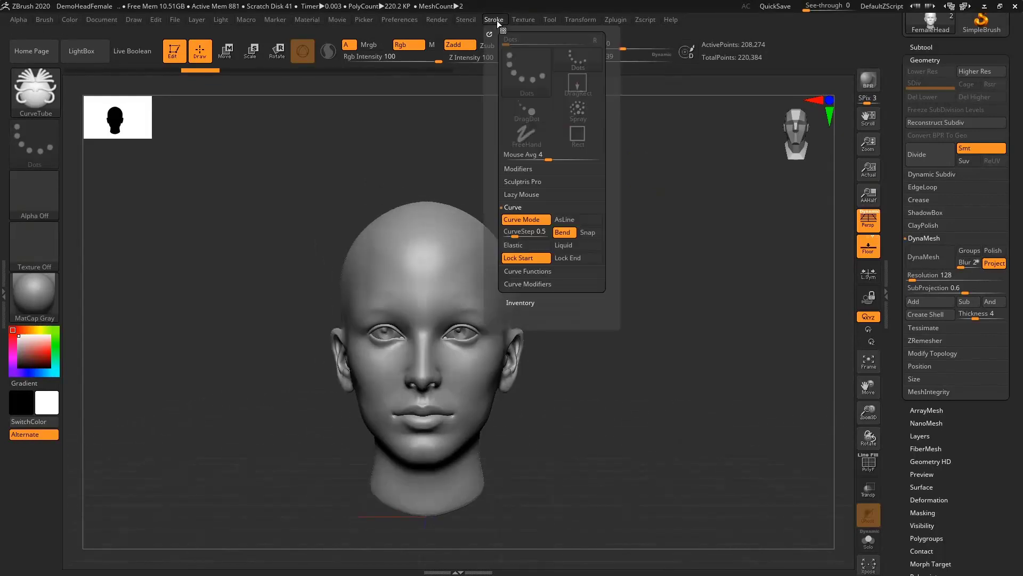
{"action": "left_click", "coordinate": [533, 284]}
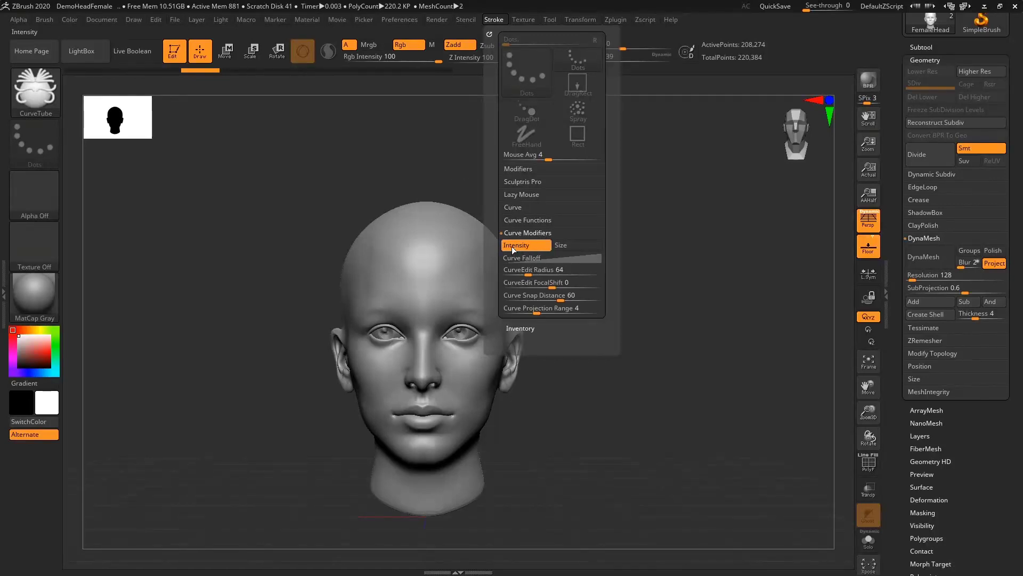
{"action": "left_click", "coordinate": [526, 244]}
{"action": "left_click", "coordinate": [564, 244]}
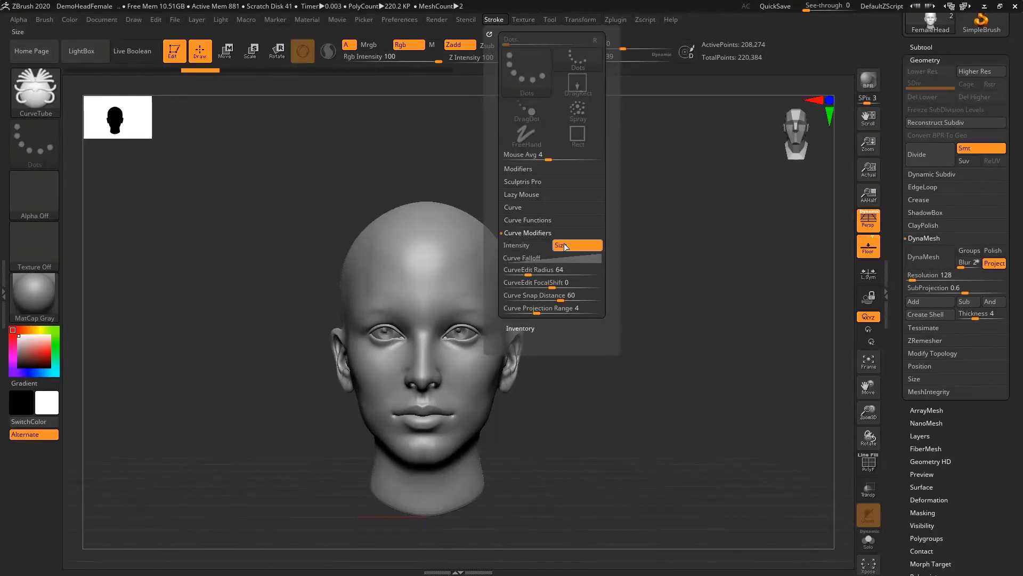
{"action": "left_click", "coordinate": [542, 259]}
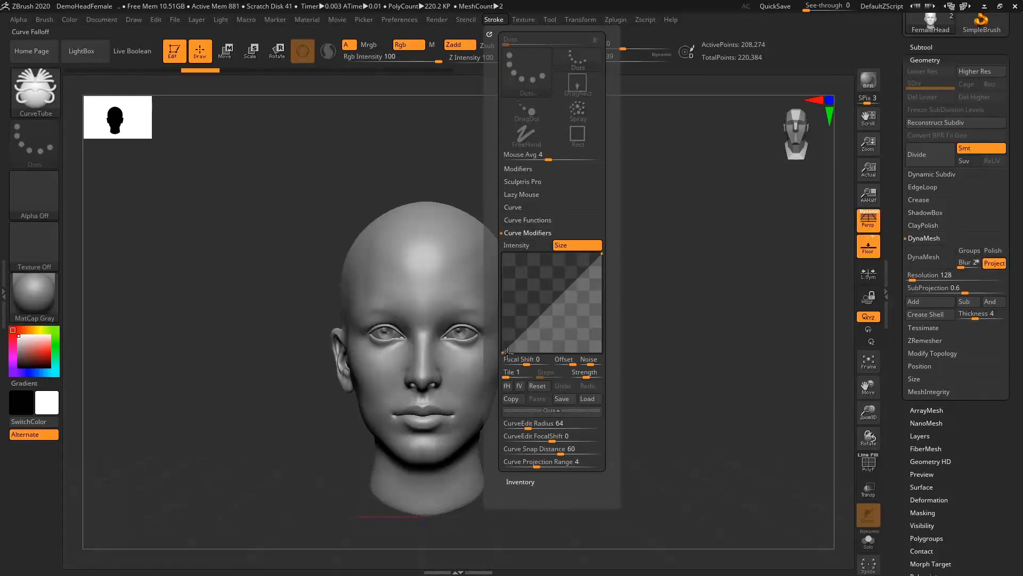
{"action": "left_click", "coordinate": [508, 386]}
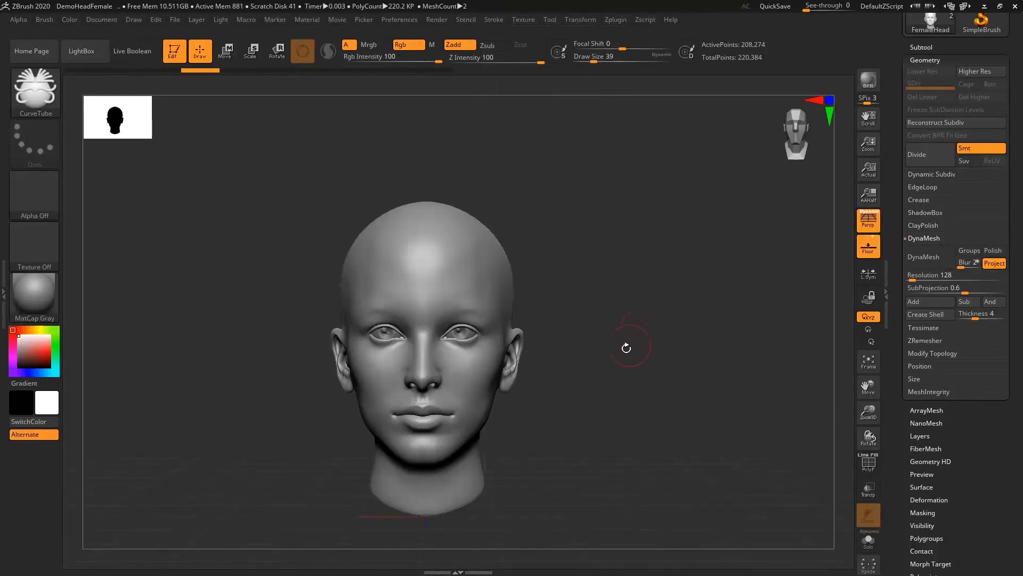
Try to draw a tapering horn curving from the forehead out past the ear, and undo it
{"action": "mouse_move", "coordinate": [580, 267]}
{"action": "left_mouse_down"}
{"action": "mouse_move", "coordinate": [686, 357]}
{"action": "mouse_move", "coordinate": [635, 336]}
{"action": "mouse_move", "coordinate": [679, 331]}
{"action": "left_mouse_up"}
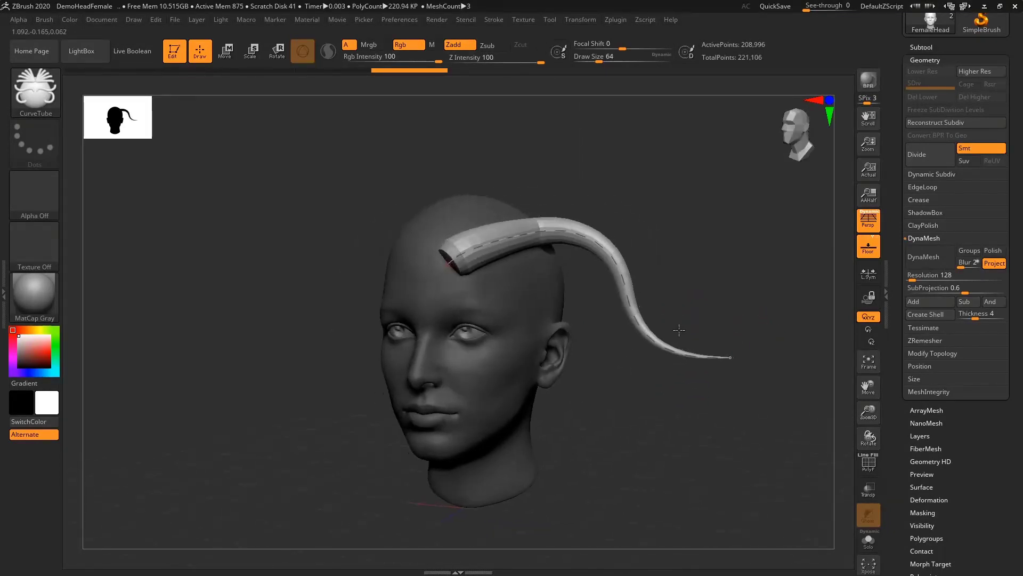
{"action": "key", "text": "ctrl+z"}
{"action": "left_click_drag", "start_coordinate": [612, 237], "coordinate": [623, 235], "text": "shift"}
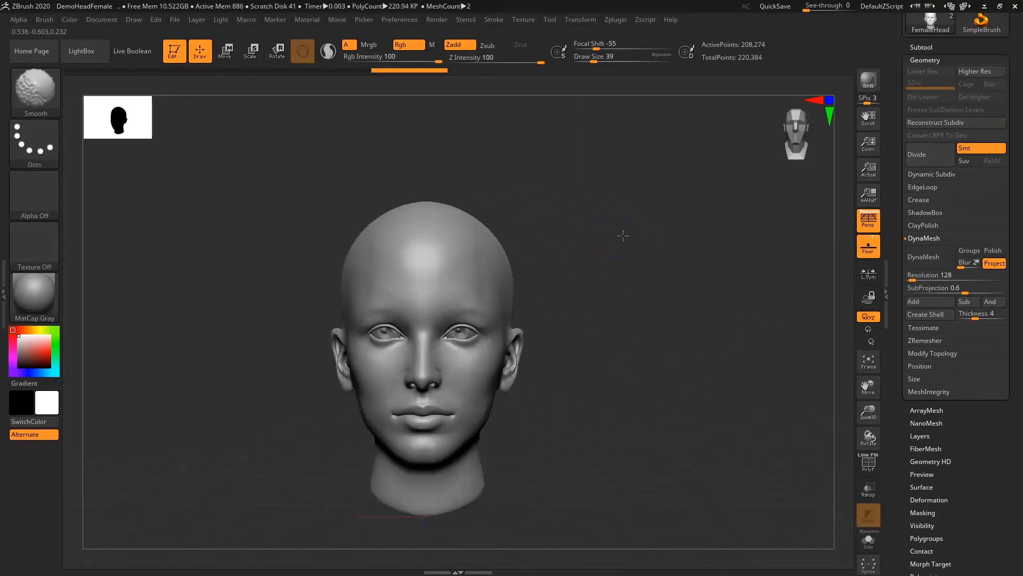
Lower the starting point of the Curve Falloff graph for Size to about 0.61
{"action": "left_click", "coordinate": [519, 20]}
{"action": "mouse_move", "coordinate": [488, 20]}
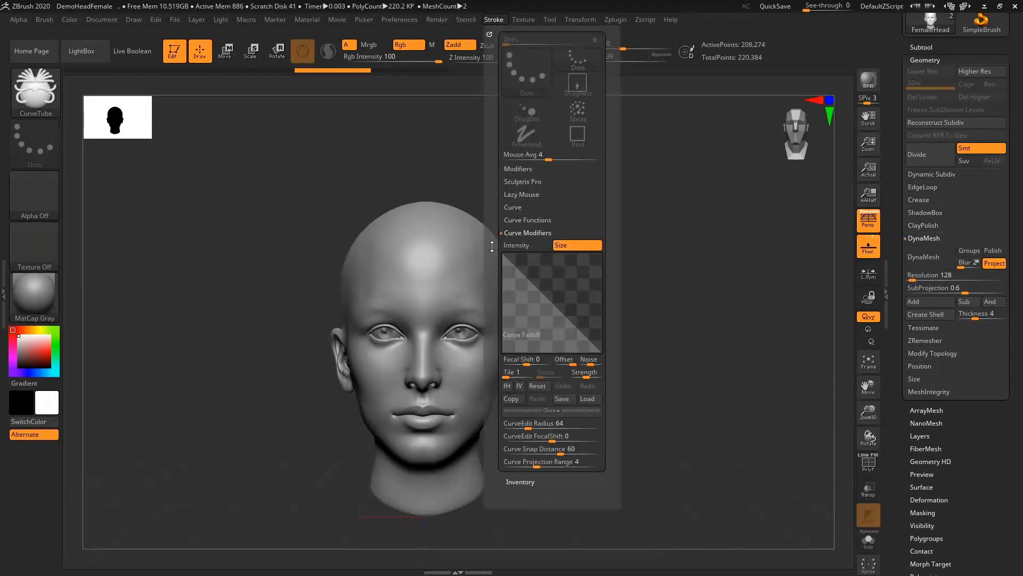
{"action": "left_click_drag", "start_coordinate": [504, 255], "coordinate": [499, 288]}
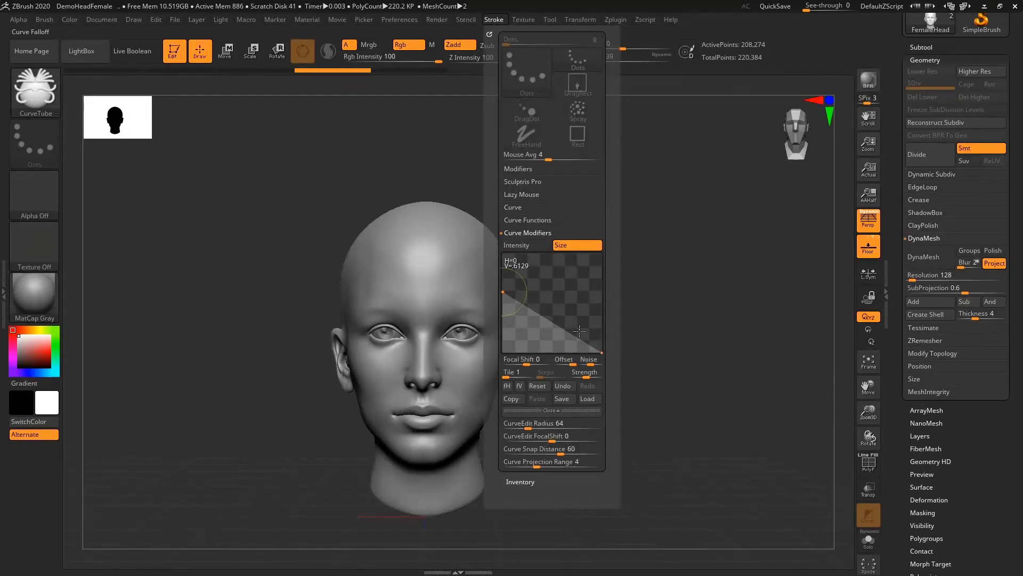
Round out the curve brush's Size falloff, test it with a tube drawn outward from the forehead, and undo the tube
{"action": "left_click", "coordinate": [547, 322]}
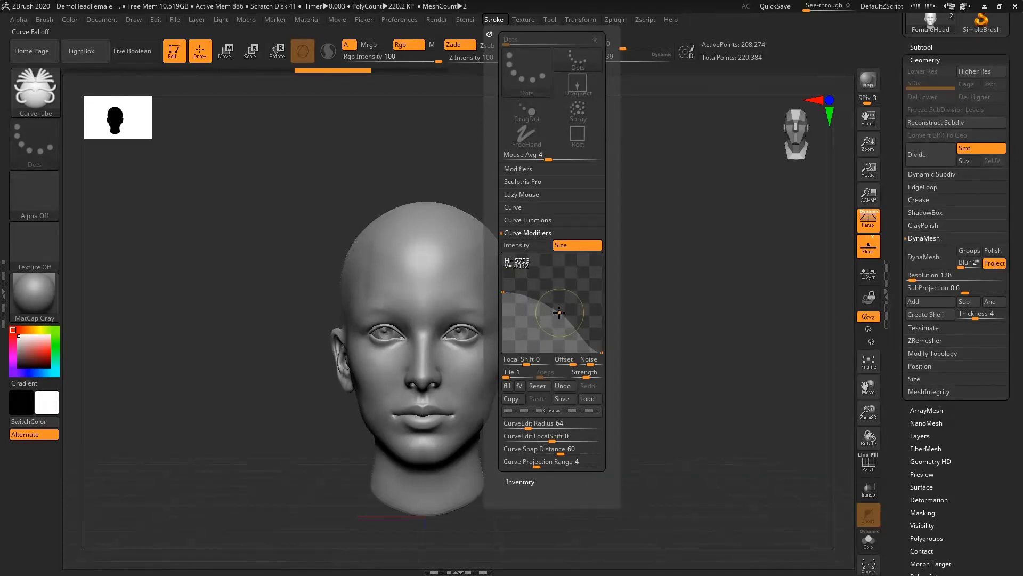
{"action": "left_click_drag", "start_coordinate": [552, 312], "coordinate": [798, 315]}
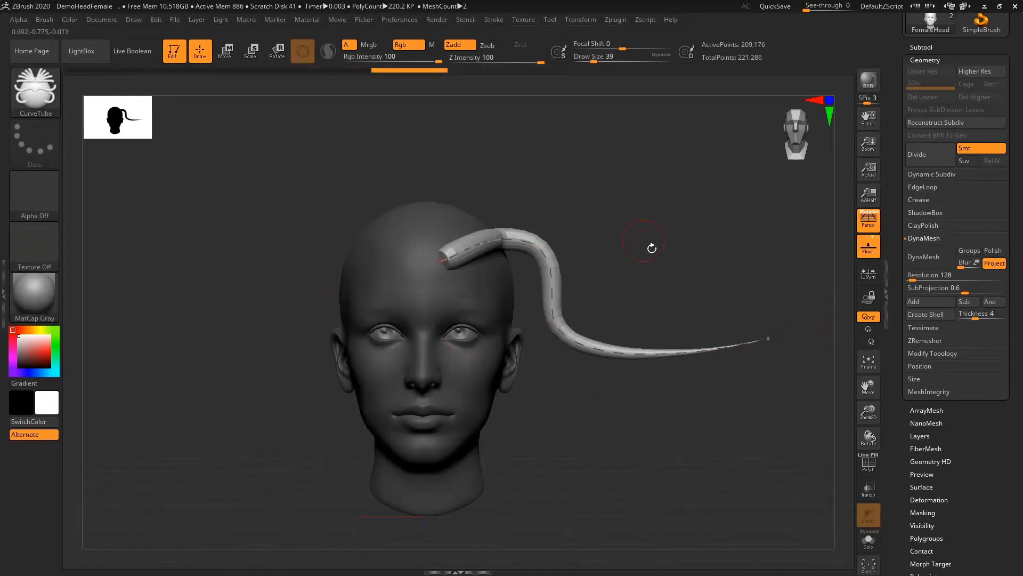
{"action": "left_click_drag", "start_coordinate": [651, 247], "coordinate": [710, 263]}
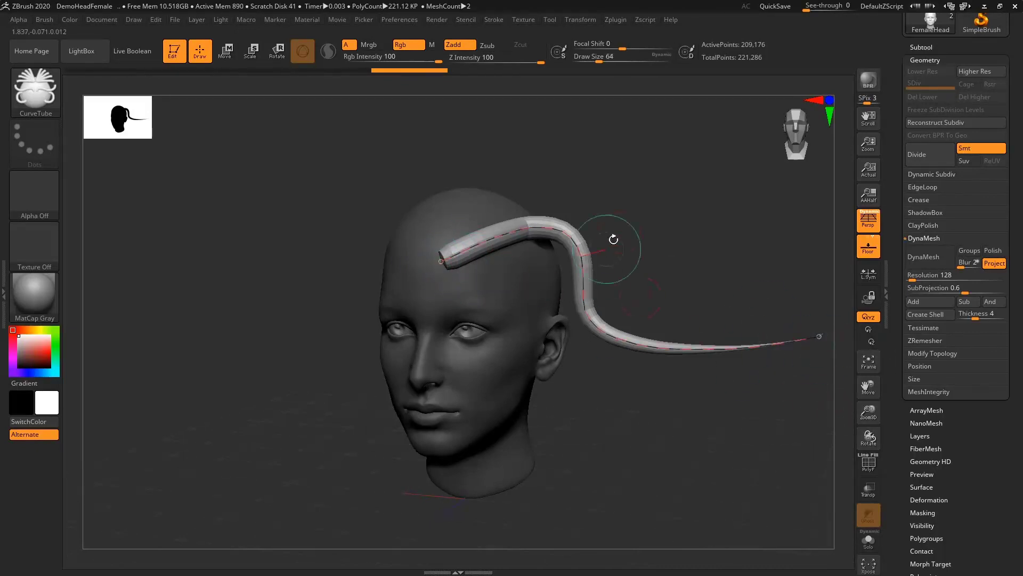
{"action": "left_click_drag", "start_coordinate": [707, 259], "coordinate": [713, 251]}
{"action": "key", "text": "ctrl+z"}
Draw two tapered curve tubes as hair strands down the left side of the head, from above the temple to the cheek
{"action": "left_click_drag", "start_coordinate": [630, 267], "coordinate": [478, 261]}
{"action": "right_click_drag", "start_coordinate": [478, 261], "coordinate": [483, 260]}
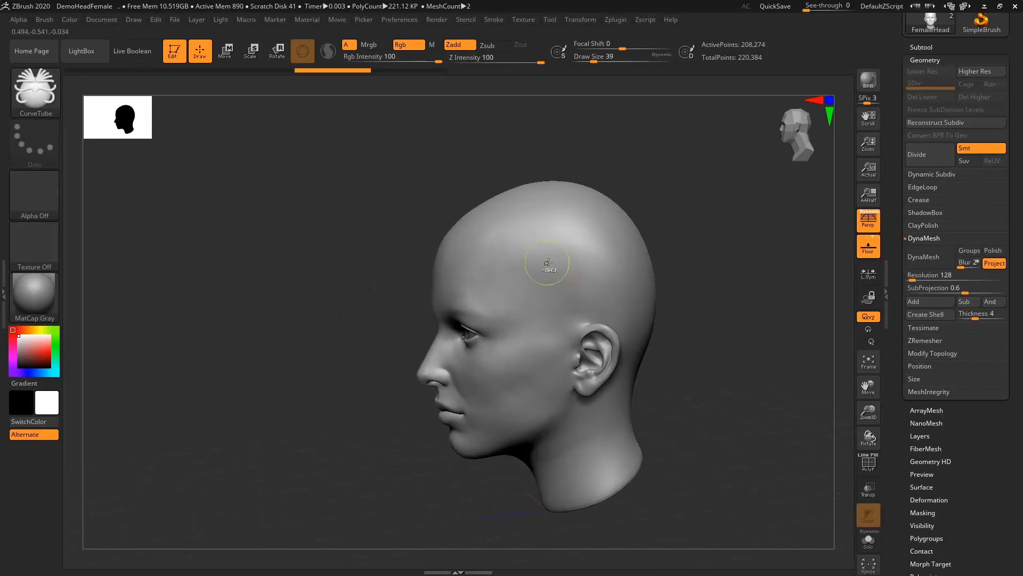
{"action": "right_click_drag", "start_coordinate": [552, 268], "coordinate": [564, 250], "text": "ctrl"}
{"action": "right_click_drag", "start_coordinate": [564, 250], "coordinate": [509, 211], "text": "alt"}
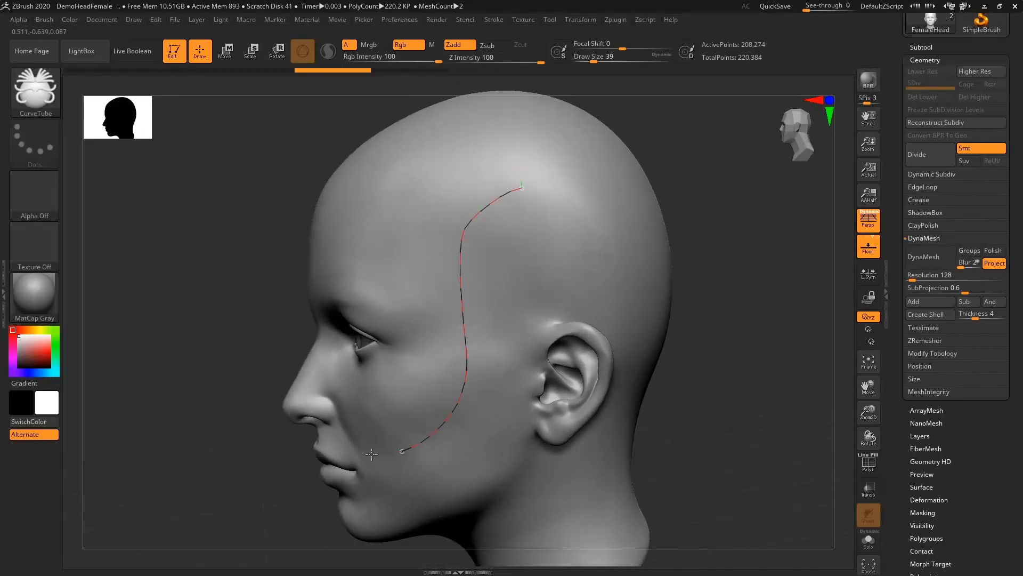
{"action": "left_click", "coordinate": [373, 453]}
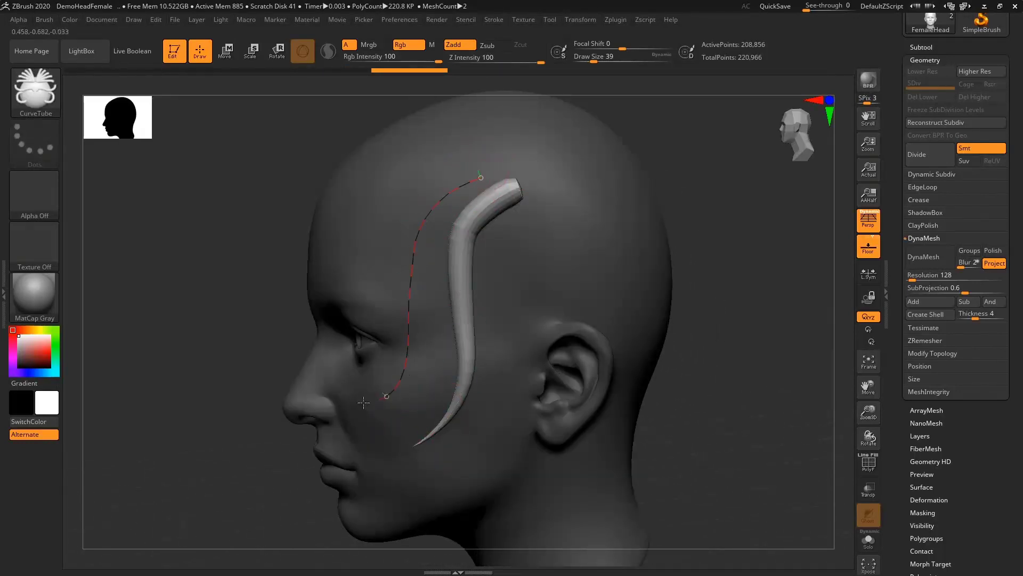
{"action": "left_click_drag", "start_coordinate": [363, 402], "coordinate": [361, 403]}
Add strands from the left hairline across the forehead to the eye, and redraw the last one ending at the nose bridge
{"action": "right_click_drag", "start_coordinate": [384, 201], "coordinate": [426, 202]}
{"action": "left_click_drag", "start_coordinate": [408, 181], "coordinate": [294, 344]}
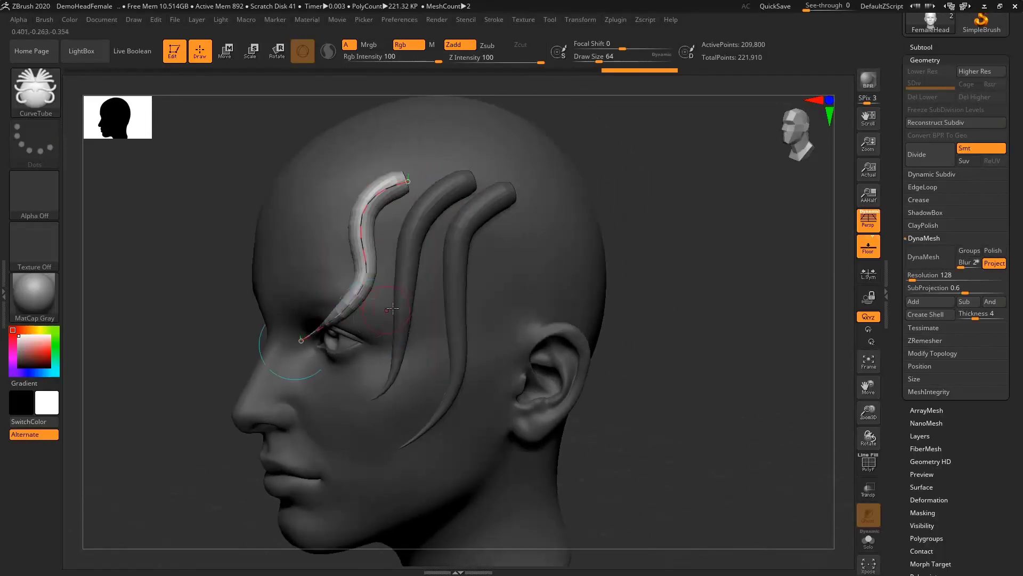
{"action": "right_click_drag", "start_coordinate": [320, 195], "coordinate": [360, 200]}
{"action": "left_click_drag", "start_coordinate": [336, 172], "coordinate": [258, 340]}
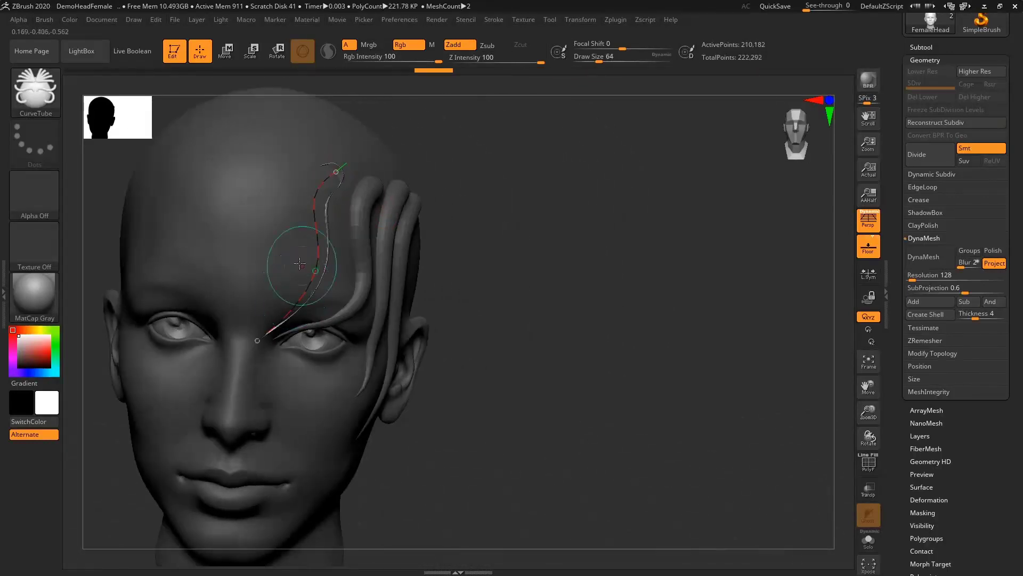
{"action": "key", "text": "ctrl+z"}
{"action": "mouse_move", "coordinate": [348, 160]}
{"action": "left_mouse_down"}
{"action": "mouse_move", "coordinate": [309, 179]}
{"action": "mouse_move", "coordinate": [234, 340]}
{"action": "left_mouse_up"}
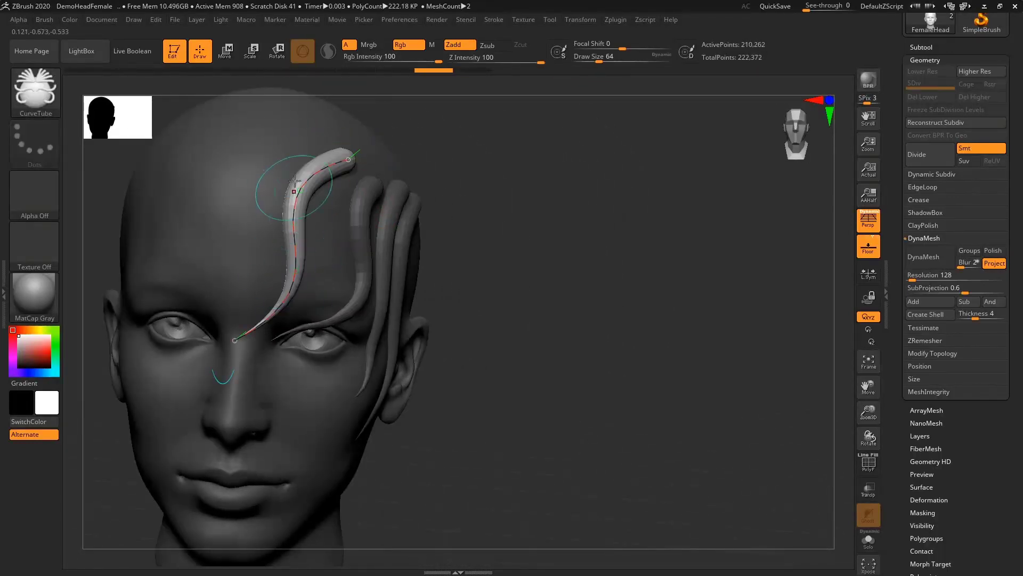
Draw more tapered strands sweeping from the upper left of the scalp over the forehead toward both eyes
{"action": "left_click", "coordinate": [368, 194]}
{"action": "left_click_drag", "start_coordinate": [326, 215], "coordinate": [294, 342]}
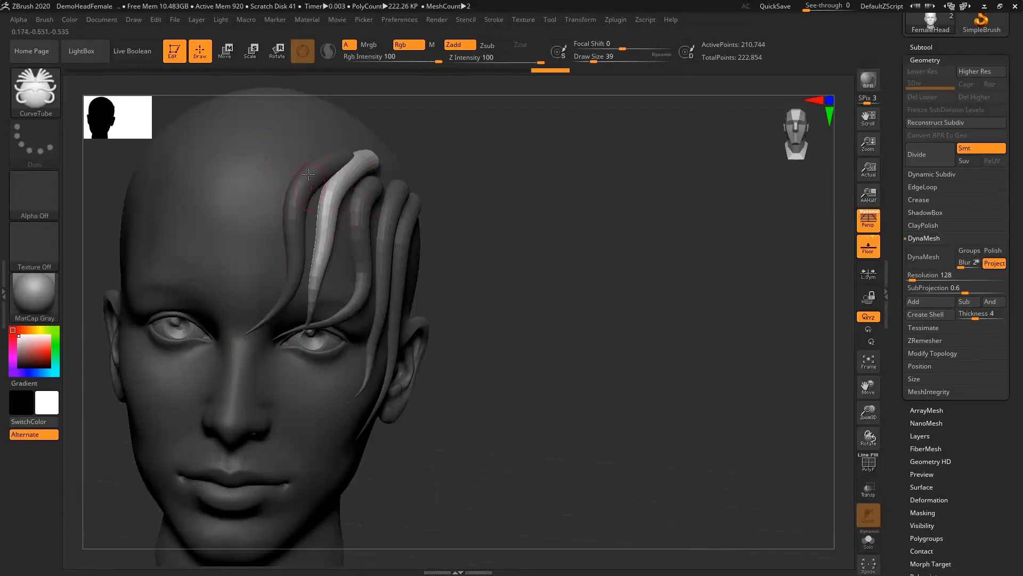
{"action": "mouse_move", "coordinate": [313, 140]}
{"action": "left_mouse_down"}
{"action": "mouse_move", "coordinate": [204, 363]}
{"action": "mouse_move", "coordinate": [175, 350]}
{"action": "left_mouse_up"}
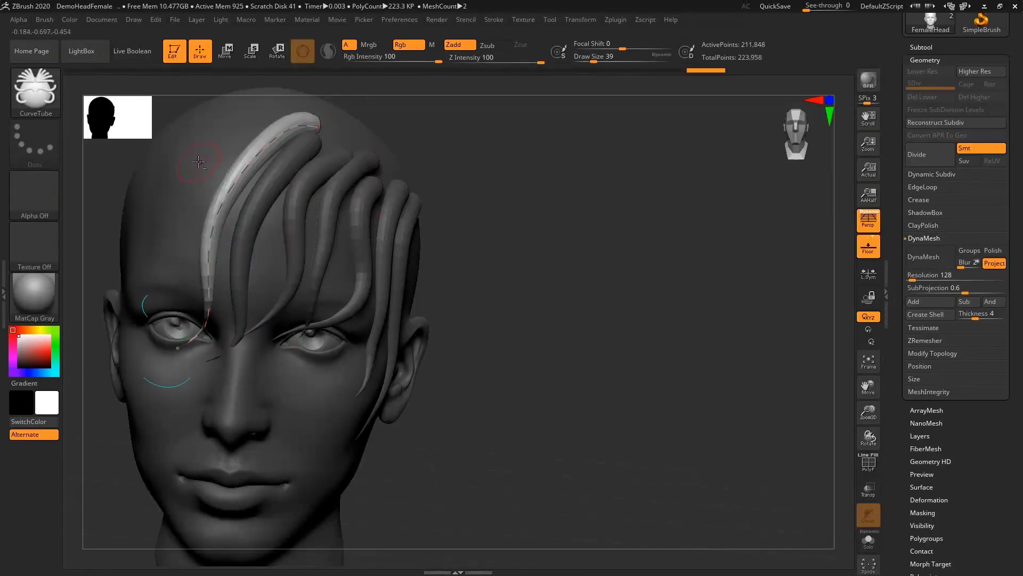
Undo all the hair strand tubes drawn on the head
{"action": "mouse_move", "coordinate": [140, 277]}
{"action": "right_mouse_down"}
{"action": "mouse_move", "coordinate": [311, 194]}
{"action": "mouse_move", "coordinate": [256, 196]}
{"action": "right_mouse_up"}
{"action": "key", "text": "ctrl+z"}
{"action": "key", "text": "ctrl+z"}
{"action": "key", "text": "ctrl+z"}
{"action": "key", "text": "ctrl+z"}
{"action": "key", "text": "ctrl+z"}
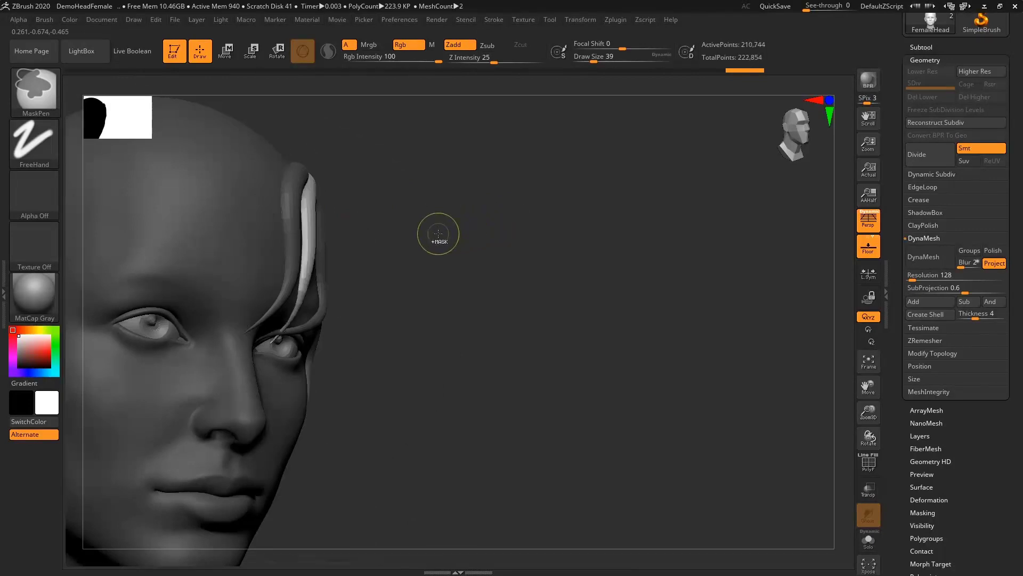
{"action": "key", "text": "ctrl+z"}
{"action": "key", "text": "ctrl+z"}
{"action": "key", "text": "ctrl+z"}
{"action": "key", "text": "ctrl+z"}
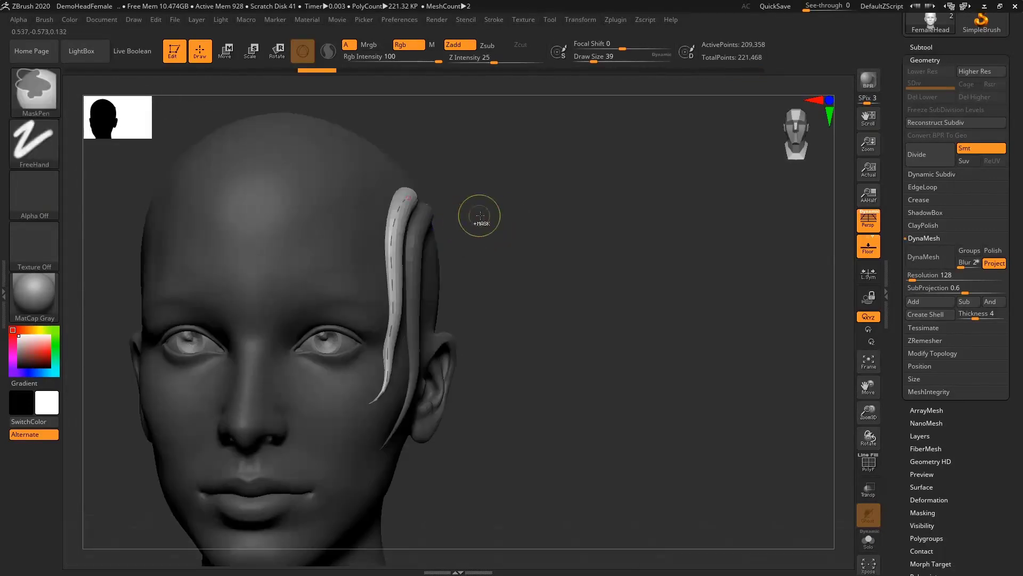
Paint a mask over the forehead and around the right side of the head, behind the ear to the nape
{"action": "right_click_drag", "start_coordinate": [555, 235], "coordinate": [634, 298], "text": "ctrl"}
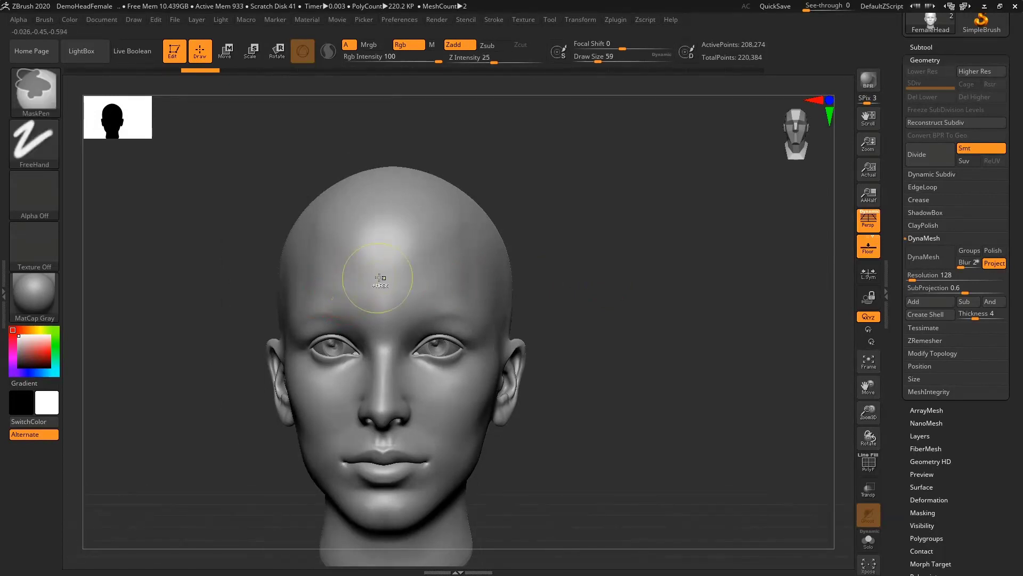
{"action": "mouse_move", "coordinate": [365, 270]}
{"action": "left_mouse_down", "text": "ctrl"}
{"action": "mouse_move", "coordinate": [395, 269]}
{"action": "mouse_move", "coordinate": [299, 279]}
{"action": "mouse_move", "coordinate": [320, 240]}
{"action": "mouse_move", "coordinate": [434, 240]}
{"action": "mouse_move", "coordinate": [344, 205]}
{"action": "mouse_move", "coordinate": [398, 185]}
{"action": "mouse_move", "coordinate": [377, 173]}
{"action": "left_mouse_up", "text": "ctrl"}
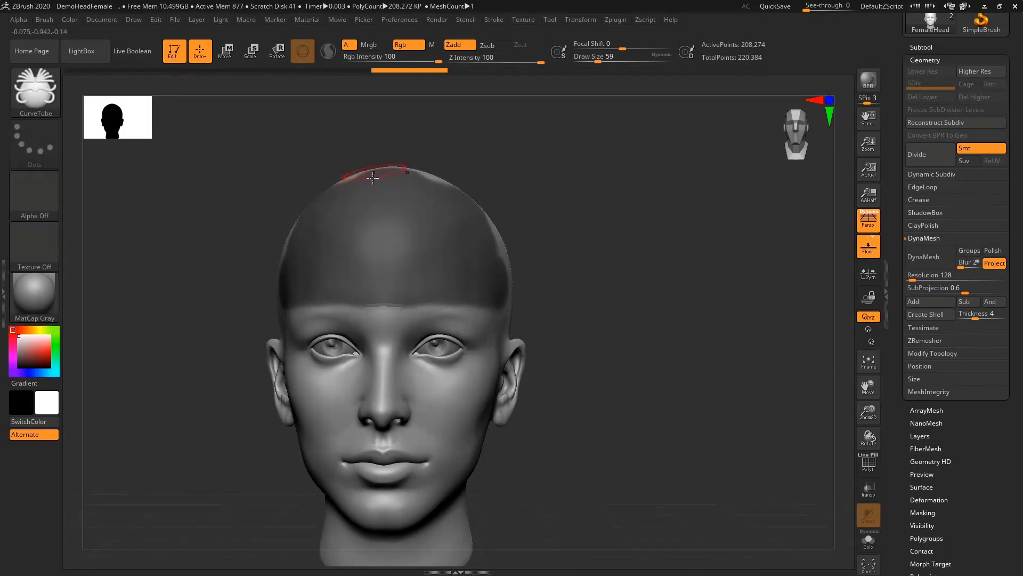
{"action": "right_click_drag", "start_coordinate": [376, 174], "coordinate": [436, 187], "text": "shift"}
{"action": "mouse_move", "coordinate": [341, 283]}
{"action": "left_mouse_down", "text": "ctrl"}
{"action": "mouse_move", "coordinate": [266, 288]}
{"action": "mouse_move", "coordinate": [190, 333]}
{"action": "mouse_move", "coordinate": [171, 355]}
{"action": "mouse_move", "coordinate": [173, 421]}
{"action": "left_mouse_up", "text": "ctrl"}
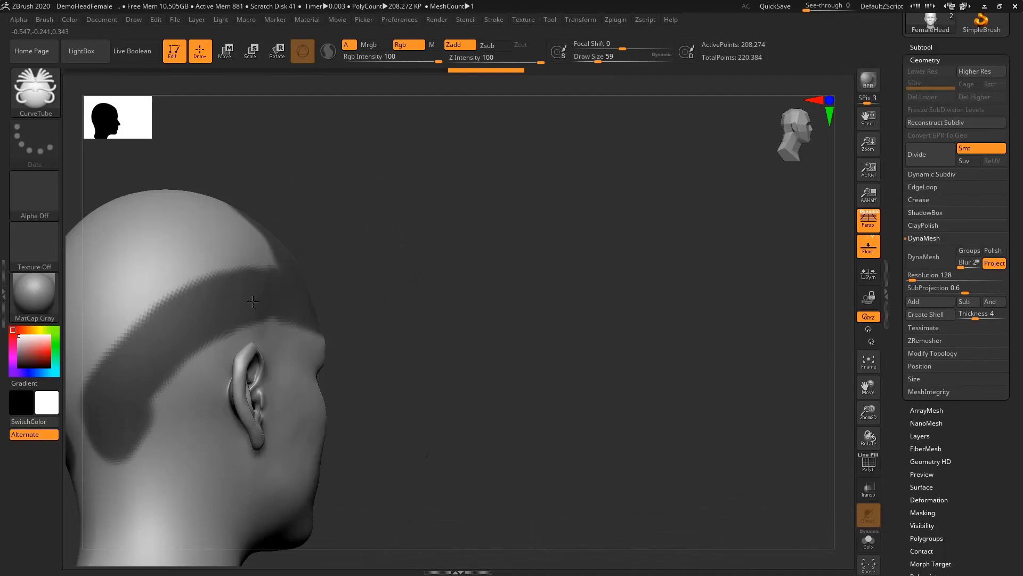
{"action": "right_click_drag", "start_coordinate": [253, 301], "coordinate": [278, 305], "text": "shift"}
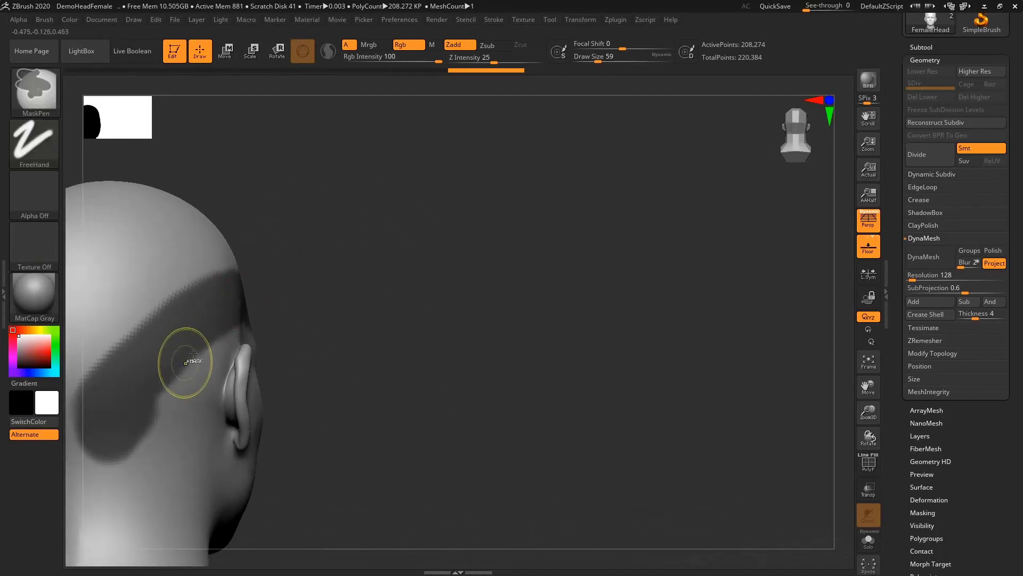
{"action": "mouse_move", "coordinate": [185, 361]}
{"action": "left_mouse_down", "text": "ctrl"}
{"action": "mouse_move", "coordinate": [177, 405]}
{"action": "mouse_move", "coordinate": [134, 411]}
{"action": "left_mouse_up", "text": "ctrl"}
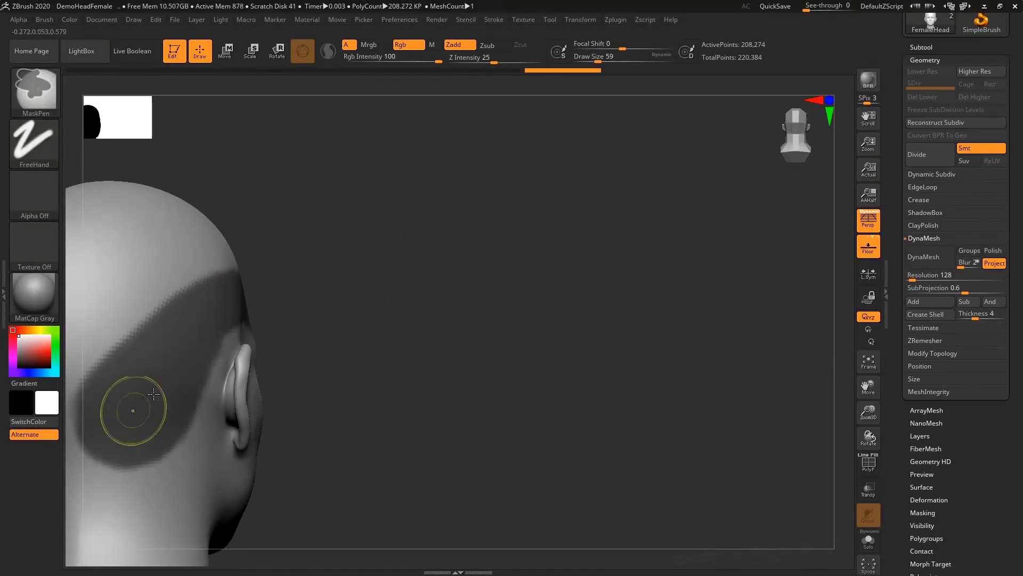
Fill in the mask over the back of the head, from the nape up to the crown
{"action": "mouse_move", "coordinate": [323, 275]}
{"action": "right_mouse_down", "text": "ctrl"}
{"action": "mouse_move", "coordinate": [427, 309]}
{"action": "mouse_move", "coordinate": [503, 291]}
{"action": "right_mouse_up", "text": "ctrl"}
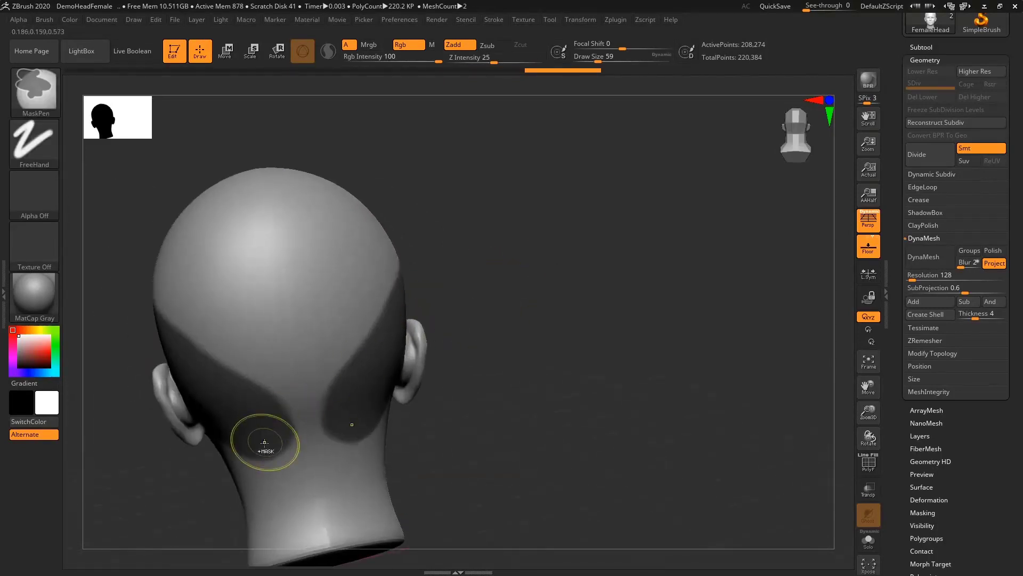
{"action": "mouse_move", "coordinate": [265, 443]}
{"action": "left_mouse_down", "text": "ctrl"}
{"action": "mouse_move", "coordinate": [302, 425]}
{"action": "mouse_move", "coordinate": [315, 431]}
{"action": "mouse_move", "coordinate": [259, 399]}
{"action": "mouse_move", "coordinate": [318, 363]}
{"action": "mouse_move", "coordinate": [322, 314]}
{"action": "mouse_move", "coordinate": [253, 294]}
{"action": "mouse_move", "coordinate": [208, 266]}
{"action": "mouse_move", "coordinate": [283, 218]}
{"action": "left_mouse_up", "text": "ctrl"}
{"action": "right_click_drag", "start_coordinate": [290, 210], "coordinate": [343, 217]}
{"action": "mouse_move", "coordinate": [184, 259]}
{"action": "left_mouse_down", "text": "ctrl"}
{"action": "mouse_move", "coordinate": [113, 220]}
{"action": "mouse_move", "coordinate": [240, 212]}
{"action": "mouse_move", "coordinate": [135, 256]}
{"action": "left_mouse_up", "text": "ctrl"}
Mask the remaining top of the scalp to complete the hair cap, checking it from both sides
{"action": "right_click_drag", "start_coordinate": [304, 266], "coordinate": [313, 197]}
{"action": "mouse_move", "coordinate": [313, 197]}
{"action": "right_mouse_down"}
{"action": "mouse_move", "coordinate": [319, 215]}
{"action": "mouse_move", "coordinate": [384, 256]}
{"action": "right_mouse_up"}
{"action": "right_click_drag", "start_coordinate": [384, 256], "coordinate": [458, 255]}
{"action": "right_click_drag", "start_coordinate": [458, 256], "coordinate": [488, 277], "text": "ctrl"}
{"action": "mouse_move", "coordinate": [304, 320]}
{"action": "left_mouse_down", "text": "ctrl"}
{"action": "mouse_move", "coordinate": [241, 303]}
{"action": "mouse_move", "coordinate": [202, 261]}
{"action": "mouse_move", "coordinate": [224, 235]}
{"action": "mouse_move", "coordinate": [183, 229]}
{"action": "mouse_move", "coordinate": [255, 184]}
{"action": "mouse_move", "coordinate": [334, 173]}
{"action": "left_mouse_up", "text": "ctrl"}
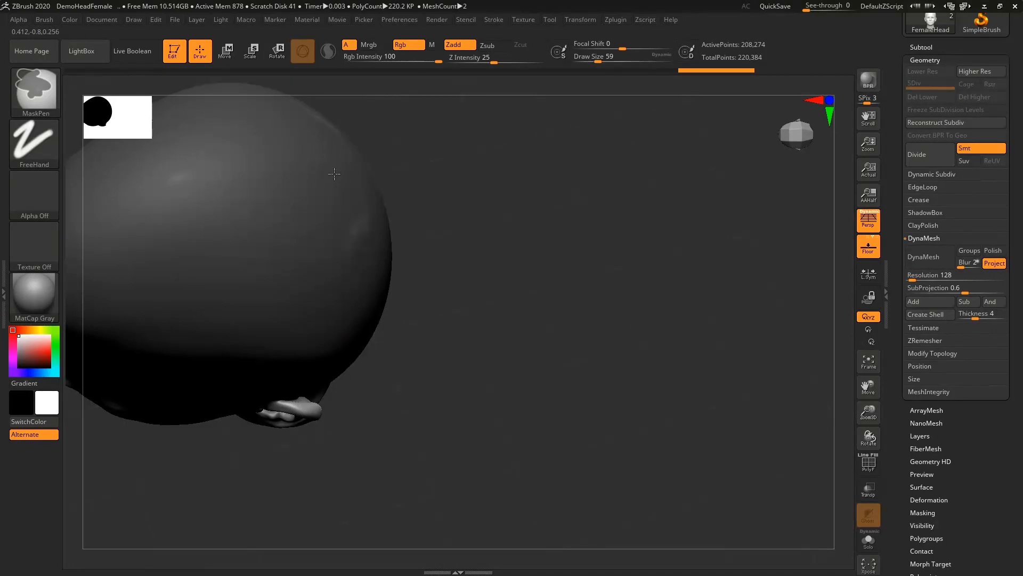
{"action": "right_click_drag", "start_coordinate": [355, 216], "coordinate": [367, 189], "text": "ctrl"}
{"action": "right_click_drag", "start_coordinate": [368, 189], "coordinate": [416, 162]}
{"action": "right_click_drag", "start_coordinate": [427, 229], "coordinate": [397, 247], "text": "ctrl"}
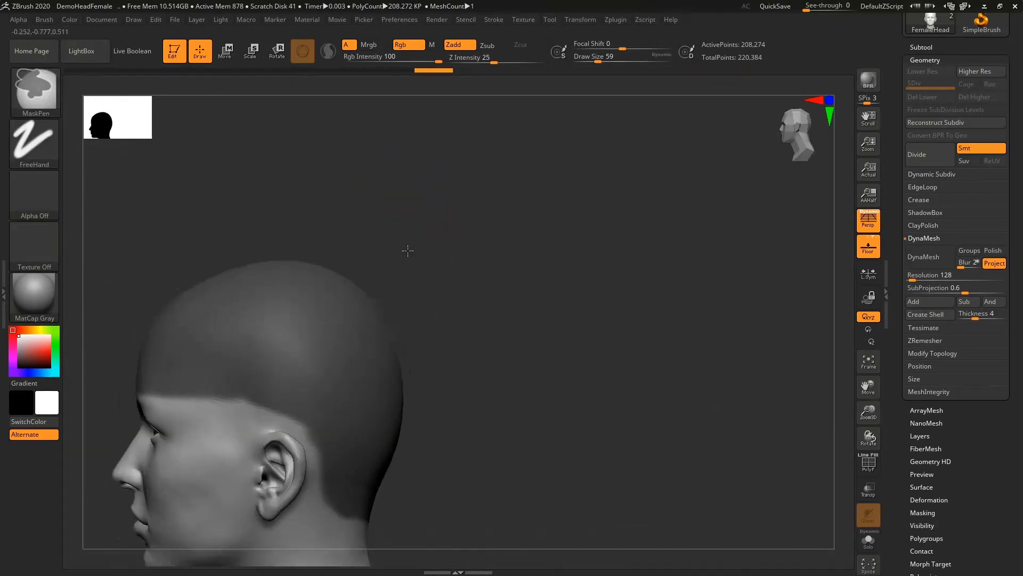
{"action": "mouse_move", "coordinate": [472, 227]}
{"action": "left_mouse_down", "text": "ctrl"}
{"action": "mouse_move", "coordinate": [167, 337]}
{"action": "mouse_move", "coordinate": [92, 388]}
{"action": "left_mouse_up", "text": "ctrl"}
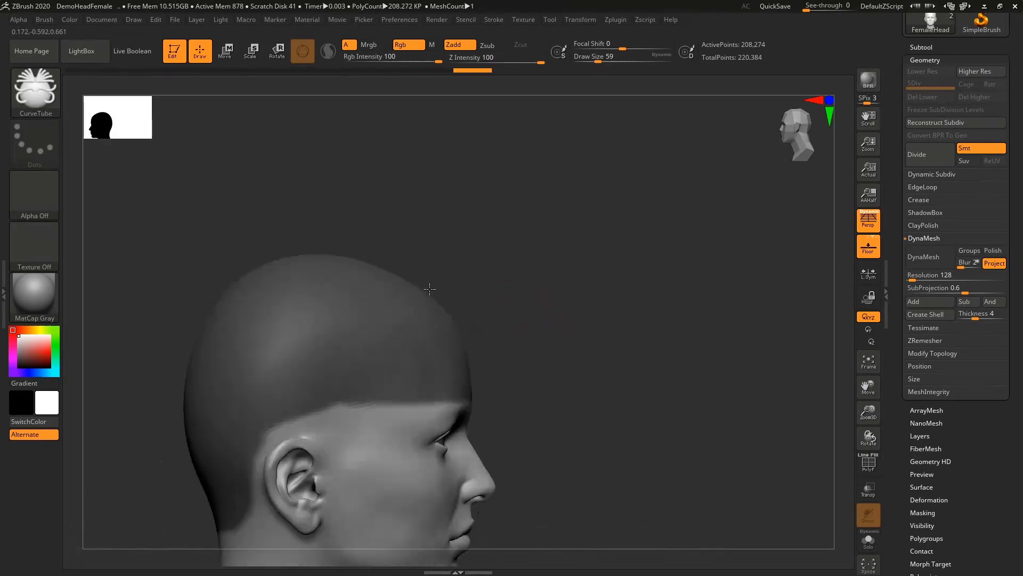
{"action": "left_click_drag", "start_coordinate": [430, 288], "coordinate": [450, 279]}
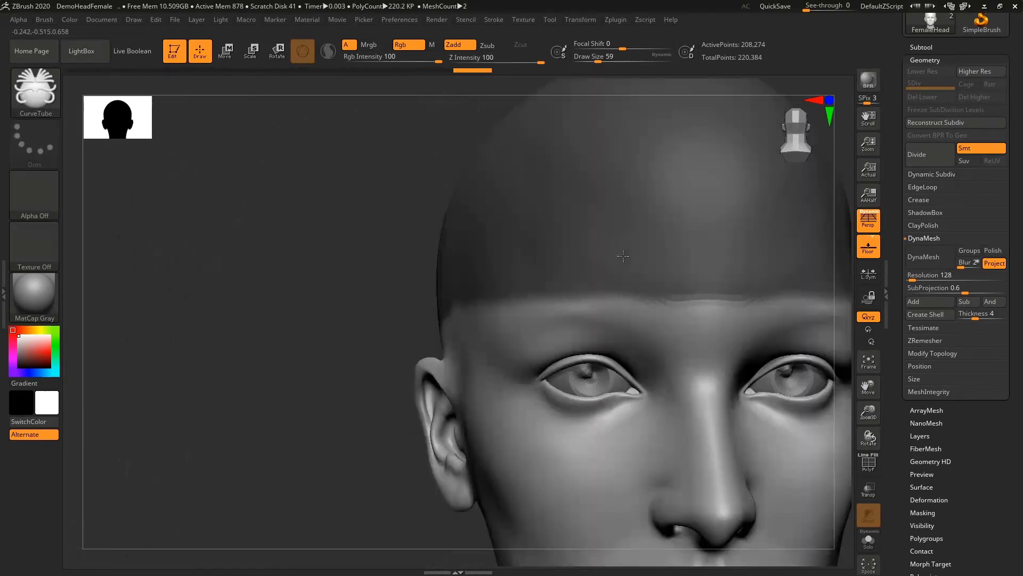
Lower the mask's hairline toward the right brow and temple, and mask a sideburn in front of the right ear
{"action": "right_click_drag", "start_coordinate": [624, 256], "coordinate": [440, 275]}
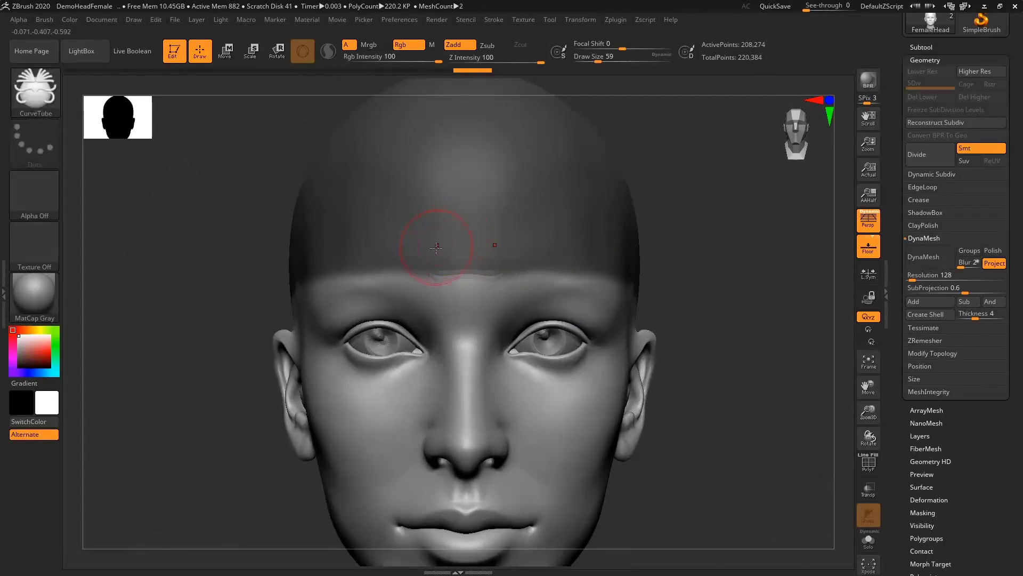
{"action": "key", "text": "ctrl"}
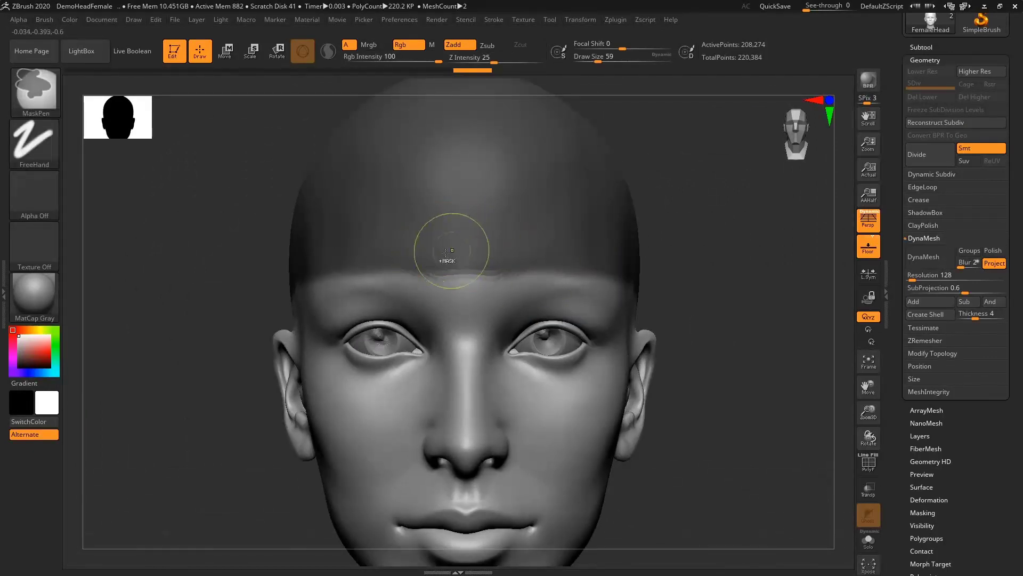
{"action": "left_click_drag", "start_coordinate": [444, 244], "coordinate": [348, 271], "text": "ctrl"}
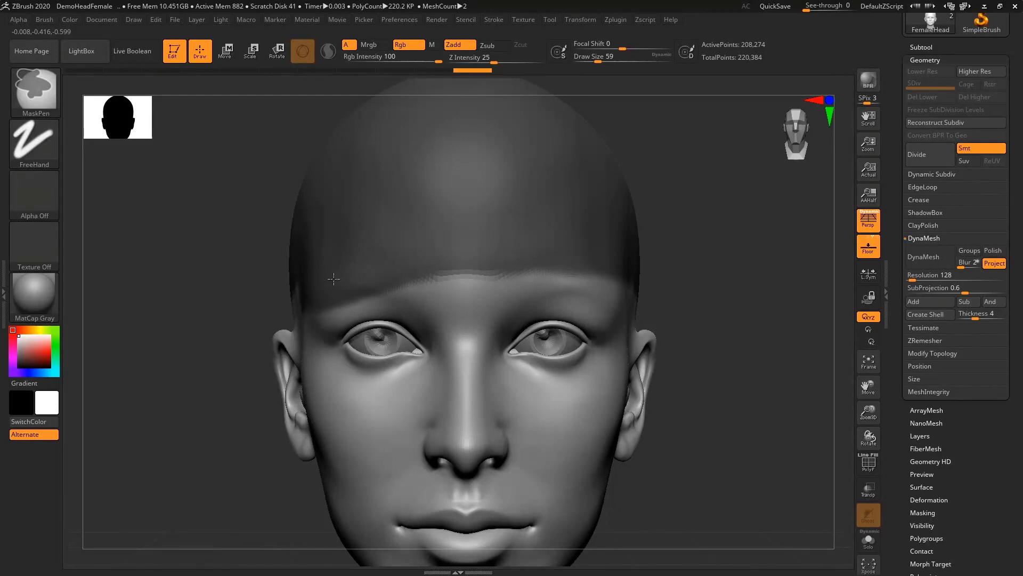
{"action": "right_click_drag", "start_coordinate": [333, 278], "coordinate": [398, 259]}
{"action": "left_click_drag", "start_coordinate": [299, 289], "coordinate": [230, 302], "text": "ctrl"}
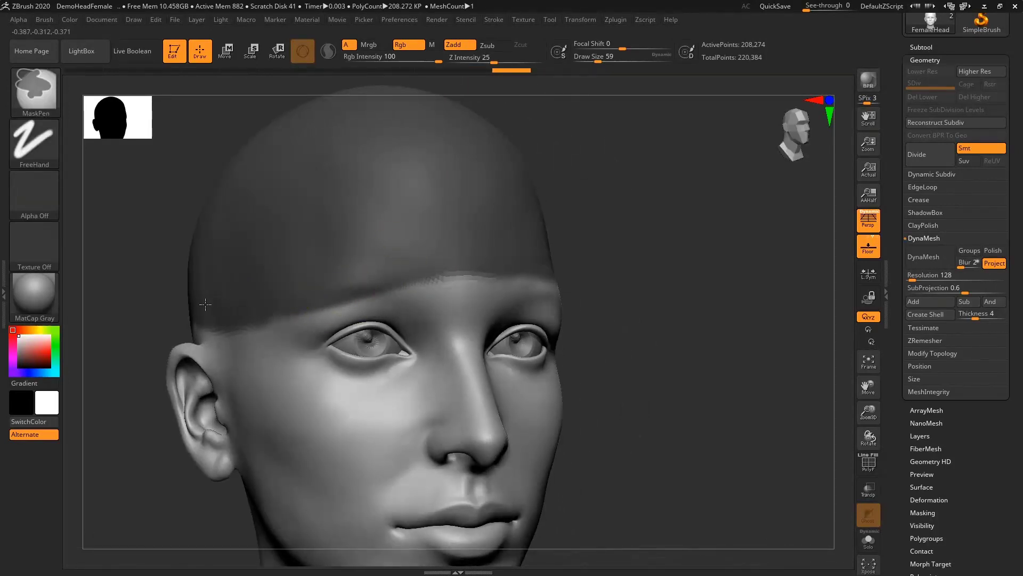
{"action": "mouse_move", "coordinate": [285, 318]}
{"action": "left_mouse_down", "text": "ctrl"}
{"action": "mouse_move", "coordinate": [254, 362]}
{"action": "mouse_move", "coordinate": [257, 391]}
{"action": "left_mouse_up", "text": "ctrl"}
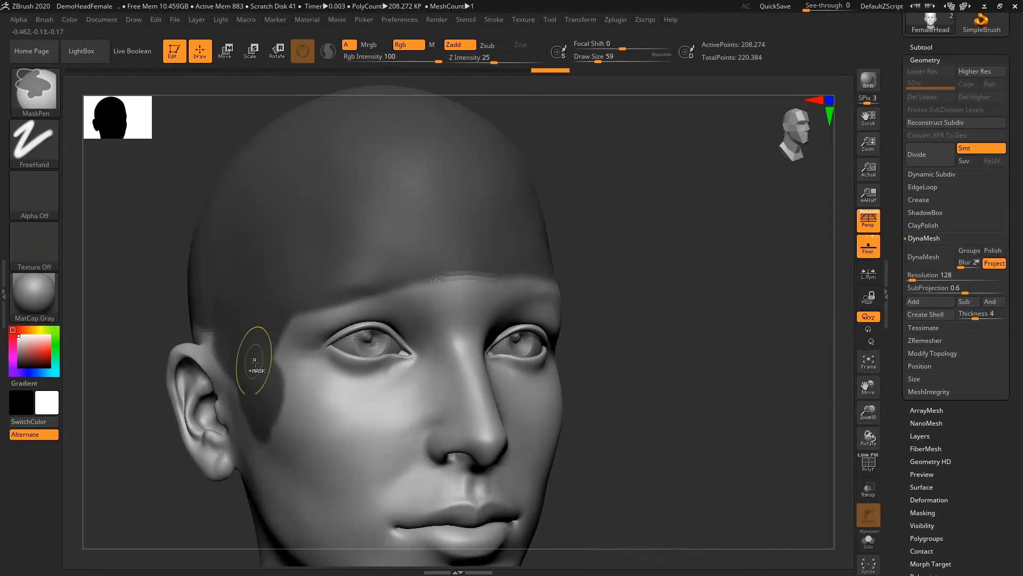
Unmask the forehead above the left brow along a diagonal rising toward the left temple, forming a side-swept hairline
{"action": "right_click_drag", "start_coordinate": [611, 252], "coordinate": [592, 277]}
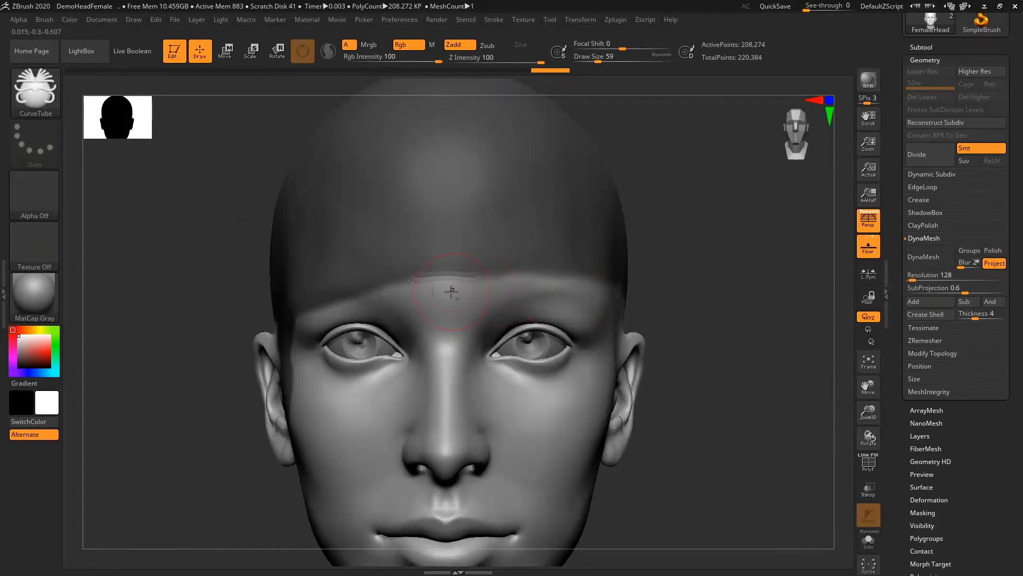
{"action": "left_click_drag", "start_coordinate": [464, 290], "coordinate": [520, 282]}
{"action": "key", "text": "ctrl+z"}
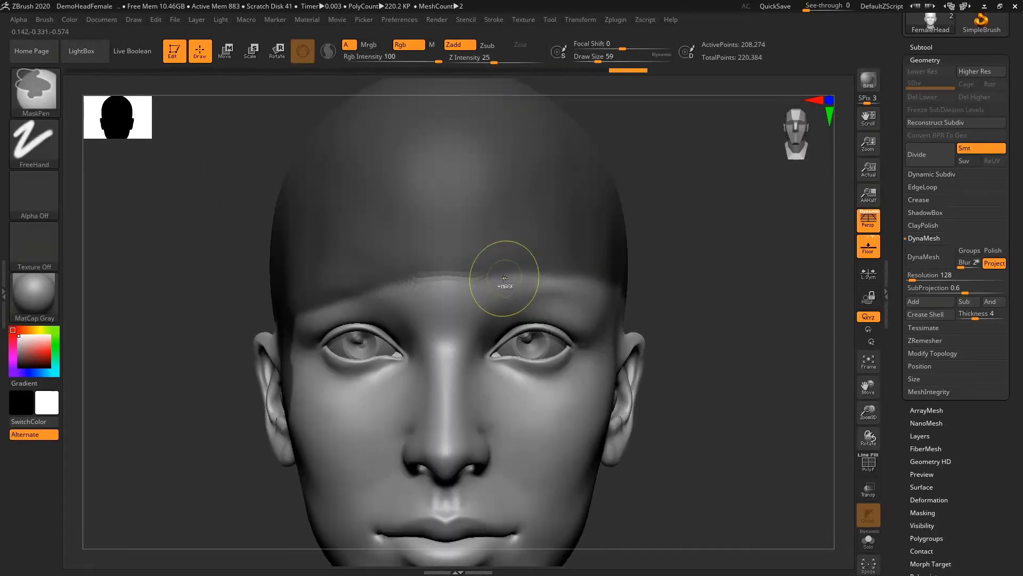
{"action": "key", "text": "ctrl+z"}
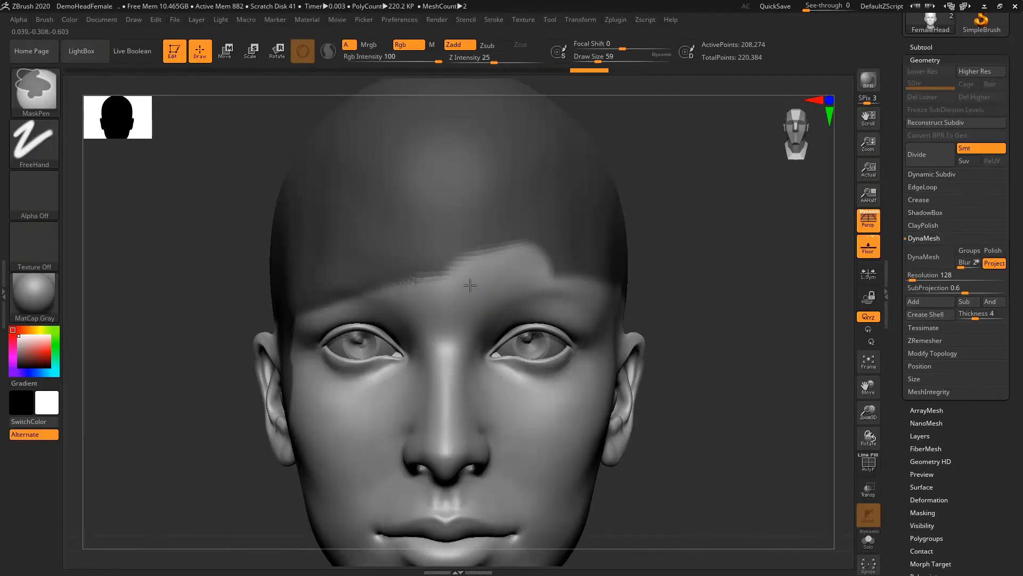
{"action": "mouse_move", "coordinate": [470, 285]}
{"action": "left_mouse_down"}
{"action": "mouse_move", "coordinate": [638, 249]}
{"action": "mouse_move", "coordinate": [623, 245]}
{"action": "left_mouse_up"}
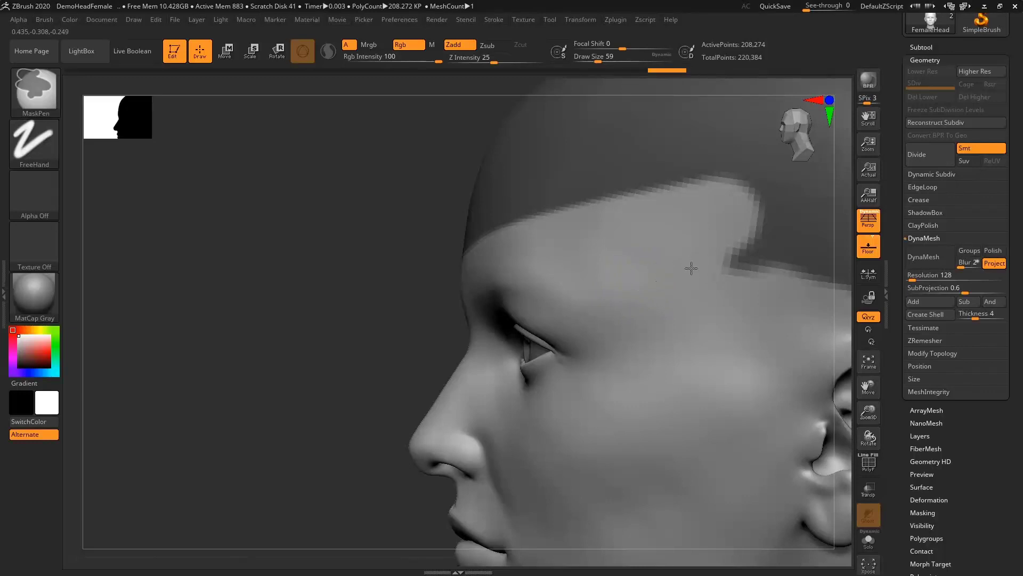
{"action": "left_click_drag", "start_coordinate": [691, 269], "coordinate": [727, 278], "text": "ctrl+alt"}
Mask a sideburn in front of the left ear and clean up the hairline edge at the temple and diagonal fringe
{"action": "mouse_move", "coordinate": [746, 251]}
{"action": "right_mouse_down", "text": "alt"}
{"action": "mouse_move", "coordinate": [610, 302]}
{"action": "mouse_move", "coordinate": [480, 293]}
{"action": "right_mouse_up", "text": "alt"}
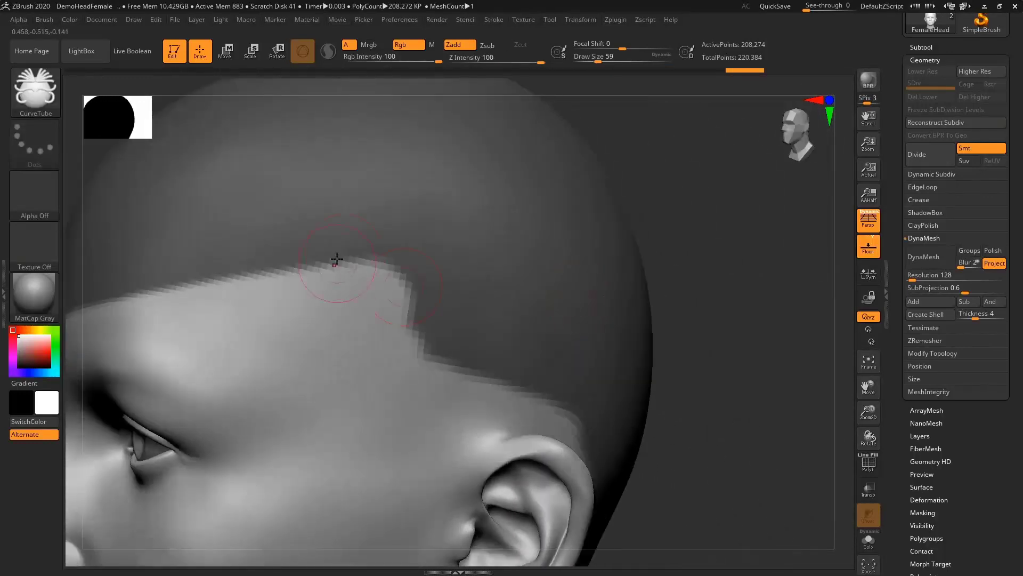
{"action": "mouse_move", "coordinate": [416, 238]}
{"action": "left_mouse_down", "text": "ctrl"}
{"action": "mouse_move", "coordinate": [224, 265]}
{"action": "mouse_move", "coordinate": [316, 256]}
{"action": "mouse_move", "coordinate": [340, 280]}
{"action": "mouse_move", "coordinate": [291, 309]}
{"action": "mouse_move", "coordinate": [341, 373]}
{"action": "mouse_move", "coordinate": [394, 325]}
{"action": "mouse_move", "coordinate": [387, 379]}
{"action": "mouse_move", "coordinate": [427, 415]}
{"action": "mouse_move", "coordinate": [491, 373]}
{"action": "mouse_move", "coordinate": [336, 475]}
{"action": "mouse_move", "coordinate": [371, 473]}
{"action": "mouse_move", "coordinate": [320, 410]}
{"action": "mouse_move", "coordinate": [336, 544]}
{"action": "left_mouse_up", "text": "ctrl"}
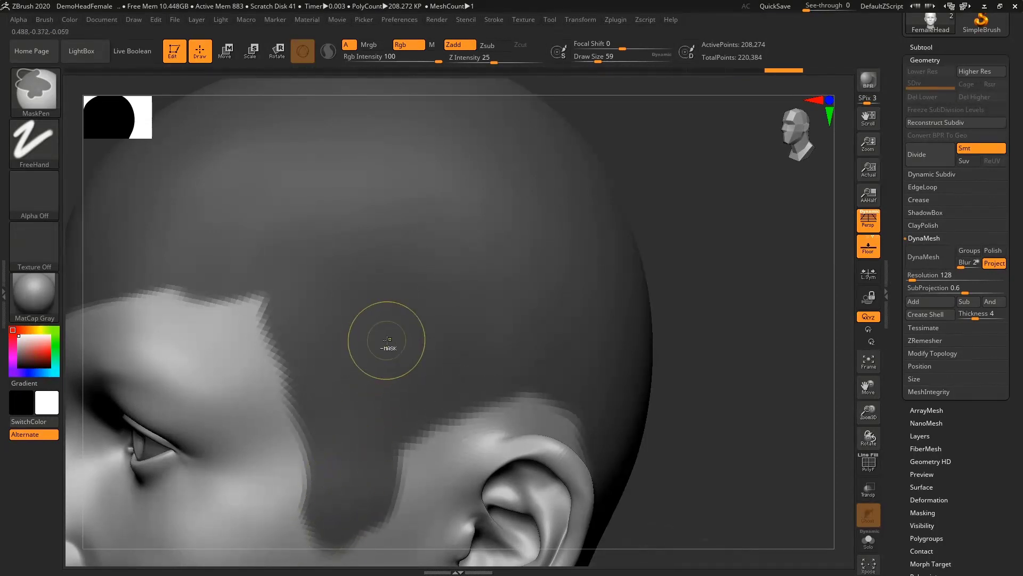
{"action": "right_click_drag", "start_coordinate": [387, 340], "coordinate": [393, 326], "text": "ctrl"}
{"action": "mouse_move", "coordinate": [351, 370]}
{"action": "left_mouse_down", "text": "ctrl"}
{"action": "mouse_move", "coordinate": [321, 322]}
{"action": "mouse_move", "coordinate": [276, 287]}
{"action": "left_mouse_up", "text": "ctrl"}
{"action": "right_click_drag", "start_coordinate": [283, 285], "coordinate": [407, 267]}
{"action": "mouse_move", "coordinate": [192, 308]}
{"action": "left_mouse_down", "text": "ctrl"}
{"action": "mouse_move", "coordinate": [128, 362]}
{"action": "mouse_move", "coordinate": [296, 288]}
{"action": "left_mouse_up", "text": "ctrl"}
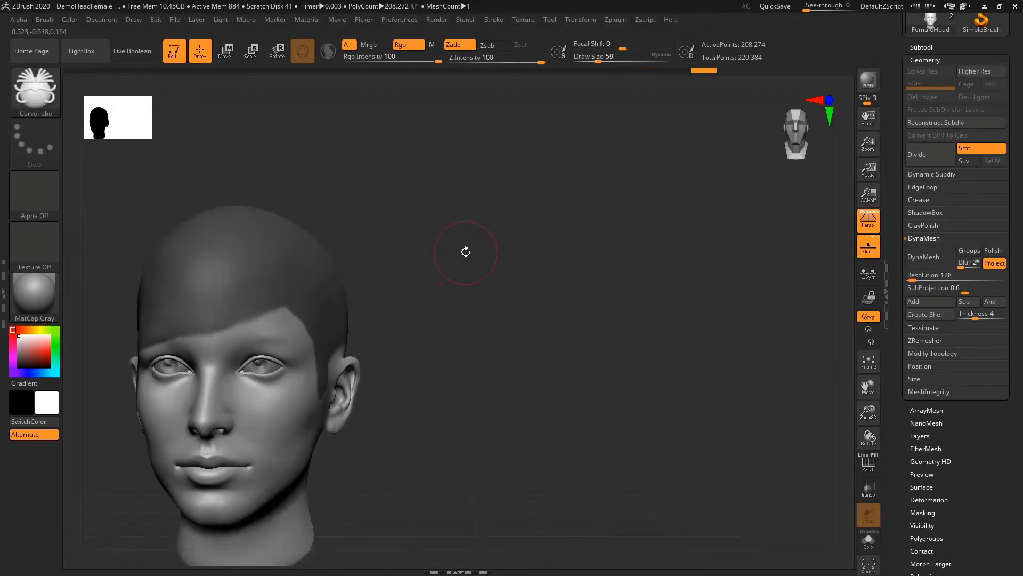
Preview an extraction of the masked hair cap with smoothing 5 and thickness 0.02
{"action": "mouse_move", "coordinate": [466, 247]}
{"action": "right_mouse_down"}
{"action": "mouse_move", "coordinate": [535, 251]}
{"action": "mouse_move", "coordinate": [497, 247]}
{"action": "right_mouse_up"}
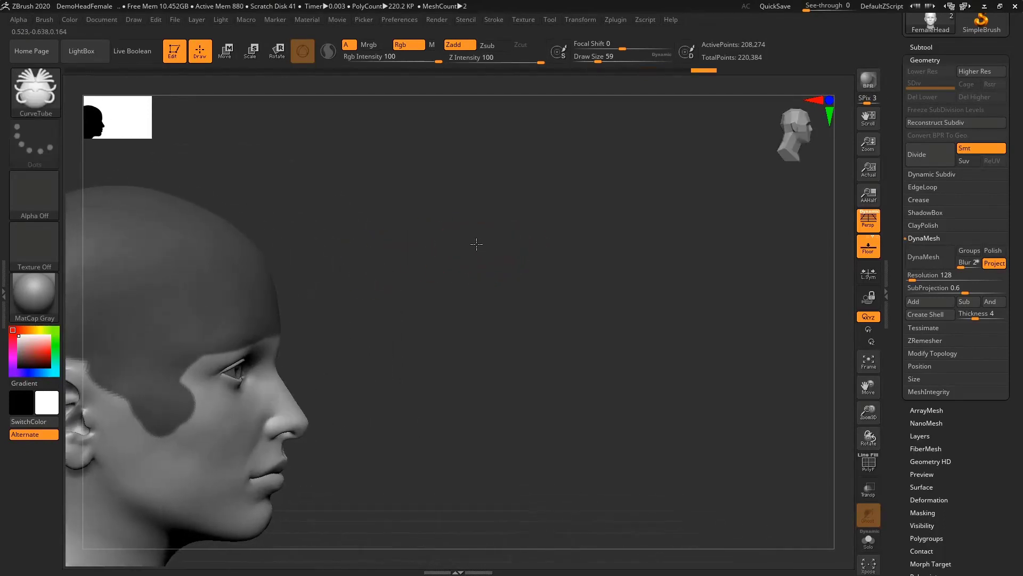
{"action": "mouse_move", "coordinate": [425, 251]}
{"action": "right_mouse_down", "text": "ctrl"}
{"action": "mouse_move", "coordinate": [573, 253]}
{"action": "mouse_move", "coordinate": [444, 259]}
{"action": "right_mouse_up", "text": "ctrl"}
{"action": "right_click_drag", "start_coordinate": [597, 234], "coordinate": [656, 291], "text": "ctrl"}
{"action": "left_click", "coordinate": [924, 48]}
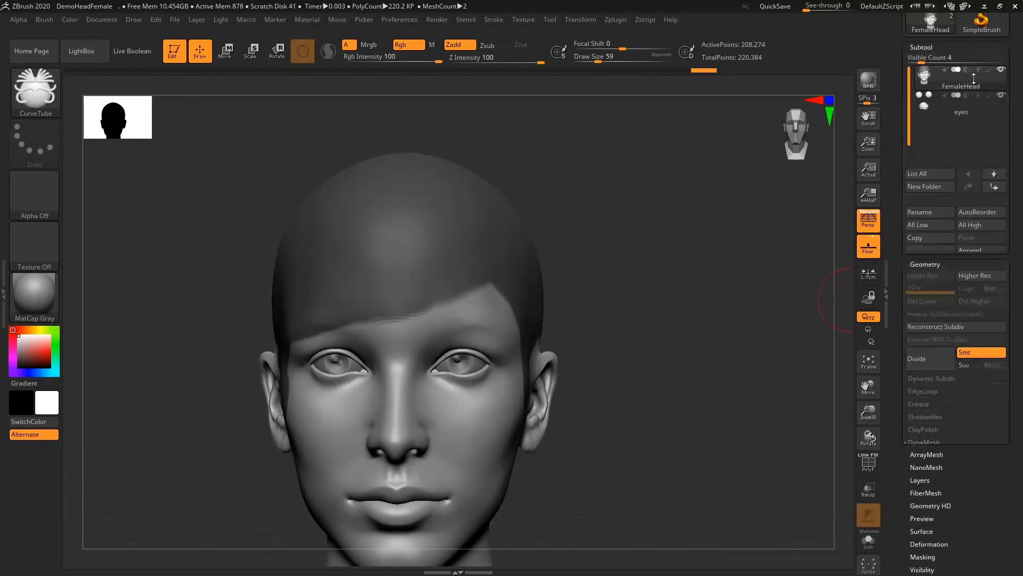
{"action": "left_click", "coordinate": [926, 431]}
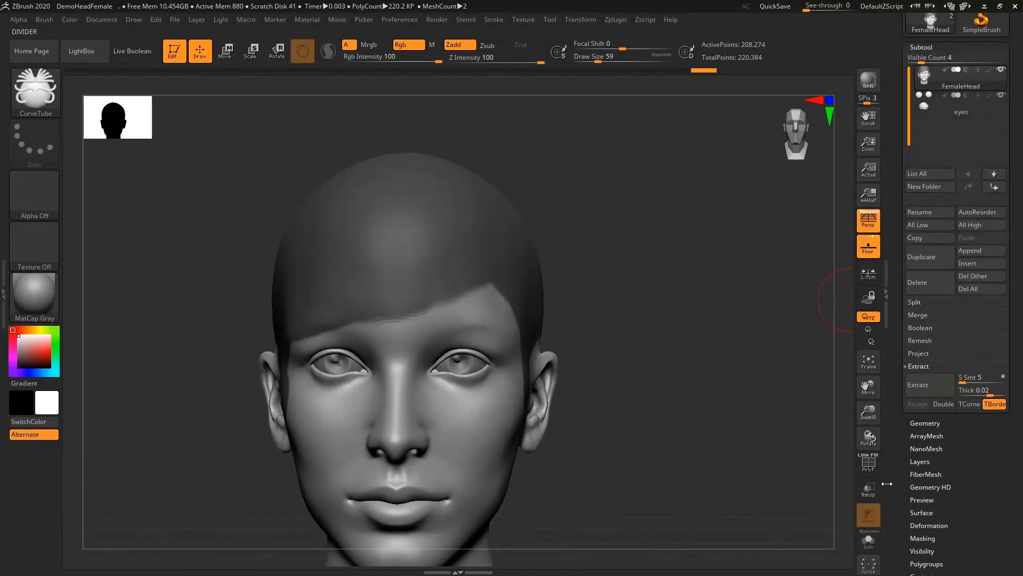
{"action": "left_click", "coordinate": [934, 387]}
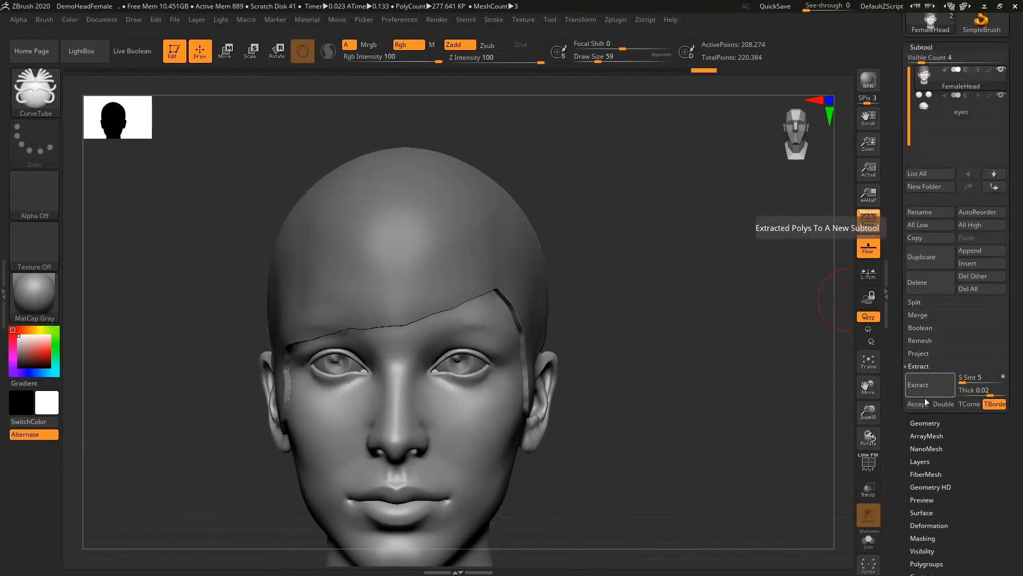
Lower the extraction smoothing to 3 and finally 1, re-previewing the hair cap each time, and accept it as a new subtool
{"action": "left_click", "coordinate": [974, 381]}
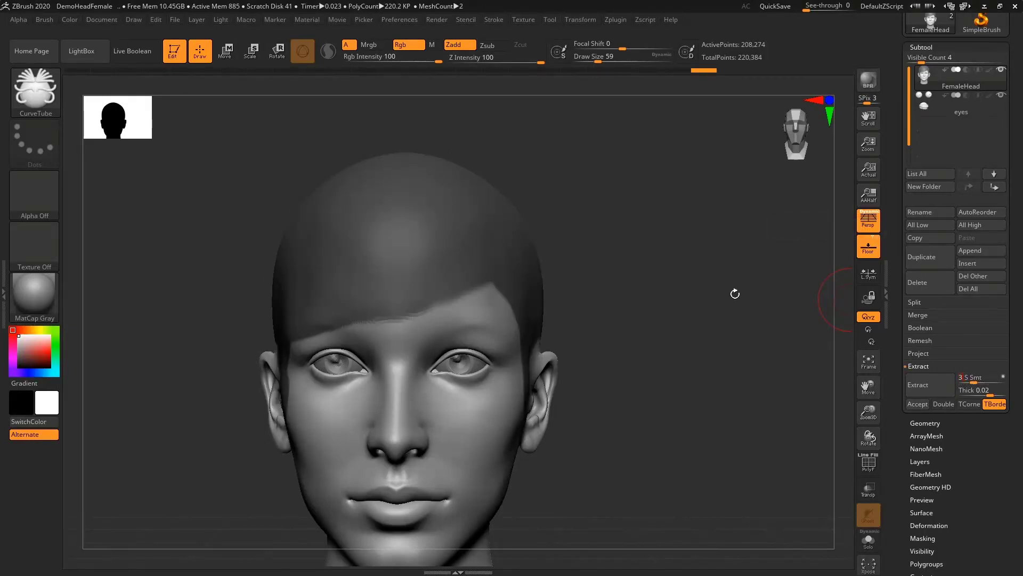
{"action": "left_click", "coordinate": [929, 387]}
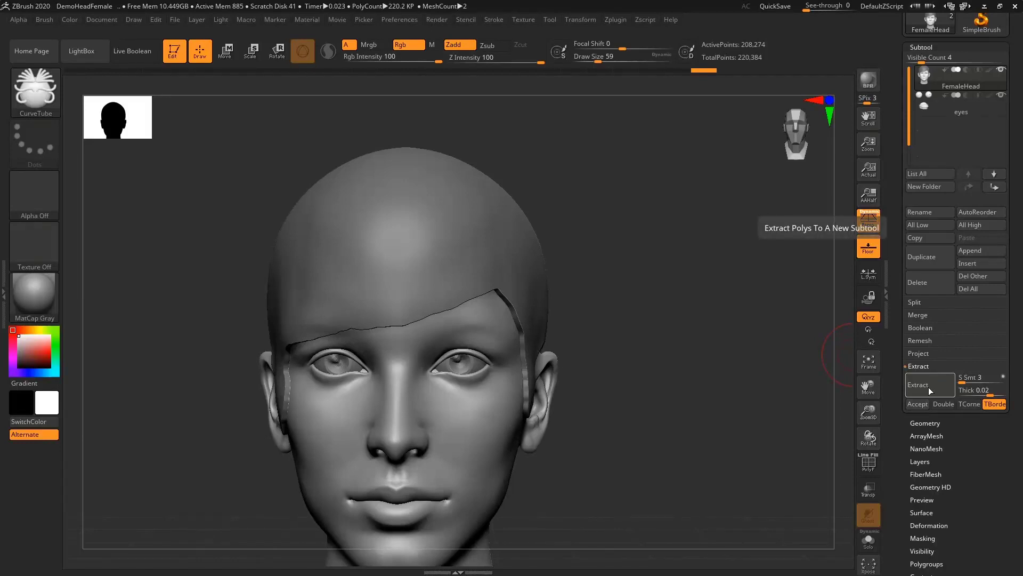
{"action": "left_click", "coordinate": [960, 380]}
{"action": "left_click", "coordinate": [936, 386]}
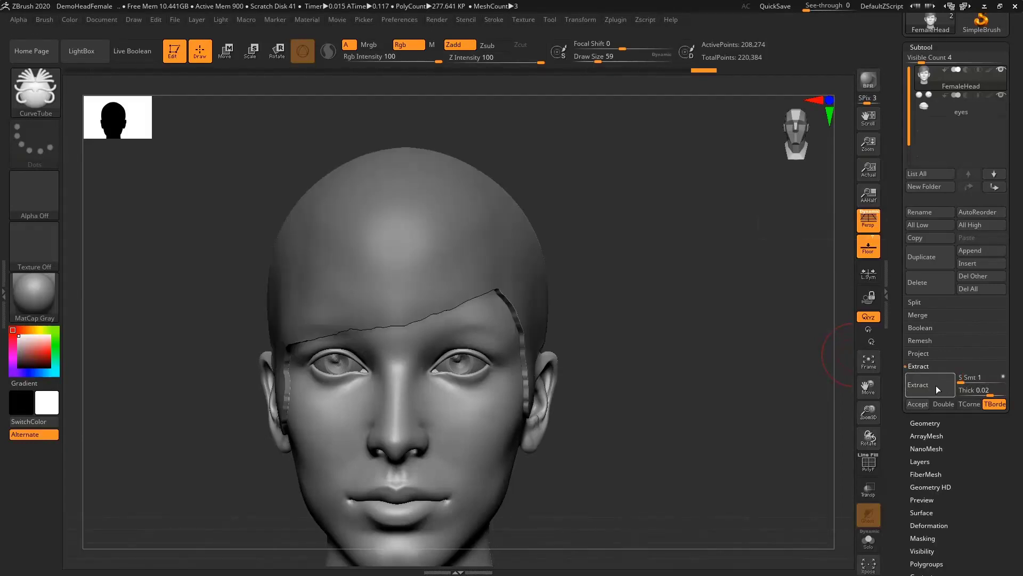
{"action": "left_click", "coordinate": [920, 405]}
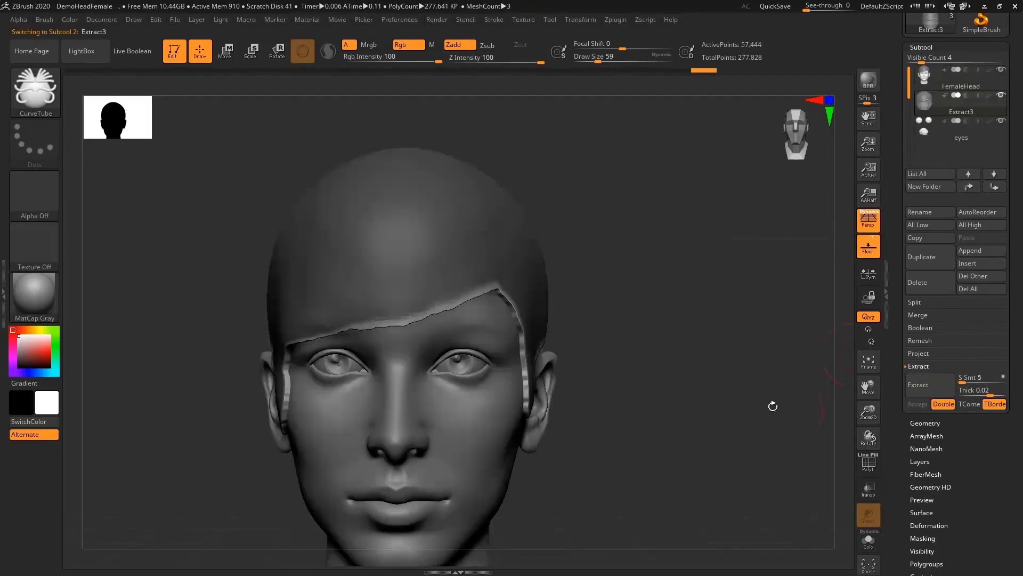
Smooth the extracted hair cap's edge along the diagonal fringe and behind the left ear toward the nape
{"action": "key", "text": "shift"}
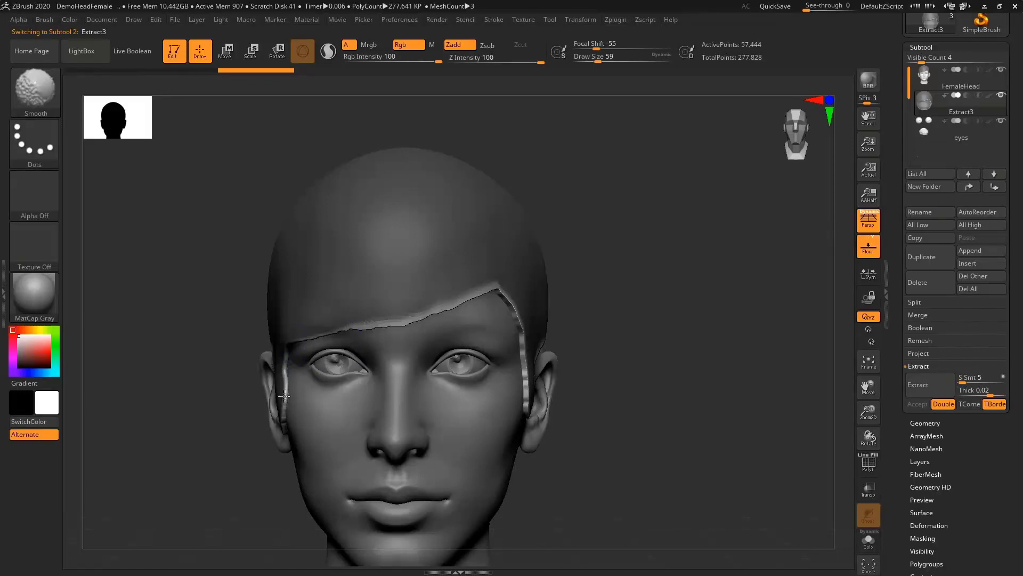
{"action": "left_click_drag", "start_coordinate": [286, 385], "coordinate": [470, 302], "text": "shift"}
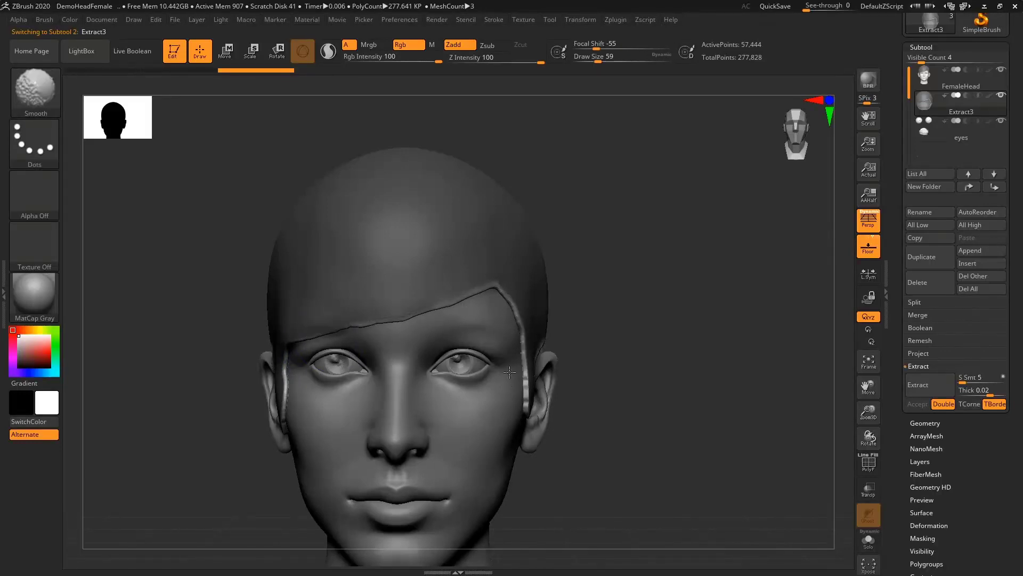
{"action": "mouse_move", "coordinate": [618, 392]}
{"action": "left_mouse_down"}
{"action": "mouse_move", "coordinate": [511, 400]}
{"action": "mouse_move", "coordinate": [434, 433]}
{"action": "mouse_move", "coordinate": [510, 367]}
{"action": "mouse_move", "coordinate": [609, 420]}
{"action": "left_mouse_up"}
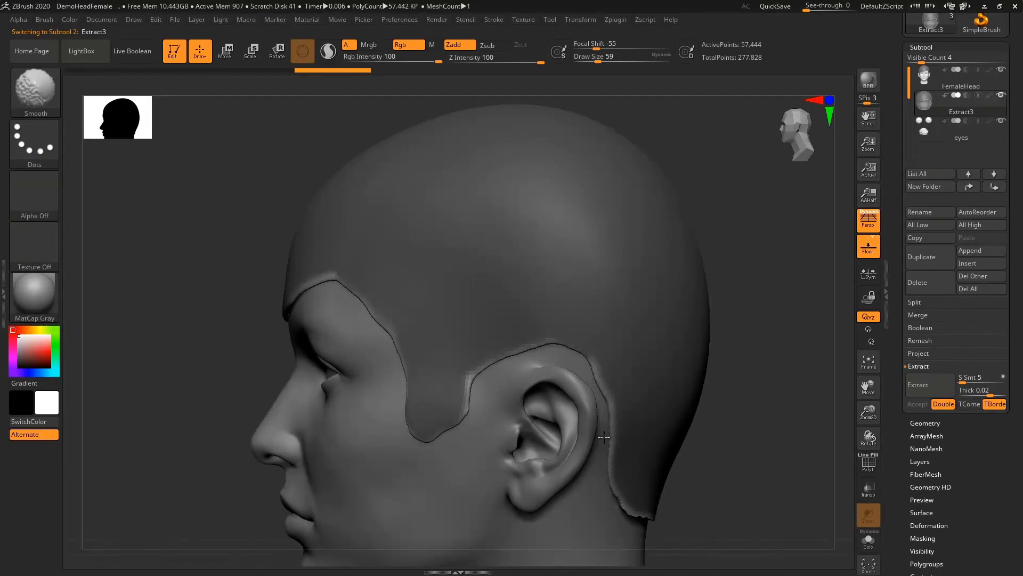
{"action": "left_click_drag", "start_coordinate": [604, 520], "coordinate": [573, 446], "text": "shift"}
{"action": "mouse_move", "coordinate": [549, 365]}
{"action": "right_mouse_down"}
{"action": "mouse_move", "coordinate": [663, 320]}
{"action": "mouse_move", "coordinate": [507, 376]}
{"action": "right_mouse_up"}
{"action": "right_click_drag", "start_coordinate": [663, 420], "coordinate": [515, 370], "text": "alt"}
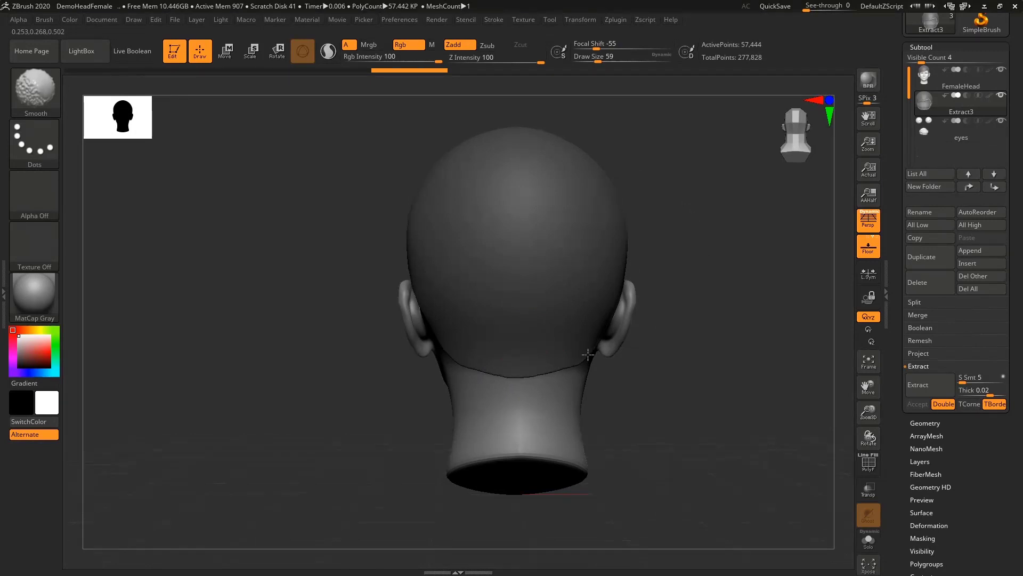
Smooth the hair cap's edge from above the right ear to the temple, and clear the mask on the cap
{"action": "right_click_drag", "start_coordinate": [588, 354], "coordinate": [523, 342]}
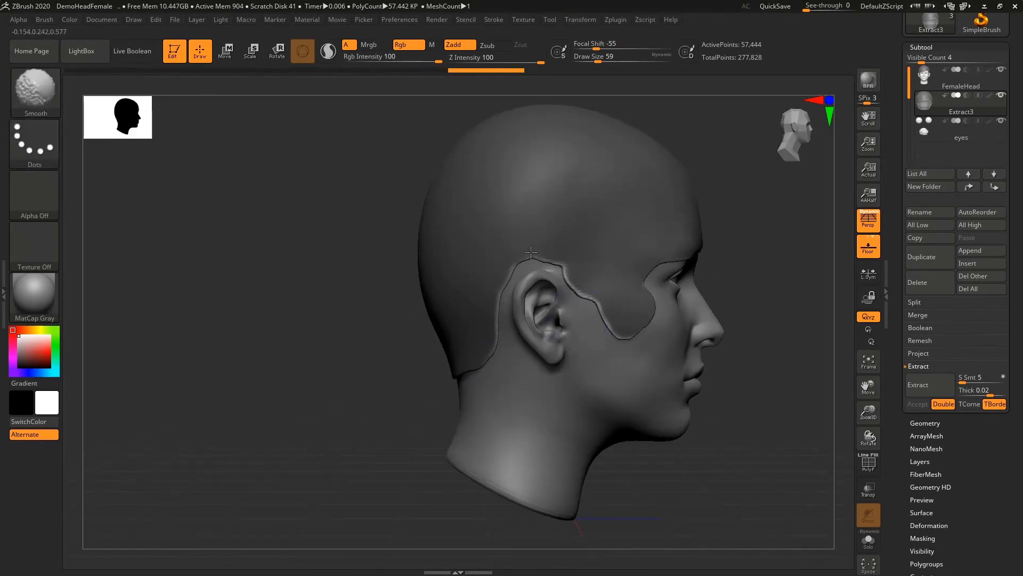
{"action": "mouse_move", "coordinate": [531, 252]}
{"action": "left_mouse_down", "text": "shift"}
{"action": "mouse_move", "coordinate": [623, 335]}
{"action": "mouse_move", "coordinate": [657, 255]}
{"action": "left_mouse_up", "text": "shift"}
{"action": "mouse_move", "coordinate": [544, 306]}
{"action": "right_mouse_down", "text": "shift"}
{"action": "mouse_move", "coordinate": [490, 303]}
{"action": "mouse_move", "coordinate": [434, 229]}
{"action": "right_mouse_up", "text": "shift"}
{"action": "right_click_drag", "start_coordinate": [503, 182], "coordinate": [556, 274], "text": "alt"}
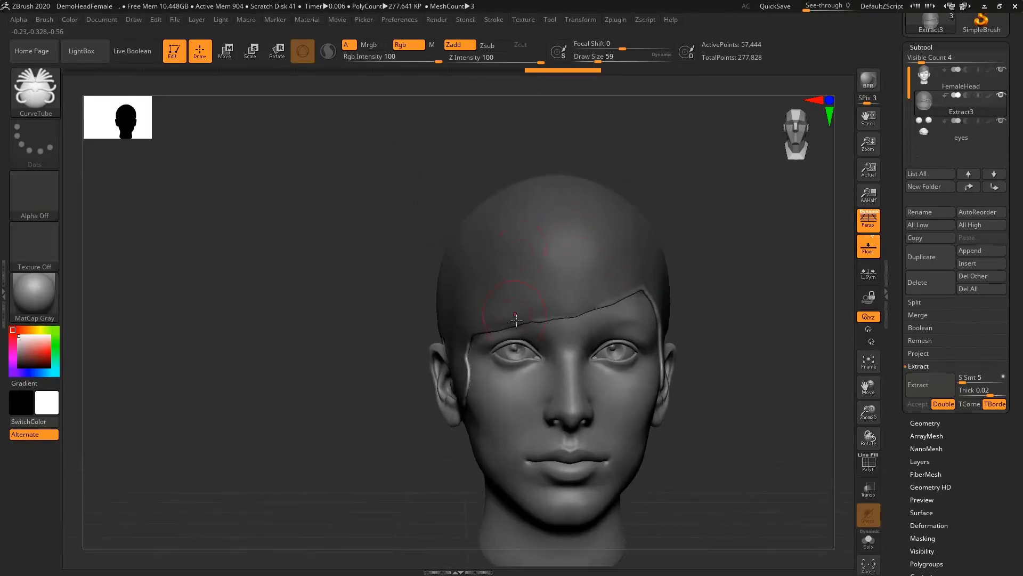
{"action": "left_click_drag", "start_coordinate": [751, 284], "coordinate": [733, 330], "text": "ctrl"}
{"action": "right_click_drag", "start_coordinate": [695, 316], "coordinate": [698, 295]}
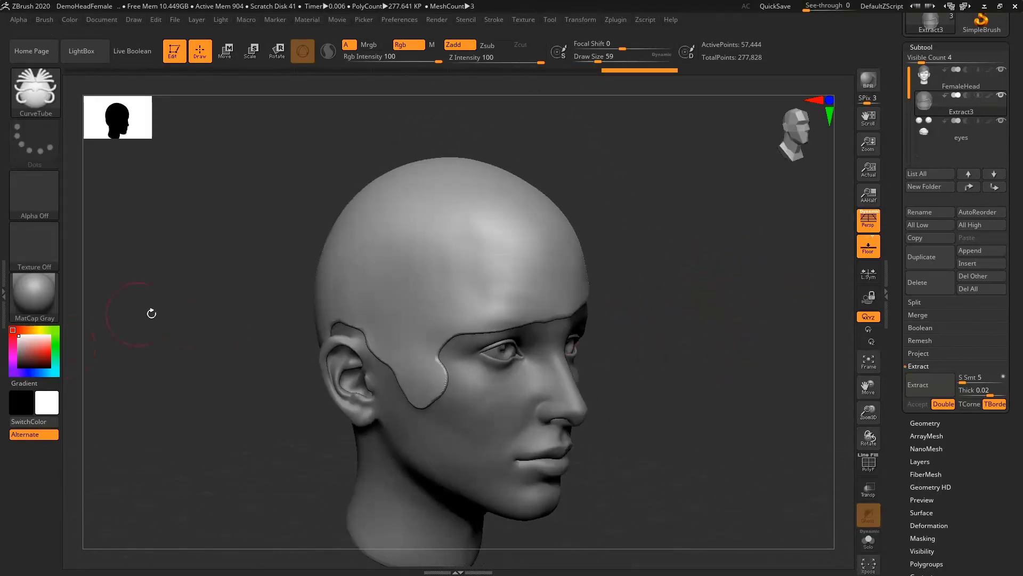
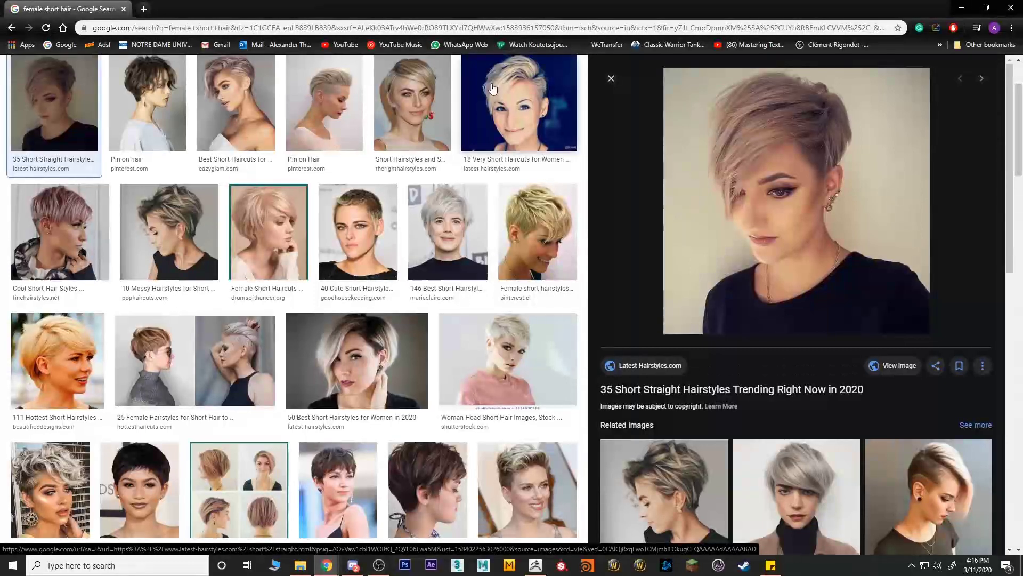
Minimize the browser with the short hair reference images and return to ZBrush
{"action": "left_click", "coordinate": [962, 10]}
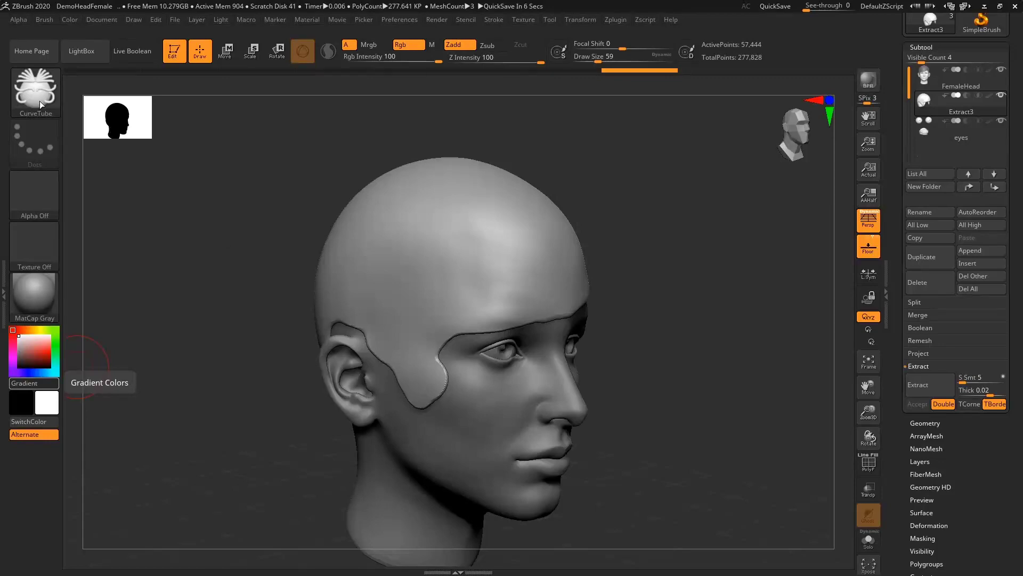
{"action": "left_click", "coordinate": [31, 74]}
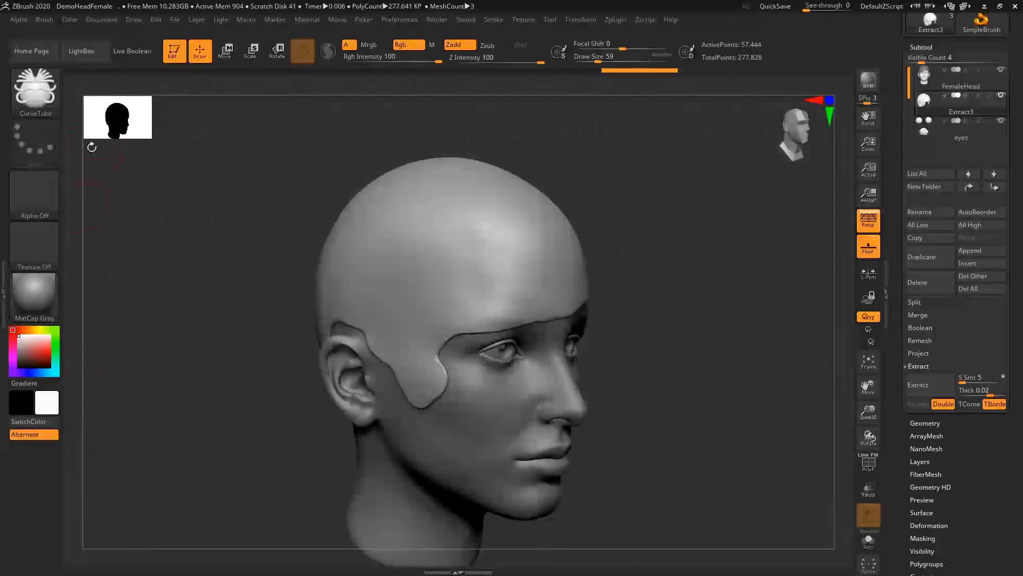
{"action": "left_click", "coordinate": [46, 99]}
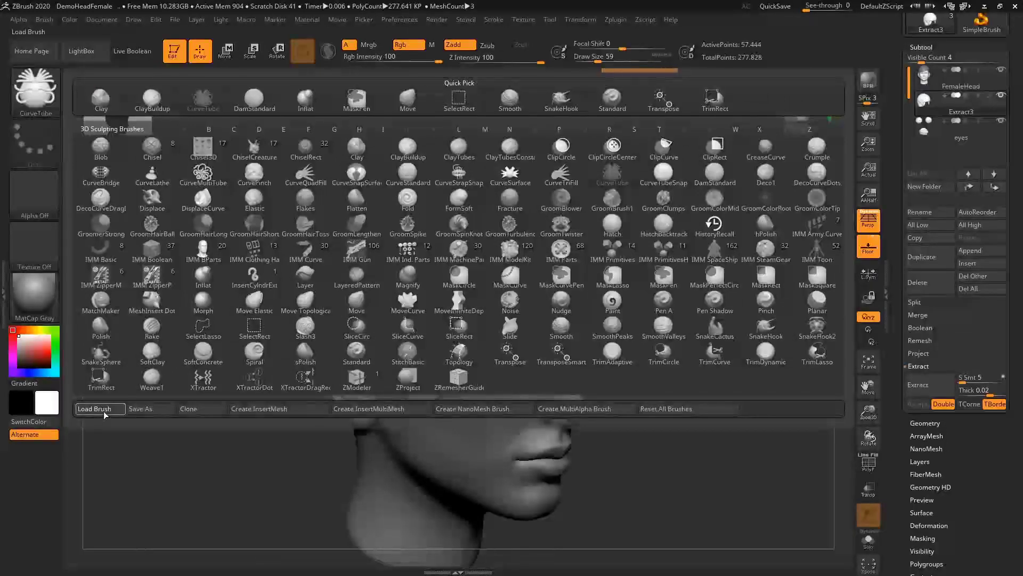
{"action": "left_click", "coordinate": [106, 409]}
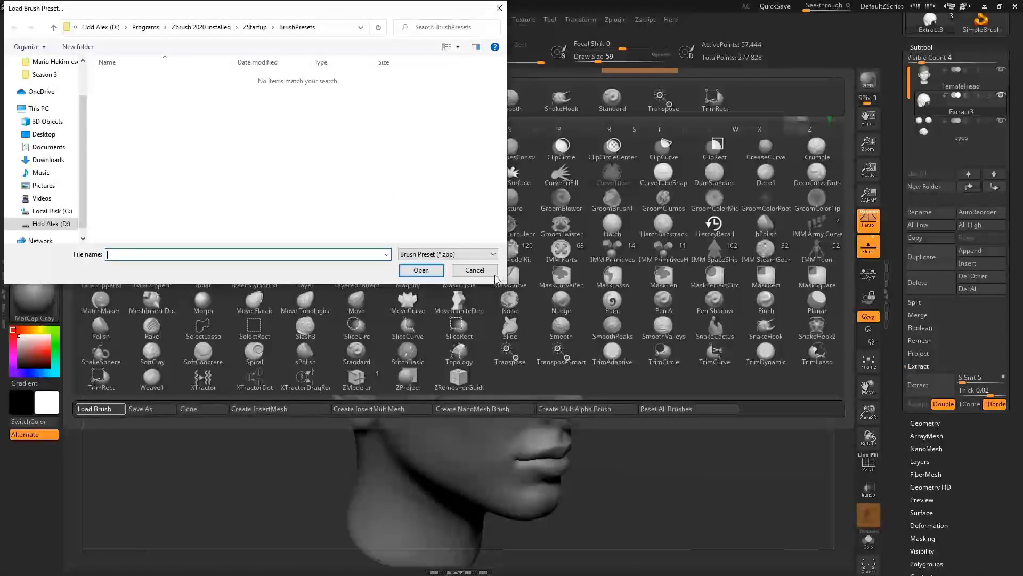
{"action": "left_click", "coordinate": [476, 271]}
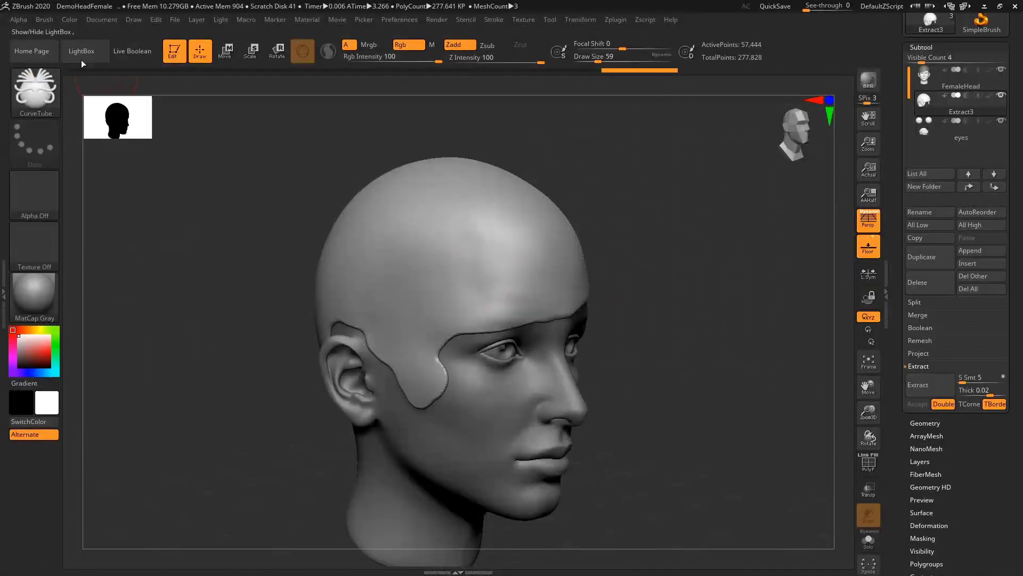
Load the makkon hair curve brush preset from the Downloads folder on the D: drive
{"action": "left_click", "coordinate": [34, 91]}
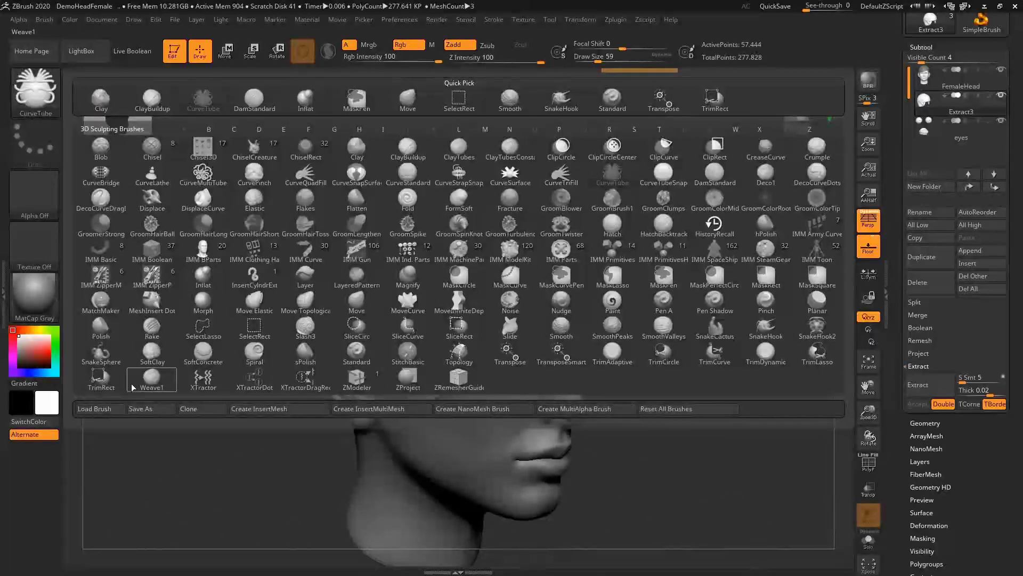
{"action": "mouse_move", "coordinate": [150, 376]}
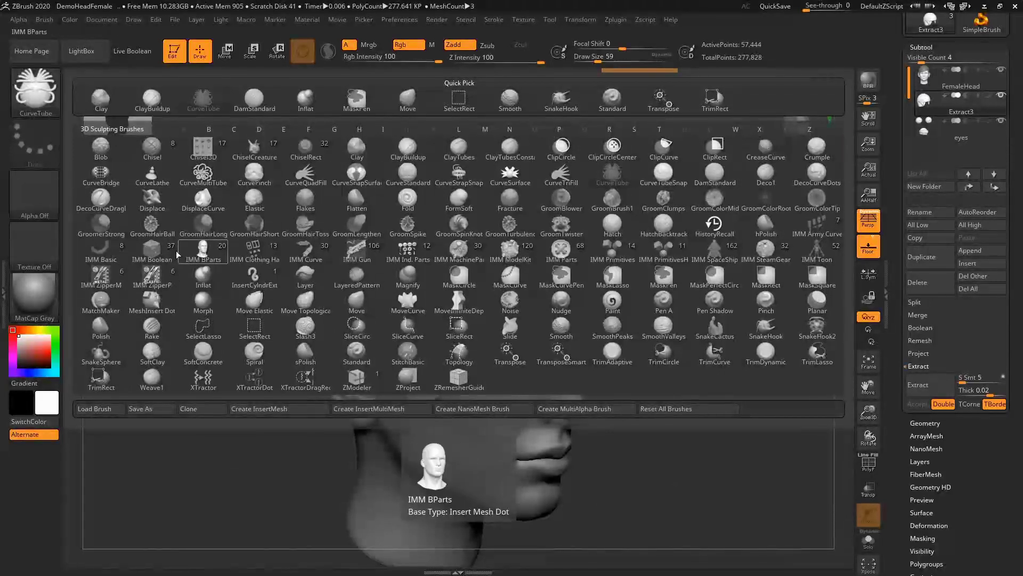
{"action": "left_click", "coordinate": [87, 409]}
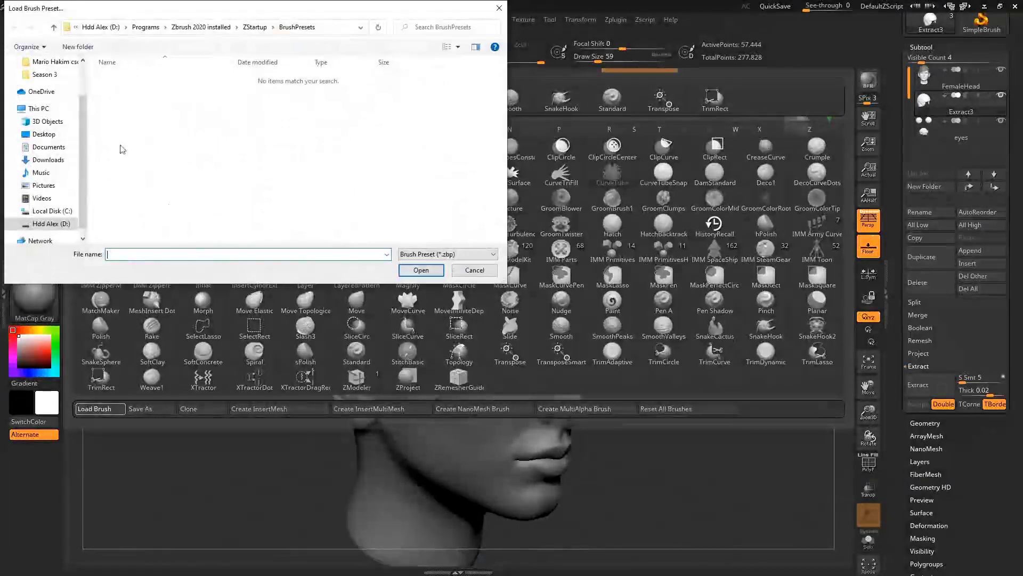
{"action": "mouse_move", "coordinate": [77, 123]}
{"action": "left_mouse_down"}
{"action": "mouse_move", "coordinate": [78, 96]}
{"action": "mouse_move", "coordinate": [58, 113]}
{"action": "left_mouse_up"}
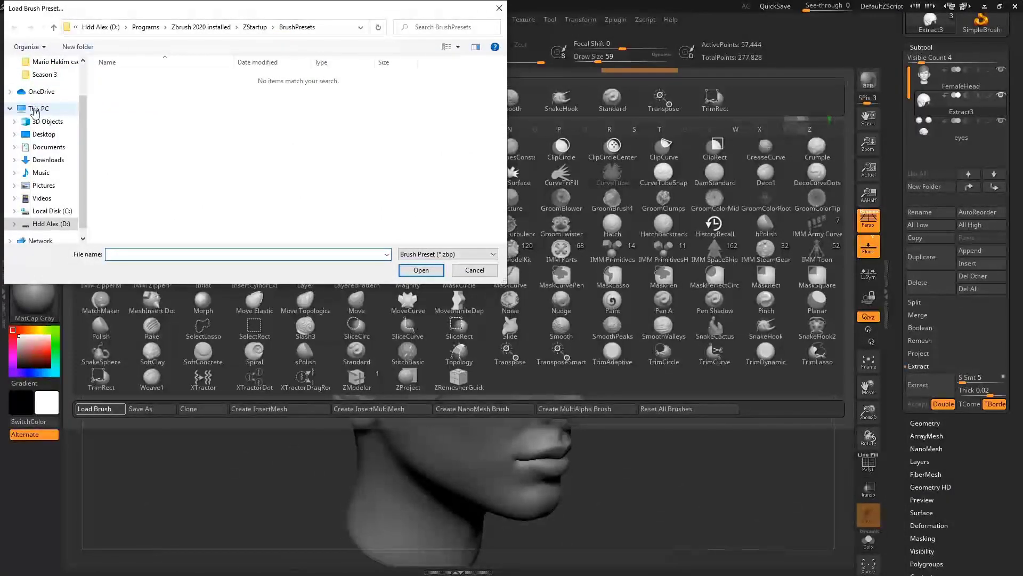
{"action": "left_click", "coordinate": [37, 109]}
{"action": "double_click", "coordinate": [320, 197]}
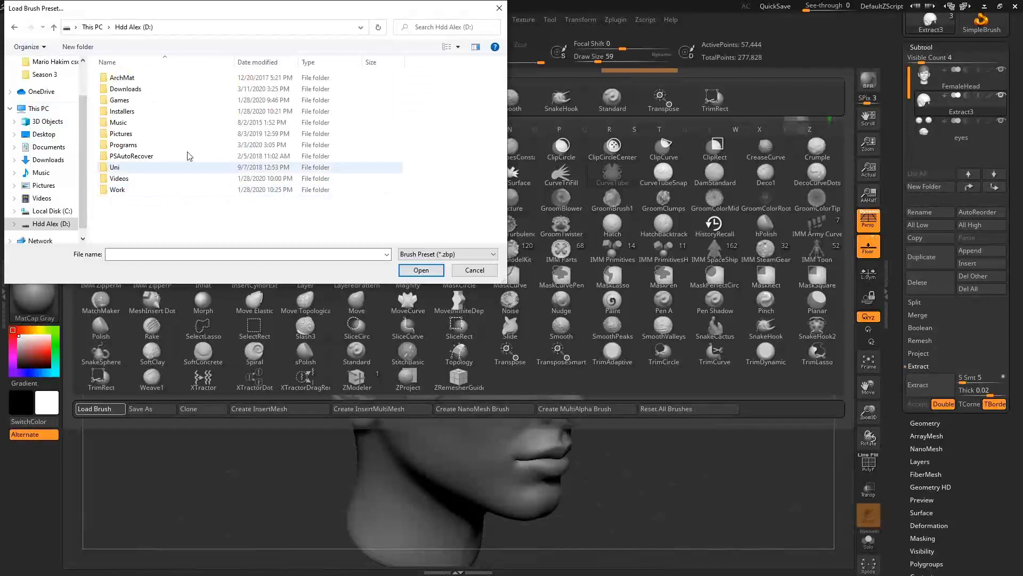
{"action": "double_click", "coordinate": [130, 89]}
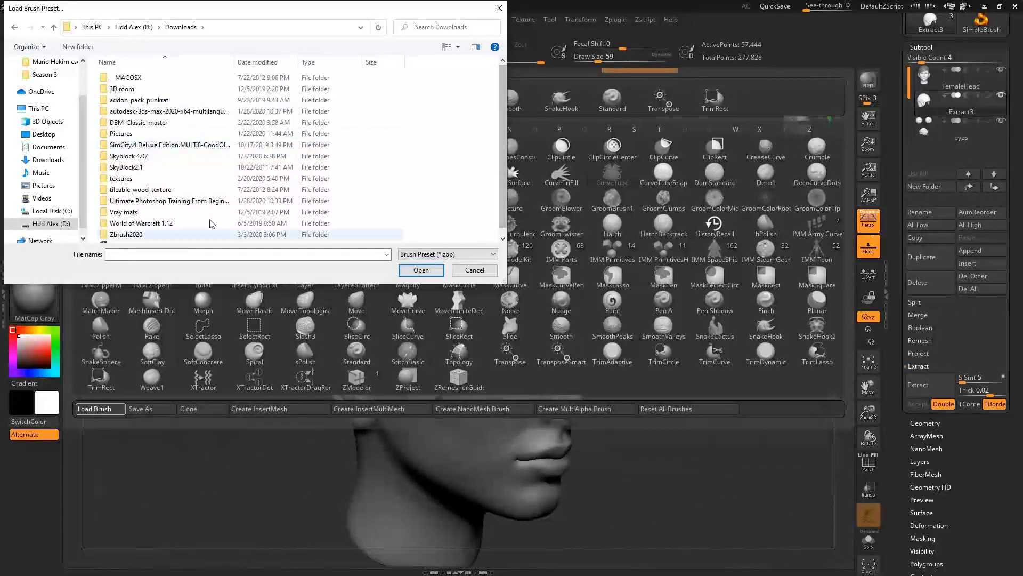
{"action": "scroll", "coordinate": [137, 235], "scroll_direction": "down", "scroll_amount": 1}
{"action": "left_click", "coordinate": [138, 237]}
{"action": "double_click", "coordinate": [137, 239]}
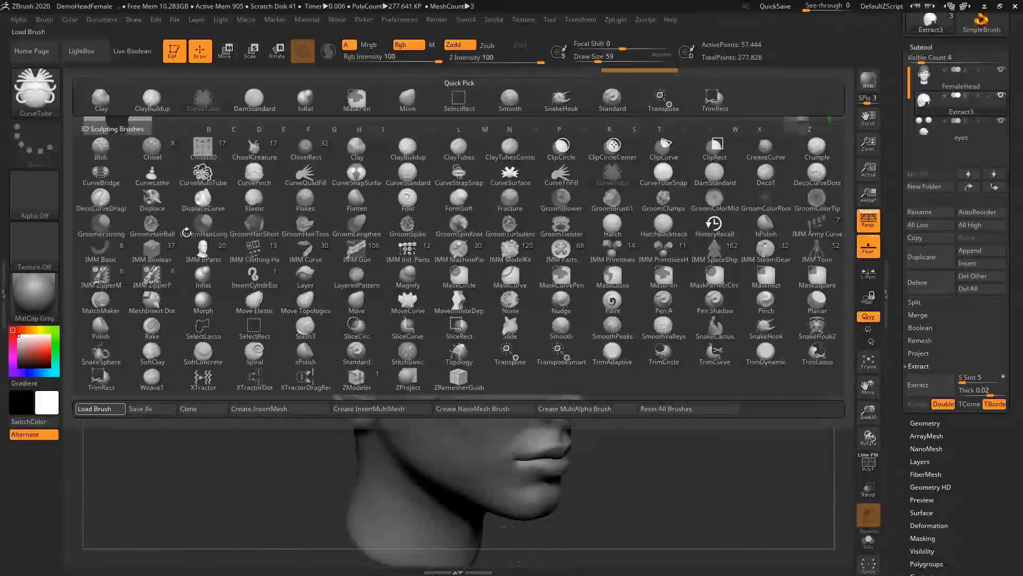
Try the Wide_cover2, Thick_single and Thick_double hair strands outward from the forehead in turn, undoing each one
{"action": "left_click_drag", "start_coordinate": [512, 179], "coordinate": [467, 254]}
{"action": "mouse_move", "coordinate": [387, 263]}
{"action": "left_mouse_down"}
{"action": "mouse_move", "coordinate": [746, 208]}
{"action": "mouse_move", "coordinate": [667, 303]}
{"action": "left_mouse_up"}
{"action": "key", "text": "ctrl+z"}
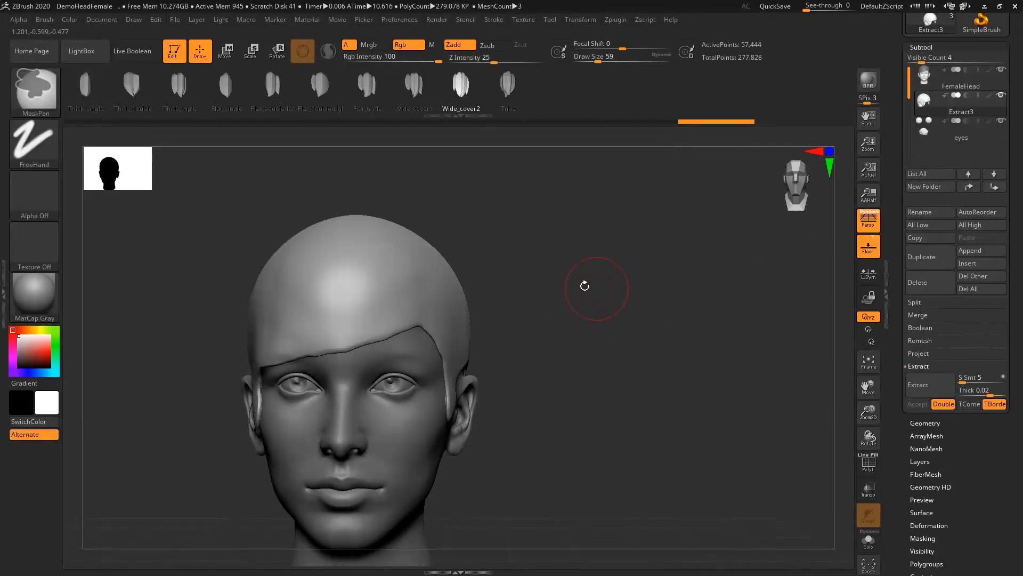
{"action": "left_click", "coordinate": [85, 85]}
{"action": "left_click_drag", "start_coordinate": [405, 280], "coordinate": [636, 283]}
{"action": "key", "text": "ctrl+z"}
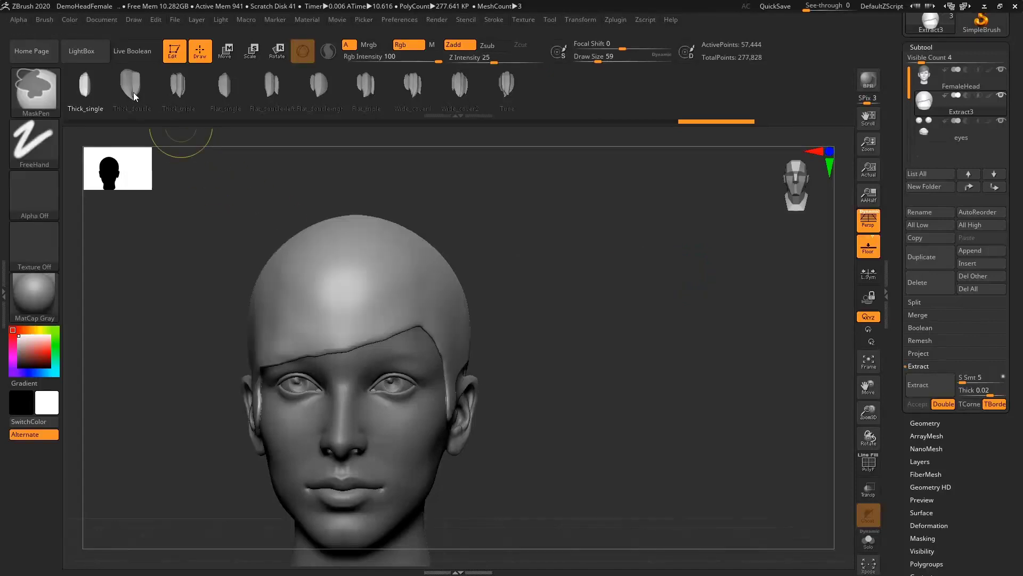
{"action": "left_click", "coordinate": [132, 86]}
{"action": "left_click_drag", "start_coordinate": [370, 278], "coordinate": [646, 255]}
{"action": "key", "text": "ctrl+z"}
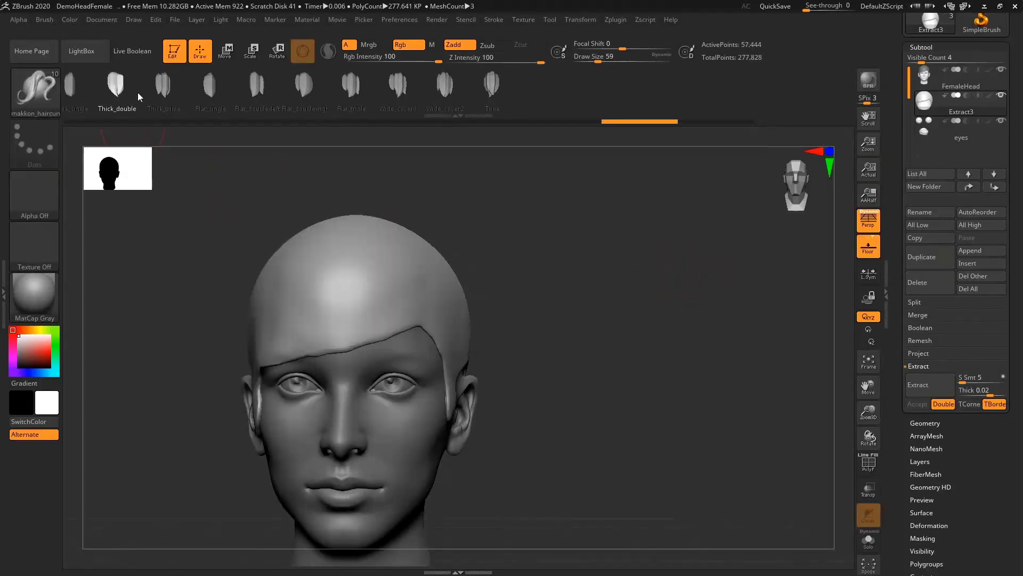
Try a Thick_triple hair strand outward from the forehead, inspect its polygon wireframe, and undo the strand
{"action": "left_click", "coordinate": [163, 85]}
{"action": "mouse_move", "coordinate": [371, 277]}
{"action": "left_mouse_down"}
{"action": "mouse_move", "coordinate": [462, 251]}
{"action": "mouse_move", "coordinate": [682, 282]}
{"action": "left_mouse_up"}
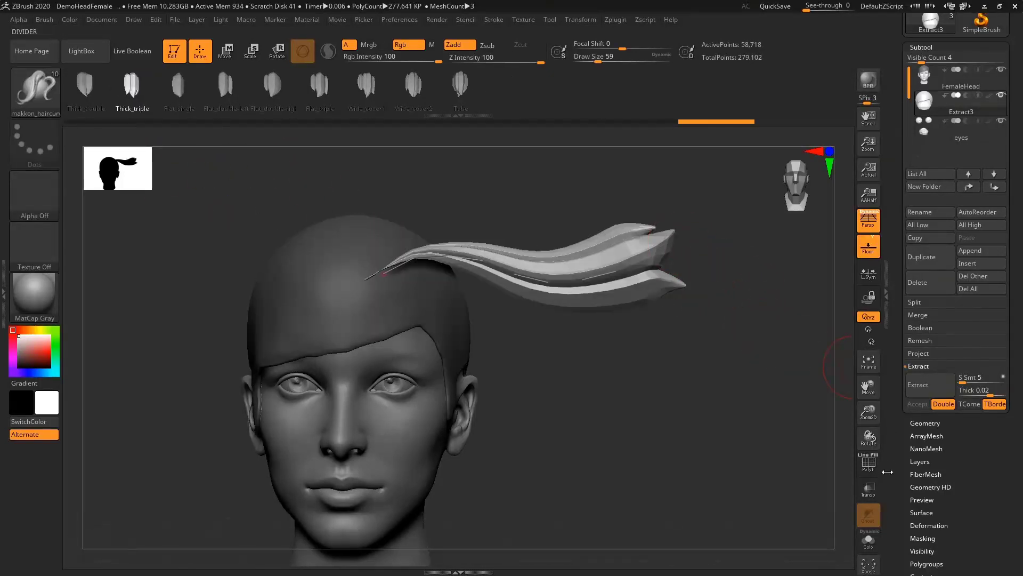
{"action": "left_click", "coordinate": [868, 462]}
{"action": "left_click_drag", "start_coordinate": [810, 424], "coordinate": [613, 251]}
{"action": "left_click", "coordinate": [869, 463]}
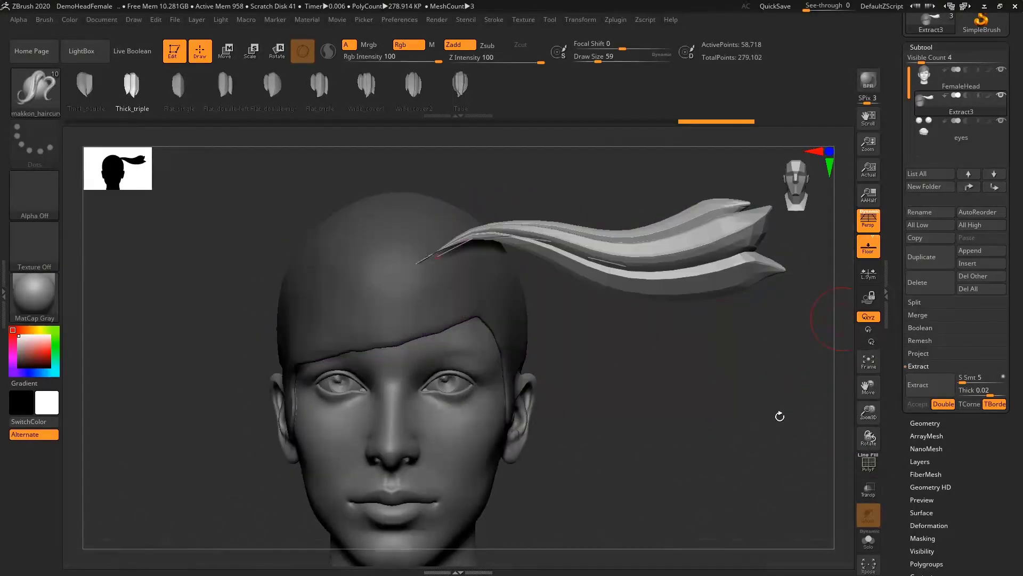
{"action": "key", "text": "ctrl+z"}
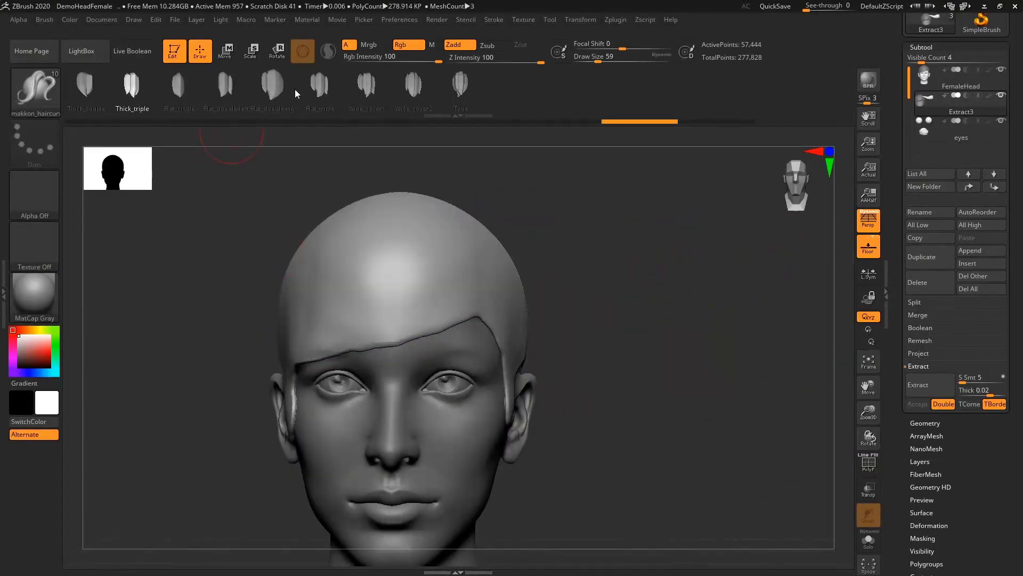
Draw a Wide_cover1 hair strand from the forehead of the cap outward past the left side of the head
{"action": "left_click", "coordinate": [365, 86]}
{"action": "left_click_drag", "start_coordinate": [429, 261], "coordinate": [749, 265]}
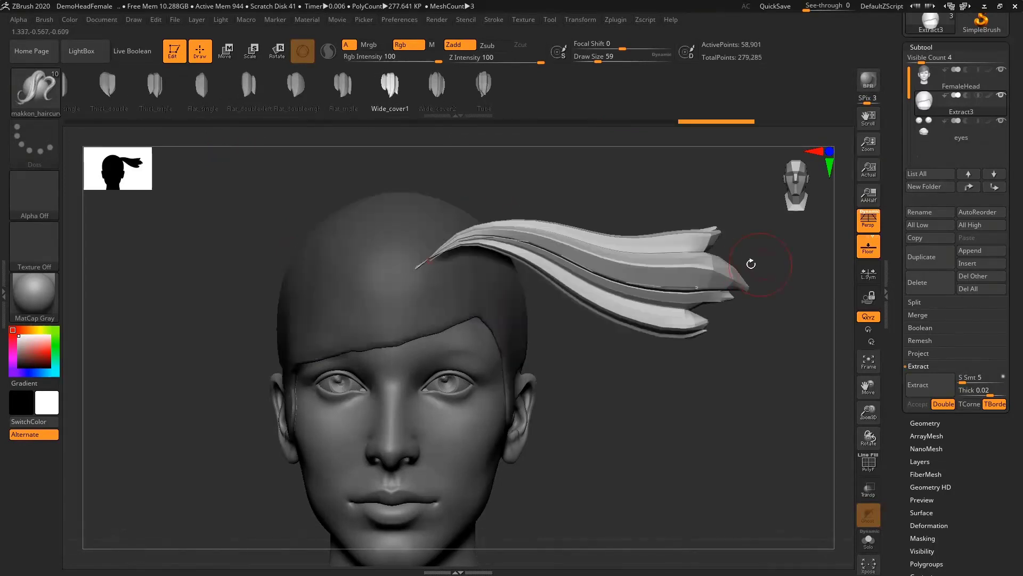
Undo the Wide_cover1 strand, and try a Wide_cover2 hair strand outward from the forehead before undoing it as well
{"action": "key", "text": "ctrl+z"}
{"action": "left_click", "coordinate": [437, 85]}
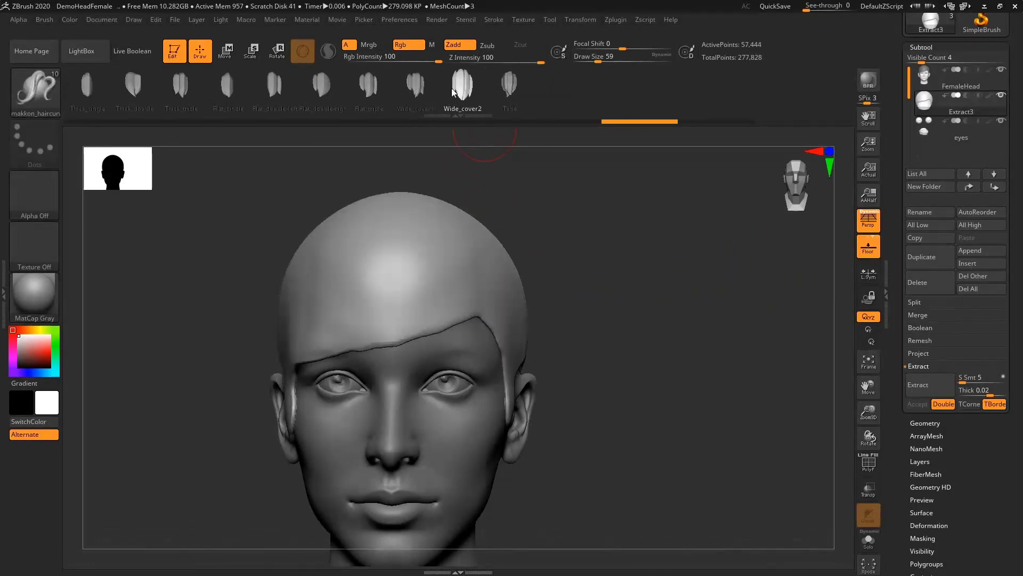
{"action": "mouse_move", "coordinate": [429, 251]}
{"action": "left_mouse_down"}
{"action": "mouse_move", "coordinate": [511, 234]}
{"action": "mouse_move", "coordinate": [826, 235]}
{"action": "left_mouse_up"}
{"action": "key", "text": "ctrl+z"}
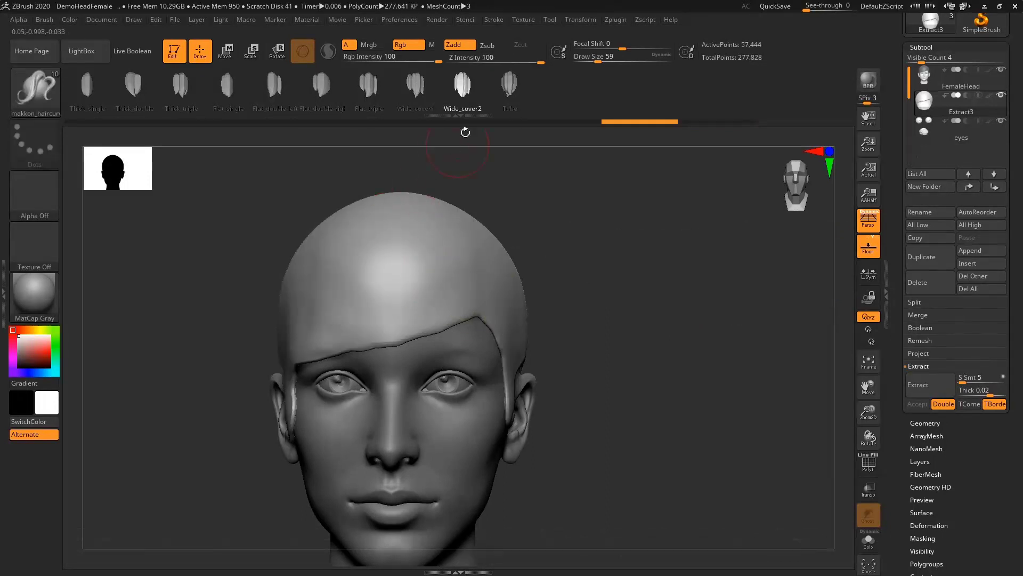
Flip the curve size falloff horizontally, lower its starting point and add a midpoint that rounds the profile
{"action": "left_click", "coordinate": [488, 21]}
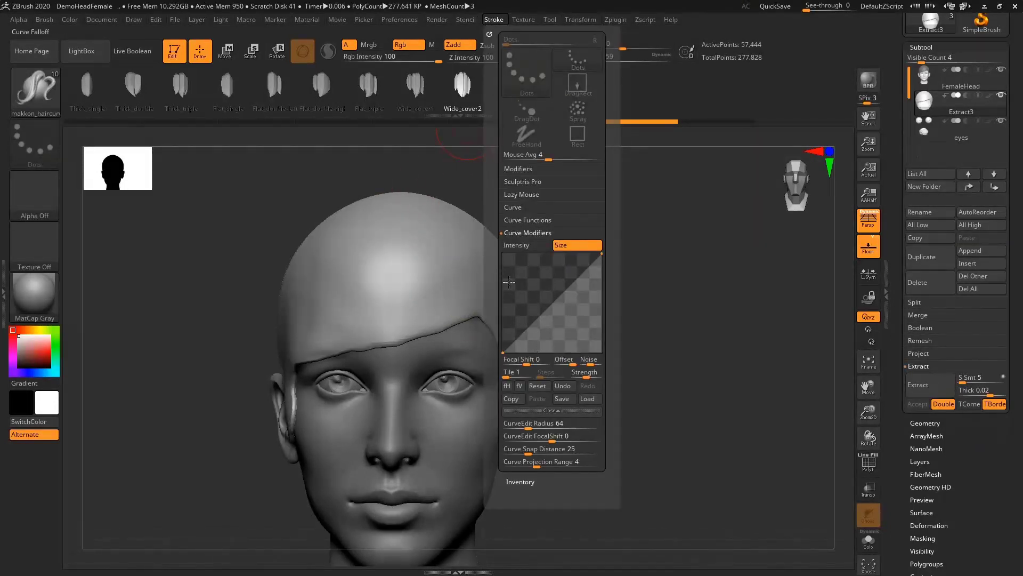
{"action": "left_click", "coordinate": [509, 386]}
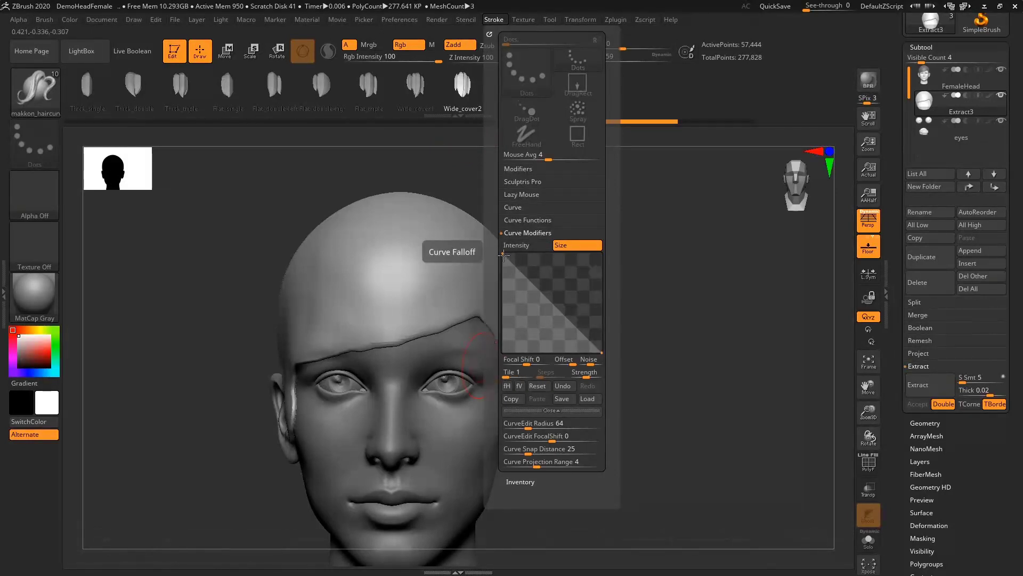
{"action": "left_click_drag", "start_coordinate": [504, 255], "coordinate": [496, 290]}
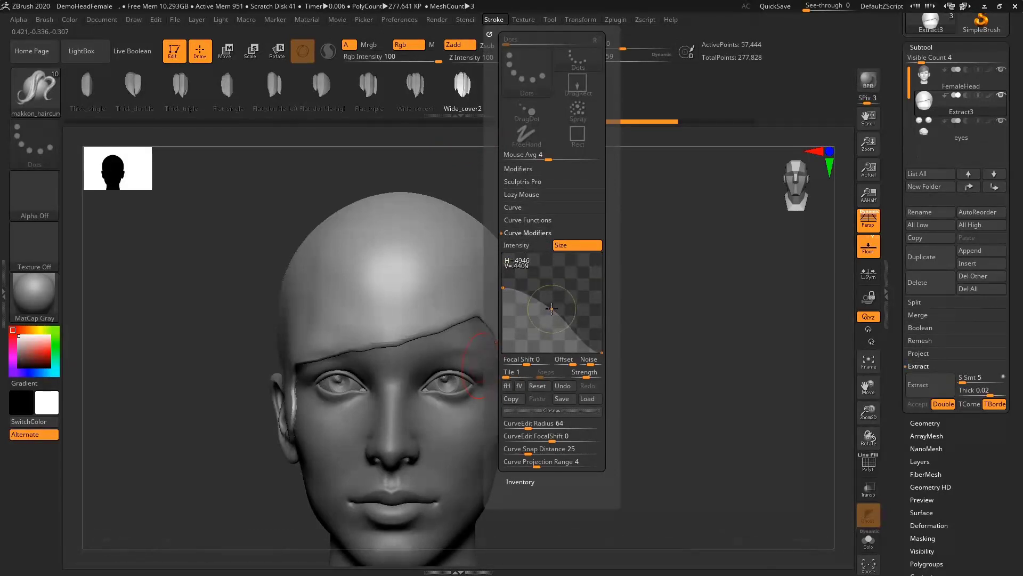
Try Wide_cover2 strands with the reshaped size falloff outward from the left side of the forehead, undoing each one
{"action": "left_click_drag", "start_coordinate": [447, 254], "coordinate": [772, 265]}
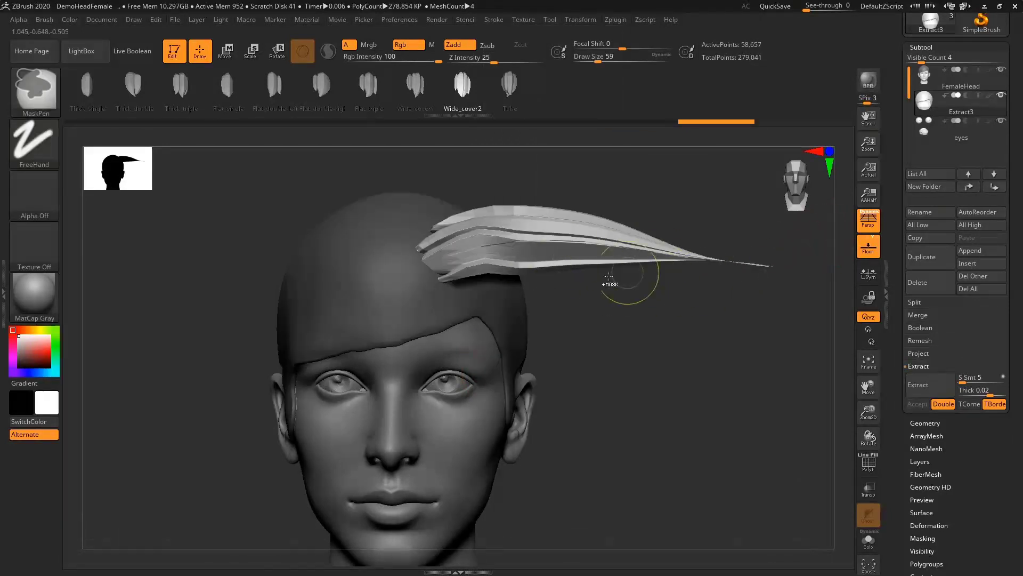
{"action": "key", "text": "ctrl+z"}
{"action": "left_click_drag", "start_coordinate": [464, 255], "coordinate": [670, 313]}
{"action": "key", "text": "ctrl+z"}
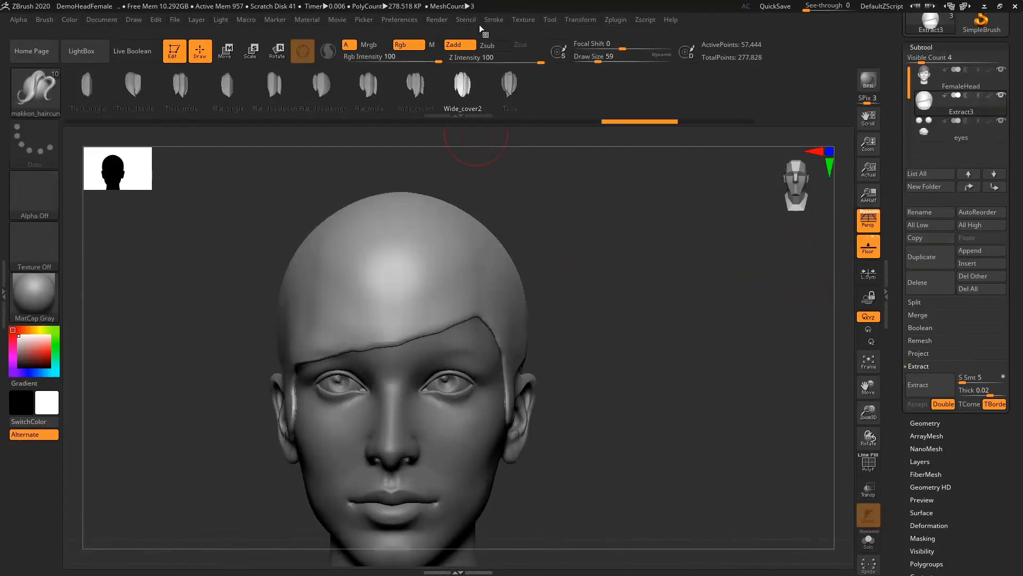
{"action": "left_click", "coordinate": [436, 19]}
{"action": "mouse_move", "coordinate": [493, 20]}
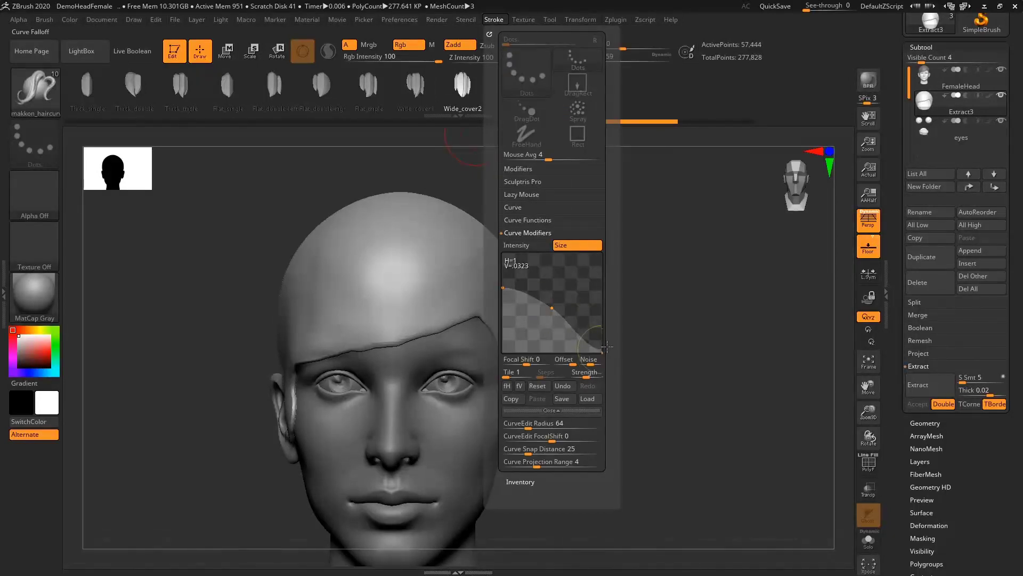
{"action": "left_click_drag", "start_coordinate": [624, 301], "coordinate": [788, 300]}
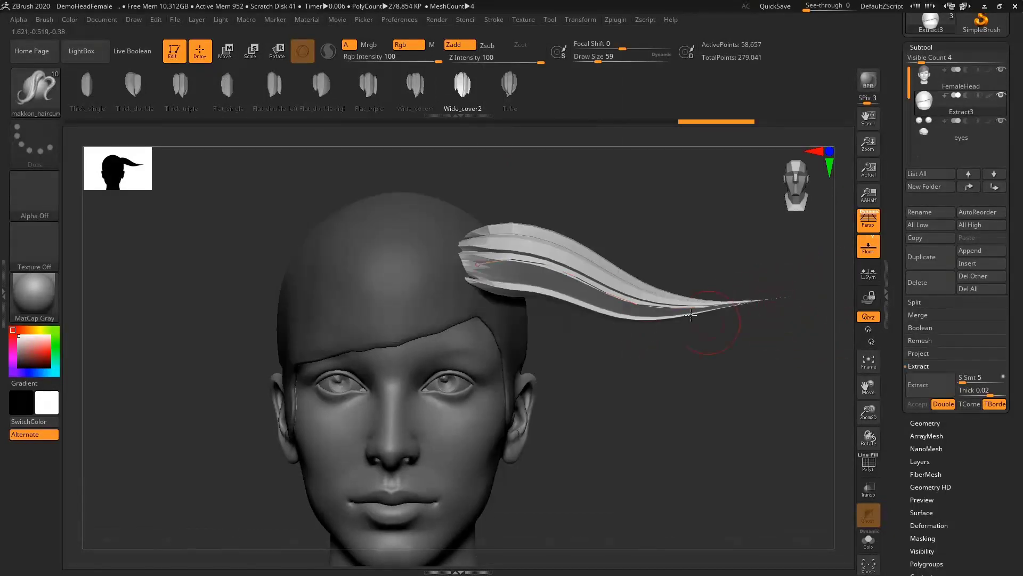
{"action": "right_click_drag", "start_coordinate": [577, 263], "coordinate": [442, 255]}
{"action": "key", "text": "ctrl+z"}
Try a Wide_cover2 strand from the left side across the top of the head and past its right side, and undo it
{"action": "right_click_drag", "start_coordinate": [443, 255], "coordinate": [426, 256], "text": "shift"}
{"action": "right_click_drag", "start_coordinate": [613, 235], "coordinate": [453, 298], "text": "alt"}
{"action": "right_click_drag", "start_coordinate": [453, 298], "coordinate": [501, 315], "text": "ctrl"}
{"action": "right_click_drag", "start_coordinate": [501, 314], "coordinate": [530, 290], "text": "ctrl"}
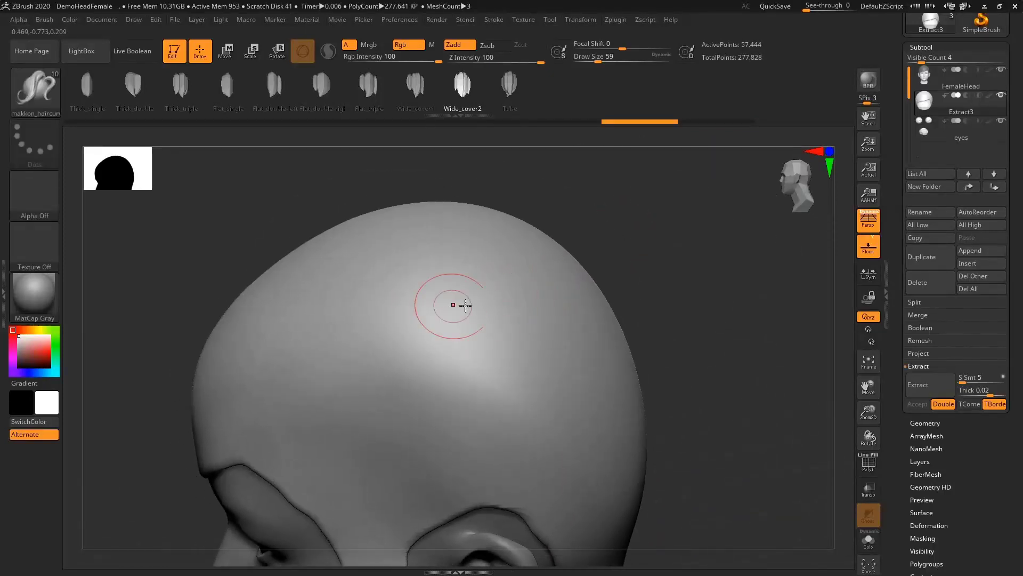
{"action": "right_click_drag", "start_coordinate": [478, 330], "coordinate": [484, 271]}
{"action": "left_click_drag", "start_coordinate": [181, 307], "coordinate": [92, 314]}
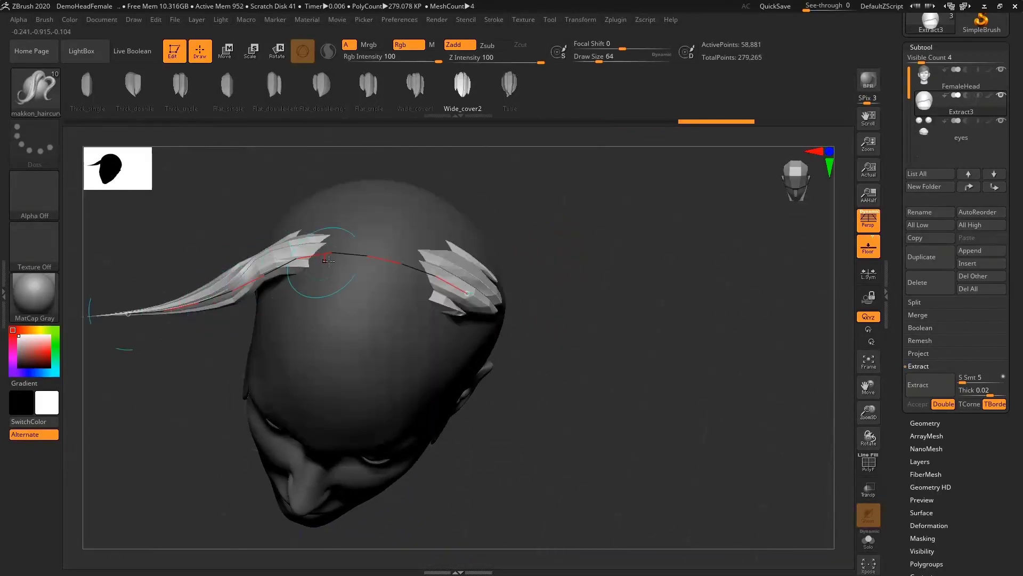
{"action": "right_click_drag", "start_coordinate": [313, 282], "coordinate": [367, 228]}
{"action": "key", "text": "ctrl+z"}
Set the picker depth to Cont Z, and test a Wide_cover2 strand across the top of the head before undoing it
{"action": "mouse_move", "coordinate": [364, 23]}
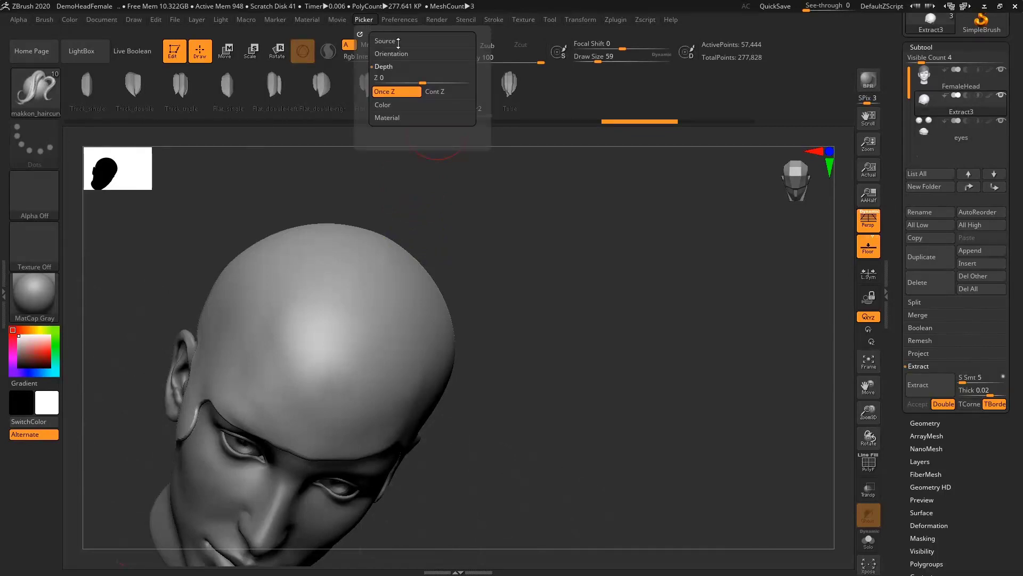
{"action": "left_click", "coordinate": [441, 93]}
{"action": "right_click_drag", "start_coordinate": [442, 285], "coordinate": [438, 335]}
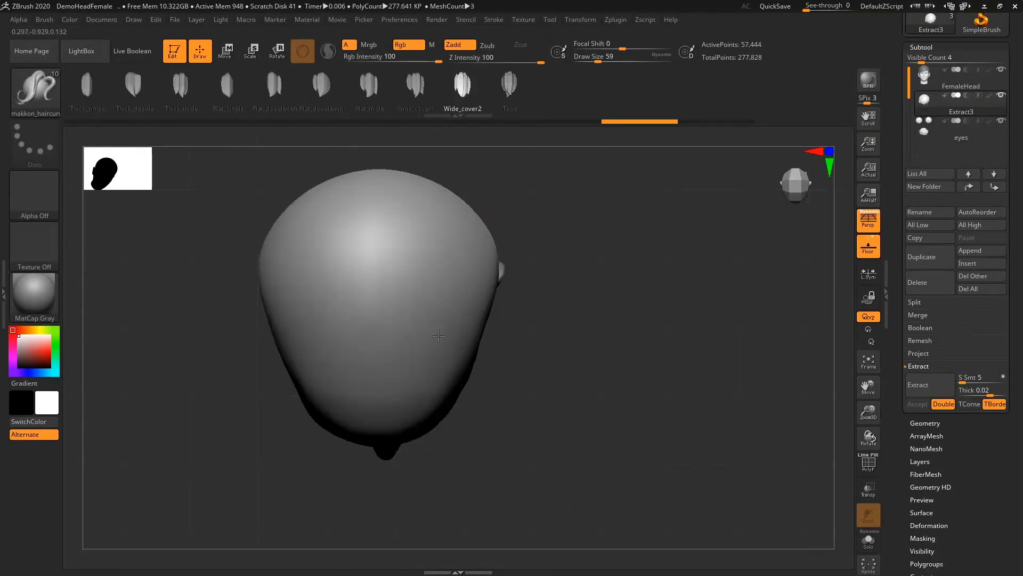
{"action": "left_click_drag", "start_coordinate": [288, 317], "coordinate": [184, 326]}
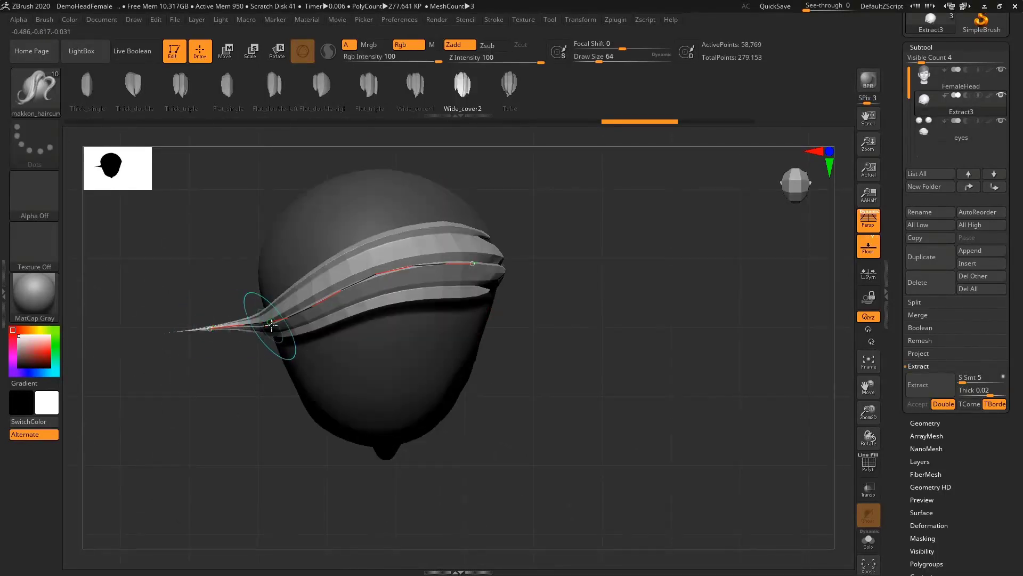
{"action": "mouse_move", "coordinate": [279, 331]}
{"action": "right_mouse_down"}
{"action": "mouse_move", "coordinate": [340, 193]}
{"action": "mouse_move", "coordinate": [386, 237]}
{"action": "right_mouse_up"}
{"action": "key", "text": "ctrl+z"}
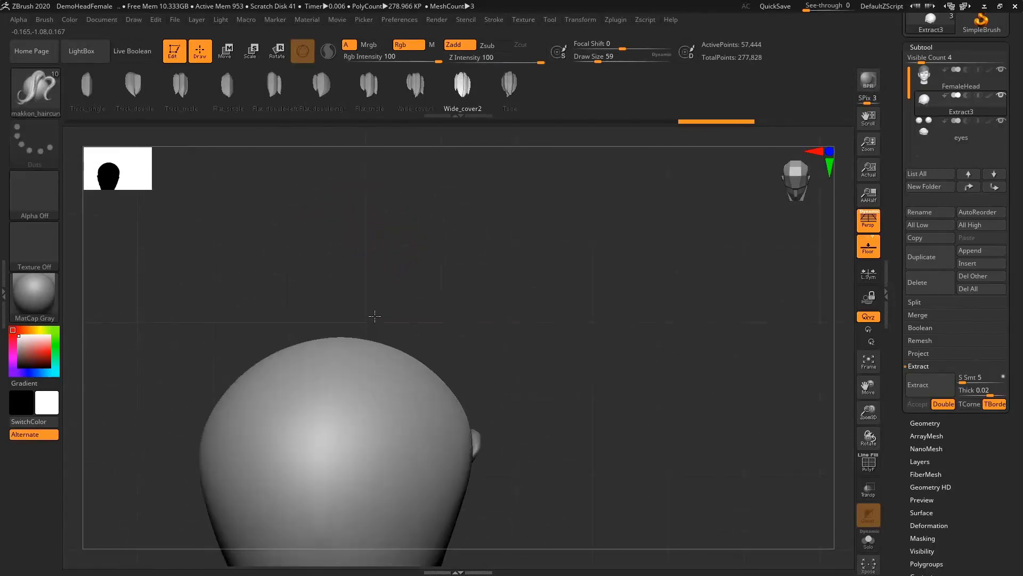
Try a longer Wide_cover2 strand over the crown and down past the opposite side of the head, adjust its end, and undo everything
{"action": "mouse_move", "coordinate": [373, 316]}
{"action": "right_mouse_down"}
{"action": "mouse_move", "coordinate": [474, 262]}
{"action": "mouse_move", "coordinate": [547, 332]}
{"action": "right_mouse_up"}
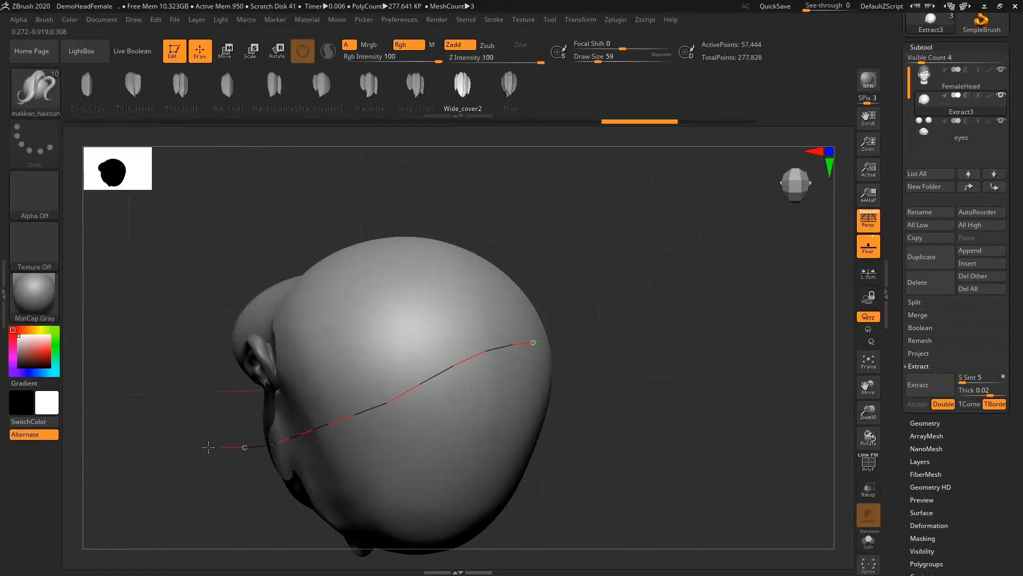
{"action": "left_click_drag", "start_coordinate": [208, 447], "coordinate": [135, 447]}
{"action": "mouse_move", "coordinate": [344, 305]}
{"action": "right_mouse_down"}
{"action": "mouse_move", "coordinate": [357, 247]}
{"action": "mouse_move", "coordinate": [343, 290]}
{"action": "mouse_move", "coordinate": [467, 236]}
{"action": "mouse_move", "coordinate": [525, 233]}
{"action": "mouse_move", "coordinate": [482, 255]}
{"action": "right_mouse_up"}
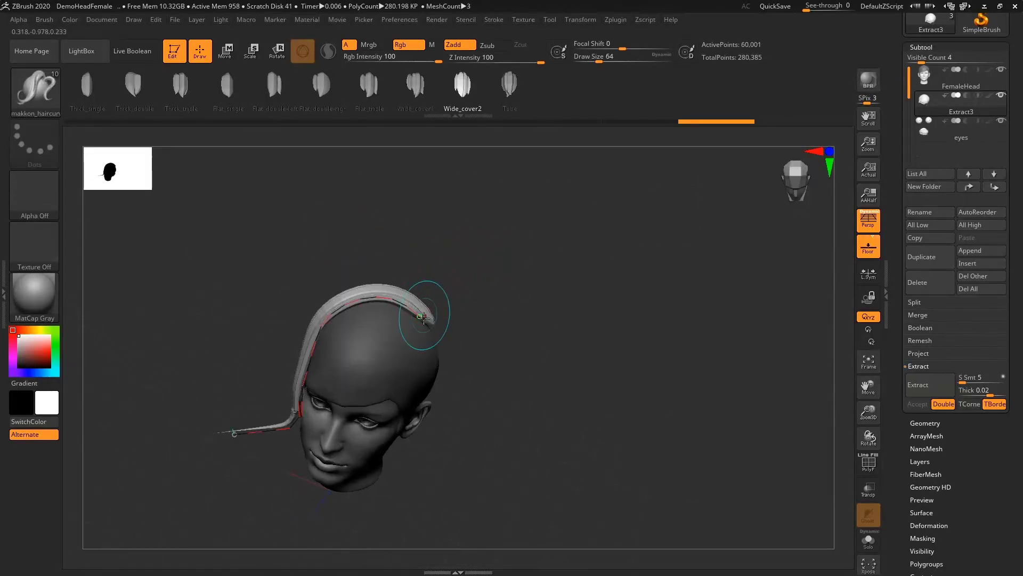
{"action": "left_click_drag", "start_coordinate": [423, 319], "coordinate": [425, 323]}
{"action": "key", "text": "ctrl+z"}
{"action": "key", "text": "ctrl+z"}
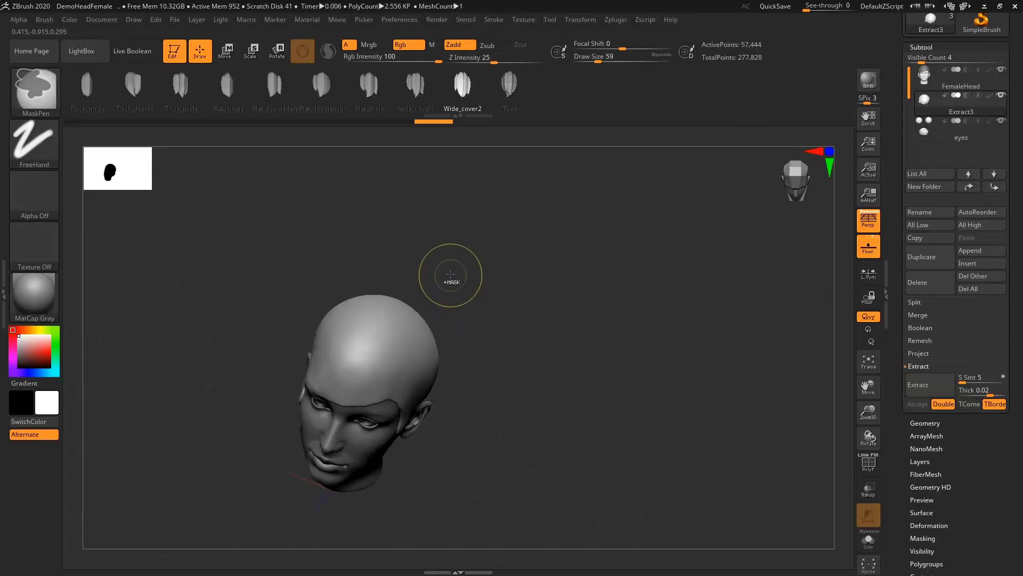
Make the Extract3 hair cap the active subtool and switch to the ClayBuildup brush
{"action": "mouse_move", "coordinate": [450, 275]}
{"action": "right_mouse_down"}
{"action": "mouse_move", "coordinate": [441, 313]}
{"action": "mouse_move", "coordinate": [456, 308]}
{"action": "mouse_move", "coordinate": [464, 285]}
{"action": "mouse_move", "coordinate": [454, 298]}
{"action": "mouse_move", "coordinate": [377, 277]}
{"action": "mouse_move", "coordinate": [470, 373]}
{"action": "mouse_move", "coordinate": [607, 334]}
{"action": "mouse_move", "coordinate": [634, 363]}
{"action": "mouse_move", "coordinate": [618, 262]}
{"action": "mouse_move", "coordinate": [603, 278]}
{"action": "right_mouse_up"}
{"action": "left_click", "coordinate": [927, 78]}
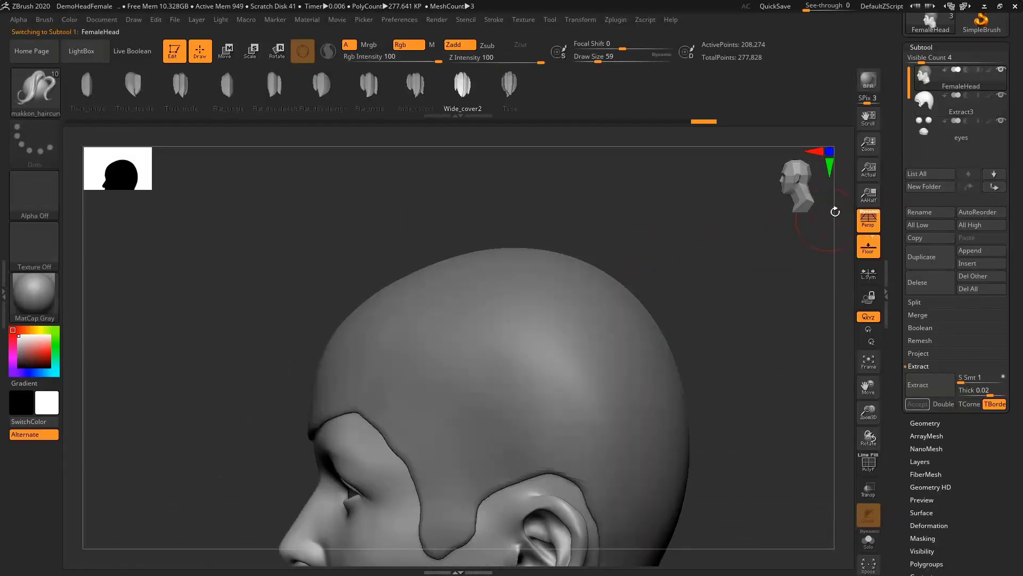
{"action": "left_click", "coordinate": [938, 101]}
{"action": "right_click_drag", "start_coordinate": [639, 228], "coordinate": [530, 199]}
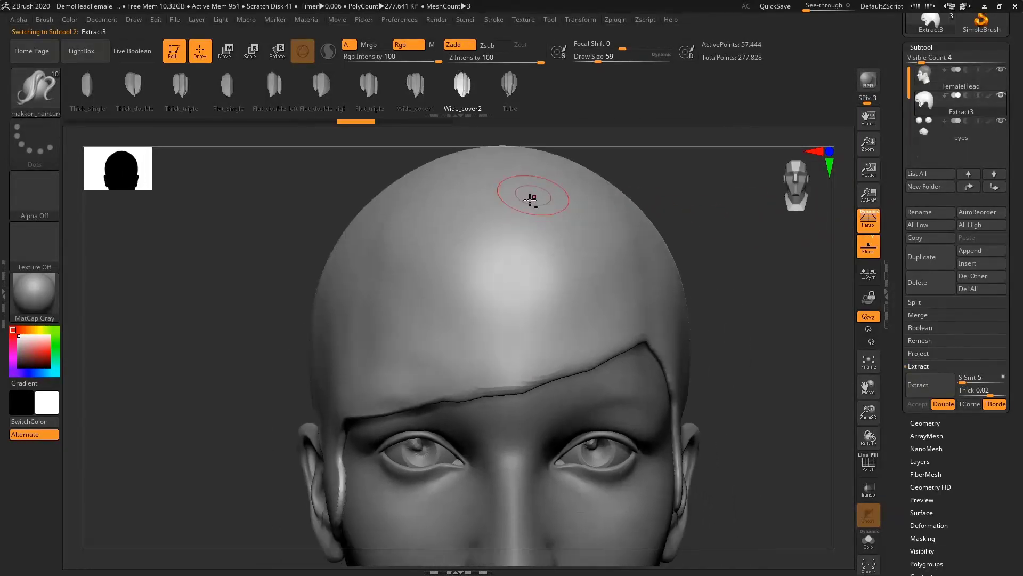
{"action": "key", "text": "b"}
{"action": "key", "text": "c"}
{"action": "key", "text": "b"}
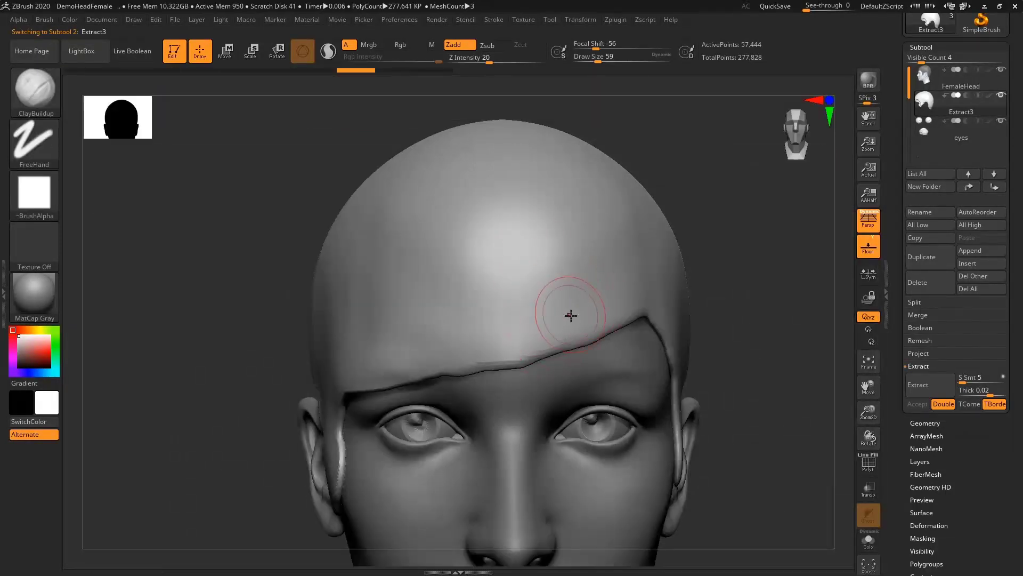
Carve a small whorl spot high on the left side of the cap with ClayBuildup, undo a stray stroke, and smooth the spot
{"action": "mouse_move", "coordinate": [583, 260]}
{"action": "right_mouse_down"}
{"action": "mouse_move", "coordinate": [680, 174]}
{"action": "mouse_move", "coordinate": [640, 279]}
{"action": "mouse_move", "coordinate": [719, 226]}
{"action": "mouse_move", "coordinate": [626, 268]}
{"action": "right_mouse_up"}
{"action": "key", "text": "ctrl"}
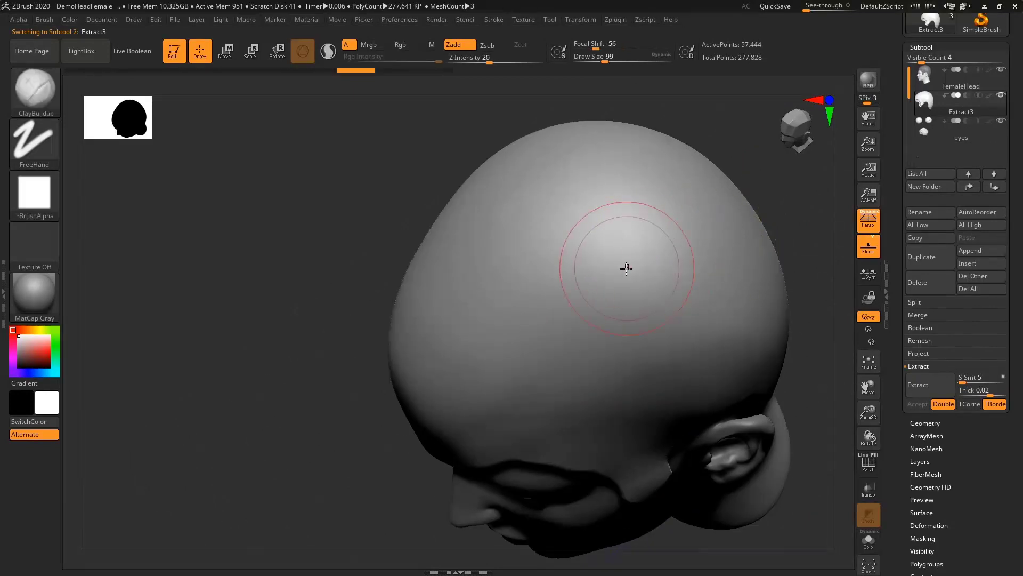
{"action": "left_click_drag", "start_coordinate": [657, 265], "coordinate": [649, 256], "text": "alt"}
{"action": "mouse_move", "coordinate": [706, 247]}
{"action": "right_mouse_down"}
{"action": "mouse_move", "coordinate": [724, 219]}
{"action": "mouse_move", "coordinate": [600, 283]}
{"action": "right_mouse_up"}
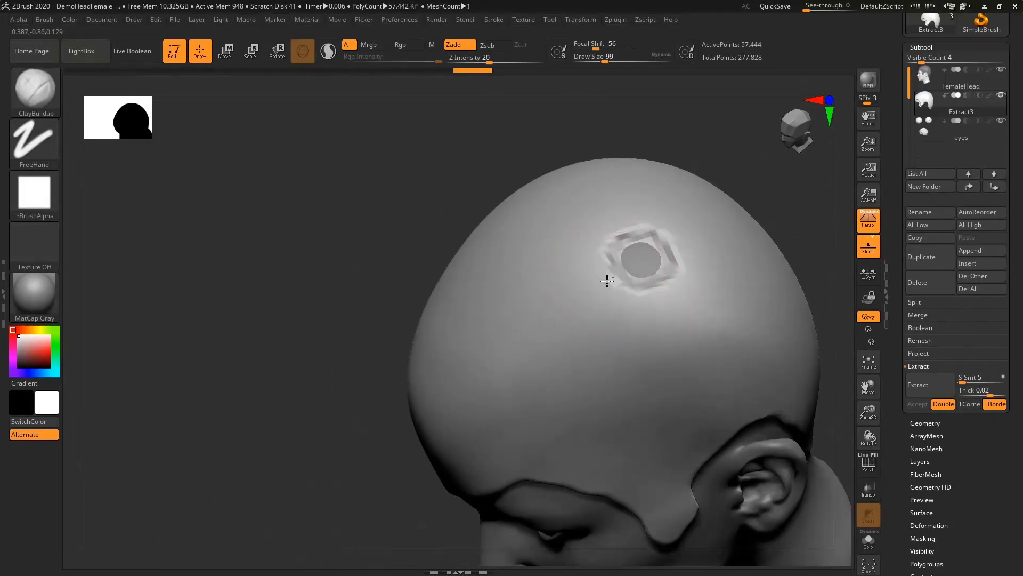
{"action": "left_click_drag", "start_coordinate": [585, 308], "coordinate": [624, 278]}
{"action": "key", "text": "ctrl+z"}
{"action": "right_click_drag", "start_coordinate": [605, 265], "coordinate": [553, 248]}
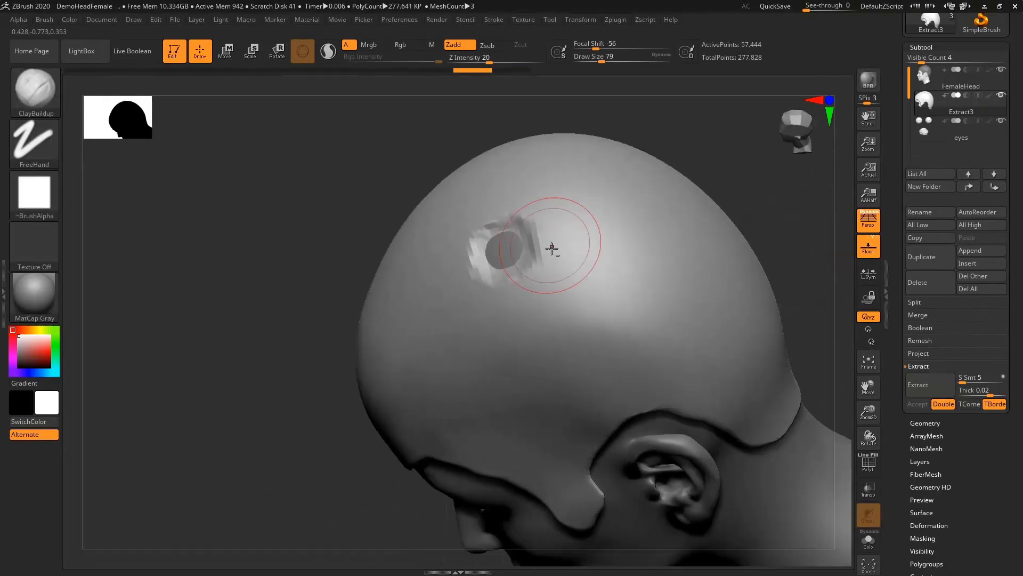
{"action": "left_click_drag", "start_coordinate": [499, 252], "coordinate": [494, 248], "text": "shift"}
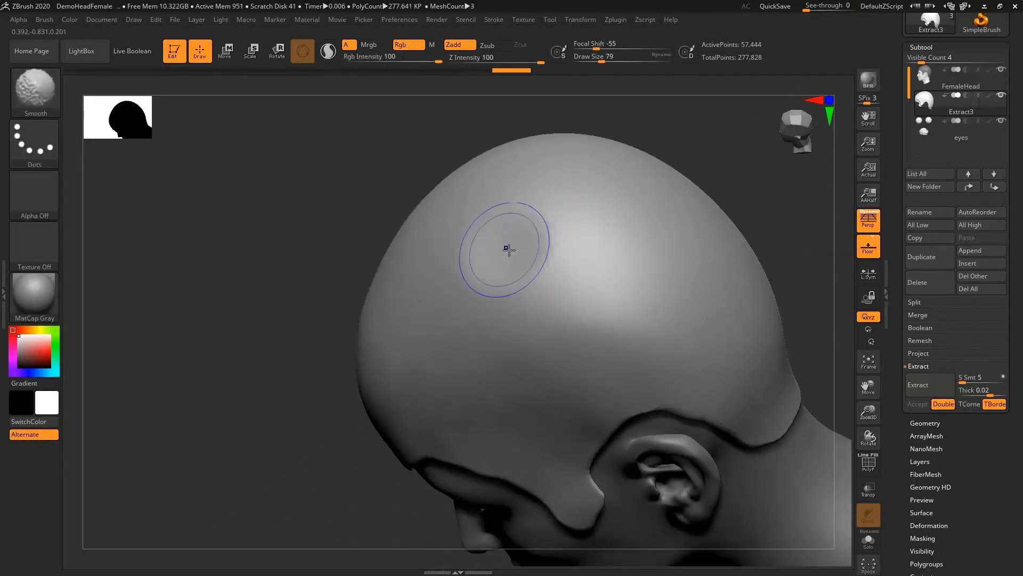
Sculpt ClayBuildup hair strokes radiating from the whorl spot toward the left ear, temple and front hairline, and smooth them lightly
{"action": "right_click_drag", "start_coordinate": [603, 258], "coordinate": [556, 280]}
{"action": "mouse_move", "coordinate": [629, 289]}
{"action": "right_mouse_down", "text": "alt"}
{"action": "mouse_move", "coordinate": [391, 268]}
{"action": "mouse_move", "coordinate": [373, 283]}
{"action": "right_mouse_up", "text": "alt"}
{"action": "mouse_move", "coordinate": [349, 257]}
{"action": "left_mouse_down"}
{"action": "mouse_move", "coordinate": [381, 278]}
{"action": "mouse_move", "coordinate": [544, 294]}
{"action": "left_mouse_up"}
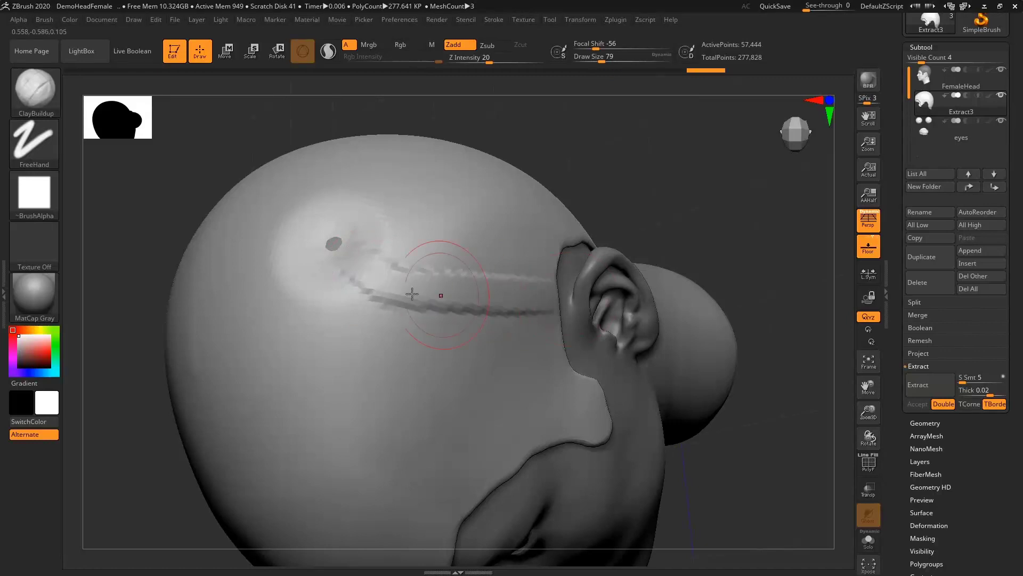
{"action": "mouse_move", "coordinate": [408, 293]}
{"action": "left_mouse_down"}
{"action": "mouse_move", "coordinate": [533, 327]}
{"action": "mouse_move", "coordinate": [493, 346]}
{"action": "left_mouse_up"}
{"action": "mouse_move", "coordinate": [363, 281]}
{"action": "left_mouse_down"}
{"action": "mouse_move", "coordinate": [419, 358]}
{"action": "mouse_move", "coordinate": [385, 352]}
{"action": "mouse_move", "coordinate": [477, 429]}
{"action": "left_mouse_up"}
{"action": "mouse_move", "coordinate": [357, 301]}
{"action": "left_mouse_down"}
{"action": "mouse_move", "coordinate": [452, 388]}
{"action": "mouse_move", "coordinate": [459, 463]}
{"action": "left_mouse_up"}
{"action": "left_click_drag", "start_coordinate": [349, 281], "coordinate": [417, 480]}
{"action": "left_click_drag", "start_coordinate": [333, 298], "coordinate": [398, 504]}
{"action": "left_click_drag", "start_coordinate": [326, 329], "coordinate": [383, 488]}
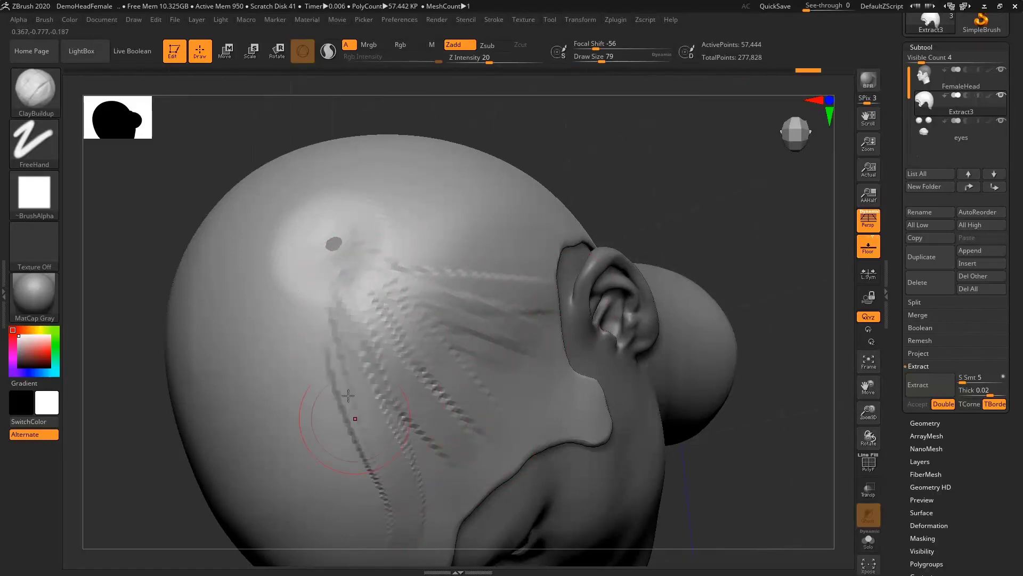
{"action": "right_click_drag", "start_coordinate": [457, 323], "coordinate": [405, 299], "text": "ctrl"}
{"action": "left_click_drag", "start_coordinate": [405, 299], "coordinate": [426, 290], "text": "shift"}
Sculpt ClayBuildup strands sweeping from the left parting across the forehead to the right temple, following the front hairline
{"action": "mouse_move", "coordinate": [426, 291]}
{"action": "right_mouse_down"}
{"action": "mouse_move", "coordinate": [496, 278]}
{"action": "mouse_move", "coordinate": [497, 228]}
{"action": "mouse_move", "coordinate": [521, 268]}
{"action": "right_mouse_up"}
{"action": "mouse_move", "coordinate": [517, 274]}
{"action": "left_mouse_down"}
{"action": "mouse_move", "coordinate": [560, 378]}
{"action": "mouse_move", "coordinate": [543, 474]}
{"action": "left_mouse_up"}
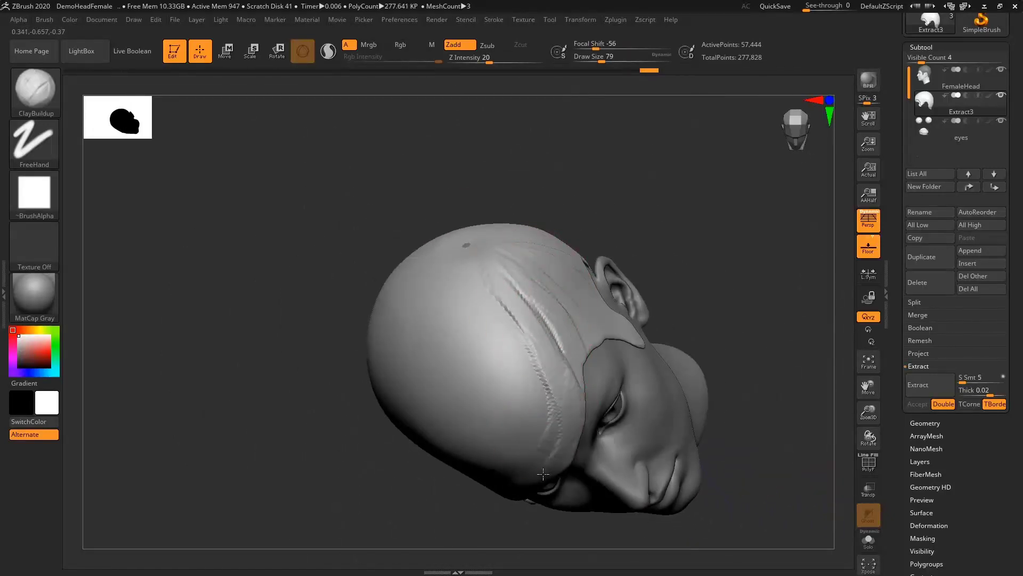
{"action": "mouse_move", "coordinate": [570, 319]}
{"action": "right_mouse_down"}
{"action": "mouse_move", "coordinate": [564, 270]}
{"action": "mouse_move", "coordinate": [504, 259]}
{"action": "right_mouse_up"}
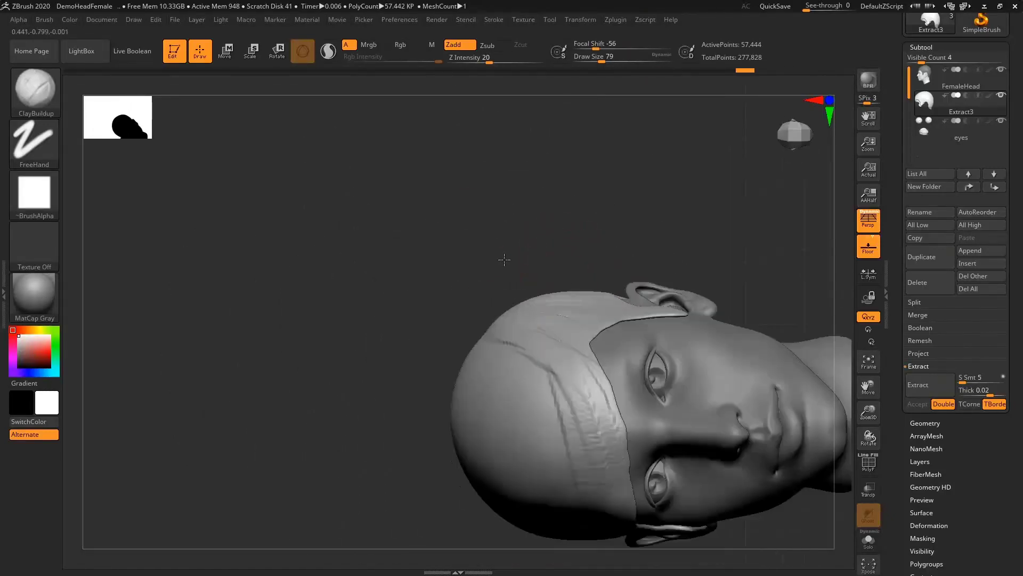
{"action": "mouse_move", "coordinate": [592, 276]}
{"action": "right_mouse_down"}
{"action": "mouse_move", "coordinate": [736, 411]}
{"action": "mouse_move", "coordinate": [581, 280]}
{"action": "right_mouse_up"}
{"action": "key", "text": "ctrl"}
{"action": "right_click_drag", "start_coordinate": [581, 279], "coordinate": [686, 274], "text": "alt"}
{"action": "left_click_drag", "start_coordinate": [688, 273], "coordinate": [584, 332]}
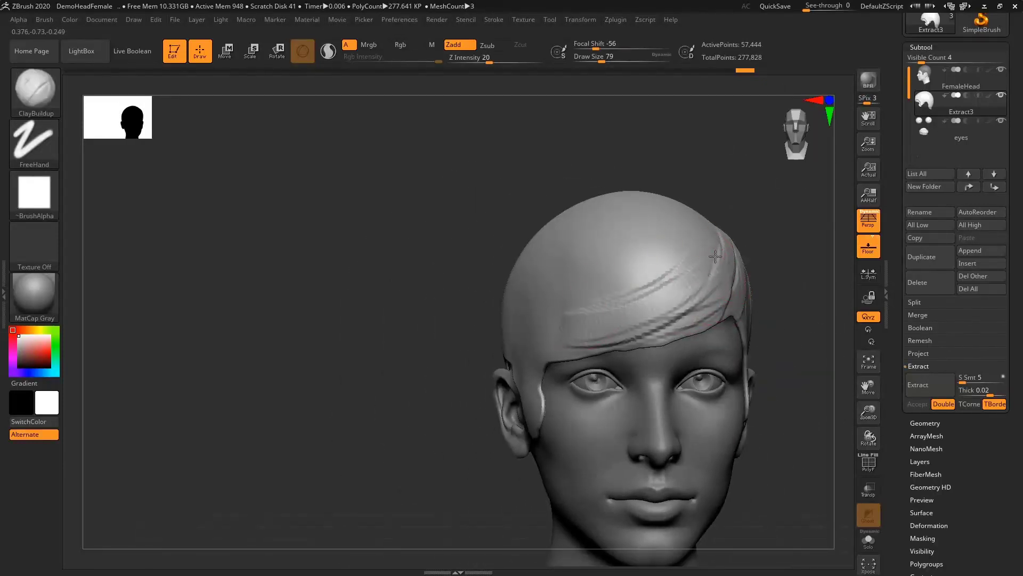
{"action": "left_click_drag", "start_coordinate": [715, 259], "coordinate": [559, 336]}
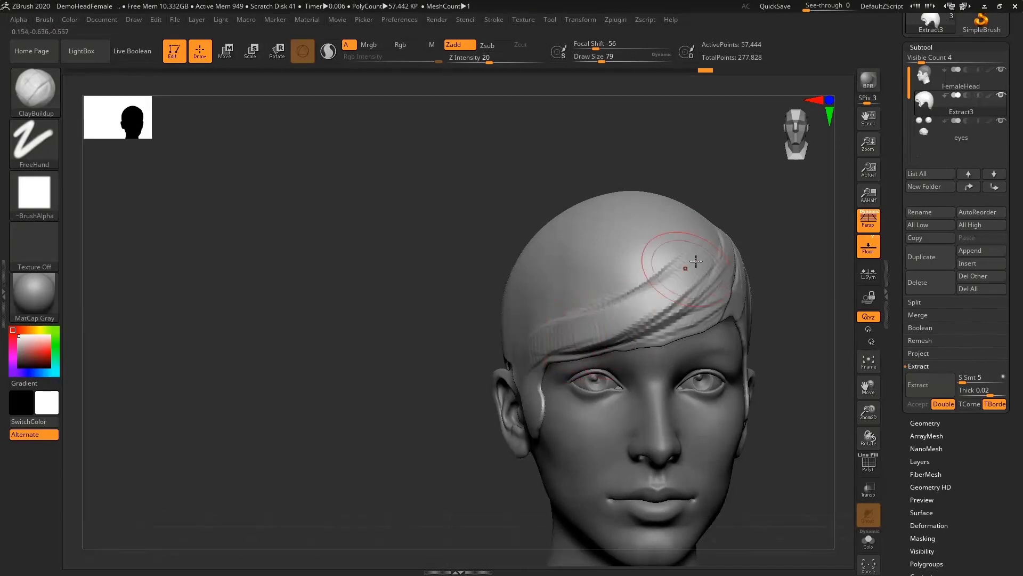
{"action": "left_click_drag", "start_coordinate": [619, 300], "coordinate": [612, 305]}
{"action": "left_click_drag", "start_coordinate": [678, 263], "coordinate": [613, 282]}
{"action": "left_click_drag", "start_coordinate": [666, 243], "coordinate": [517, 321]}
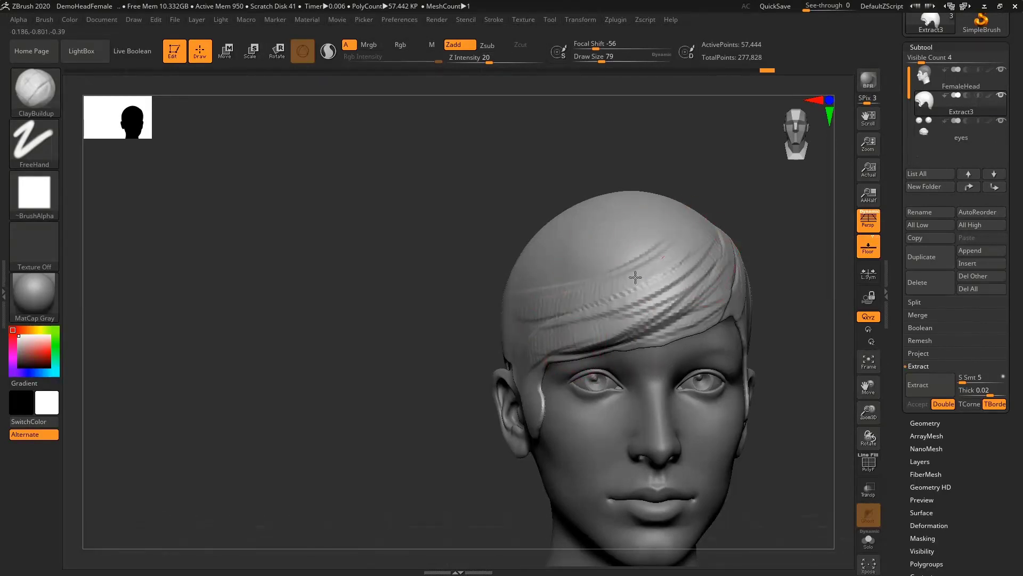
{"action": "left_click_drag", "start_coordinate": [679, 264], "coordinate": [522, 341]}
Sculpt strands from the parting down the left side of the cap into the sideburn in front of the ear
{"action": "right_click_drag", "start_coordinate": [685, 219], "coordinate": [649, 219]}
{"action": "right_click_drag", "start_coordinate": [708, 234], "coordinate": [649, 219], "text": "alt"}
{"action": "left_click_drag", "start_coordinate": [648, 234], "coordinate": [614, 372]}
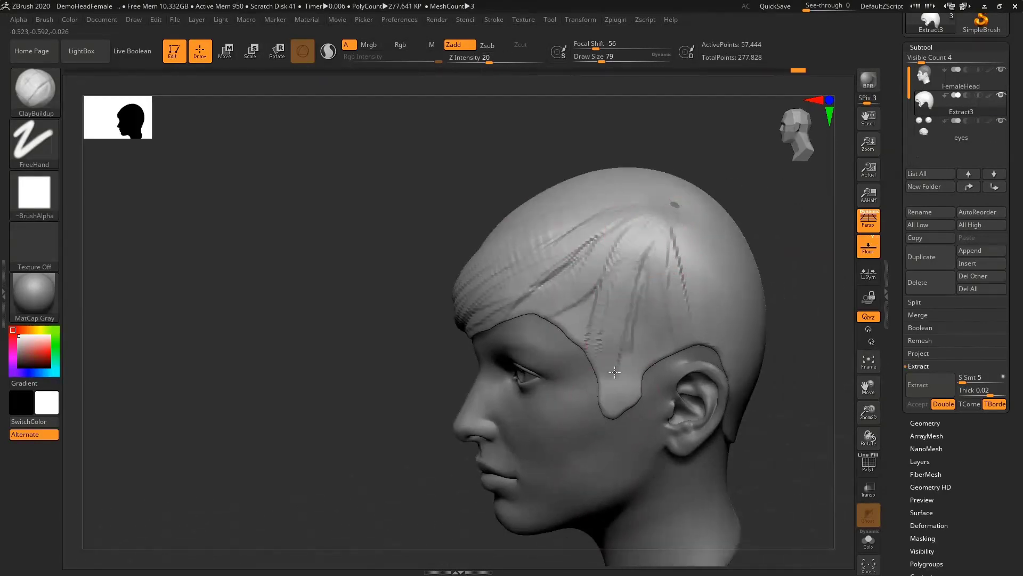
{"action": "left_click_drag", "start_coordinate": [646, 265], "coordinate": [610, 330]}
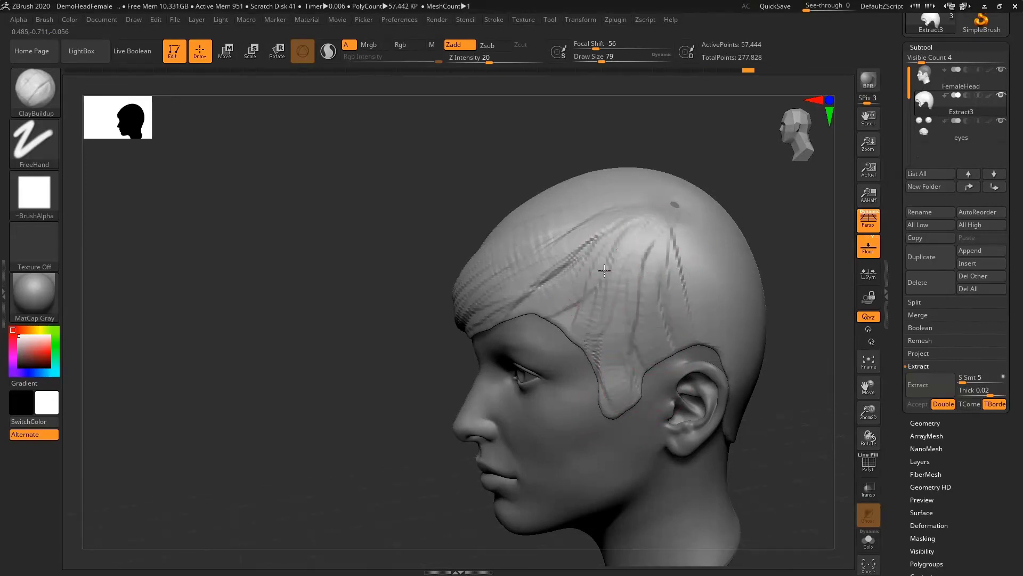
{"action": "left_click_drag", "start_coordinate": [643, 272], "coordinate": [638, 366]}
Sculpt ClayBuildup strands radiating from the whorl spot down and backward over the left rear of the cap
{"action": "mouse_move", "coordinate": [731, 247]}
{"action": "right_mouse_down"}
{"action": "mouse_move", "coordinate": [587, 264]}
{"action": "mouse_move", "coordinate": [635, 261]}
{"action": "right_mouse_up"}
{"action": "right_click_drag", "start_coordinate": [634, 261], "coordinate": [504, 230], "text": "alt"}
{"action": "mouse_move", "coordinate": [469, 200]}
{"action": "left_mouse_down"}
{"action": "mouse_move", "coordinate": [442, 257]}
{"action": "mouse_move", "coordinate": [475, 284]}
{"action": "left_mouse_up"}
{"action": "mouse_move", "coordinate": [479, 210]}
{"action": "left_mouse_down"}
{"action": "mouse_move", "coordinate": [504, 297]}
{"action": "mouse_move", "coordinate": [536, 284]}
{"action": "left_mouse_up"}
{"action": "mouse_move", "coordinate": [501, 204]}
{"action": "left_mouse_down"}
{"action": "mouse_move", "coordinate": [568, 273]}
{"action": "mouse_move", "coordinate": [581, 238]}
{"action": "left_mouse_up"}
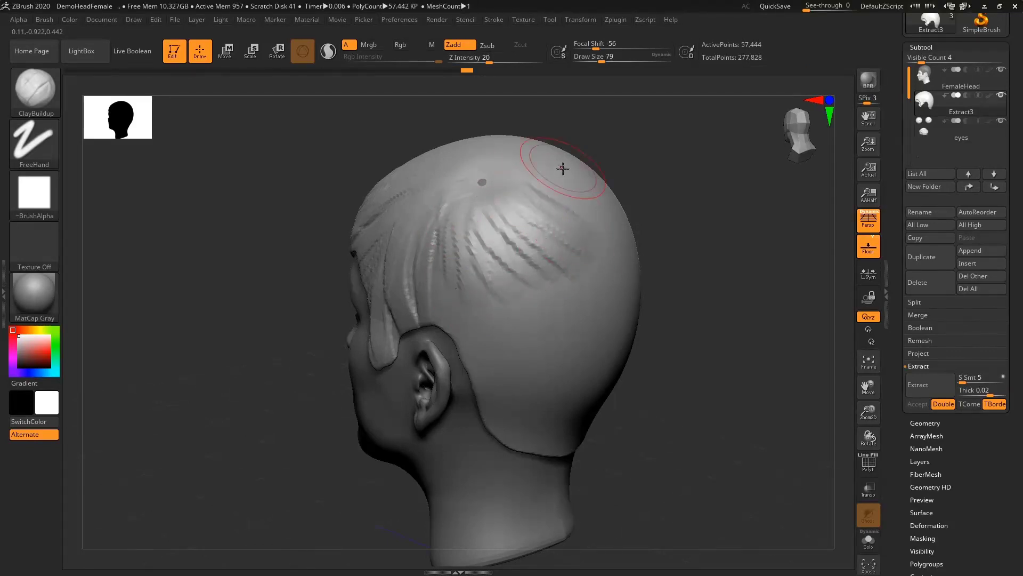
Add ClayBuildup strands from the whorl spot toward the forehead, left temple and left ear
{"action": "right_click_drag", "start_coordinate": [563, 169], "coordinate": [531, 204]}
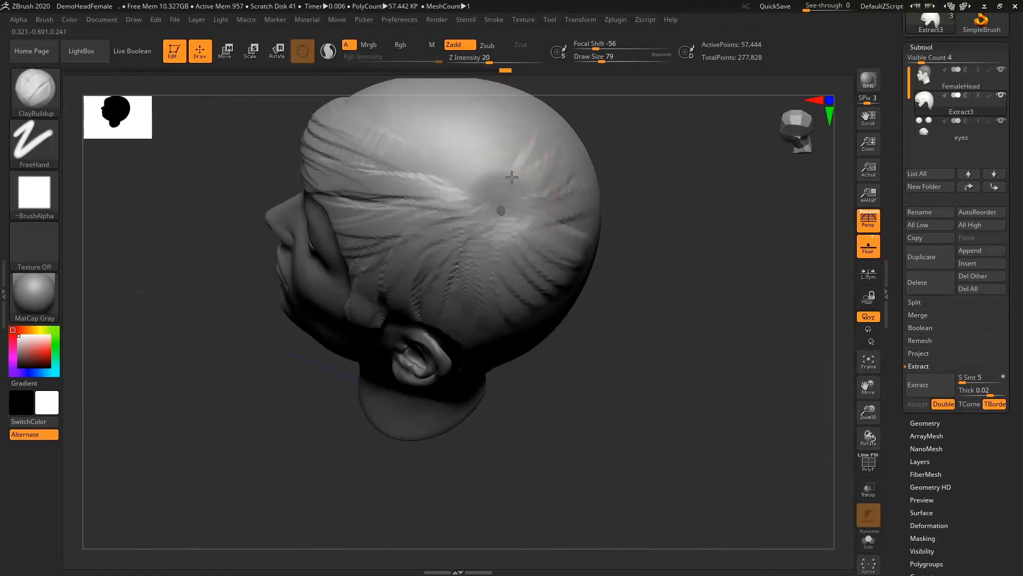
{"action": "mouse_move", "coordinate": [495, 182]}
{"action": "left_mouse_down"}
{"action": "mouse_move", "coordinate": [480, 128]}
{"action": "mouse_move", "coordinate": [456, 140]}
{"action": "mouse_move", "coordinate": [419, 129]}
{"action": "left_mouse_up"}
{"action": "mouse_move", "coordinate": [474, 188]}
{"action": "left_mouse_down"}
{"action": "mouse_move", "coordinate": [392, 155]}
{"action": "mouse_move", "coordinate": [395, 198]}
{"action": "mouse_move", "coordinate": [380, 212]}
{"action": "left_mouse_up"}
{"action": "mouse_move", "coordinate": [472, 205]}
{"action": "left_mouse_down"}
{"action": "mouse_move", "coordinate": [392, 240]}
{"action": "mouse_move", "coordinate": [402, 275]}
{"action": "left_mouse_up"}
{"action": "left_click_drag", "start_coordinate": [482, 224], "coordinate": [422, 302]}
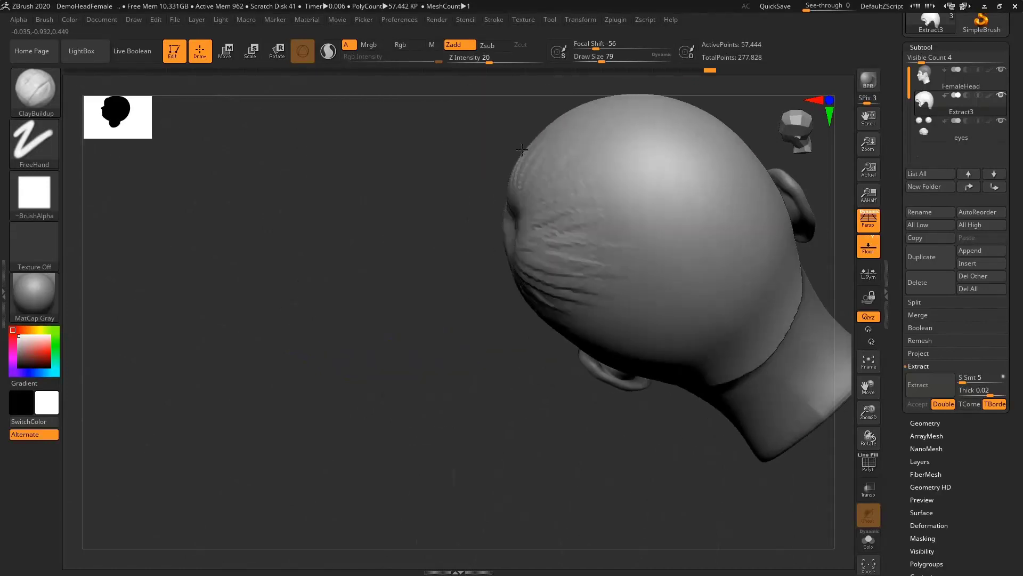
Sculpt long ClayBuildup strands from below the whorl down behind the left ear toward the nape
{"action": "right_click_drag", "start_coordinate": [522, 150], "coordinate": [541, 157]}
{"action": "mouse_move", "coordinate": [584, 205]}
{"action": "right_mouse_down"}
{"action": "mouse_move", "coordinate": [479, 195]}
{"action": "mouse_move", "coordinate": [594, 183]}
{"action": "mouse_move", "coordinate": [606, 198]}
{"action": "right_mouse_up"}
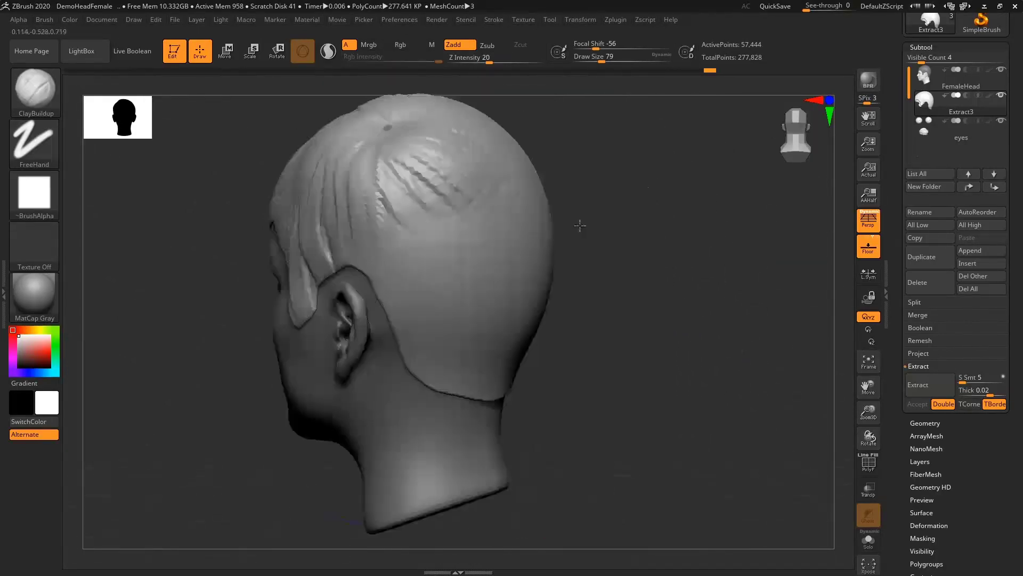
{"action": "right_click_drag", "start_coordinate": [578, 222], "coordinate": [469, 279]}
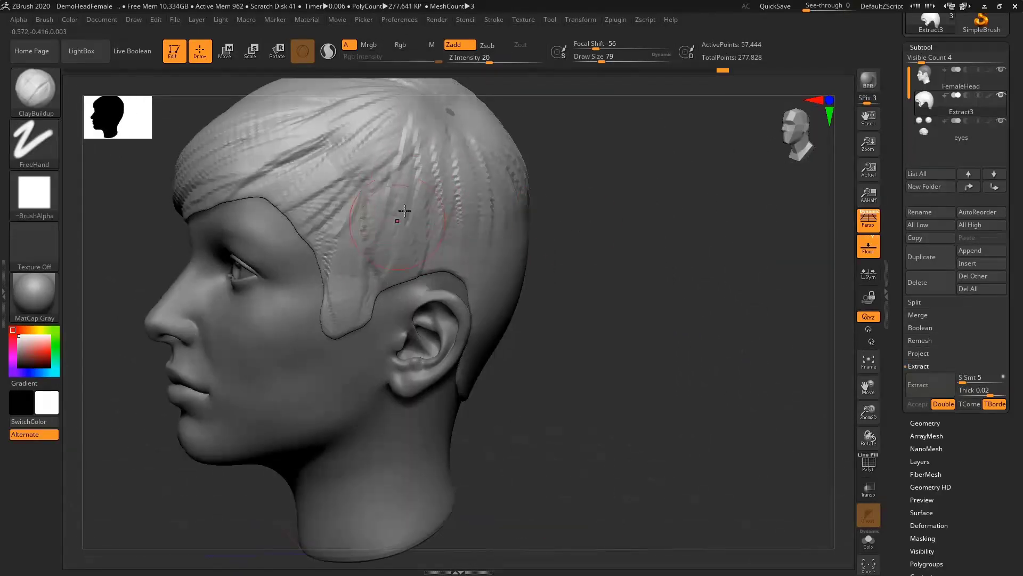
{"action": "left_click_drag", "start_coordinate": [481, 211], "coordinate": [479, 315]}
{"action": "mouse_move", "coordinate": [479, 315]}
{"action": "right_mouse_down"}
{"action": "mouse_move", "coordinate": [539, 298]}
{"action": "mouse_move", "coordinate": [411, 256]}
{"action": "right_mouse_up"}
{"action": "mouse_move", "coordinate": [516, 207]}
{"action": "left_mouse_down"}
{"action": "mouse_move", "coordinate": [565, 349]}
{"action": "mouse_move", "coordinate": [547, 348]}
{"action": "left_mouse_up"}
{"action": "mouse_move", "coordinate": [558, 213]}
{"action": "left_mouse_down"}
{"action": "mouse_move", "coordinate": [573, 344]}
{"action": "mouse_move", "coordinate": [587, 358]}
{"action": "left_mouse_up"}
{"action": "left_click_drag", "start_coordinate": [624, 250], "coordinate": [621, 382]}
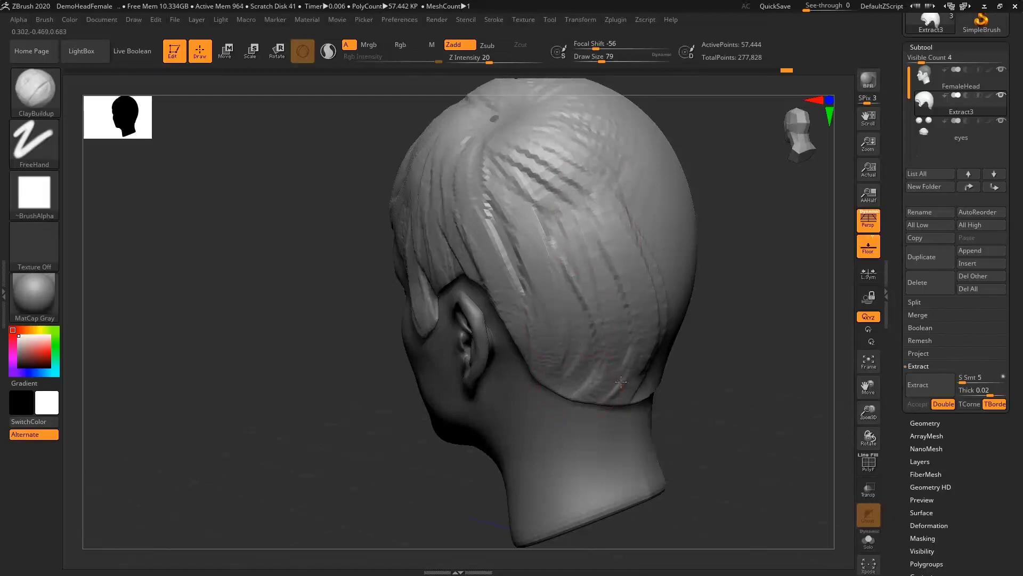
Sculpt sweeping ClayBuildup strands diagonally down the back of the cap to the nape edge
{"action": "mouse_move", "coordinate": [579, 277]}
{"action": "right_mouse_down"}
{"action": "mouse_move", "coordinate": [508, 270]}
{"action": "mouse_move", "coordinate": [532, 270]}
{"action": "mouse_move", "coordinate": [520, 264]}
{"action": "right_mouse_up"}
{"action": "left_click_drag", "start_coordinate": [443, 208], "coordinate": [525, 362]}
{"action": "mouse_move", "coordinate": [469, 214]}
{"action": "left_mouse_down"}
{"action": "mouse_move", "coordinate": [553, 374]}
{"action": "mouse_move", "coordinate": [539, 415]}
{"action": "left_mouse_up"}
{"action": "mouse_move", "coordinate": [465, 201]}
{"action": "left_mouse_down"}
{"action": "mouse_move", "coordinate": [516, 362]}
{"action": "mouse_move", "coordinate": [575, 394]}
{"action": "left_mouse_up"}
{"action": "left_click_drag", "start_coordinate": [507, 235], "coordinate": [600, 400]}
{"action": "left_click_drag", "start_coordinate": [476, 199], "coordinate": [610, 407]}
{"action": "left_click_drag", "start_coordinate": [535, 194], "coordinate": [578, 248]}
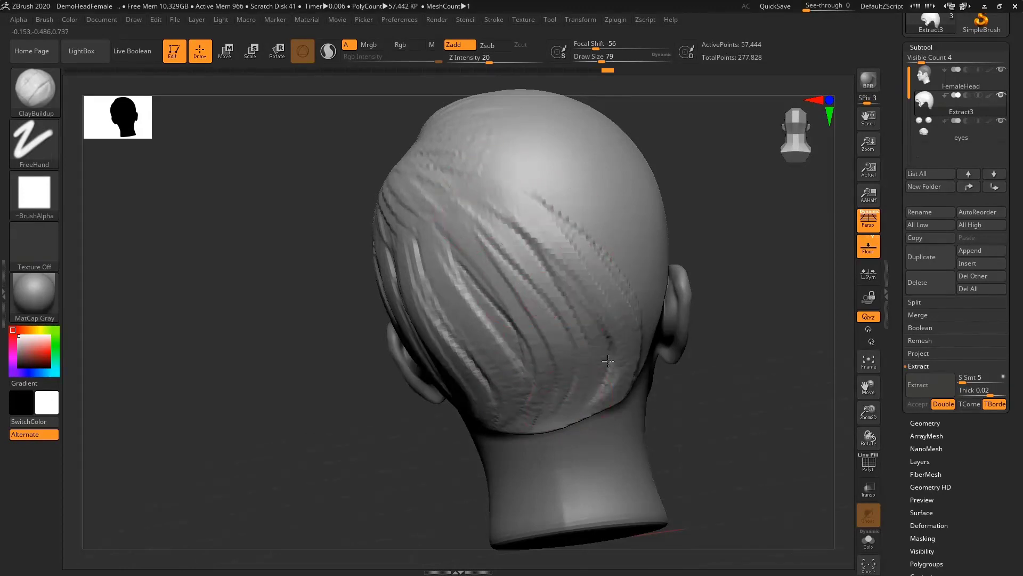
Extend the diagonal ClayBuildup strands across the back of the head toward the right side of the nape
{"action": "mouse_move", "coordinate": [581, 246]}
{"action": "right_mouse_down"}
{"action": "mouse_move", "coordinate": [590, 187]}
{"action": "mouse_move", "coordinate": [583, 256]}
{"action": "mouse_move", "coordinate": [647, 311]}
{"action": "right_mouse_up"}
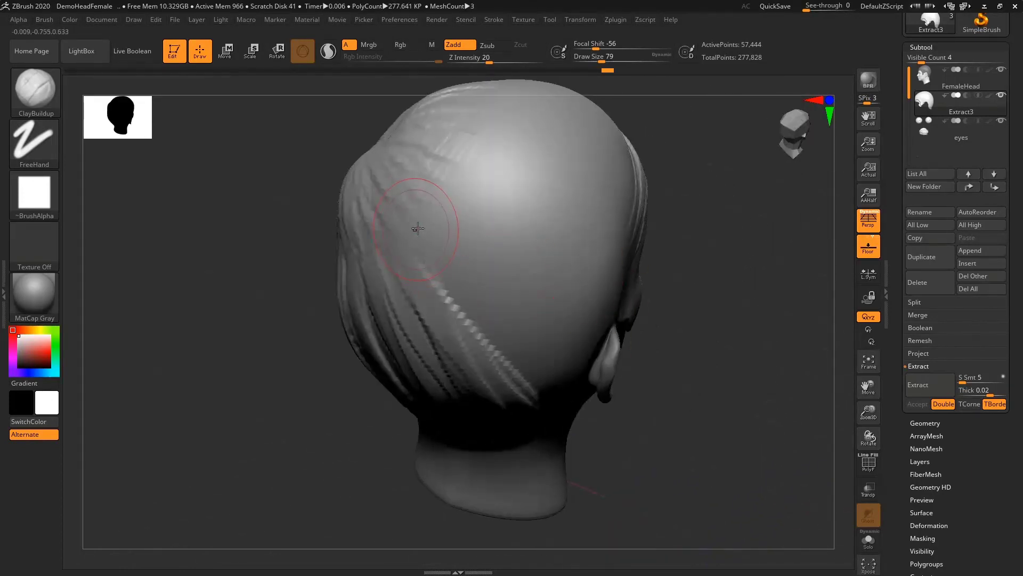
{"action": "left_click_drag", "start_coordinate": [417, 213], "coordinate": [540, 323]}
{"action": "left_click_drag", "start_coordinate": [391, 235], "coordinate": [533, 394]}
{"action": "left_click_drag", "start_coordinate": [426, 282], "coordinate": [544, 363]}
{"action": "left_click_drag", "start_coordinate": [456, 272], "coordinate": [569, 381]}
Sculpt ClayBuildup strands sweeping from the upper forehead across the right temple toward the right ear
{"action": "right_click_drag", "start_coordinate": [580, 402], "coordinate": [538, 329]}
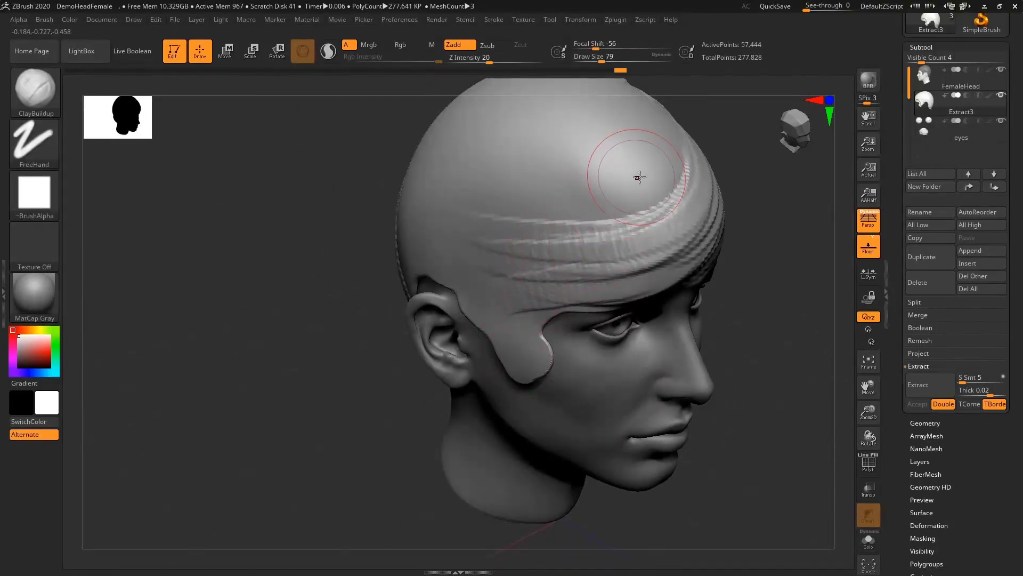
{"action": "mouse_move", "coordinate": [640, 177]}
{"action": "left_mouse_down"}
{"action": "mouse_move", "coordinate": [613, 263]}
{"action": "mouse_move", "coordinate": [510, 311]}
{"action": "left_mouse_up"}
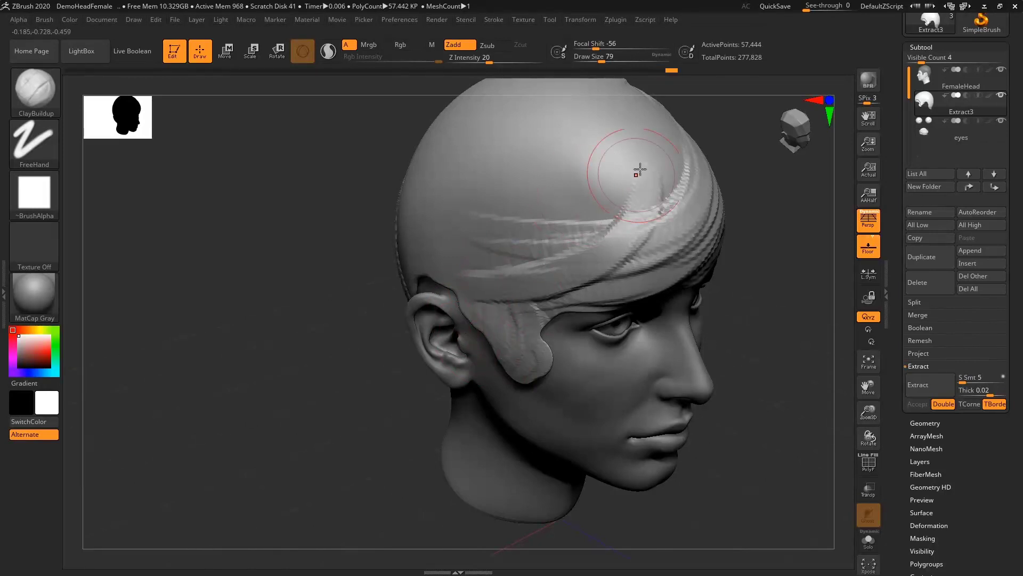
{"action": "left_click_drag", "start_coordinate": [662, 191], "coordinate": [446, 268]}
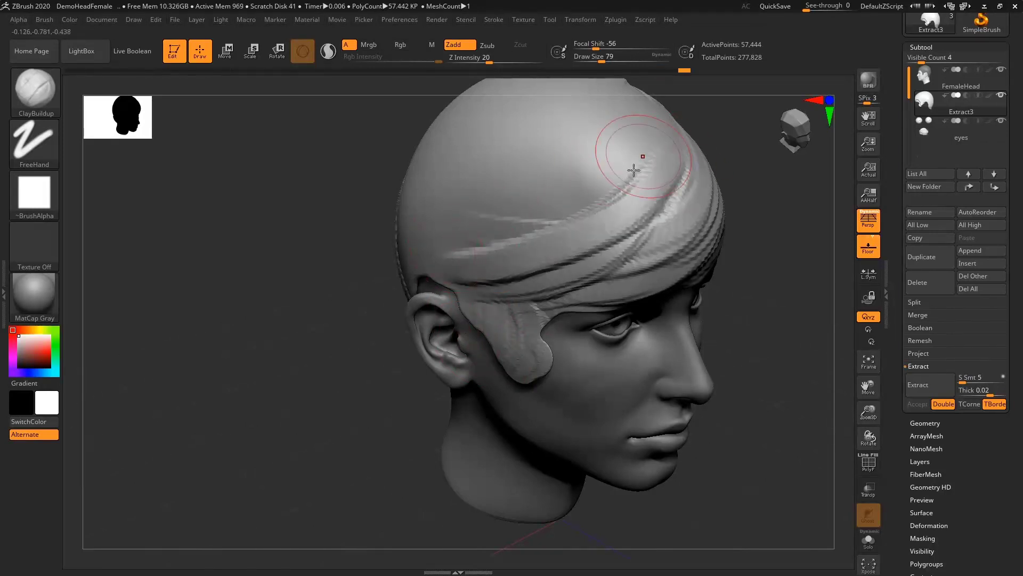
{"action": "mouse_move", "coordinate": [633, 160]}
{"action": "left_mouse_down"}
{"action": "mouse_move", "coordinate": [523, 224]}
{"action": "mouse_move", "coordinate": [436, 254]}
{"action": "left_mouse_up"}
Layer more ClayBuildup strands from the left parting across the front of the cap to the right temple
{"action": "mouse_move", "coordinate": [545, 208]}
{"action": "right_mouse_down"}
{"action": "mouse_move", "coordinate": [646, 166]}
{"action": "mouse_move", "coordinate": [685, 283]}
{"action": "mouse_move", "coordinate": [725, 200]}
{"action": "right_mouse_up"}
{"action": "left_click_drag", "start_coordinate": [724, 201], "coordinate": [567, 324]}
{"action": "left_click_drag", "start_coordinate": [732, 226], "coordinate": [549, 342]}
{"action": "left_click_drag", "start_coordinate": [701, 217], "coordinate": [549, 323]}
{"action": "left_click_drag", "start_coordinate": [702, 213], "coordinate": [505, 306]}
{"action": "left_click_drag", "start_coordinate": [669, 199], "coordinate": [496, 284]}
{"action": "mouse_move", "coordinate": [709, 189]}
{"action": "left_mouse_down"}
{"action": "mouse_move", "coordinate": [533, 296]}
{"action": "mouse_move", "coordinate": [482, 301]}
{"action": "left_mouse_up"}
{"action": "left_click_drag", "start_coordinate": [672, 160], "coordinate": [487, 274]}
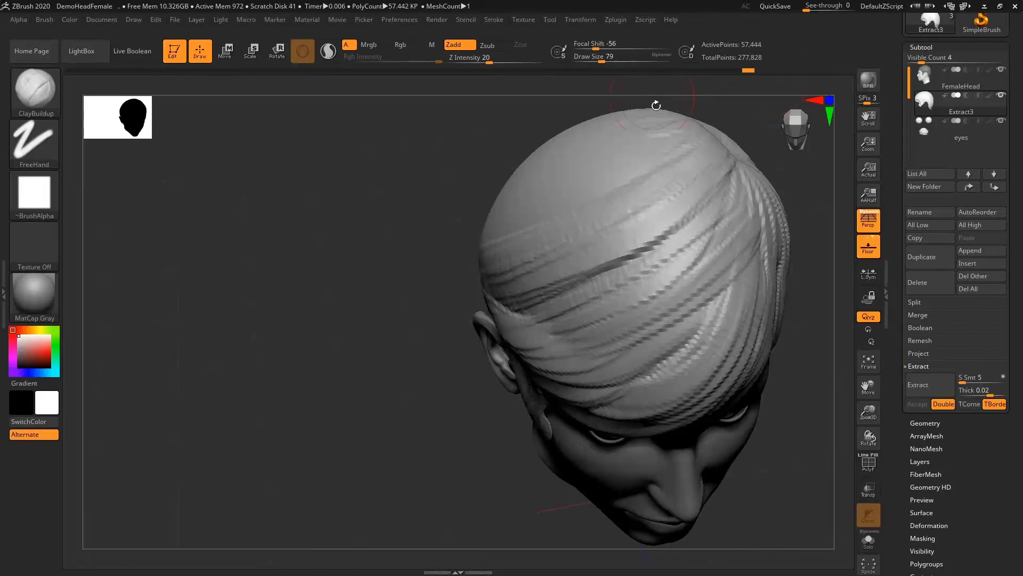
Sculpt ClayBuildup strands from the parting over the top of the cap down to the area above the right ear
{"action": "right_click_drag", "start_coordinate": [656, 105], "coordinate": [613, 265]}
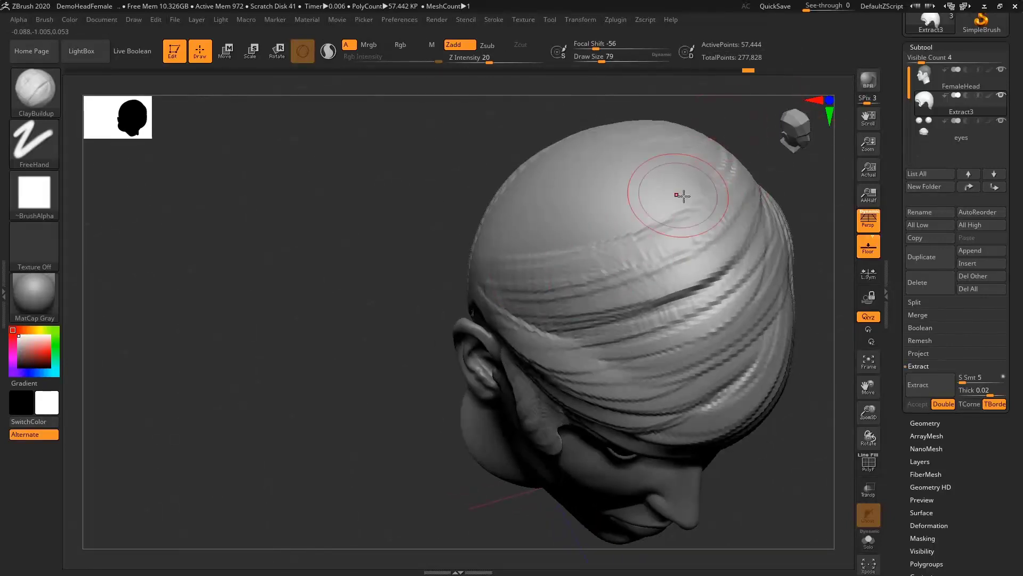
{"action": "left_click_drag", "start_coordinate": [708, 196], "coordinate": [481, 289]}
{"action": "left_click_drag", "start_coordinate": [673, 205], "coordinate": [481, 282]}
{"action": "mouse_move", "coordinate": [691, 186]}
{"action": "left_mouse_down"}
{"action": "mouse_move", "coordinate": [642, 219]}
{"action": "mouse_move", "coordinate": [479, 281]}
{"action": "left_mouse_up"}
{"action": "mouse_move", "coordinate": [696, 185]}
{"action": "left_mouse_down"}
{"action": "mouse_move", "coordinate": [521, 261]}
{"action": "mouse_move", "coordinate": [537, 255]}
{"action": "left_mouse_up"}
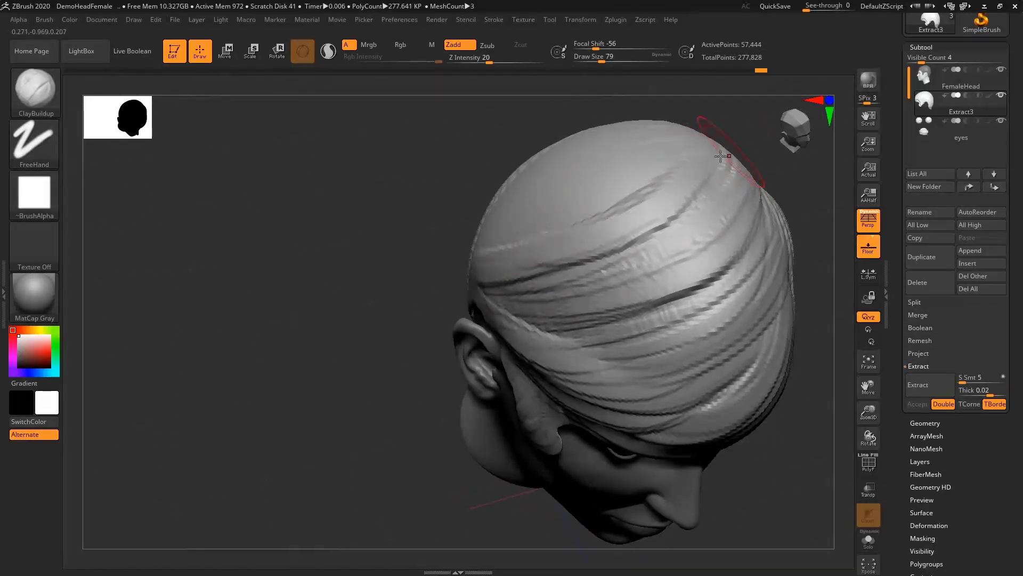
{"action": "left_click_drag", "start_coordinate": [721, 167], "coordinate": [482, 269]}
Continue the ClayBuildup strands over the upper right of the cap toward the area behind the right ear
{"action": "right_click_drag", "start_coordinate": [613, 230], "coordinate": [673, 173]}
{"action": "left_click_drag", "start_coordinate": [656, 179], "coordinate": [490, 241]}
{"action": "left_click_drag", "start_coordinate": [617, 165], "coordinate": [450, 257]}
{"action": "left_click_drag", "start_coordinate": [581, 140], "coordinate": [409, 241]}
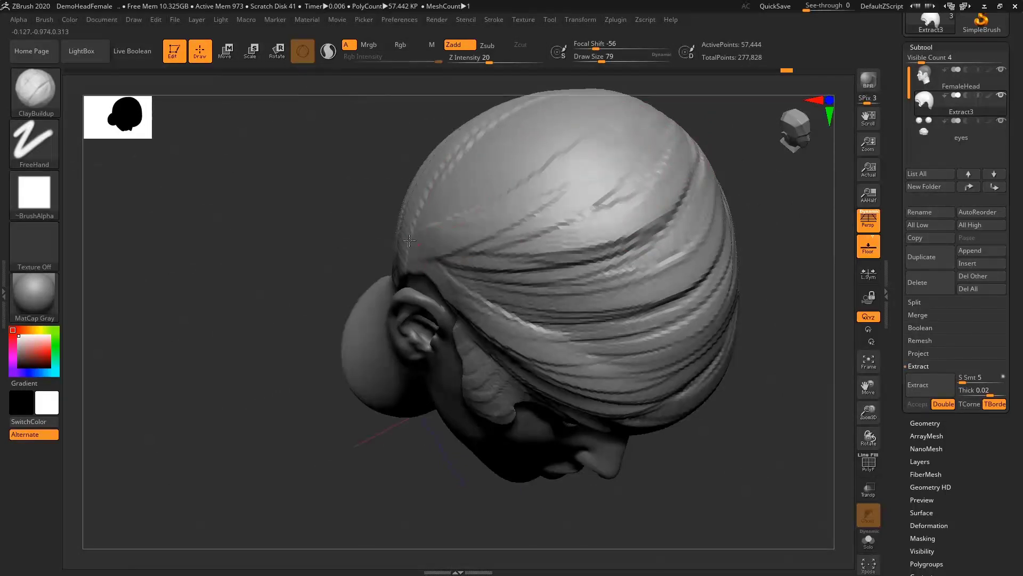
Fill the bare area from the whorl across the crown to the right rear of the cap with ClayBuildup strands
{"action": "right_click_drag", "start_coordinate": [530, 171], "coordinate": [635, 266]}
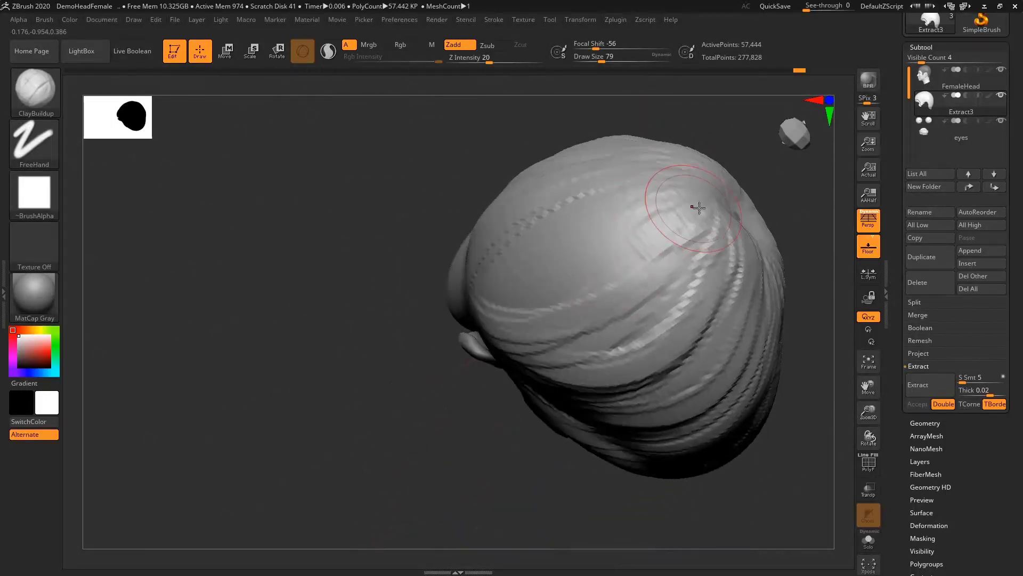
{"action": "left_click_drag", "start_coordinate": [703, 230], "coordinate": [491, 329]}
{"action": "mouse_move", "coordinate": [690, 228]}
{"action": "left_mouse_down"}
{"action": "mouse_move", "coordinate": [590, 296]}
{"action": "mouse_move", "coordinate": [482, 319]}
{"action": "left_mouse_up"}
{"action": "mouse_move", "coordinate": [685, 224]}
{"action": "left_mouse_down"}
{"action": "mouse_move", "coordinate": [479, 310]}
{"action": "mouse_move", "coordinate": [473, 299]}
{"action": "left_mouse_up"}
{"action": "left_click_drag", "start_coordinate": [634, 234], "coordinate": [469, 285]}
{"action": "left_click_drag", "start_coordinate": [613, 226], "coordinate": [472, 264]}
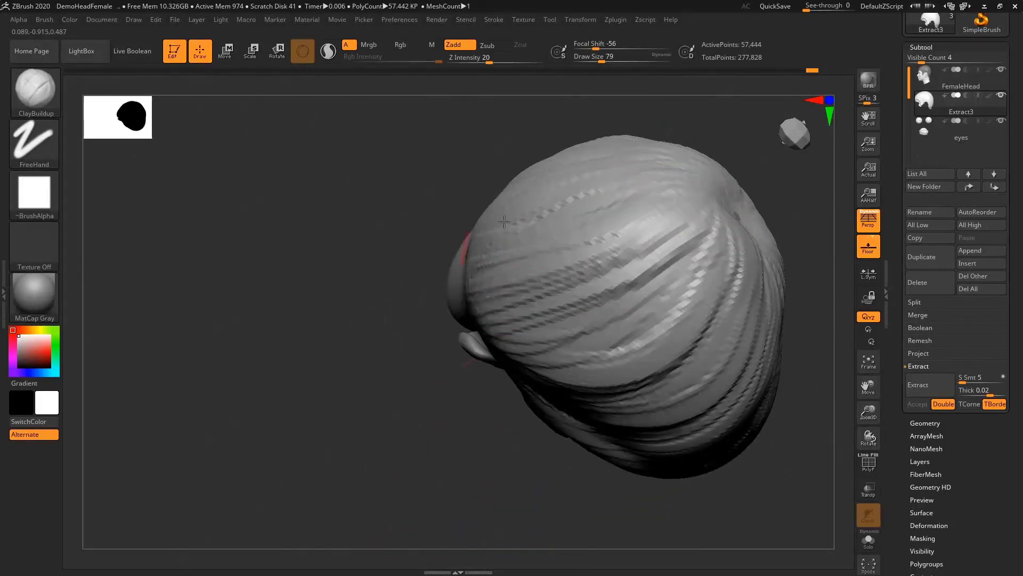
{"action": "left_click_drag", "start_coordinate": [670, 191], "coordinate": [483, 242]}
{"action": "left_click_drag", "start_coordinate": [656, 173], "coordinate": [504, 211]}
Sculpt additional ClayBuildup strands down the left side of the cap above and in front of the ear
{"action": "mouse_move", "coordinate": [635, 224]}
{"action": "right_mouse_down"}
{"action": "mouse_move", "coordinate": [646, 263]}
{"action": "mouse_move", "coordinate": [708, 256]}
{"action": "mouse_move", "coordinate": [535, 234]}
{"action": "mouse_move", "coordinate": [463, 195]}
{"action": "right_mouse_up"}
{"action": "right_click_drag", "start_coordinate": [464, 195], "coordinate": [483, 273]}
{"action": "left_click_drag", "start_coordinate": [508, 321], "coordinate": [503, 418]}
{"action": "mouse_move", "coordinate": [534, 280]}
{"action": "left_mouse_down"}
{"action": "mouse_move", "coordinate": [547, 386]}
{"action": "mouse_move", "coordinate": [584, 369]}
{"action": "left_mouse_up"}
{"action": "left_click_drag", "start_coordinate": [598, 293], "coordinate": [610, 354]}
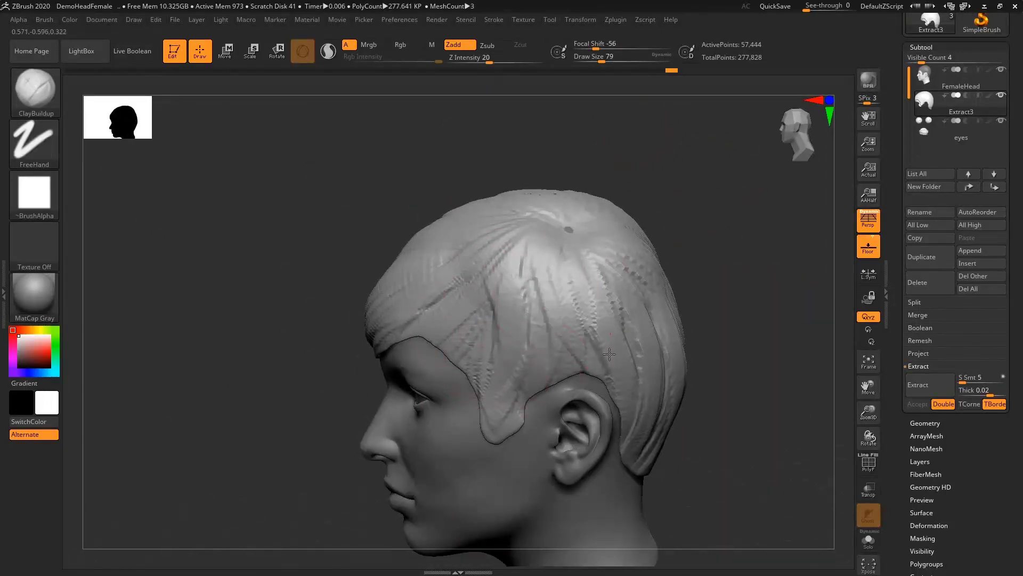
With SnakeHook at draw size 51, pull a strand tip from the left temple hairline, undoing misplaced pulls, and smooth it
{"action": "right_click_drag", "start_coordinate": [577, 313], "coordinate": [578, 244], "text": "ctrl"}
{"action": "key", "text": "b"}
{"action": "key", "text": "s"}
{"action": "key", "text": "h"}
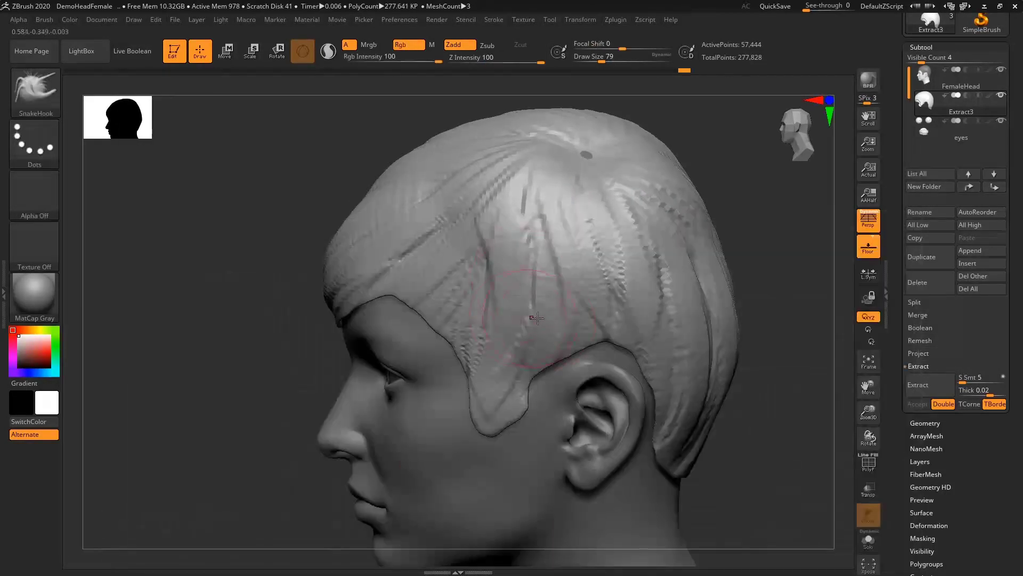
{"action": "key", "text": "bracketleft"}
{"action": "key", "text": "bracketleft"}
{"action": "left_click_drag", "start_coordinate": [444, 320], "coordinate": [420, 358]}
{"action": "right_click_drag", "start_coordinate": [413, 341], "coordinate": [464, 304]}
{"action": "key", "text": "ctrl+z"}
{"action": "key", "text": "ctrl+z"}
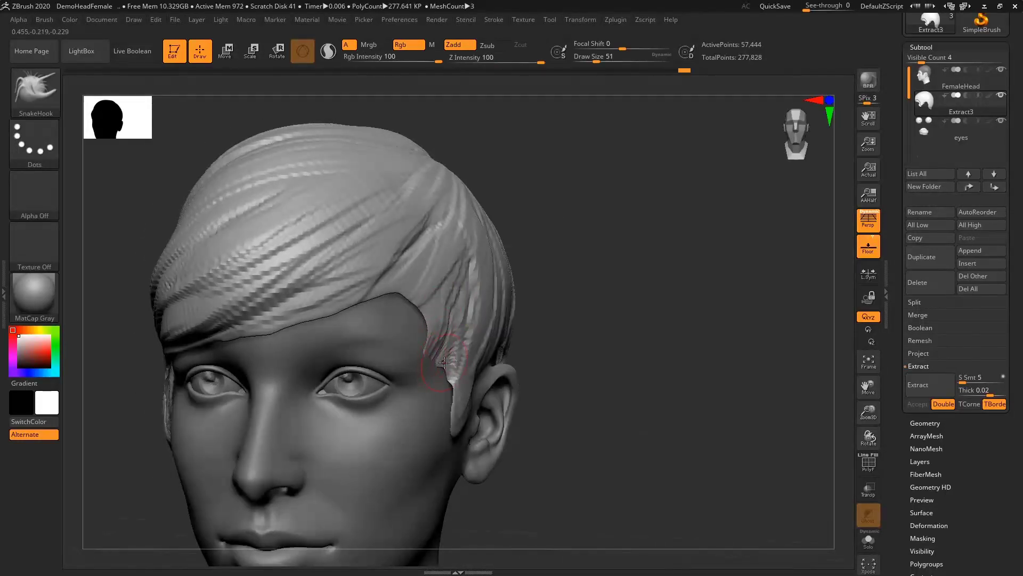
{"action": "right_click_drag", "start_coordinate": [462, 372], "coordinate": [421, 385]}
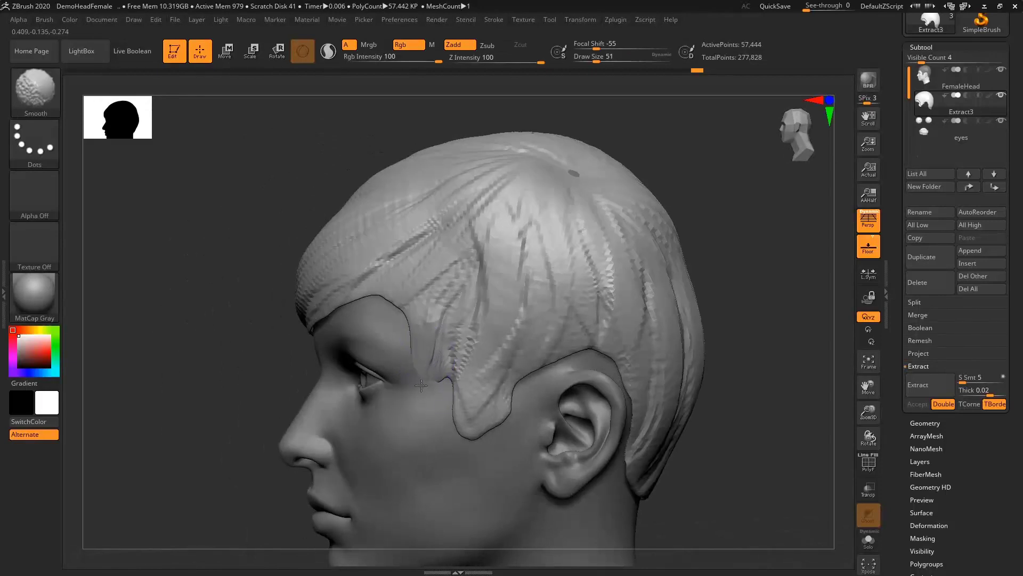
{"action": "left_click_drag", "start_coordinate": [437, 380], "coordinate": [421, 380], "text": "shift"}
Pull the left sideburn down into a long lock with SnakeHook and draw out smaller tips beside it
{"action": "left_click_drag", "start_coordinate": [470, 429], "coordinate": [489, 484]}
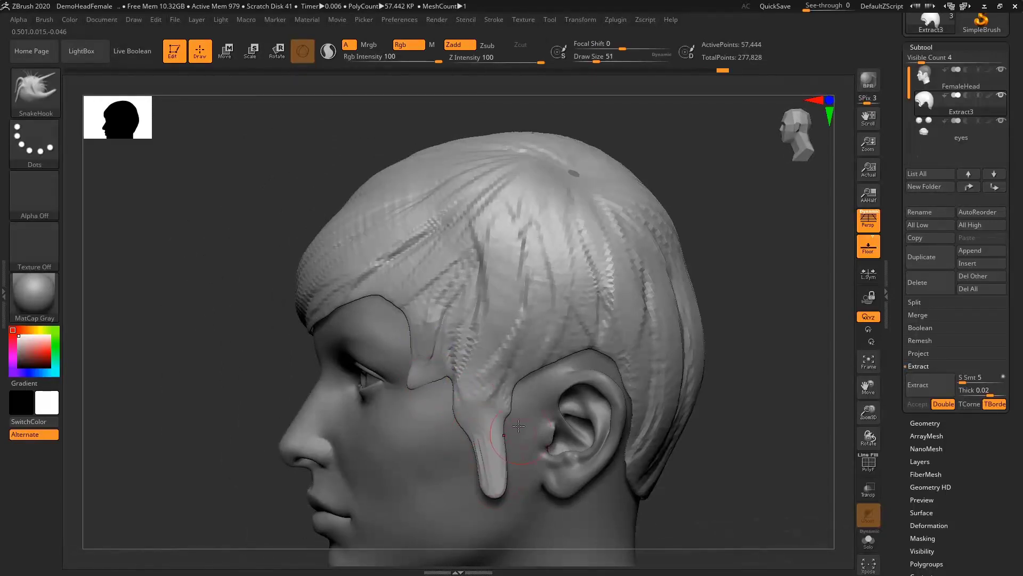
{"action": "left_click_drag", "start_coordinate": [519, 427], "coordinate": [515, 398]}
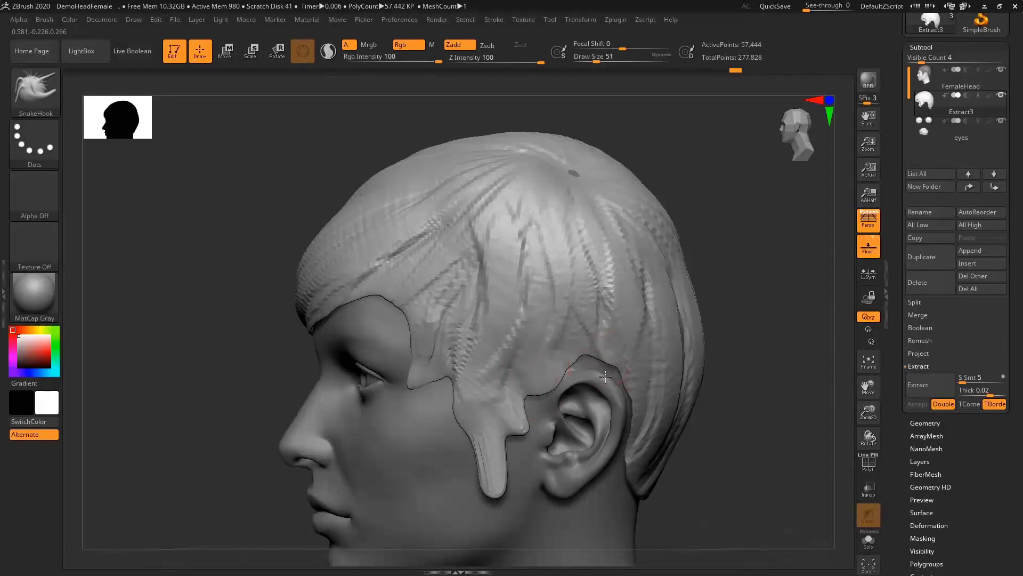
{"action": "left_click_drag", "start_coordinate": [455, 382], "coordinate": [451, 392]}
{"action": "left_click_drag", "start_coordinate": [256, 283], "coordinate": [442, 302]}
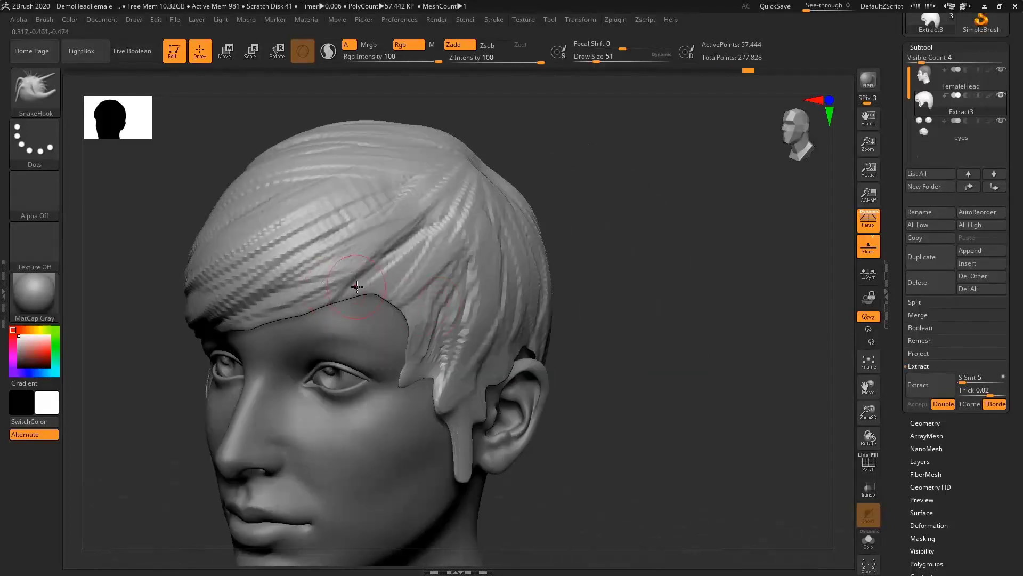
Pull pointed strands from the front hairline above the left eye with SnakeHook and undo the last fringe pulls
{"action": "mouse_move", "coordinate": [372, 293]}
{"action": "left_mouse_down"}
{"action": "mouse_move", "coordinate": [416, 304]}
{"action": "mouse_move", "coordinate": [377, 302]}
{"action": "mouse_move", "coordinate": [358, 322]}
{"action": "left_mouse_up"}
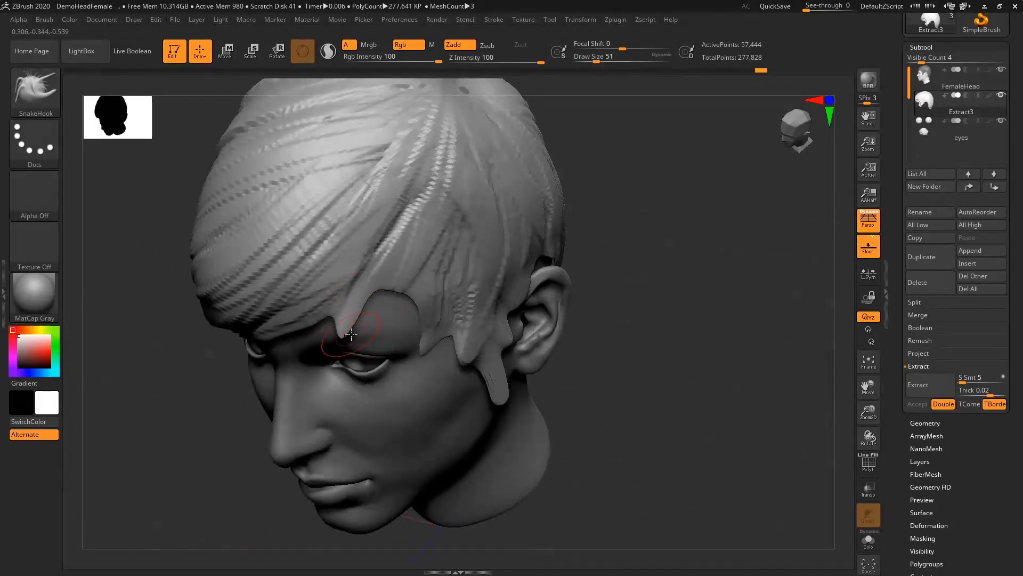
{"action": "left_click_drag", "start_coordinate": [386, 330], "coordinate": [382, 335]}
{"action": "right_click_drag", "start_coordinate": [382, 335], "coordinate": [439, 303]}
{"action": "left_click_drag", "start_coordinate": [314, 307], "coordinate": [292, 318]}
{"action": "key", "text": "ctrl"}
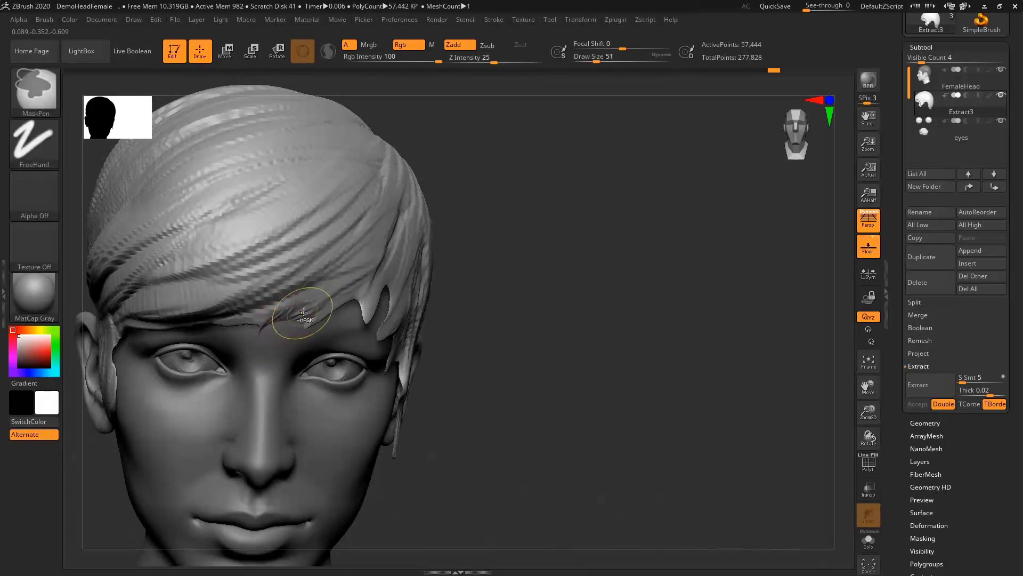
{"action": "key", "text": "ctrl+z"}
{"action": "key", "text": "ctrl+z"}
Reshape the right sideburn into tapered strands swept back toward the ear with SnakeHook, smoothing the surface
{"action": "mouse_move", "coordinate": [368, 277]}
{"action": "right_mouse_down"}
{"action": "mouse_move", "coordinate": [544, 256]}
{"action": "mouse_move", "coordinate": [685, 255]}
{"action": "right_mouse_up"}
{"action": "mouse_move", "coordinate": [356, 389]}
{"action": "left_mouse_down", "text": "shift"}
{"action": "mouse_move", "coordinate": [298, 421]}
{"action": "mouse_move", "coordinate": [343, 411]}
{"action": "mouse_move", "coordinate": [287, 468]}
{"action": "left_mouse_up", "text": "shift"}
{"action": "mouse_move", "coordinate": [303, 426]}
{"action": "left_mouse_down", "text": "shift"}
{"action": "mouse_move", "coordinate": [341, 379]}
{"action": "mouse_move", "coordinate": [329, 427]}
{"action": "mouse_move", "coordinate": [278, 452]}
{"action": "left_mouse_up", "text": "shift"}
{"action": "left_click_drag", "start_coordinate": [322, 441], "coordinate": [302, 443]}
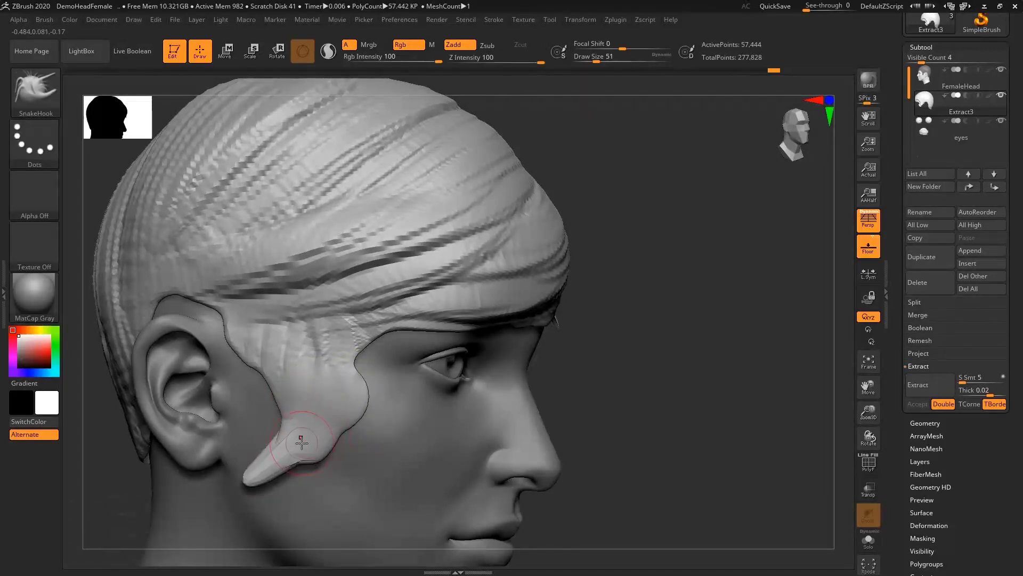
{"action": "mouse_move", "coordinate": [230, 386]}
{"action": "left_mouse_down"}
{"action": "mouse_move", "coordinate": [264, 421]}
{"action": "mouse_move", "coordinate": [260, 453]}
{"action": "mouse_move", "coordinate": [273, 476]}
{"action": "left_mouse_up"}
{"action": "mouse_move", "coordinate": [272, 428]}
{"action": "right_mouse_down"}
{"action": "mouse_move", "coordinate": [184, 450]}
{"action": "mouse_move", "coordinate": [270, 427]}
{"action": "right_mouse_up"}
{"action": "mouse_move", "coordinate": [360, 386]}
{"action": "left_mouse_down"}
{"action": "mouse_move", "coordinate": [347, 392]}
{"action": "mouse_move", "coordinate": [347, 415]}
{"action": "mouse_move", "coordinate": [274, 480]}
{"action": "left_mouse_up"}
{"action": "mouse_move", "coordinate": [329, 397]}
{"action": "left_mouse_down"}
{"action": "mouse_move", "coordinate": [290, 503]}
{"action": "mouse_move", "coordinate": [257, 471]}
{"action": "mouse_move", "coordinate": [260, 430]}
{"action": "left_mouse_up"}
{"action": "mouse_move", "coordinate": [269, 387]}
{"action": "left_mouse_down", "text": "shift"}
{"action": "mouse_move", "coordinate": [247, 369]}
{"action": "mouse_move", "coordinate": [280, 334]}
{"action": "left_mouse_up", "text": "shift"}
Pull jagged strand tips down along the cap's nape edge and behind the left ear with SnakeHook
{"action": "right_click_drag", "start_coordinate": [280, 335], "coordinate": [266, 394]}
{"action": "mouse_move", "coordinate": [333, 374]}
{"action": "left_mouse_down"}
{"action": "mouse_move", "coordinate": [317, 407]}
{"action": "mouse_move", "coordinate": [290, 392]}
{"action": "mouse_move", "coordinate": [251, 411]}
{"action": "mouse_move", "coordinate": [211, 397]}
{"action": "left_mouse_up"}
{"action": "right_click_drag", "start_coordinate": [211, 397], "coordinate": [267, 392]}
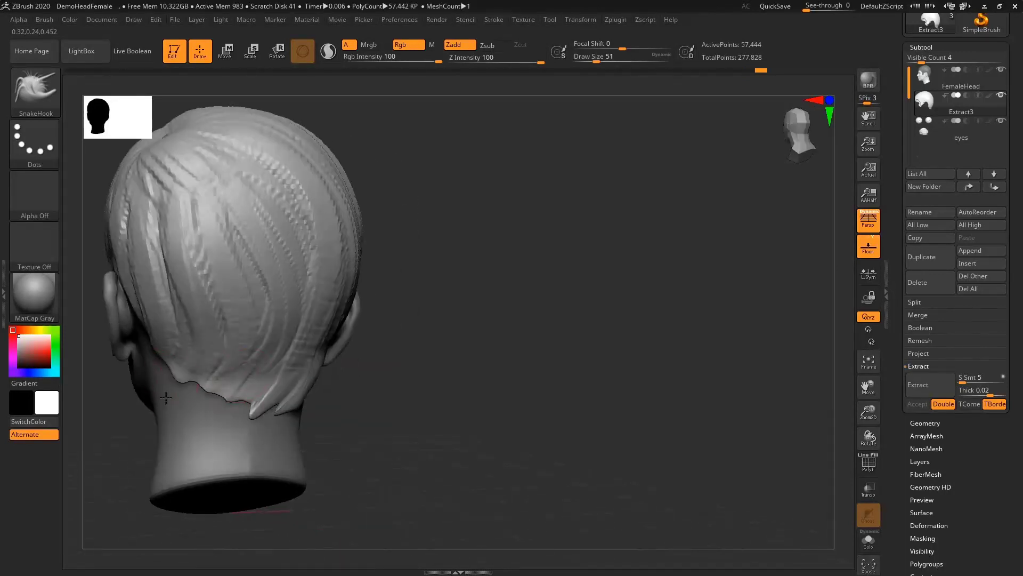
{"action": "mouse_move", "coordinate": [186, 377]}
{"action": "left_mouse_down"}
{"action": "mouse_move", "coordinate": [178, 395]}
{"action": "mouse_move", "coordinate": [243, 433]}
{"action": "left_mouse_up"}
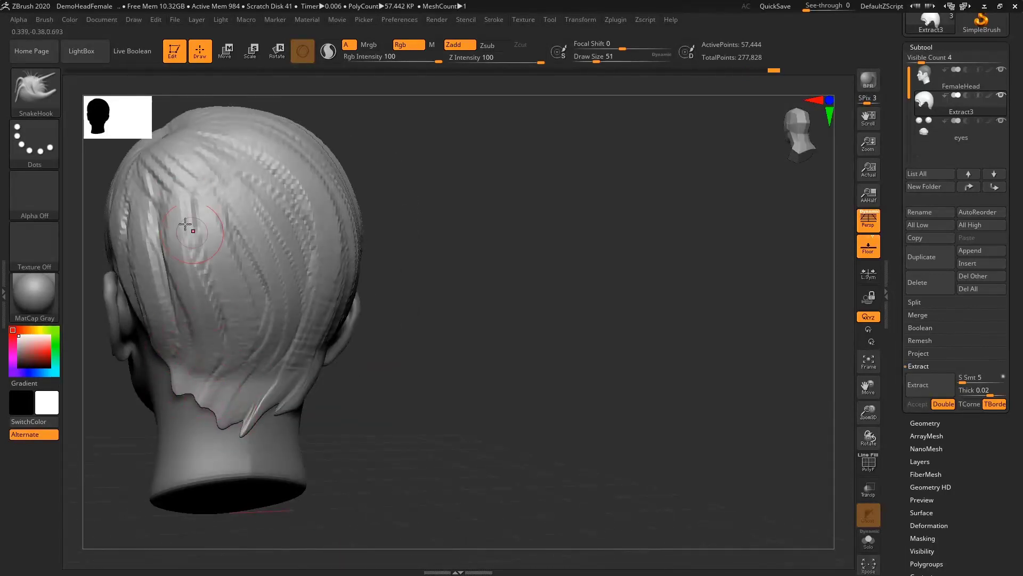
{"action": "left_click_drag", "start_coordinate": [184, 380], "coordinate": [195, 424]}
{"action": "right_click_drag", "start_coordinate": [200, 348], "coordinate": [227, 349]}
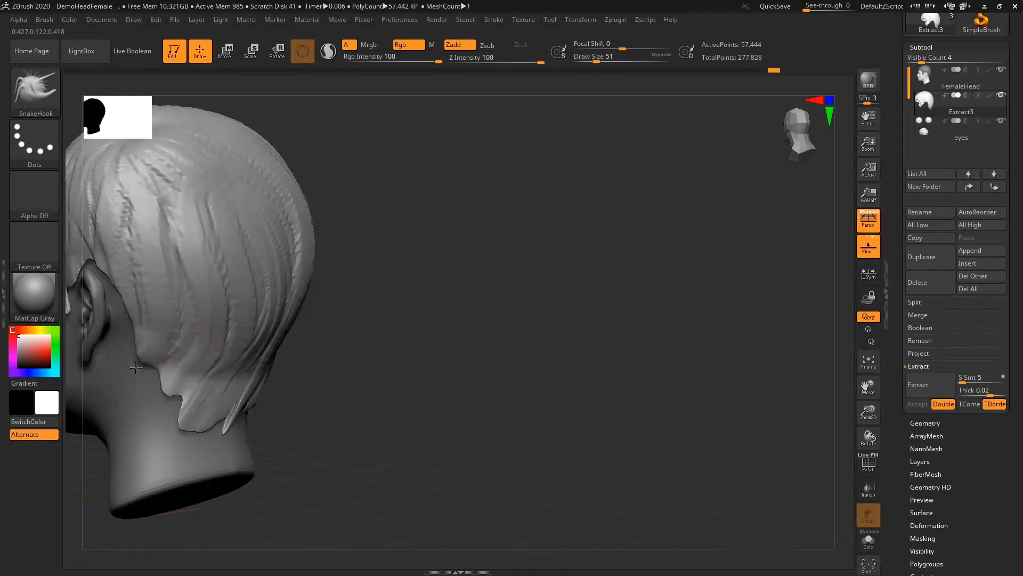
{"action": "left_click_drag", "start_coordinate": [152, 349], "coordinate": [156, 393]}
{"action": "right_click_drag", "start_coordinate": [212, 416], "coordinate": [251, 405]}
With the makkon hair curve brush's Wide_cover2 strand at draw size 59, draw a lock from the whorl over the top toward the right side
{"action": "right_click_drag", "start_coordinate": [256, 336], "coordinate": [521, 313], "text": "ctrl"}
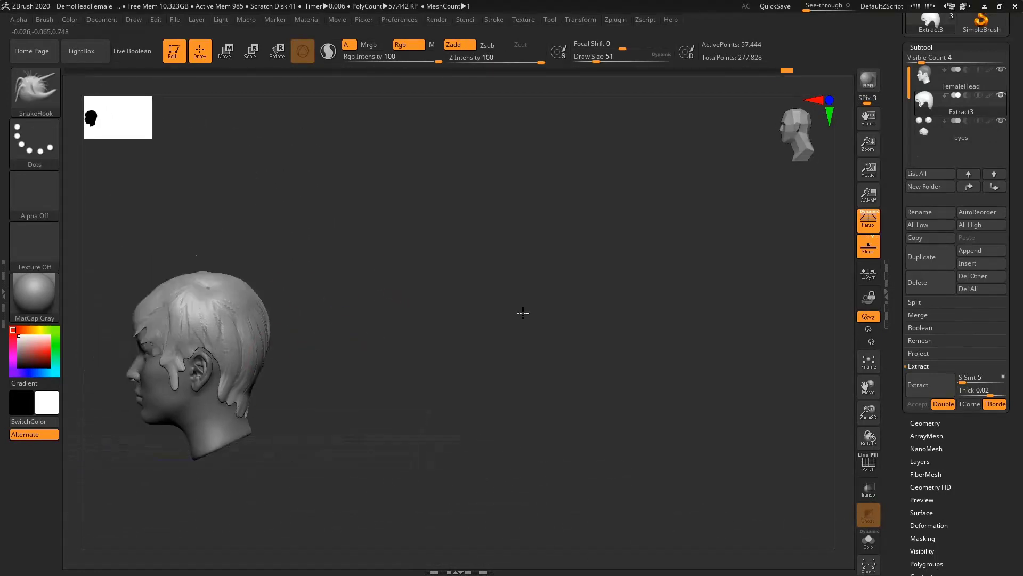
{"action": "right_click_drag", "start_coordinate": [452, 302], "coordinate": [520, 341]}
{"action": "right_click_drag", "start_coordinate": [520, 256], "coordinate": [558, 308], "text": "ctrl"}
{"action": "left_click", "coordinate": [31, 106]}
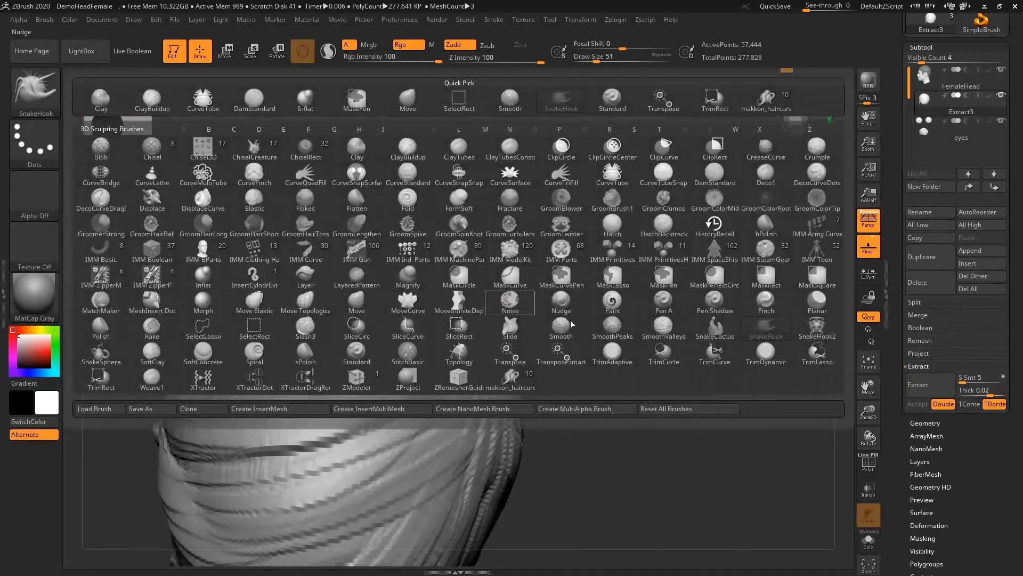
{"action": "left_click", "coordinate": [520, 381]}
{"action": "right_click_drag", "start_coordinate": [444, 295], "coordinate": [537, 255], "text": "ctrl"}
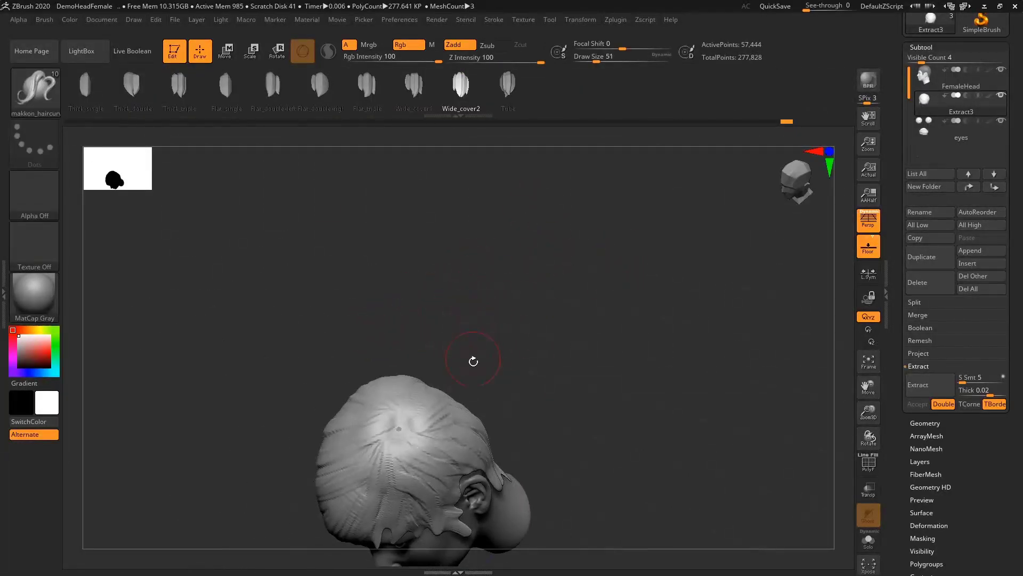
{"action": "right_click_drag", "start_coordinate": [426, 365], "coordinate": [603, 253]}
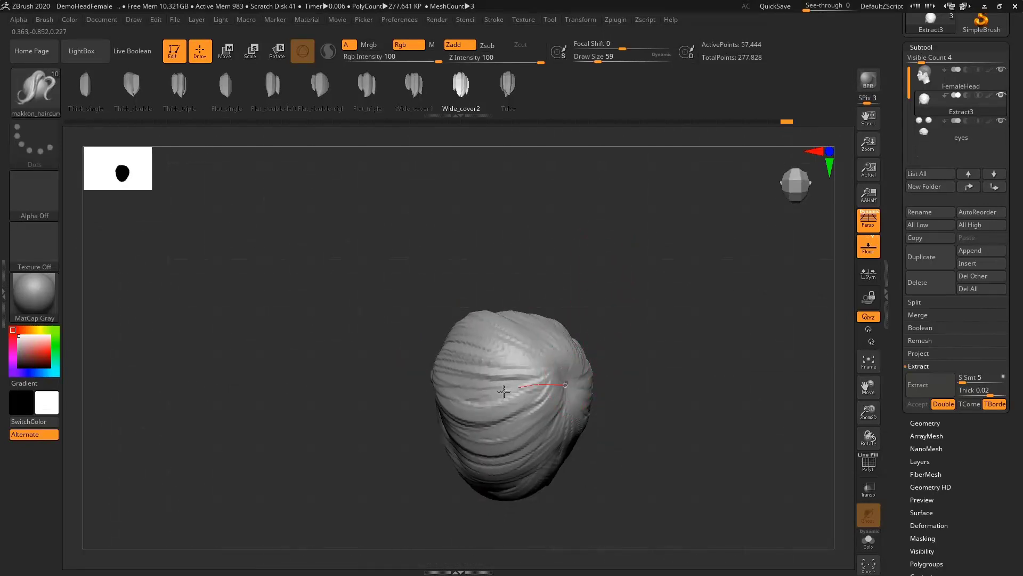
{"action": "left_click_drag", "start_coordinate": [503, 391], "coordinate": [447, 410]}
{"action": "mouse_move", "coordinate": [478, 374]}
{"action": "right_mouse_down"}
{"action": "mouse_move", "coordinate": [537, 293]}
{"action": "mouse_move", "coordinate": [552, 306]}
{"action": "mouse_move", "coordinate": [566, 274]}
{"action": "mouse_move", "coordinate": [433, 496]}
{"action": "right_mouse_up"}
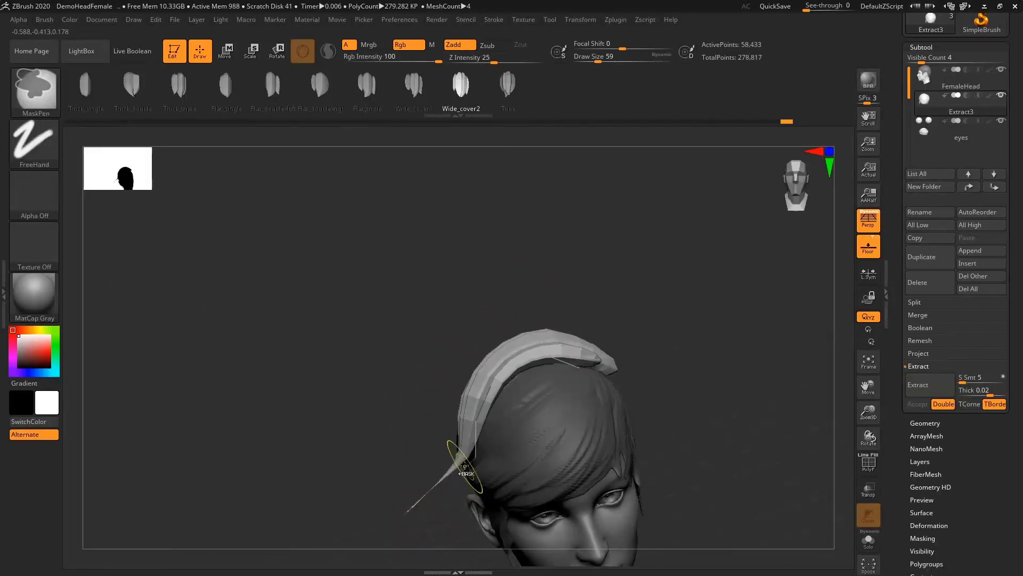
Bend the top lock's tip down toward the right ear, and undo the lock
{"action": "right_click_drag", "start_coordinate": [458, 436], "coordinate": [380, 437]}
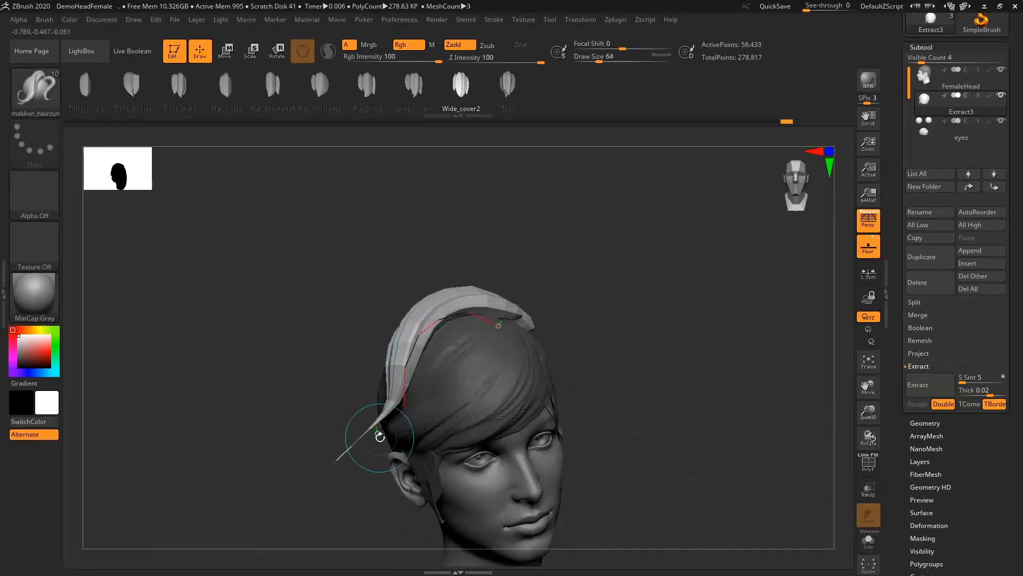
{"action": "left_click_drag", "start_coordinate": [379, 432], "coordinate": [401, 453]}
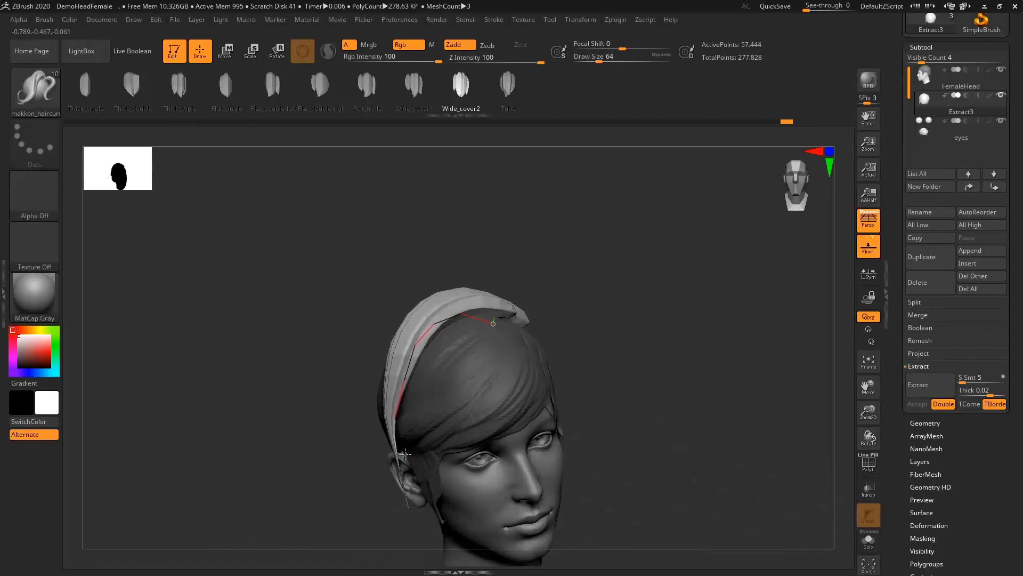
{"action": "right_click_drag", "start_coordinate": [404, 452], "coordinate": [533, 341]}
{"action": "key", "text": "ctrl+z"}
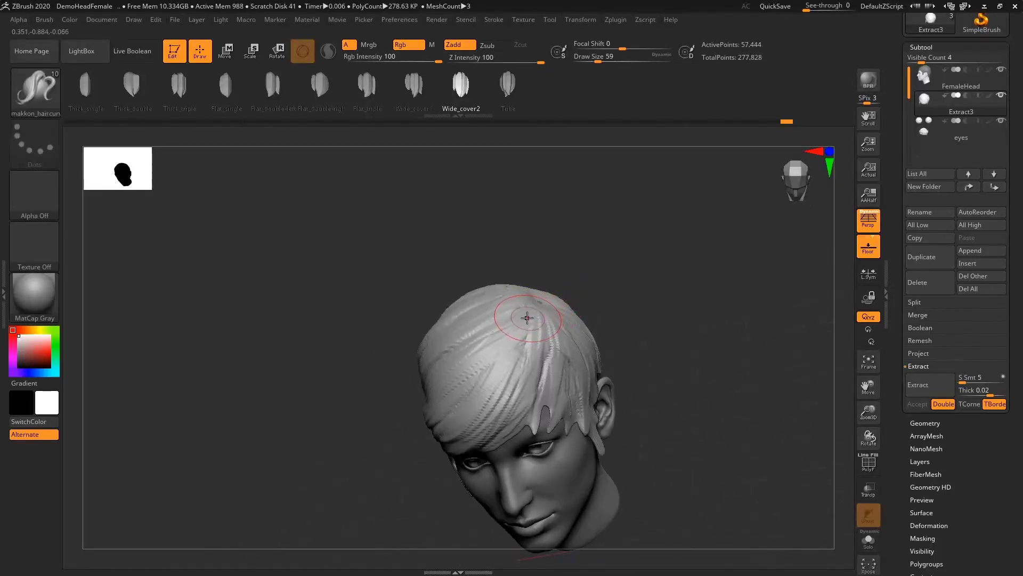
Try a narrower Wide_cover2 lock at draw size 31 from the whorl over the crown toward the right temple, and undo it
{"action": "right_click_drag", "start_coordinate": [536, 308], "coordinate": [538, 294]}
{"action": "key", "text": "space"}
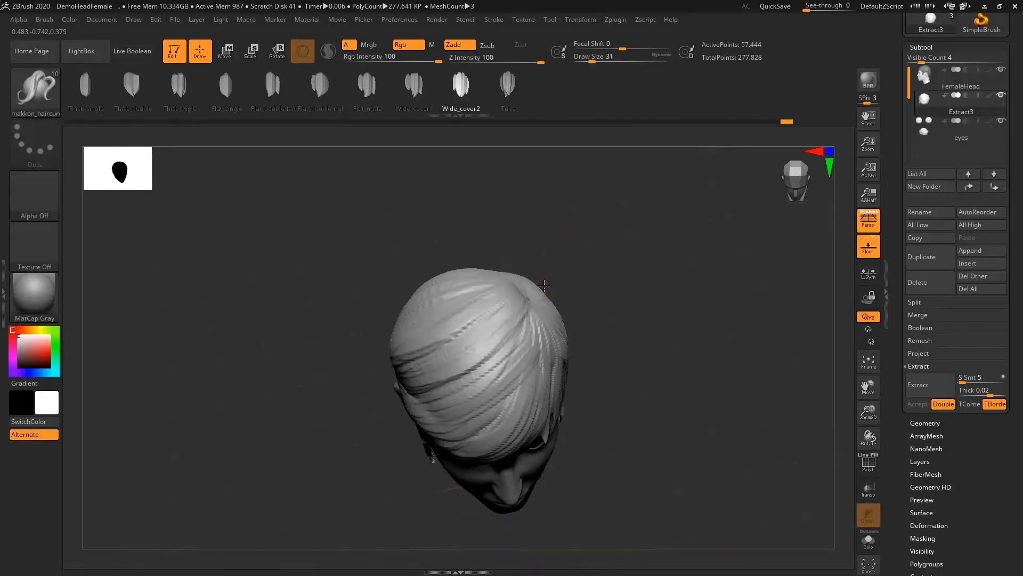
{"action": "key", "text": "space"}
{"action": "mouse_move", "coordinate": [511, 273]}
{"action": "right_mouse_down"}
{"action": "mouse_move", "coordinate": [523, 235]}
{"action": "mouse_move", "coordinate": [545, 245]}
{"action": "mouse_move", "coordinate": [512, 294]}
{"action": "right_mouse_up"}
{"action": "left_click_drag", "start_coordinate": [396, 416], "coordinate": [386, 414]}
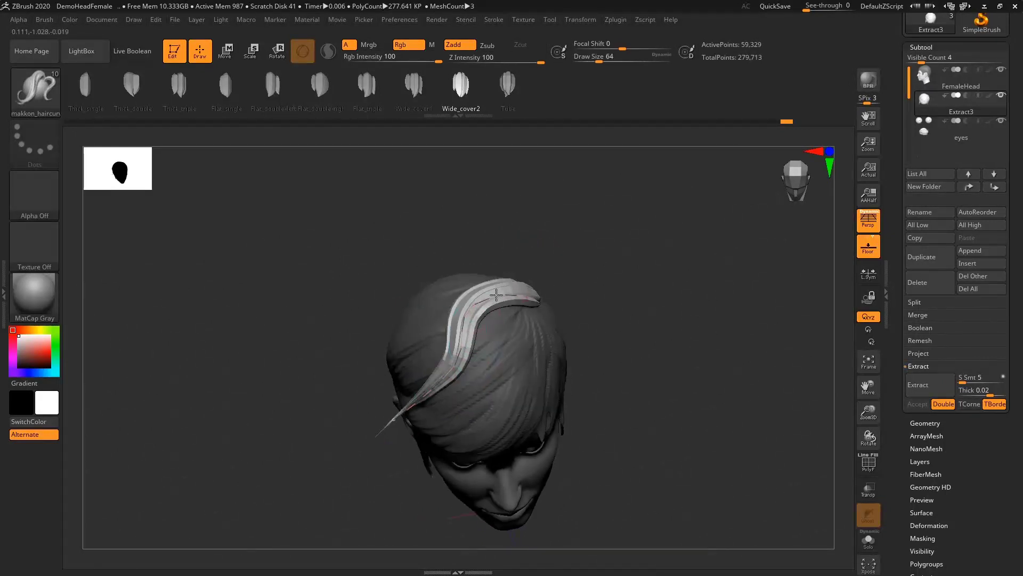
{"action": "right_click_drag", "start_coordinate": [461, 313], "coordinate": [500, 268]}
{"action": "key", "text": "ctrl+z"}
Draw a Wide_cover2 lock from the whorl sweeping over the top to the front hairline, undoing the unsuitable strokes
{"action": "right_click_drag", "start_coordinate": [559, 302], "coordinate": [551, 305]}
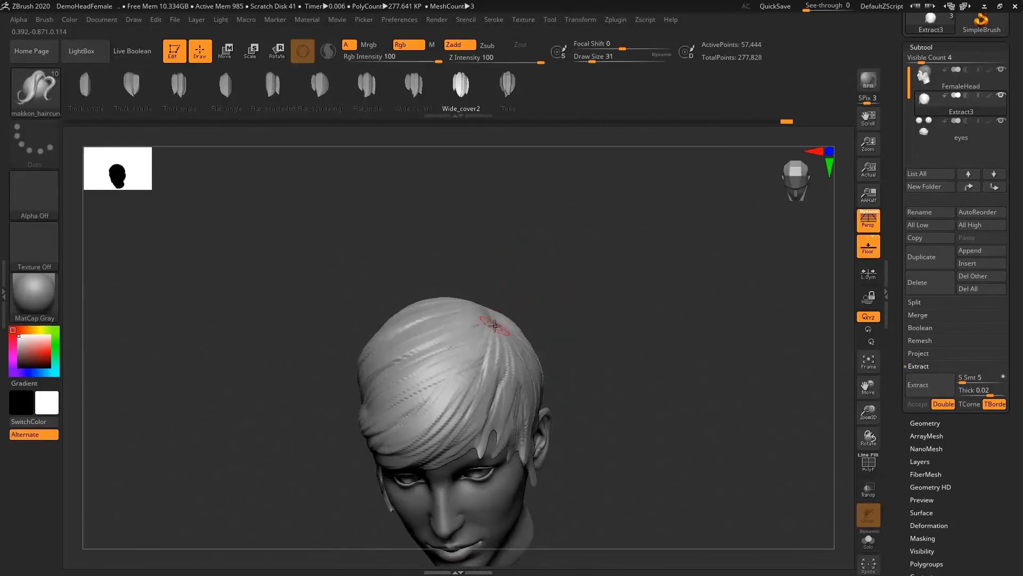
{"action": "left_click_drag", "start_coordinate": [495, 325], "coordinate": [403, 438]}
{"action": "key", "text": "ctrl+z"}
{"action": "mouse_move", "coordinate": [494, 323]}
{"action": "left_mouse_down"}
{"action": "mouse_move", "coordinate": [496, 381]}
{"action": "mouse_move", "coordinate": [416, 439]}
{"action": "mouse_move", "coordinate": [494, 368]}
{"action": "mouse_move", "coordinate": [399, 447]}
{"action": "left_mouse_up"}
{"action": "key", "text": "ctrl+z"}
{"action": "mouse_move", "coordinate": [473, 337]}
{"action": "right_mouse_down"}
{"action": "mouse_move", "coordinate": [494, 293]}
{"action": "mouse_move", "coordinate": [441, 321]}
{"action": "right_mouse_up"}
{"action": "right_click_drag", "start_coordinate": [583, 297], "coordinate": [538, 260]}
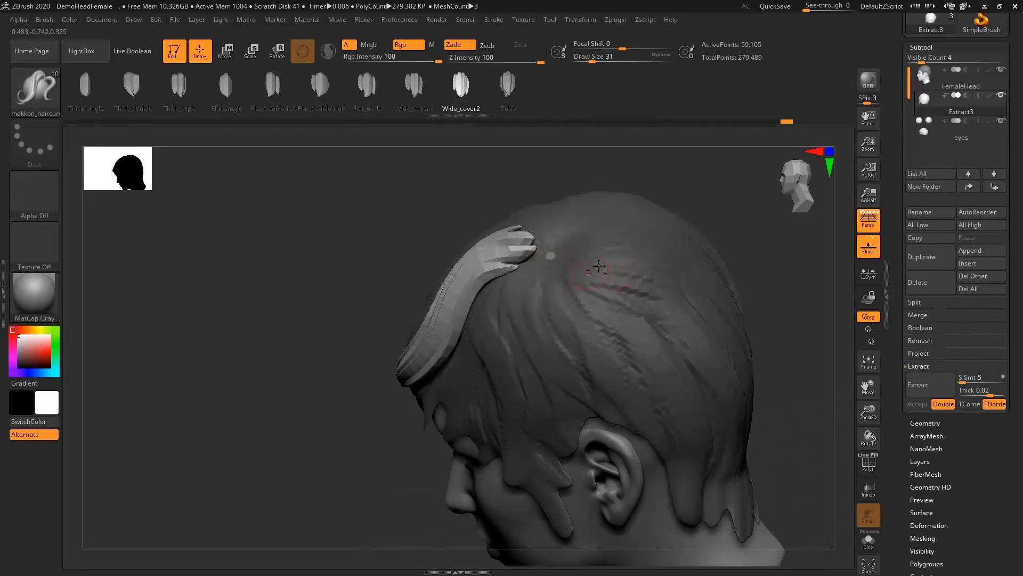
Draw and redraw a second lock from the whorl down the left side to the hairline above the left eye
{"action": "left_click_drag", "start_coordinate": [505, 285], "coordinate": [503, 341]}
{"action": "key", "text": "ctrl+z"}
{"action": "mouse_move", "coordinate": [503, 344]}
{"action": "right_mouse_down"}
{"action": "mouse_move", "coordinate": [560, 283]}
{"action": "mouse_move", "coordinate": [562, 243]}
{"action": "mouse_move", "coordinate": [577, 223]}
{"action": "mouse_move", "coordinate": [558, 238]}
{"action": "right_mouse_up"}
{"action": "left_click_drag", "start_coordinate": [576, 233], "coordinate": [401, 386]}
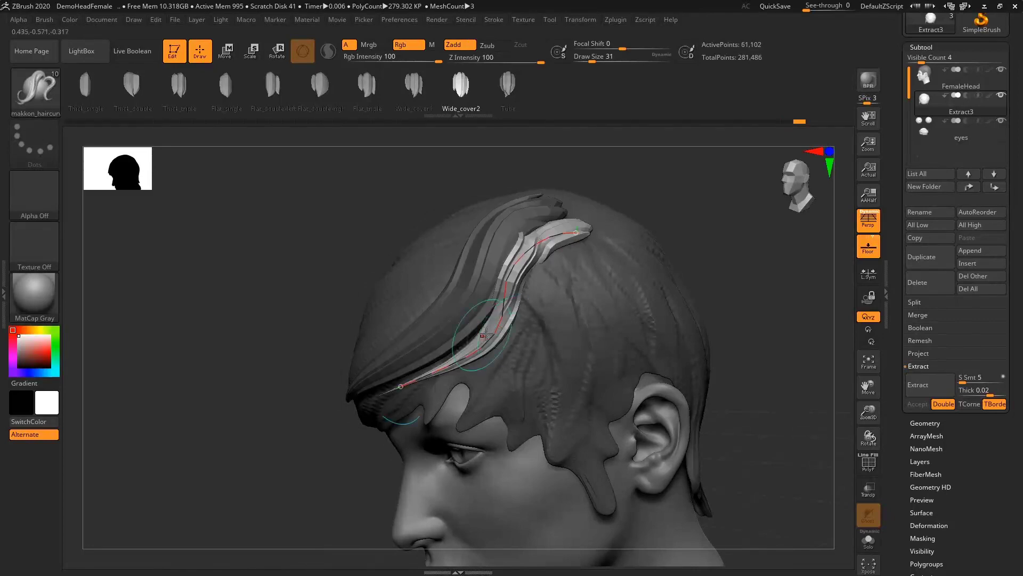
{"action": "mouse_move", "coordinate": [523, 293]}
{"action": "right_mouse_down"}
{"action": "mouse_move", "coordinate": [565, 284]}
{"action": "mouse_move", "coordinate": [535, 288]}
{"action": "right_mouse_up"}
{"action": "key", "text": "ctrl+z"}
{"action": "mouse_move", "coordinate": [574, 230]}
{"action": "left_mouse_down"}
{"action": "mouse_move", "coordinate": [562, 229]}
{"action": "mouse_move", "coordinate": [379, 406]}
{"action": "left_mouse_up"}
{"action": "mouse_move", "coordinate": [499, 323]}
{"action": "right_mouse_down"}
{"action": "mouse_move", "coordinate": [538, 326]}
{"action": "mouse_move", "coordinate": [456, 377]}
{"action": "right_mouse_up"}
{"action": "key", "text": "bracketleft"}
{"action": "key", "text": "bracketleft"}
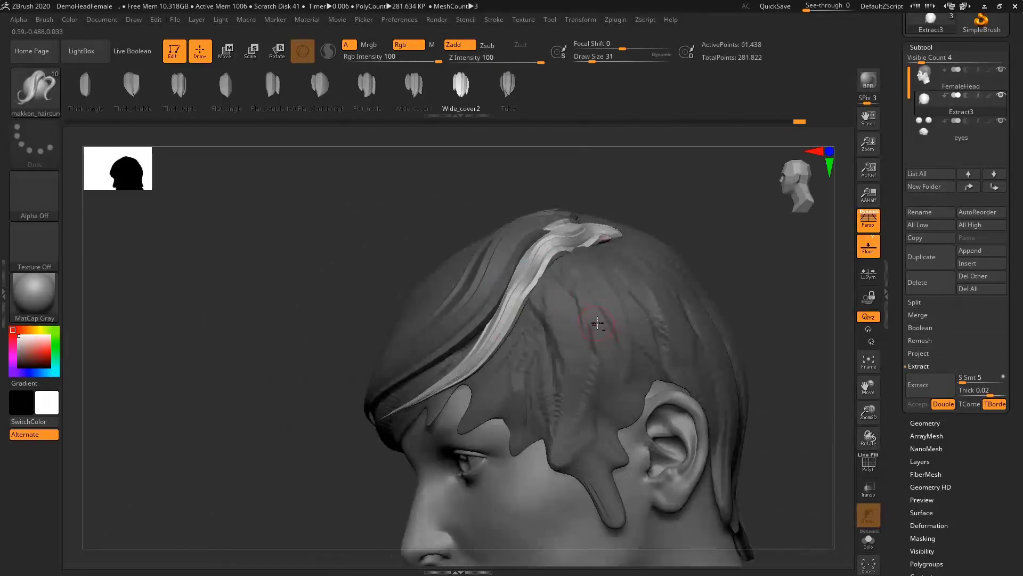
Draw one lock from the whorl down the left temple to the sideburn and another sweeping toward the left brow
{"action": "mouse_move", "coordinate": [619, 274]}
{"action": "right_mouse_down"}
{"action": "mouse_move", "coordinate": [595, 311]}
{"action": "mouse_move", "coordinate": [606, 217]}
{"action": "right_mouse_up"}
{"action": "left_click_drag", "start_coordinate": [605, 240], "coordinate": [606, 356]}
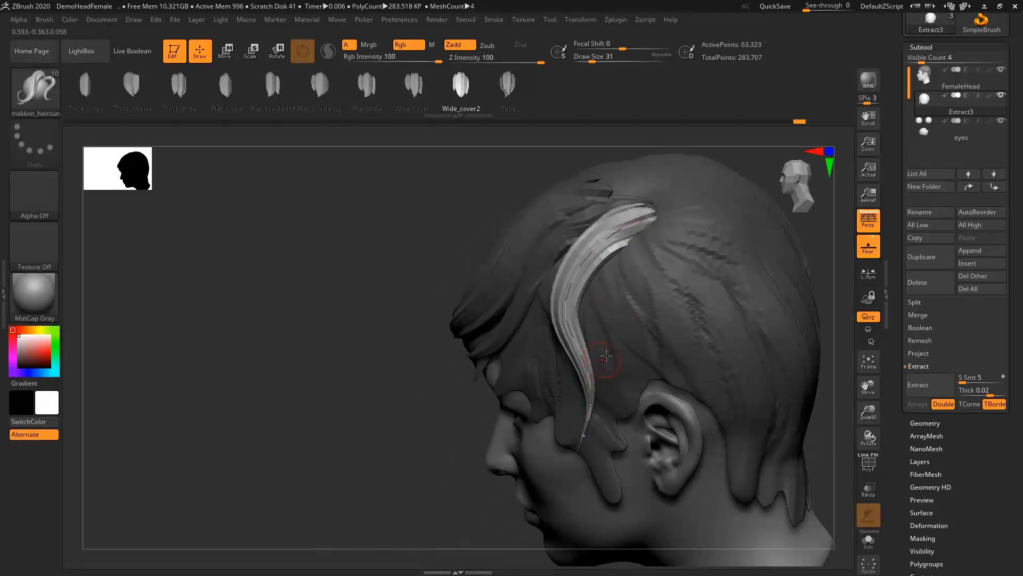
{"action": "right_click_drag", "start_coordinate": [678, 303], "coordinate": [621, 207]}
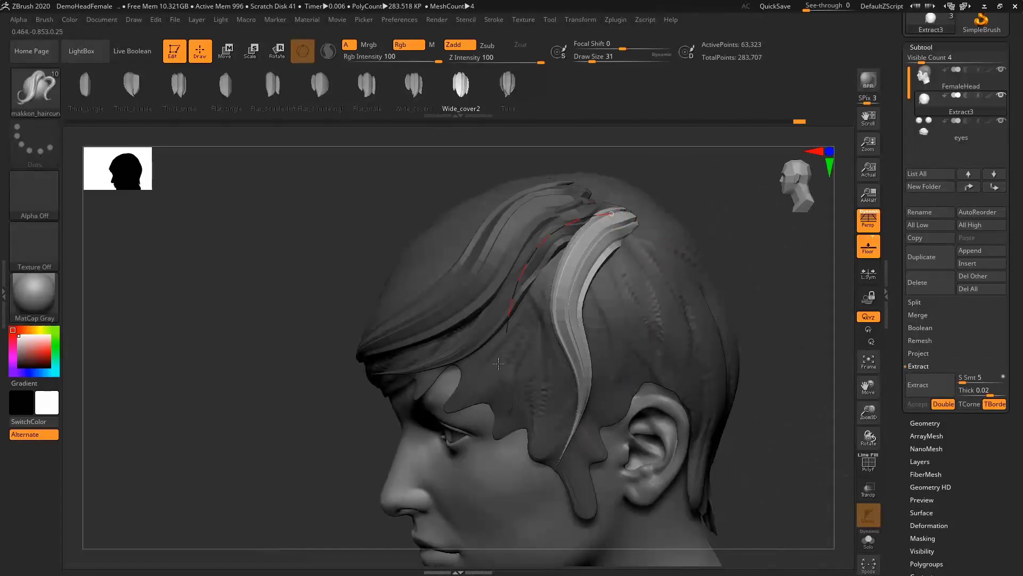
{"action": "left_click_drag", "start_coordinate": [498, 364], "coordinate": [440, 414]}
Try further overlapping locks from the whorl across the left temple to the sideburn, and undo them
{"action": "mouse_move", "coordinate": [521, 378]}
{"action": "left_mouse_down"}
{"action": "mouse_move", "coordinate": [500, 426]}
{"action": "mouse_move", "coordinate": [536, 473]}
{"action": "left_mouse_up"}
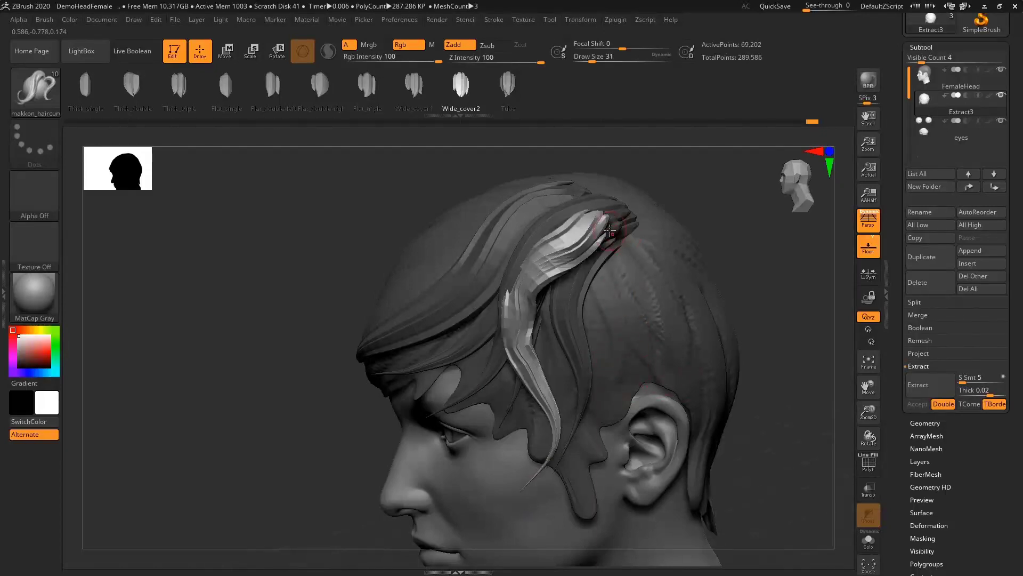
{"action": "left_click_drag", "start_coordinate": [610, 230], "coordinate": [539, 459]}
{"action": "mouse_move", "coordinate": [671, 315]}
{"action": "right_mouse_down"}
{"action": "mouse_move", "coordinate": [832, 312]}
{"action": "mouse_move", "coordinate": [661, 306]}
{"action": "mouse_move", "coordinate": [531, 264]}
{"action": "mouse_move", "coordinate": [611, 236]}
{"action": "right_mouse_up"}
{"action": "key", "text": "ctrl+z"}
{"action": "key", "text": "ctrl+z"}
Adjust the left temple lock's curve near the whorl and draw a lock down to the front of the left ear
{"action": "left_click_drag", "start_coordinate": [637, 230], "coordinate": [602, 231]}
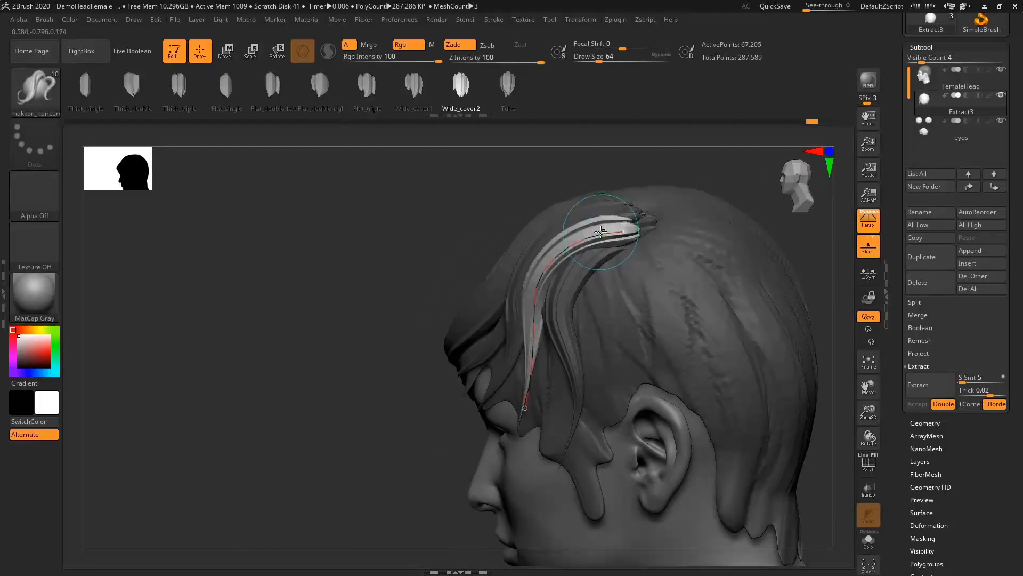
{"action": "right_click_drag", "start_coordinate": [546, 297], "coordinate": [629, 277]}
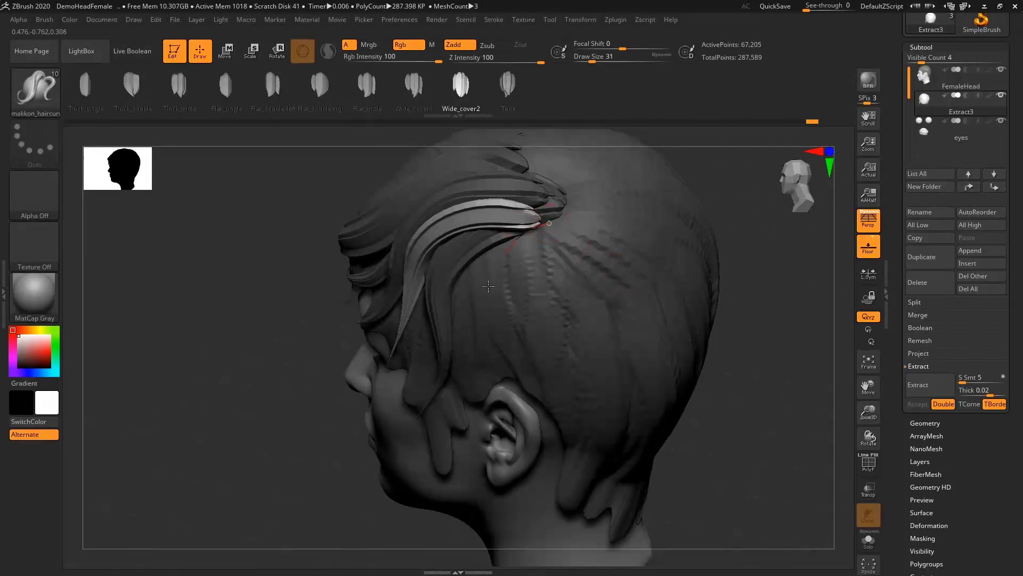
{"action": "left_click_drag", "start_coordinate": [488, 286], "coordinate": [445, 404]}
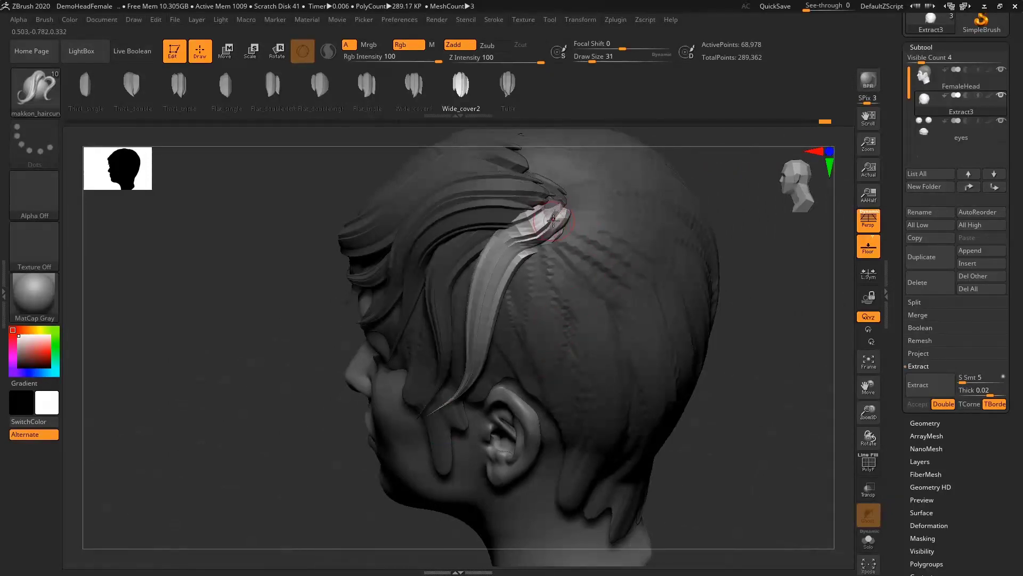
{"action": "right_click_drag", "start_coordinate": [553, 221], "coordinate": [504, 244]}
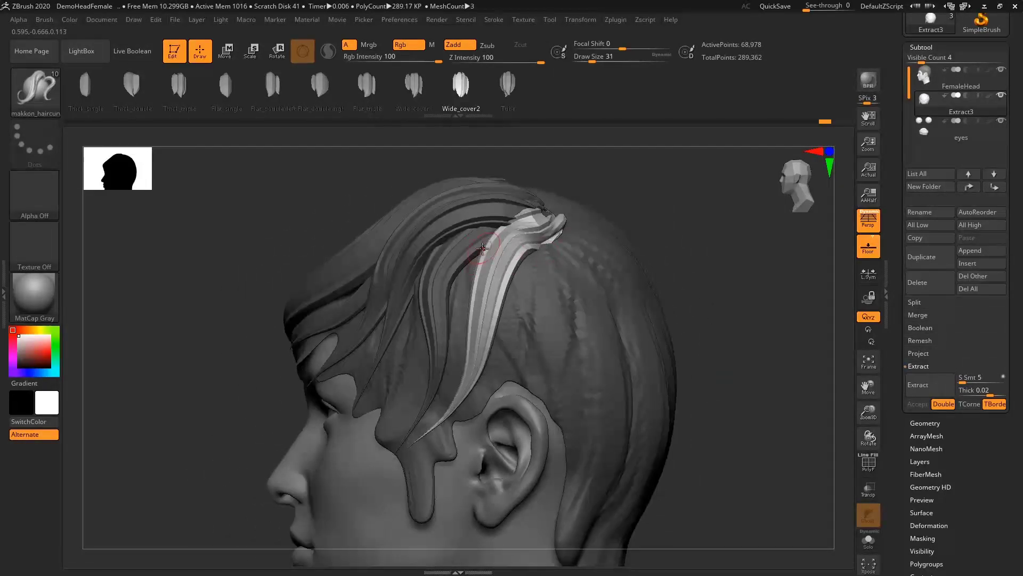
Try a lock filling the gap between the left side locks, pull its curve outward, and undo the last adjustment
{"action": "left_click_drag", "start_coordinate": [483, 248], "coordinate": [431, 433]}
{"action": "key", "text": "]"}
{"action": "mouse_move", "coordinate": [514, 314]}
{"action": "right_mouse_down"}
{"action": "mouse_move", "coordinate": [461, 292]}
{"action": "mouse_move", "coordinate": [476, 255]}
{"action": "right_mouse_up"}
{"action": "left_click_drag", "start_coordinate": [450, 273], "coordinate": [423, 279]}
{"action": "key", "text": "["}
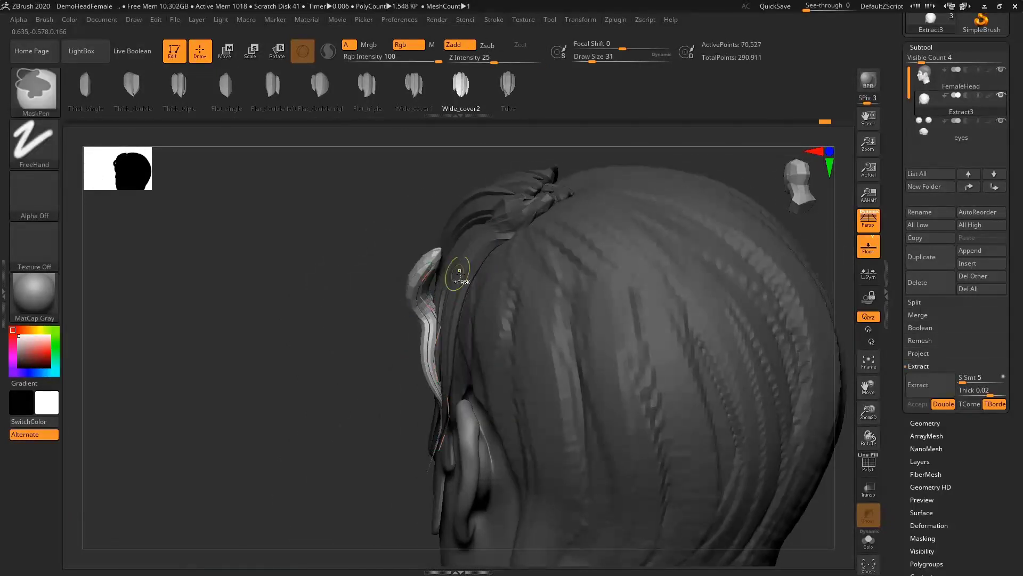
{"action": "key", "text": "ctrl+z"}
Check the stroke curve settings and rework the gap-filling lock from the whorl to the left sideburn
{"action": "left_click", "coordinate": [495, 20]}
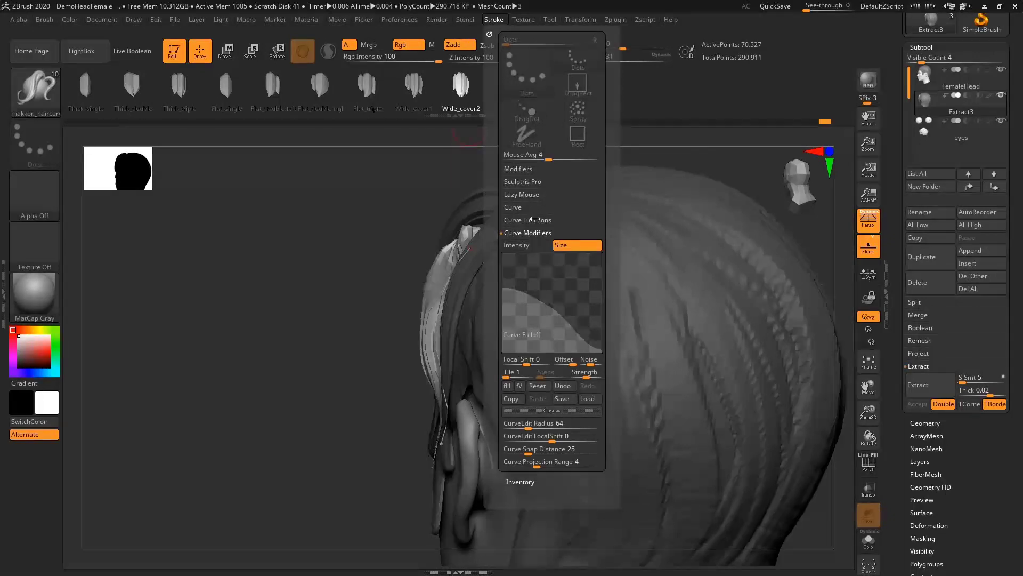
{"action": "left_click", "coordinate": [528, 256]}
{"action": "right_click_drag", "start_coordinate": [368, 253], "coordinate": [442, 248]}
{"action": "key", "text": "ctrl+z"}
{"action": "left_click_drag", "start_coordinate": [443, 356], "coordinate": [473, 261]}
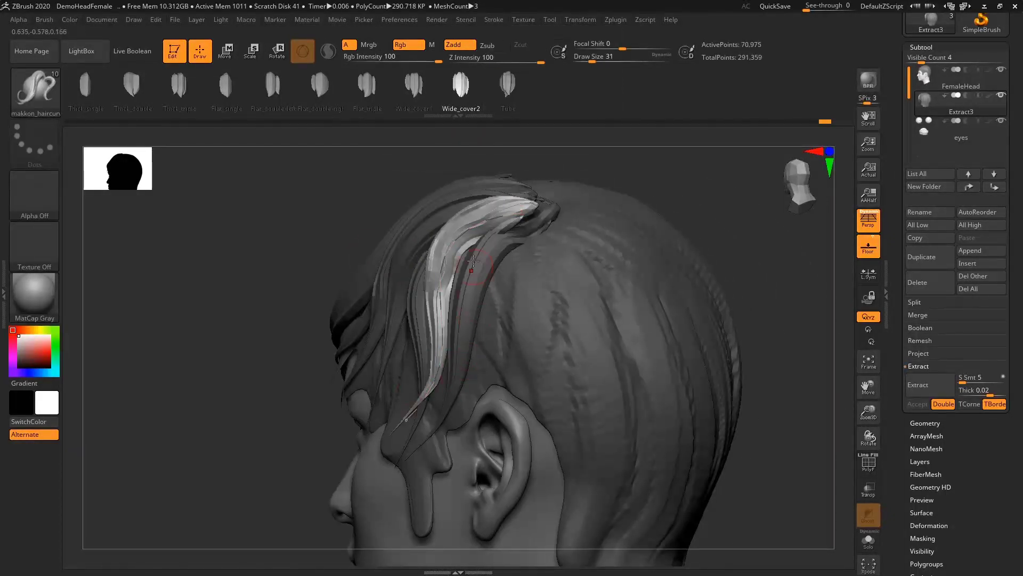
{"action": "key", "text": "bracketleft"}
{"action": "left_click_drag", "start_coordinate": [492, 226], "coordinate": [472, 245]}
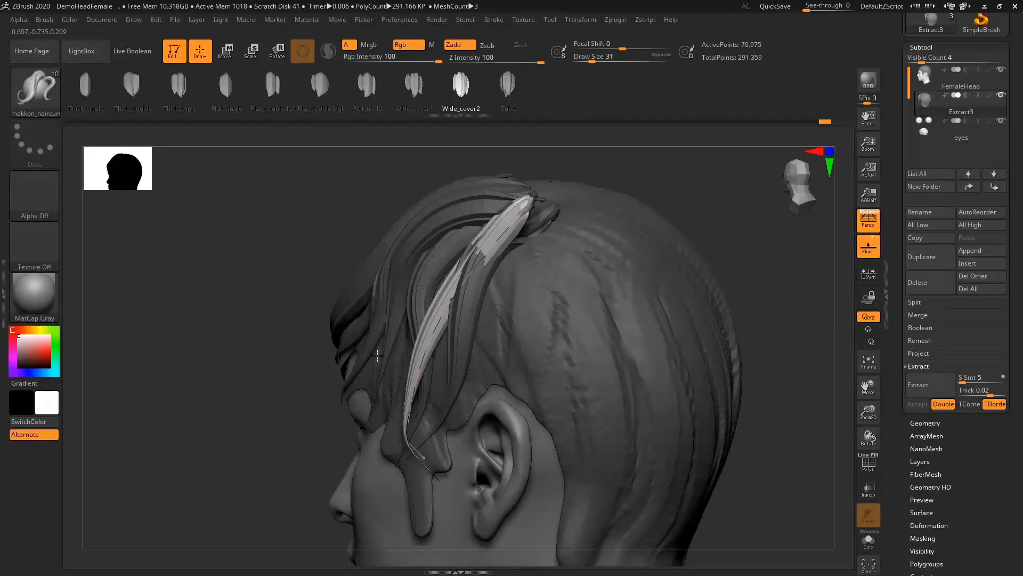
Bend the gap-filling lock's curve along the head and pull its tip down in front of the left ear
{"action": "right_click_drag", "start_coordinate": [479, 250], "coordinate": [409, 248]}
{"action": "key", "text": "bracketright"}
{"action": "mouse_move", "coordinate": [474, 235]}
{"action": "left_mouse_down"}
{"action": "mouse_move", "coordinate": [354, 261]}
{"action": "mouse_move", "coordinate": [295, 350]}
{"action": "mouse_move", "coordinate": [264, 431]}
{"action": "mouse_move", "coordinate": [242, 555]}
{"action": "mouse_move", "coordinate": [292, 571]}
{"action": "left_mouse_up"}
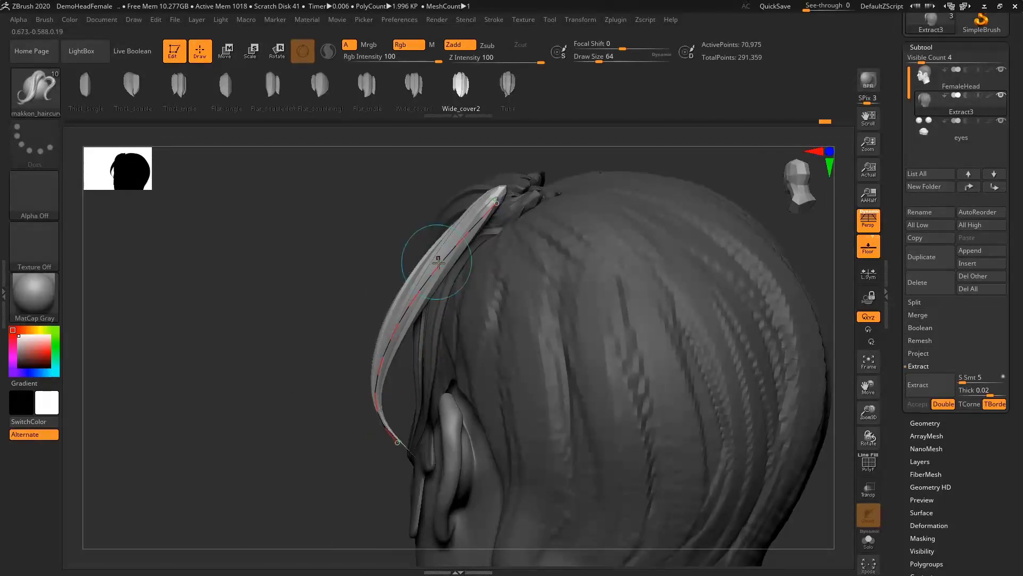
{"action": "left_click_drag", "start_coordinate": [436, 255], "coordinate": [379, 507]}
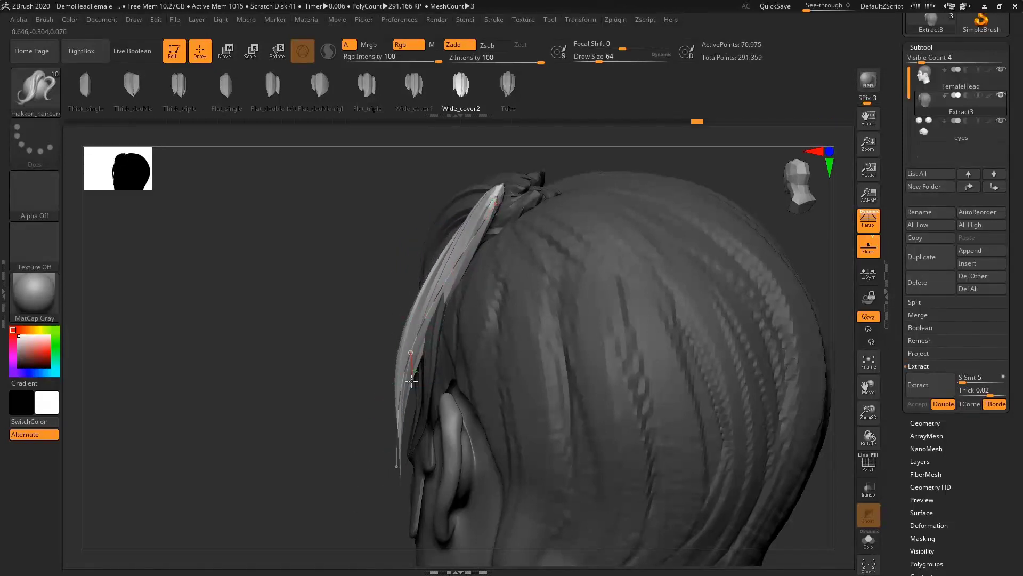
{"action": "left_click", "coordinate": [438, 288], "text": "shift"}
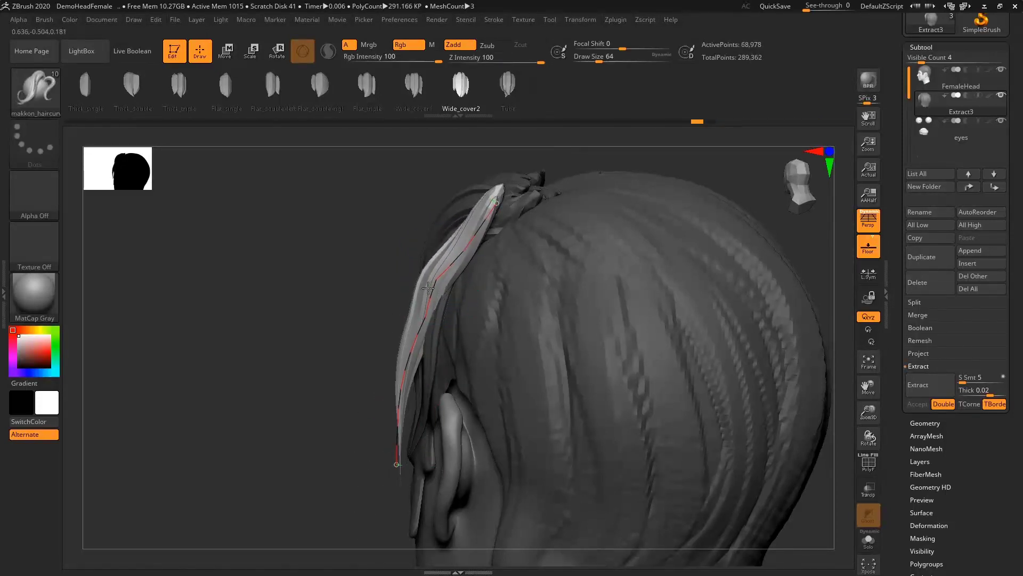
{"action": "left_click_drag", "start_coordinate": [433, 295], "coordinate": [407, 325]}
{"action": "left_click_drag", "start_coordinate": [411, 373], "coordinate": [398, 461], "text": "shift"}
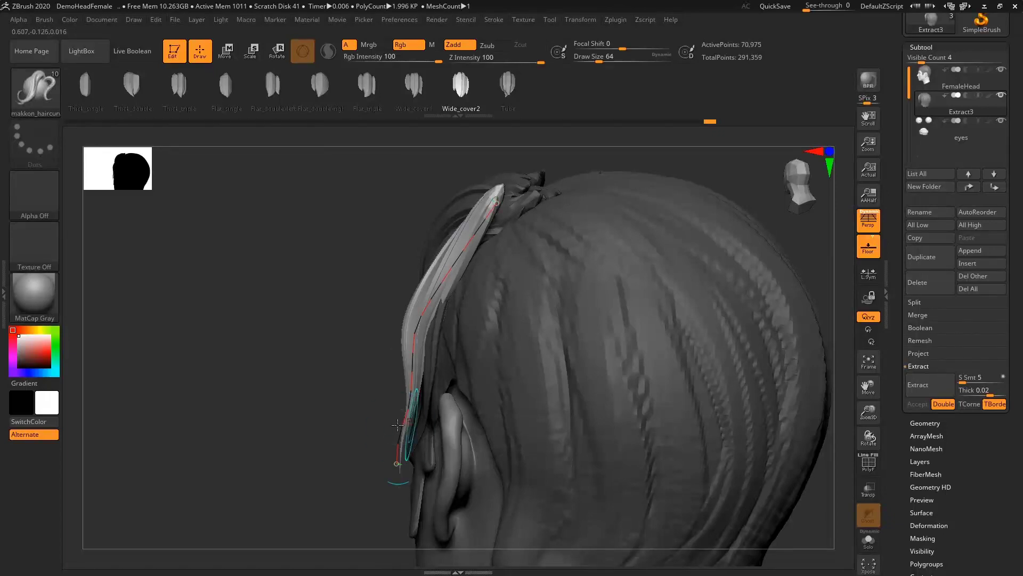
{"action": "mouse_move", "coordinate": [382, 395]}
{"action": "left_mouse_down"}
{"action": "mouse_move", "coordinate": [520, 382]}
{"action": "mouse_move", "coordinate": [483, 383]}
{"action": "mouse_move", "coordinate": [479, 364]}
{"action": "left_mouse_up"}
{"action": "key", "text": "ctrl"}
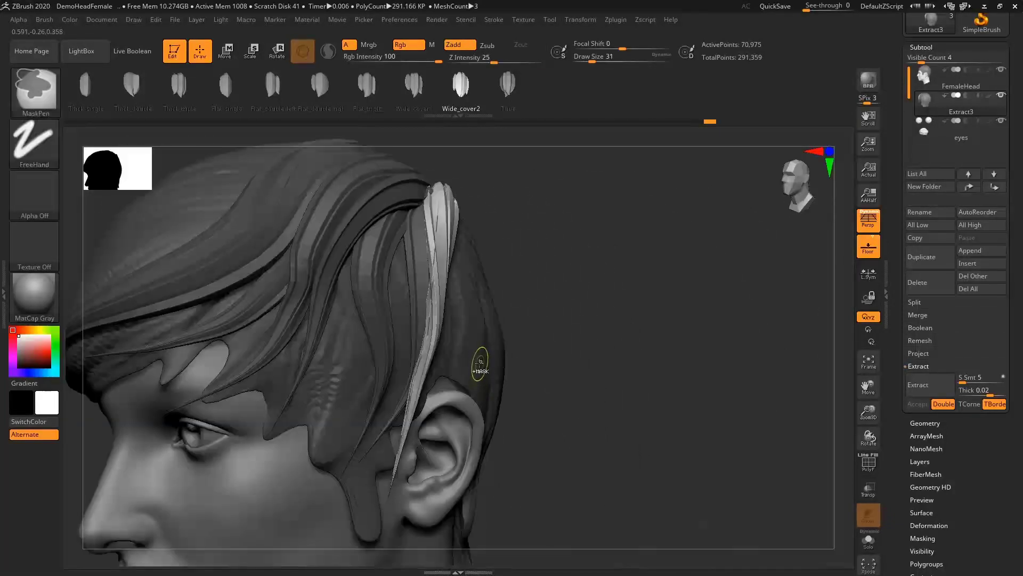
Undo the gap-filling lock together with its curve adjustments
{"action": "key", "text": "ctrl+z"}
{"action": "left_click_drag", "start_coordinate": [580, 273], "coordinate": [509, 282]}
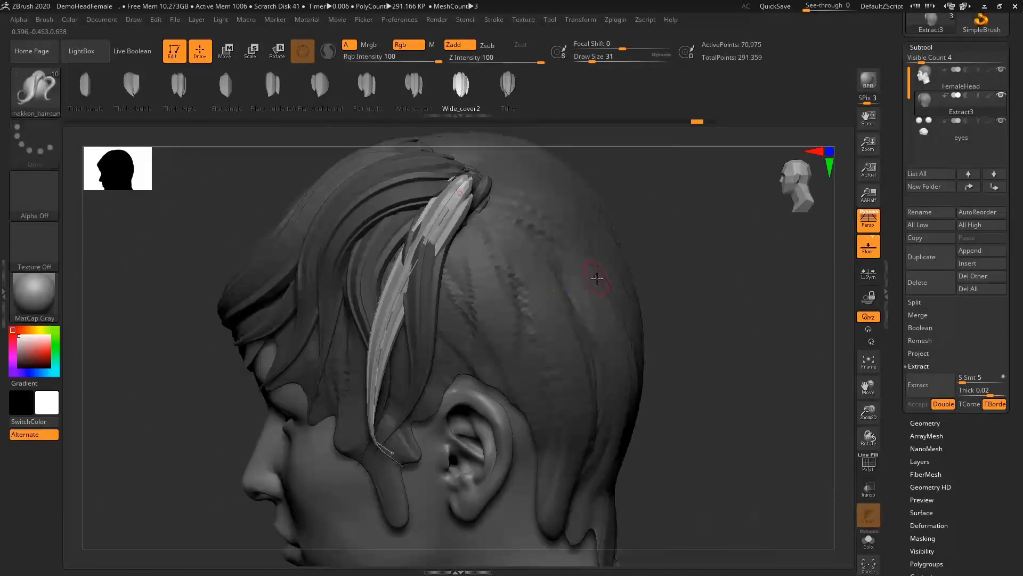
{"action": "key", "text": "ctrl+z"}
{"action": "key", "text": "ctrl+z"}
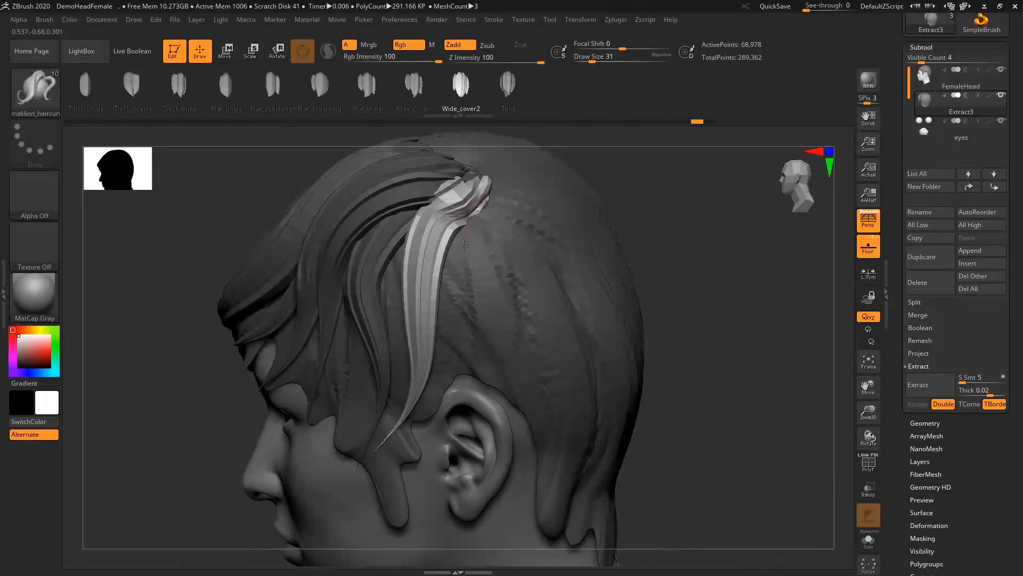
Draw a lock from the whorl to the top of the left ear and another down the temple over the sideburn
{"action": "left_click_drag", "start_coordinate": [464, 246], "coordinate": [450, 379]}
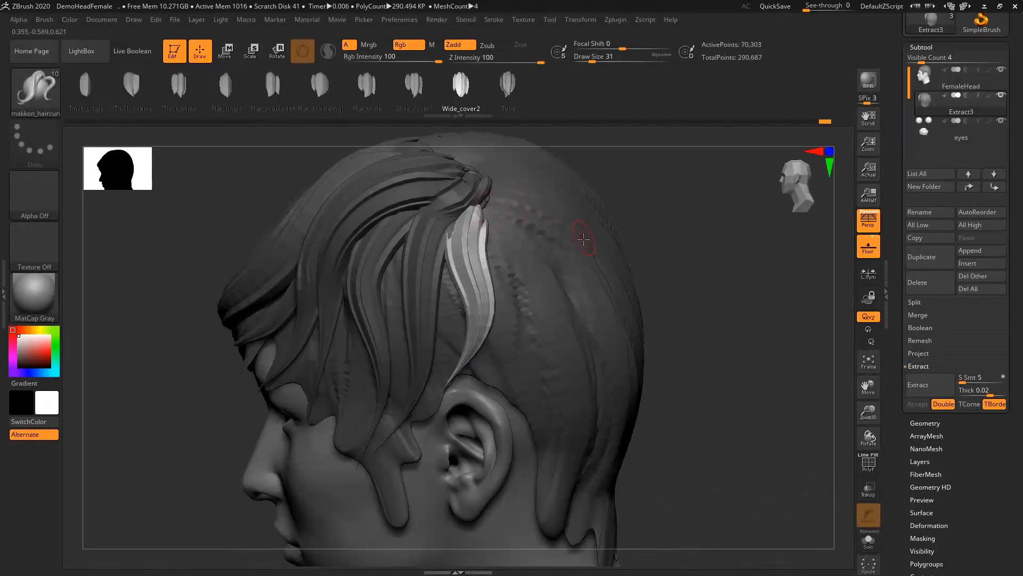
{"action": "right_click_drag", "start_coordinate": [583, 239], "coordinate": [497, 230]}
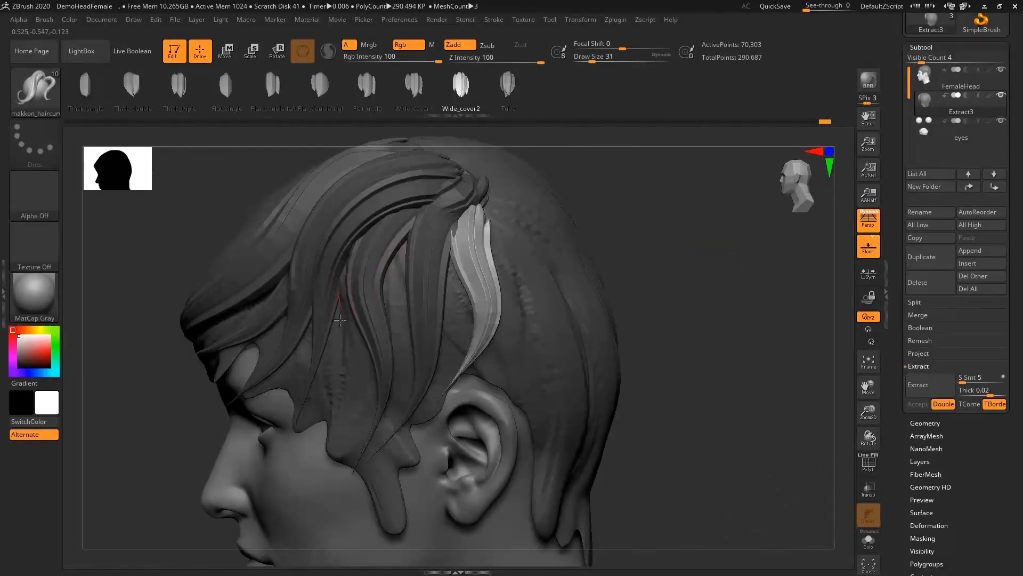
{"action": "left_click_drag", "start_coordinate": [340, 320], "coordinate": [379, 516]}
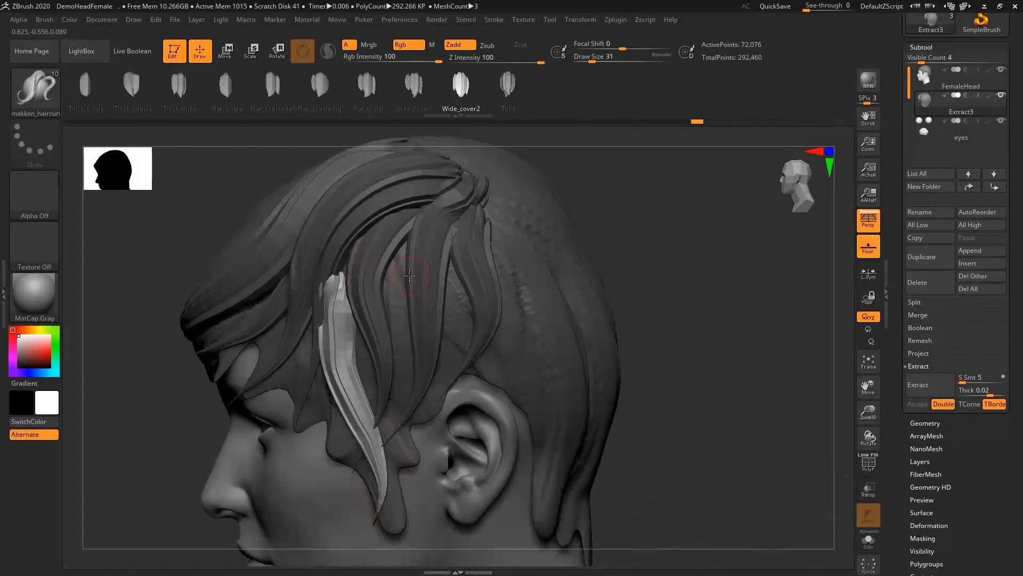
Adjust the sideburn lock's curve at its root to tuck it beneath the overlapping temple locks
{"action": "mouse_move", "coordinate": [410, 276]}
{"action": "right_mouse_down"}
{"action": "mouse_move", "coordinate": [459, 278]}
{"action": "mouse_move", "coordinate": [345, 285]}
{"action": "right_mouse_up"}
{"action": "left_click_drag", "start_coordinate": [344, 290], "coordinate": [355, 270]}
{"action": "right_click_drag", "start_coordinate": [356, 273], "coordinate": [421, 286]}
{"action": "left_click_drag", "start_coordinate": [352, 295], "coordinate": [344, 266]}
{"action": "right_click_drag", "start_coordinate": [324, 290], "coordinate": [339, 308]}
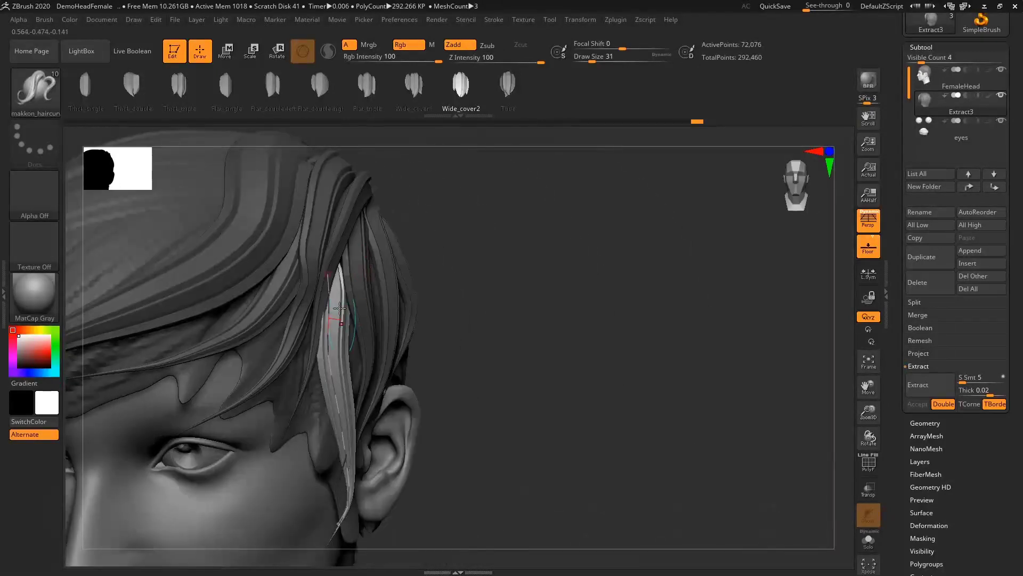
{"action": "right_click_drag", "start_coordinate": [440, 269], "coordinate": [349, 277]}
{"action": "right_click_drag", "start_coordinate": [468, 279], "coordinate": [445, 235], "text": "ctrl"}
{"action": "right_click_drag", "start_coordinate": [445, 235], "coordinate": [538, 202], "text": "alt"}
{"action": "right_click_drag", "start_coordinate": [613, 240], "coordinate": [742, 296], "text": "ctrl"}
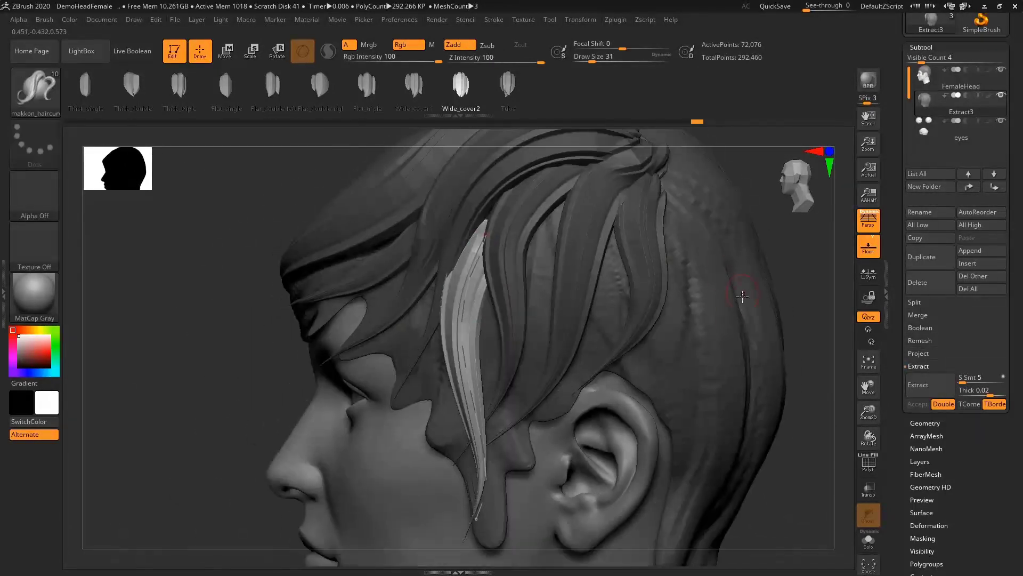
{"action": "right_click_drag", "start_coordinate": [585, 287], "coordinate": [621, 289]}
{"action": "left_click_drag", "start_coordinate": [486, 226], "coordinate": [487, 219]}
{"action": "right_click_drag", "start_coordinate": [469, 219], "coordinate": [500, 223]}
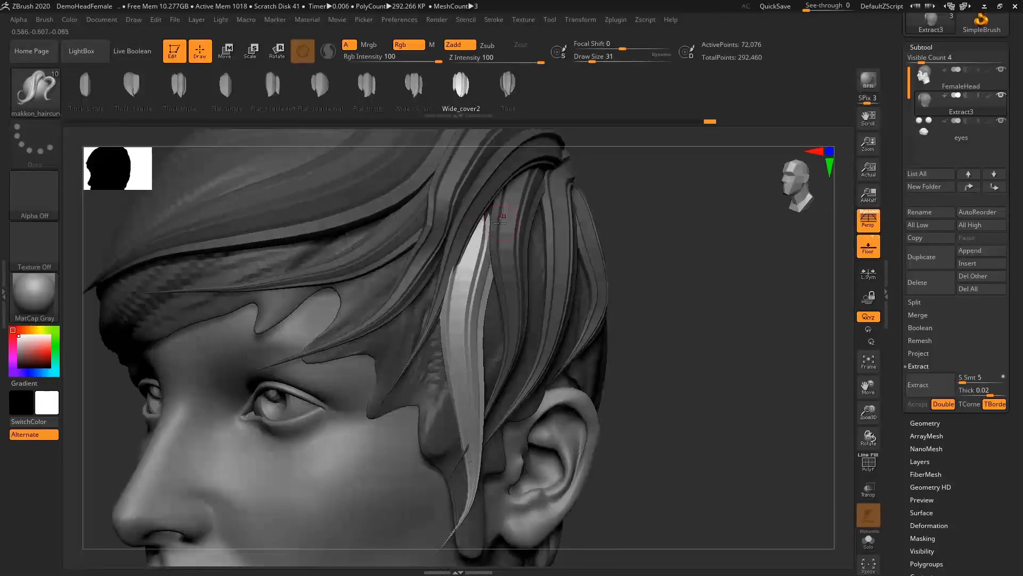
Draw a short lock from under the fringe toward the outer left brow and tuck its root beneath the upper locks
{"action": "left_click_drag", "start_coordinate": [450, 228], "coordinate": [321, 383]}
{"action": "left_click_drag", "start_coordinate": [385, 357], "coordinate": [380, 352]}
{"action": "left_click", "coordinate": [454, 227]}
{"action": "right_click_drag", "start_coordinate": [491, 213], "coordinate": [453, 221]}
{"action": "mouse_move", "coordinate": [453, 221]}
{"action": "left_mouse_down"}
{"action": "mouse_move", "coordinate": [446, 230]}
{"action": "mouse_move", "coordinate": [460, 226]}
{"action": "left_mouse_up"}
{"action": "key", "text": "ctrl+z"}
{"action": "right_click_drag", "start_coordinate": [460, 226], "coordinate": [496, 239]}
{"action": "left_click_drag", "start_coordinate": [411, 282], "coordinate": [409, 280]}
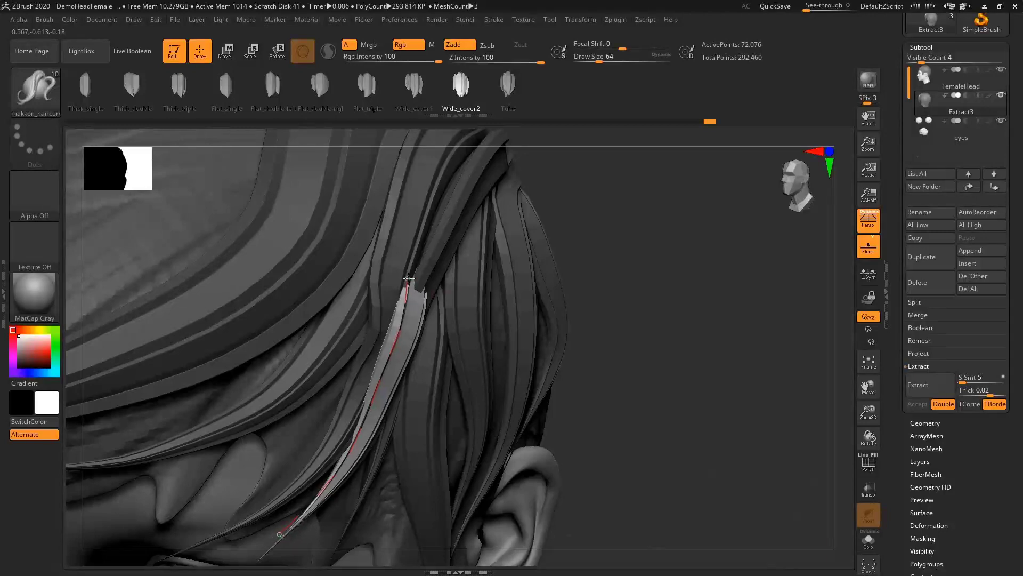
{"action": "mouse_move", "coordinate": [528, 288]}
{"action": "right_mouse_down"}
{"action": "mouse_move", "coordinate": [472, 309]}
{"action": "mouse_move", "coordinate": [617, 315]}
{"action": "right_mouse_up"}
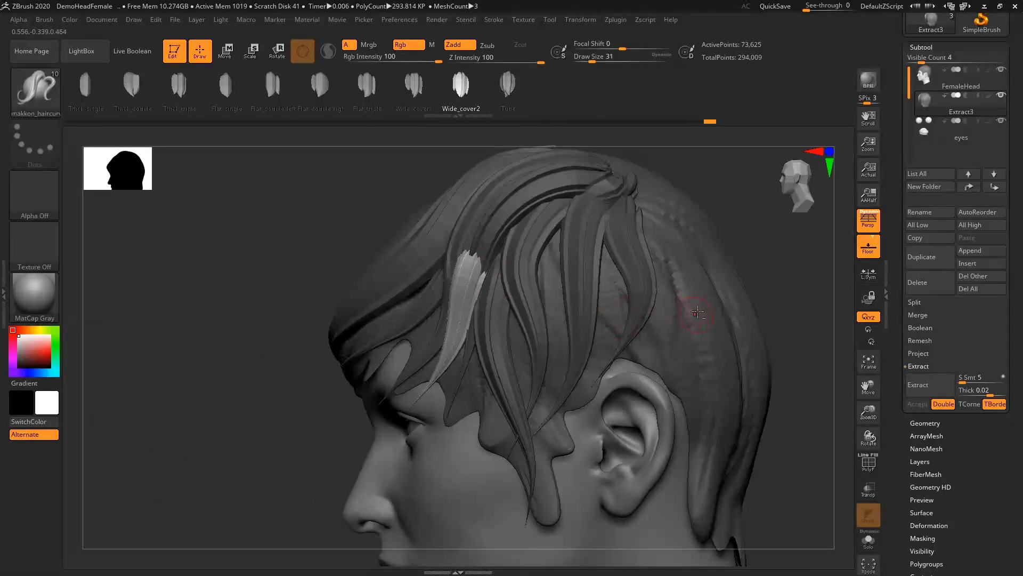
Draw two overlapping locks from the whorl down behind the left ear toward the side of the neck
{"action": "right_click_drag", "start_coordinate": [698, 313], "coordinate": [635, 305]}
{"action": "right_click_drag", "start_coordinate": [579, 222], "coordinate": [474, 241]}
{"action": "right_click_drag", "start_coordinate": [634, 240], "coordinate": [555, 245]}
{"action": "left_click_drag", "start_coordinate": [488, 176], "coordinate": [484, 509]}
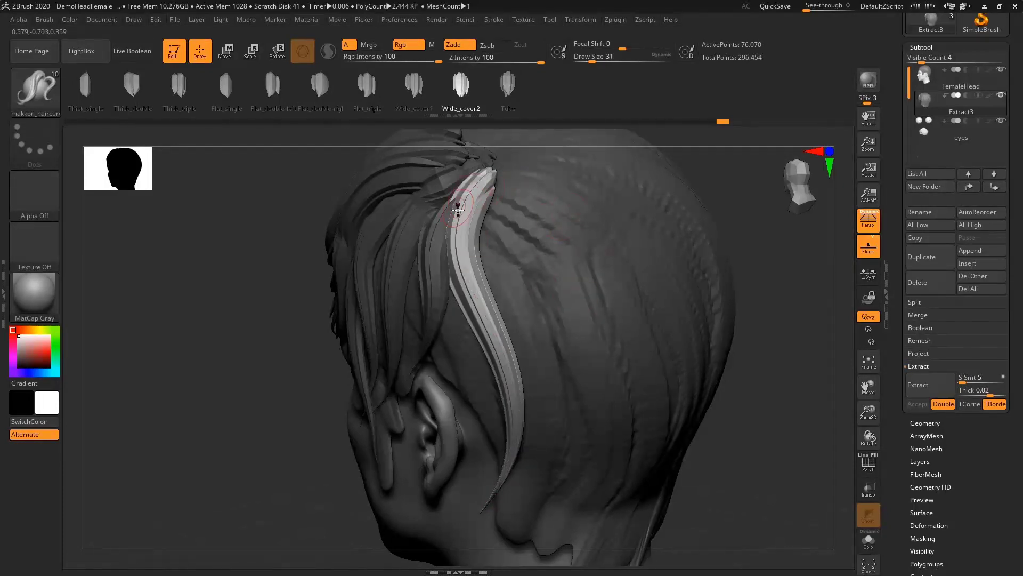
{"action": "left_click_drag", "start_coordinate": [440, 455], "coordinate": [436, 469]}
{"action": "right_click_drag", "start_coordinate": [506, 257], "coordinate": [460, 240]}
{"action": "key", "text": "ctrl+z"}
{"action": "left_click_drag", "start_coordinate": [424, 399], "coordinate": [415, 465]}
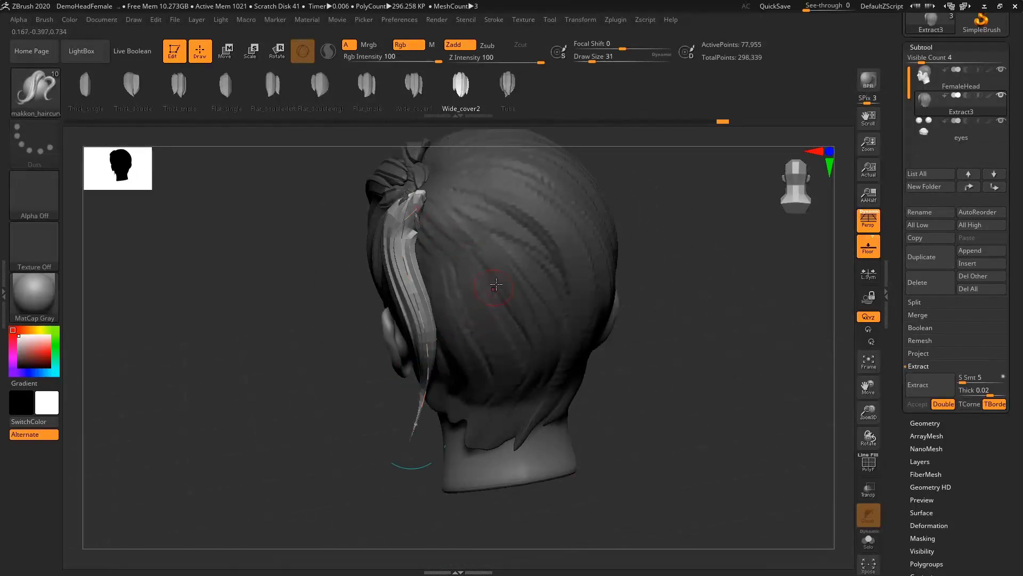
Adjust the root of the newest lock behind the ear so it sits up in the whorl
{"action": "mouse_move", "coordinate": [488, 285]}
{"action": "right_mouse_down"}
{"action": "mouse_move", "coordinate": [557, 272]}
{"action": "mouse_move", "coordinate": [480, 251]}
{"action": "mouse_move", "coordinate": [455, 257]}
{"action": "mouse_move", "coordinate": [480, 288]}
{"action": "right_mouse_up"}
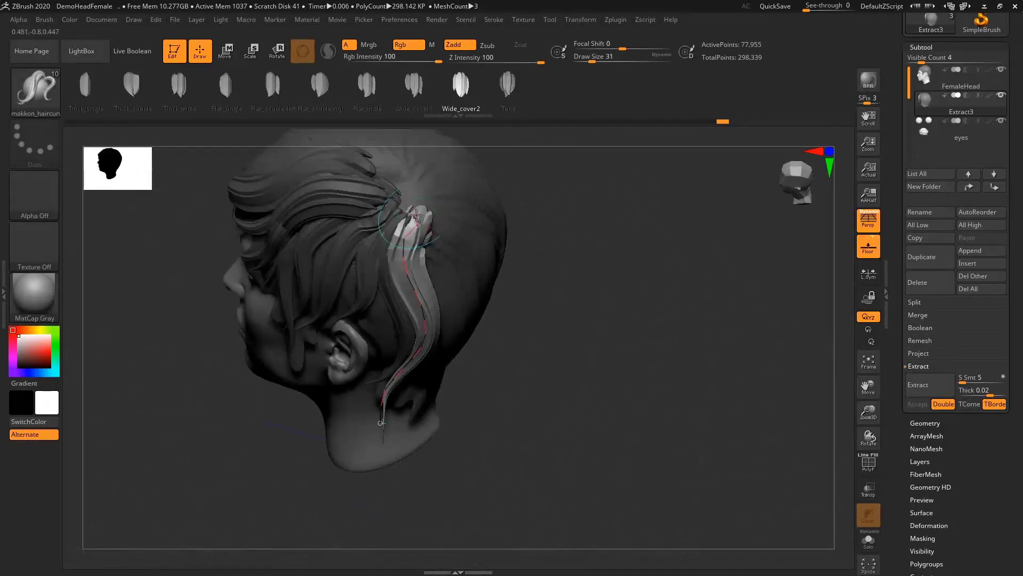
{"action": "left_click", "coordinate": [414, 219]}
{"action": "left_click_drag", "start_coordinate": [406, 215], "coordinate": [400, 207]}
{"action": "right_click_drag", "start_coordinate": [484, 201], "coordinate": [446, 189]}
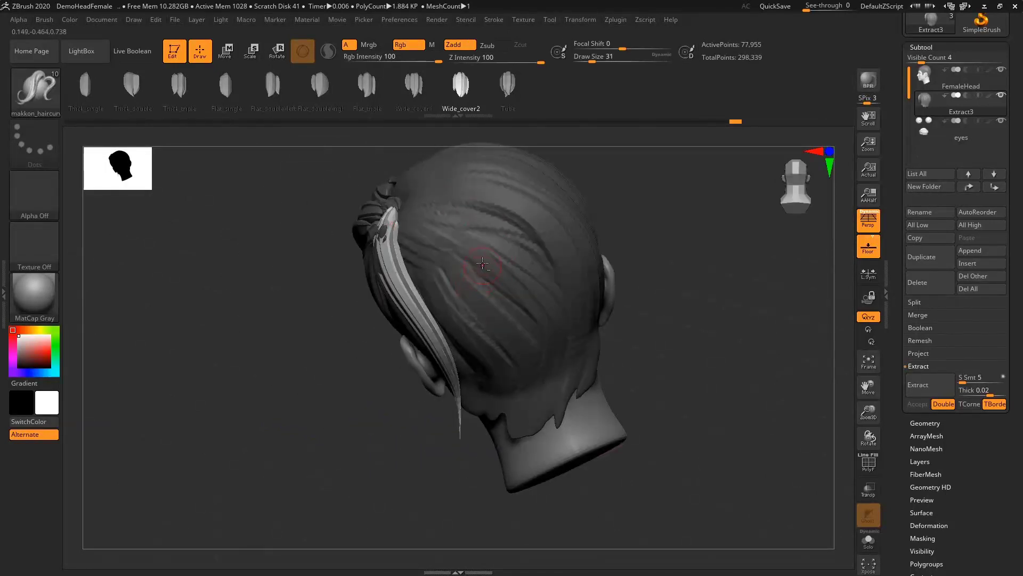
{"action": "right_click_drag", "start_coordinate": [482, 263], "coordinate": [435, 226]}
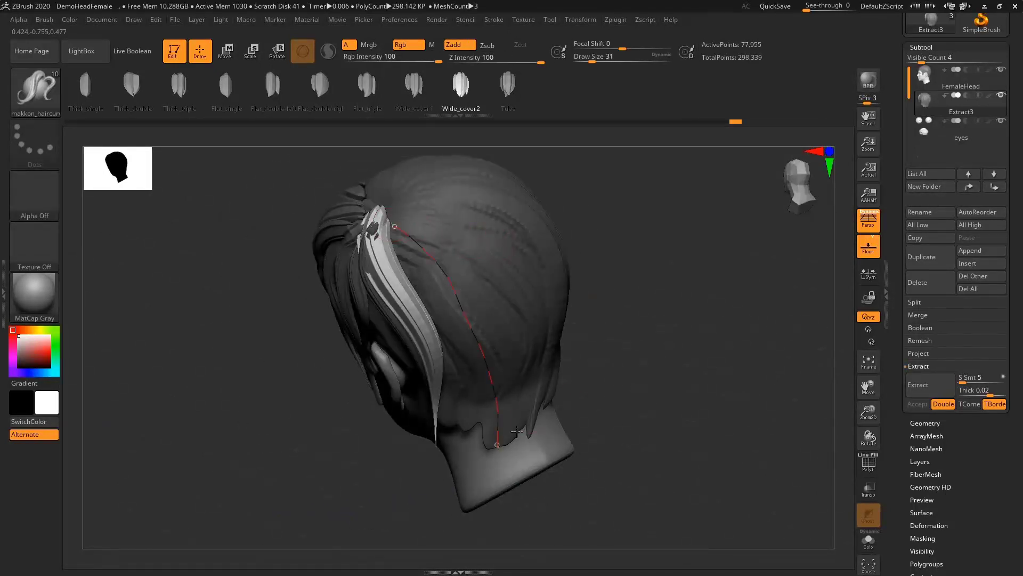
{"action": "key", "text": "ctrl+z"}
{"action": "left_click_drag", "start_coordinate": [377, 226], "coordinate": [467, 432]}
{"action": "key", "text": "ctrl+z"}
{"action": "left_click_drag", "start_coordinate": [451, 279], "coordinate": [463, 430]}
{"action": "key", "text": "ctrl+z"}
{"action": "mouse_move", "coordinate": [454, 270]}
{"action": "right_mouse_down"}
{"action": "mouse_move", "coordinate": [485, 231]}
{"action": "mouse_move", "coordinate": [464, 279]}
{"action": "mouse_move", "coordinate": [476, 292]}
{"action": "right_mouse_up"}
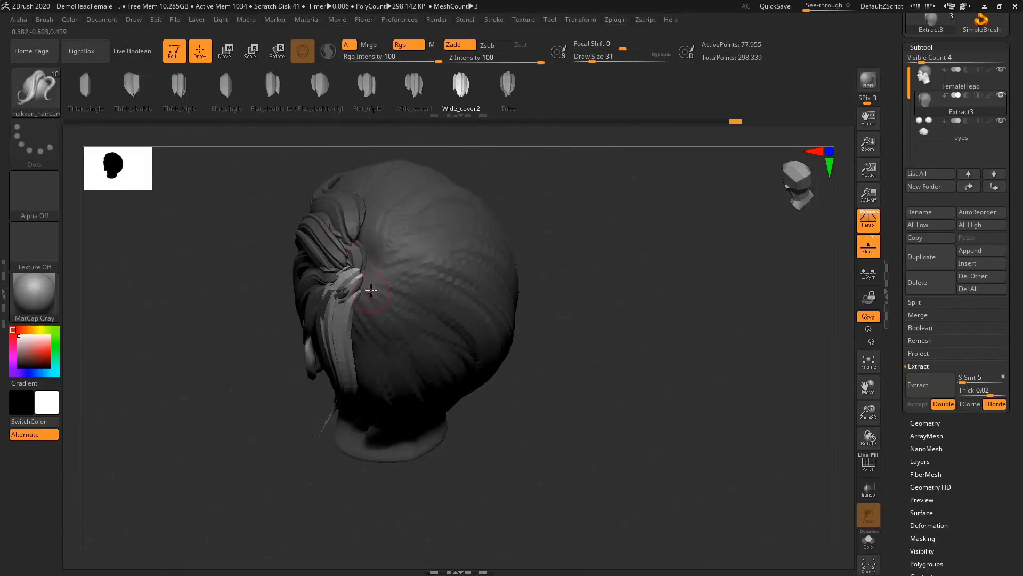
{"action": "left_click_drag", "start_coordinate": [517, 252], "coordinate": [566, 263]}
{"action": "key", "text": "ctrl+z"}
{"action": "mouse_move", "coordinate": [525, 255]}
{"action": "right_mouse_down"}
{"action": "mouse_move", "coordinate": [475, 251]}
{"action": "mouse_move", "coordinate": [453, 267]}
{"action": "right_mouse_up"}
Draw a long lock from the whorl diagonally across the back of the head to the far side of the nape
{"action": "left_click_drag", "start_coordinate": [409, 268], "coordinate": [521, 425]}
{"action": "mouse_move", "coordinate": [524, 383]}
{"action": "right_mouse_down"}
{"action": "mouse_move", "coordinate": [537, 301]}
{"action": "mouse_move", "coordinate": [520, 291]}
{"action": "right_mouse_up"}
{"action": "key", "text": "ctrl+z"}
{"action": "mouse_move", "coordinate": [377, 272]}
{"action": "left_mouse_down"}
{"action": "mouse_move", "coordinate": [424, 275]}
{"action": "mouse_move", "coordinate": [526, 410]}
{"action": "mouse_move", "coordinate": [466, 539]}
{"action": "left_mouse_up"}
{"action": "key", "text": "ctrl+z"}
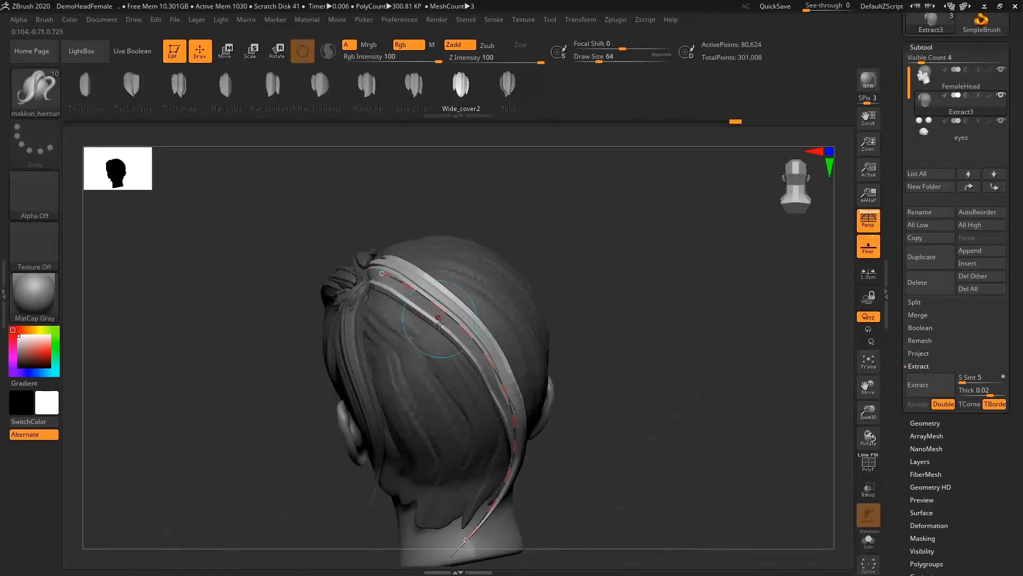
Draw two more locks beneath the diagonal back lock and reshape the last one's root at the whorl
{"action": "left_click_drag", "start_coordinate": [438, 560], "coordinate": [437, 562]}
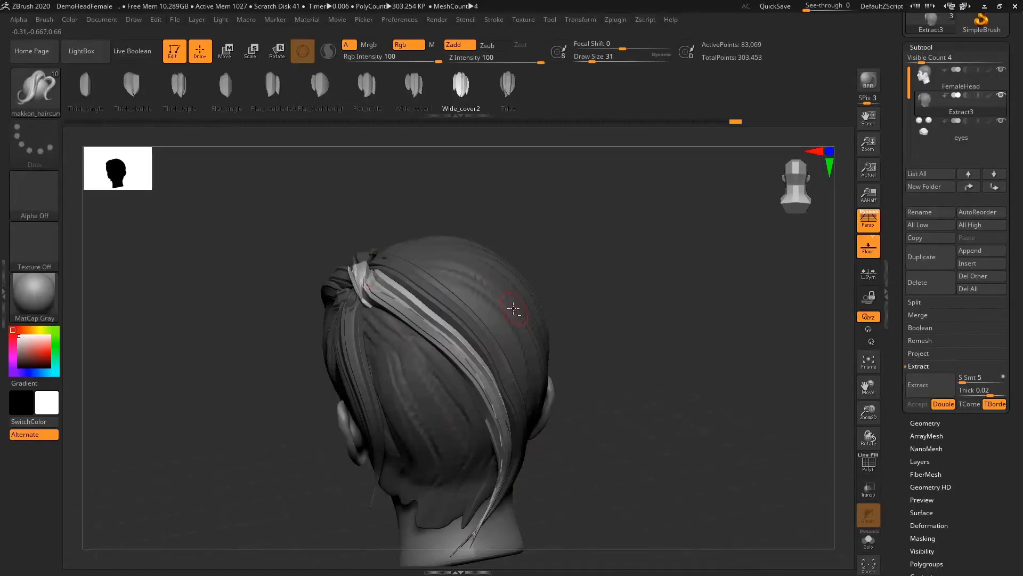
{"action": "left_click_drag", "start_coordinate": [475, 482], "coordinate": [444, 534]}
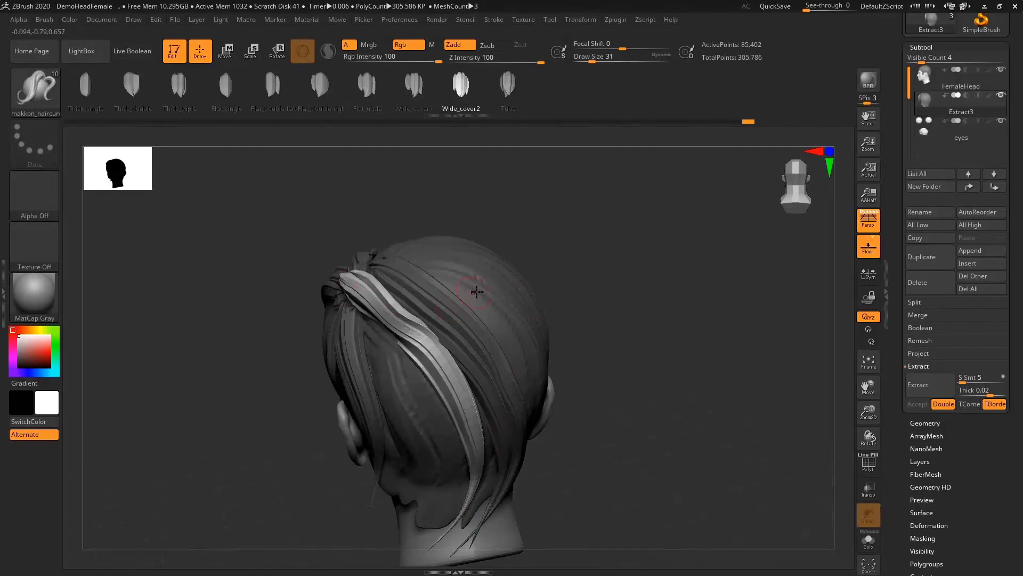
{"action": "right_click_drag", "start_coordinate": [477, 292], "coordinate": [511, 289]}
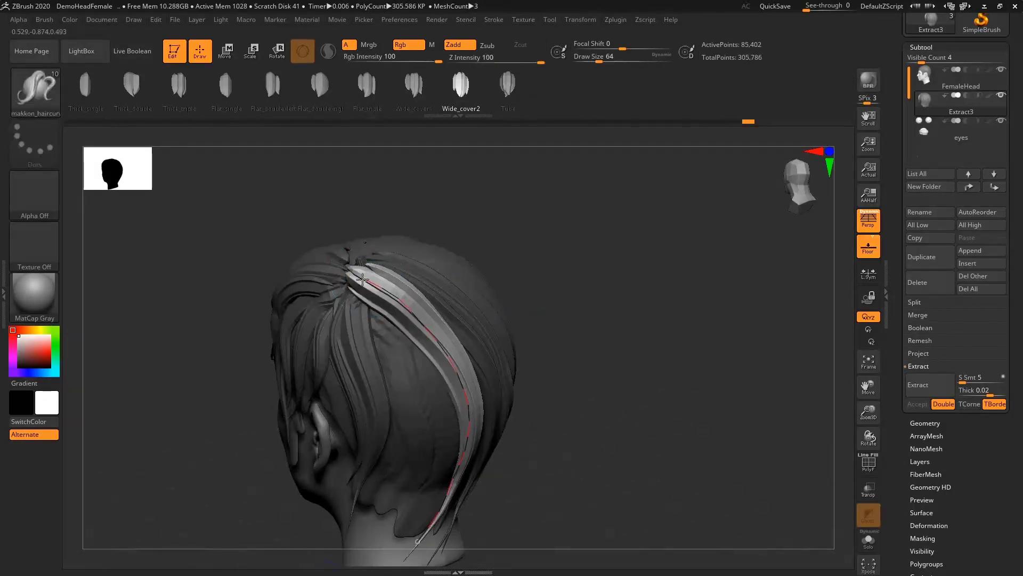
{"action": "left_click_drag", "start_coordinate": [362, 280], "coordinate": [363, 277]}
{"action": "left_click_drag", "start_coordinate": [363, 284], "coordinate": [371, 293]}
{"action": "left_click_drag", "start_coordinate": [229, 331], "coordinate": [333, 325]}
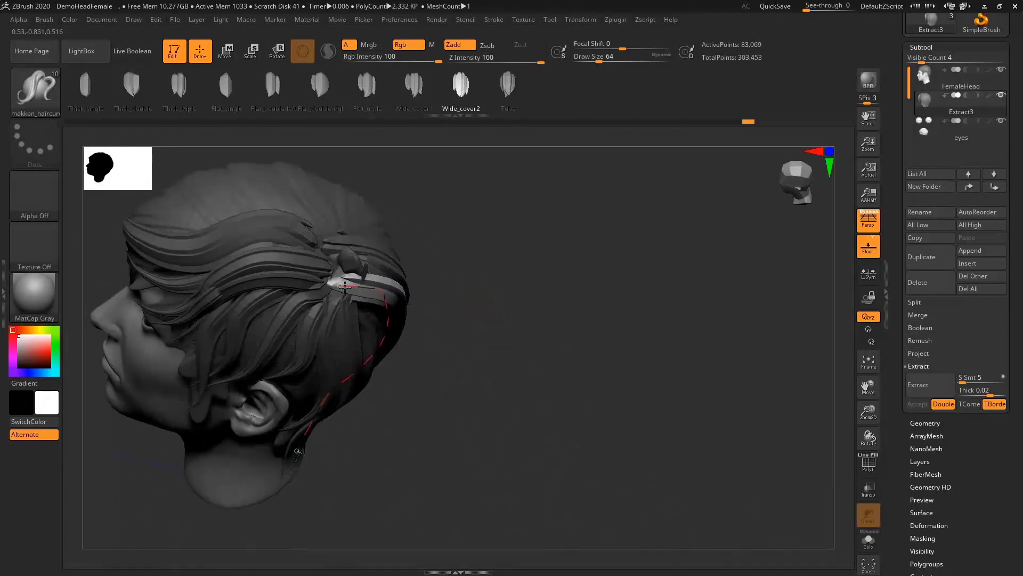
{"action": "left_click_drag", "start_coordinate": [602, 304], "coordinate": [509, 282]}
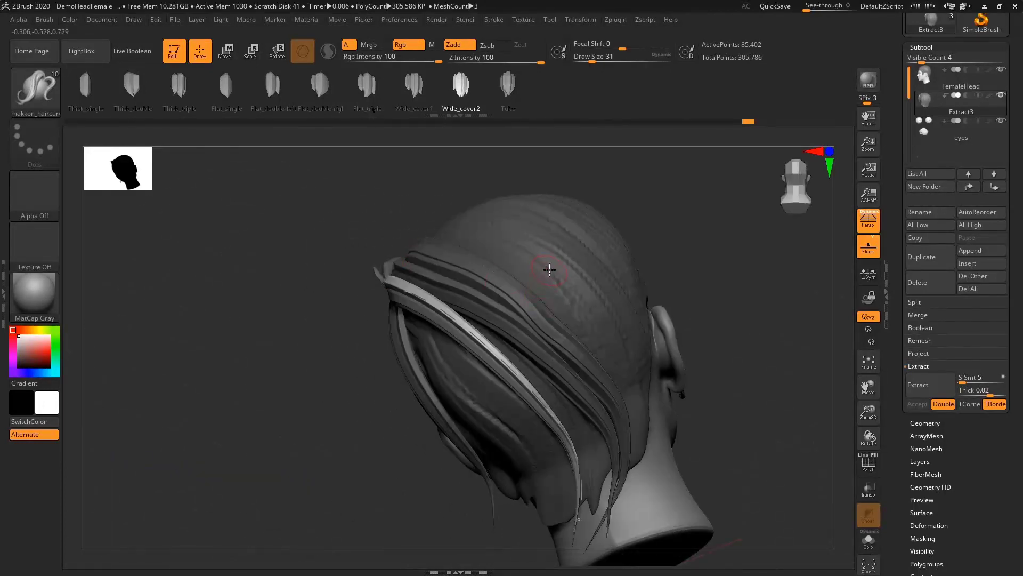
Undo the last two locks beneath the diagonal back lock
{"action": "left_click_drag", "start_coordinate": [314, 269], "coordinate": [405, 248]}
{"action": "key", "text": "ctrl+z"}
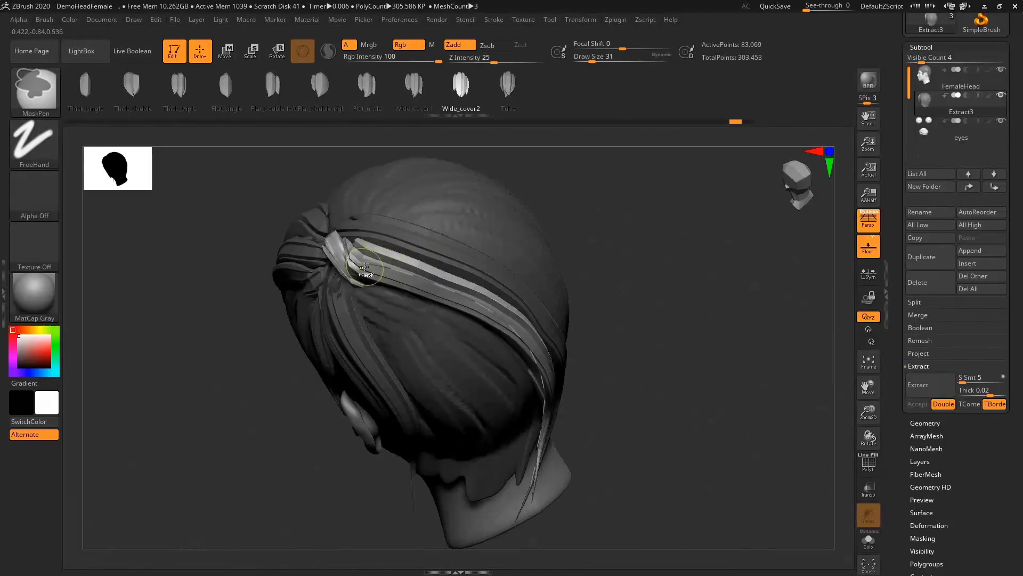
{"action": "key", "text": "ctrl+z"}
Draw a lock from the whorl down the back of the head to the nape, overlapping the diagonal back lock
{"action": "right_click_drag", "start_coordinate": [369, 264], "coordinate": [336, 228]}
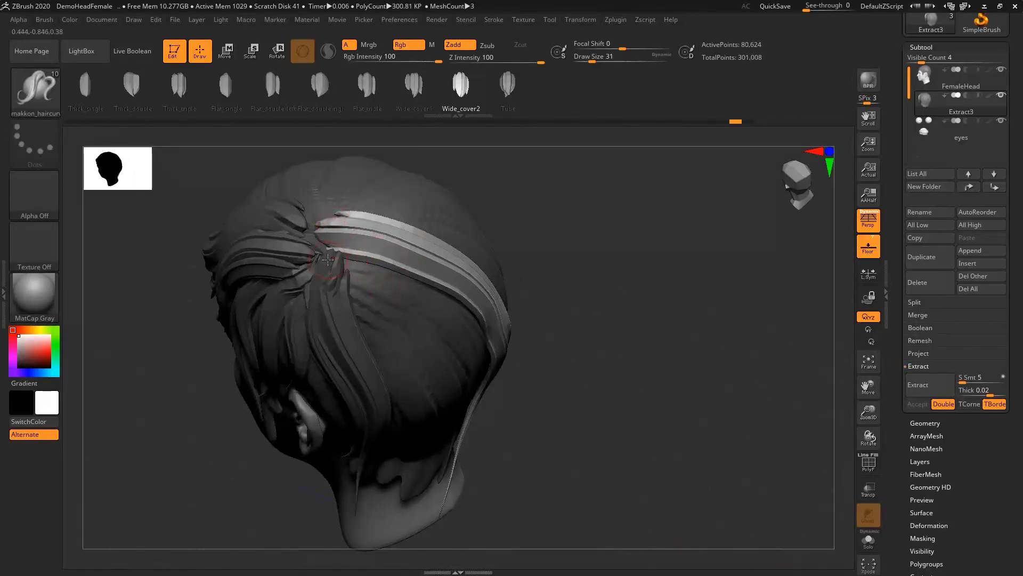
{"action": "left_click_drag", "start_coordinate": [489, 429], "coordinate": [497, 403]}
{"action": "right_click_drag", "start_coordinate": [497, 402], "coordinate": [453, 351]}
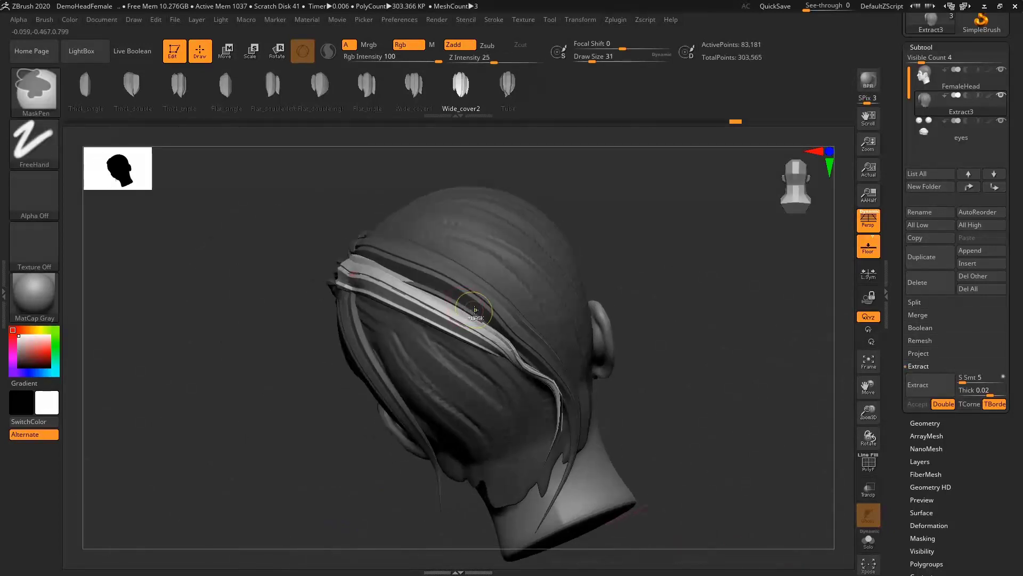
{"action": "right_click_drag", "start_coordinate": [478, 306], "coordinate": [339, 250]}
{"action": "left_click_drag", "start_coordinate": [470, 495], "coordinate": [465, 498]}
{"action": "right_click_drag", "start_coordinate": [489, 318], "coordinate": [539, 355]}
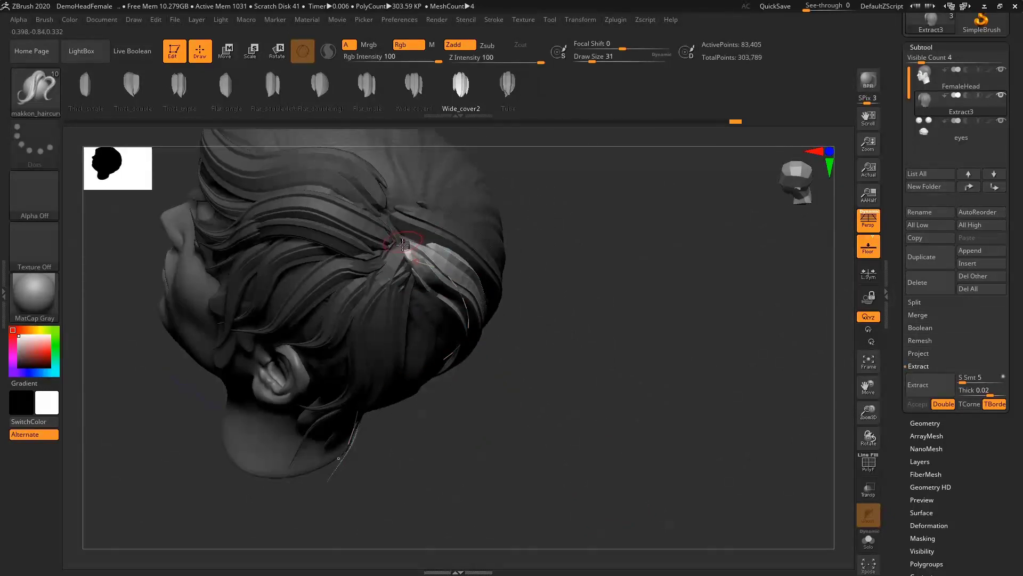
{"action": "right_click_drag", "start_coordinate": [397, 245], "coordinate": [556, 250]}
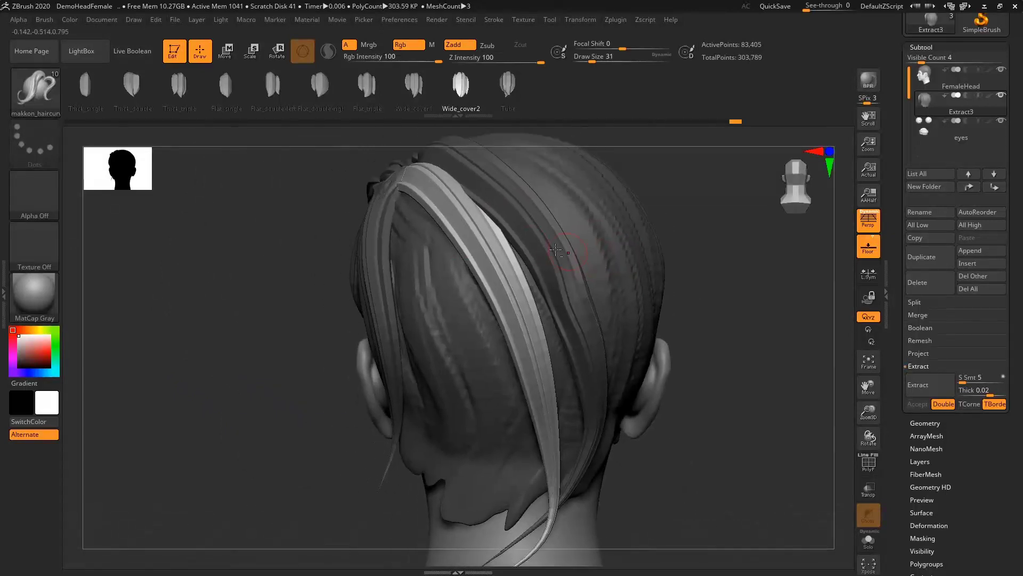
Draw another lock from the whorl to the nape, on the left-ear side of the previous back lock
{"action": "right_click_drag", "start_coordinate": [411, 201], "coordinate": [439, 210]}
{"action": "mouse_move", "coordinate": [384, 196]}
{"action": "left_mouse_down"}
{"action": "mouse_move", "coordinate": [493, 352]}
{"action": "mouse_move", "coordinate": [482, 525]}
{"action": "left_mouse_up"}
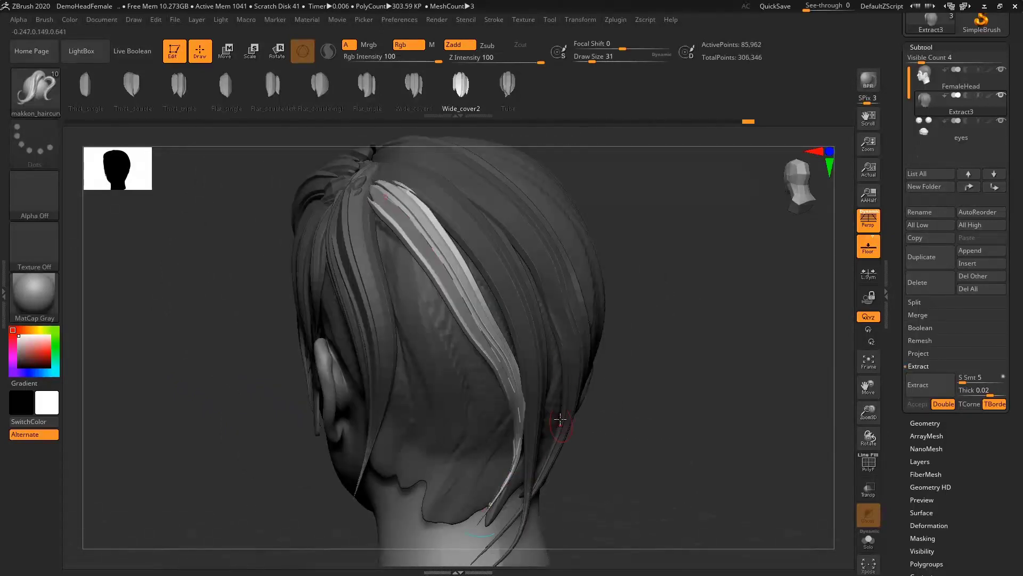
{"action": "key", "text": "ctrl+z"}
{"action": "mouse_move", "coordinate": [387, 196]}
{"action": "left_mouse_down"}
{"action": "mouse_move", "coordinate": [459, 495]}
{"action": "mouse_move", "coordinate": [473, 500]}
{"action": "left_mouse_up"}
{"action": "key", "text": "ctrl+z"}
{"action": "right_click_drag", "start_coordinate": [573, 237], "coordinate": [514, 245]}
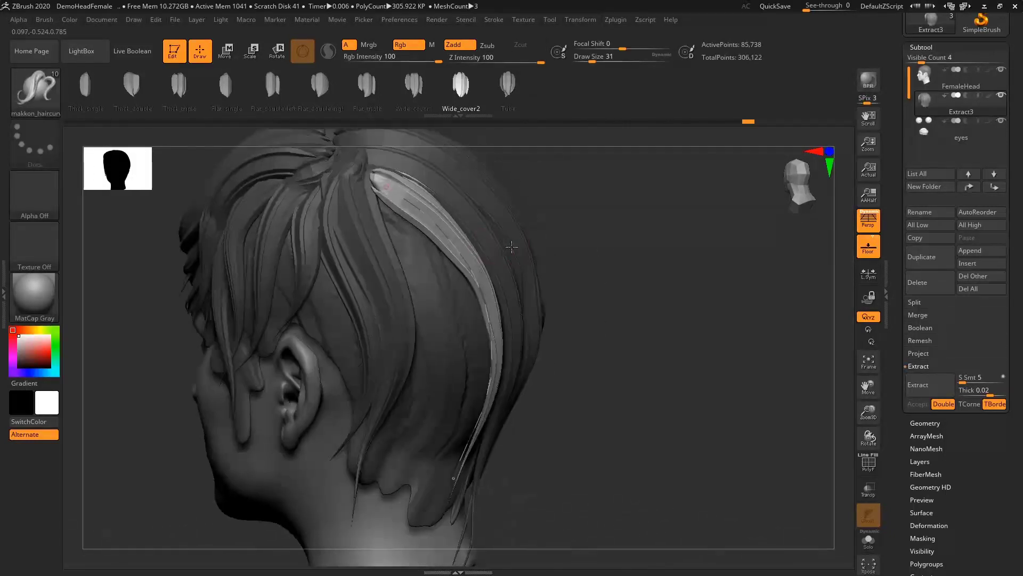
Draw two more overlapping locks toward the nape on the left-ear side and pull the last one's root toward the whorl
{"action": "right_click_drag", "start_coordinate": [440, 263], "coordinate": [379, 210]}
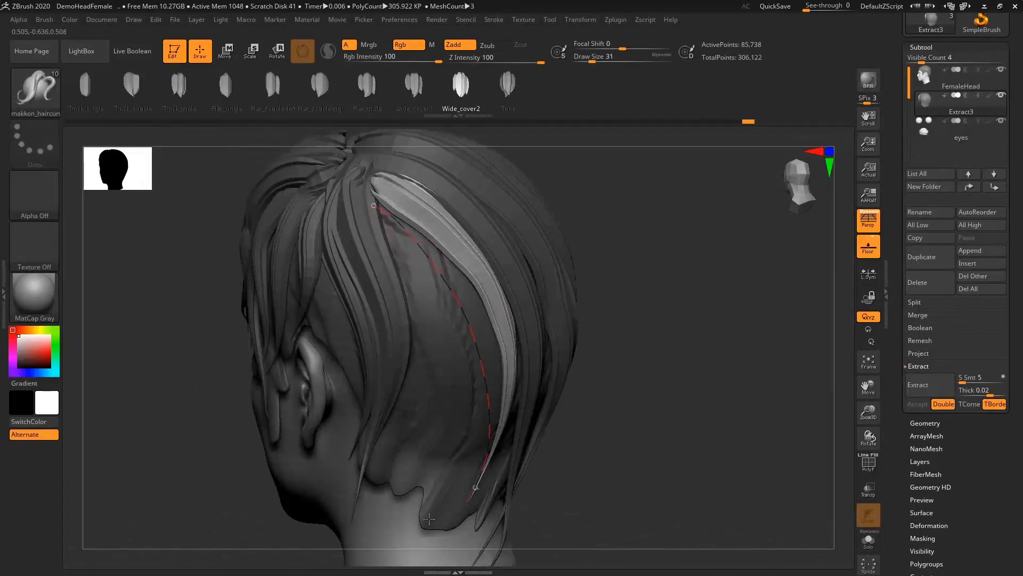
{"action": "left_click_drag", "start_coordinate": [429, 519], "coordinate": [427, 517]}
{"action": "mouse_move", "coordinate": [428, 248]}
{"action": "left_mouse_down"}
{"action": "mouse_move", "coordinate": [357, 187]}
{"action": "mouse_move", "coordinate": [449, 518]}
{"action": "left_mouse_up"}
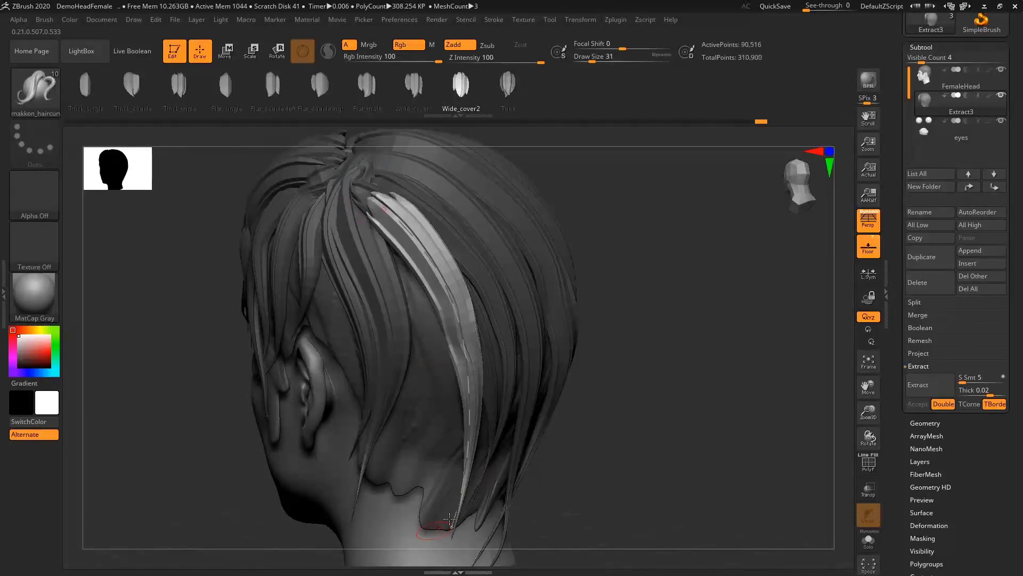
{"action": "left_click_drag", "start_coordinate": [401, 212], "coordinate": [368, 191]}
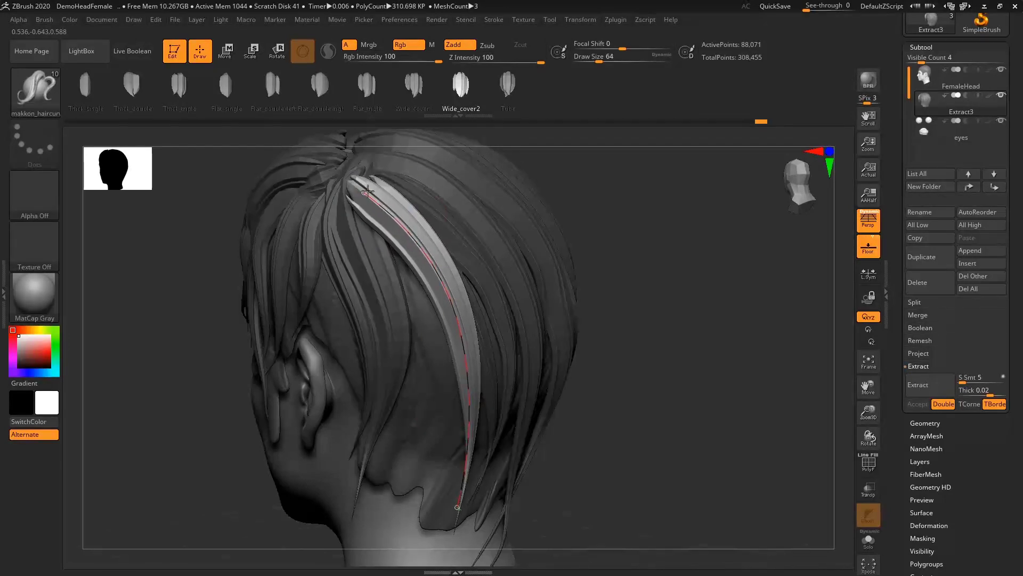
Refine the newest back lock's root from the side and rear, tucking it under the whorl locks
{"action": "right_click_drag", "start_coordinate": [450, 320], "coordinate": [496, 320]}
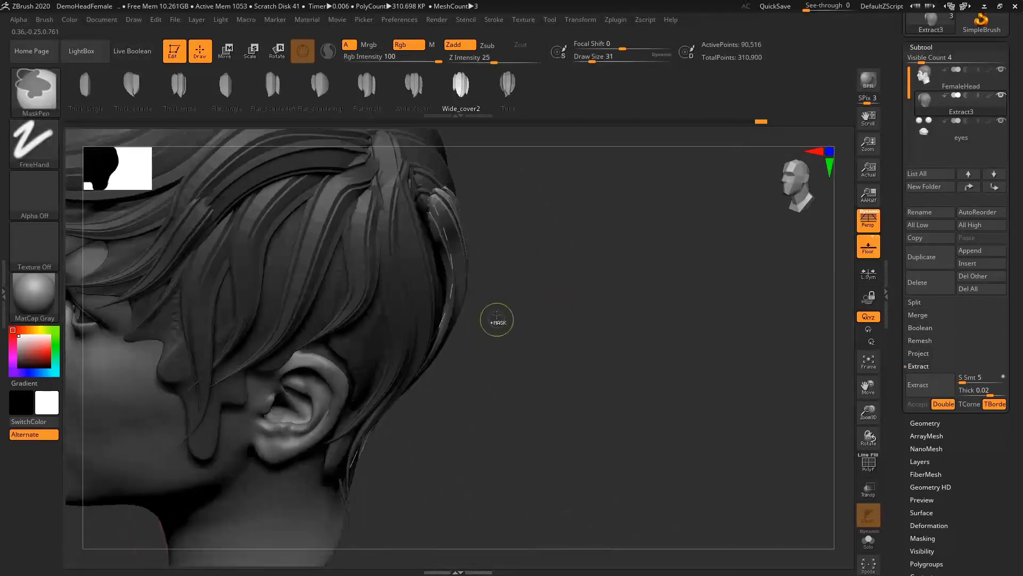
{"action": "left_click_drag", "start_coordinate": [439, 220], "coordinate": [421, 203]}
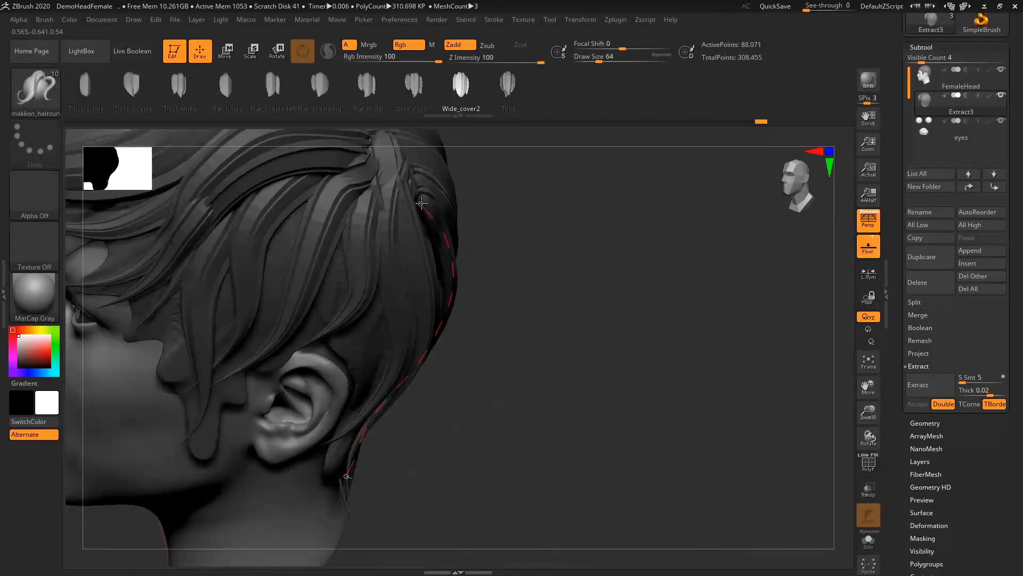
{"action": "right_click_drag", "start_coordinate": [511, 299], "coordinate": [427, 341]}
{"action": "left_click", "coordinate": [486, 224]}
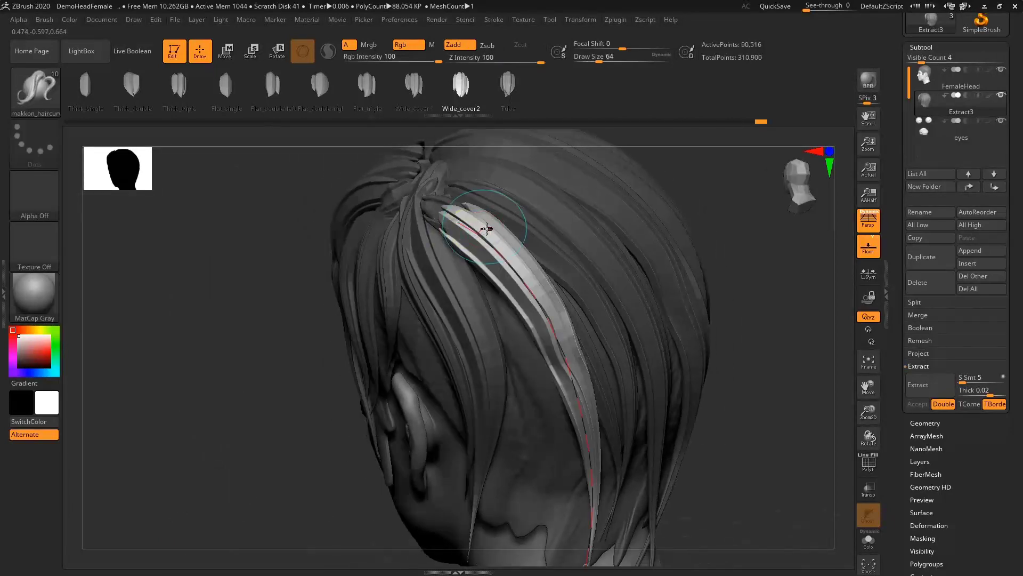
{"action": "right_click_drag", "start_coordinate": [487, 256], "coordinate": [559, 224]}
{"action": "left_click_drag", "start_coordinate": [451, 211], "coordinate": [445, 208]}
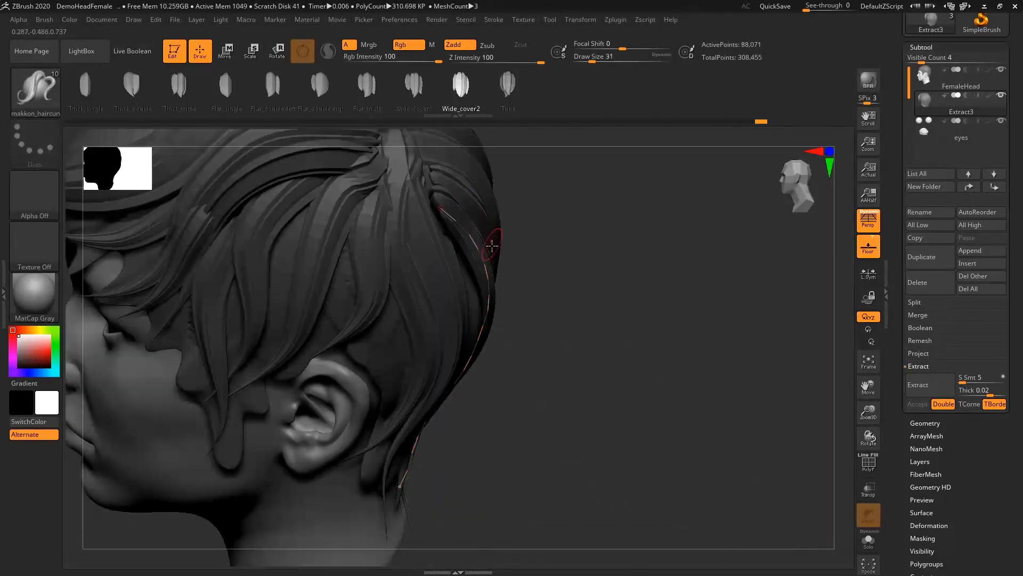
Undo the newest back lock with its root adjustments and a trial stroke over the bare cap
{"action": "right_click_drag", "start_coordinate": [533, 256], "coordinate": [437, 255]}
{"action": "key", "text": "ctrl+z"}
{"action": "left_click_drag", "start_coordinate": [487, 248], "coordinate": [496, 272], "text": "shift"}
{"action": "right_click_drag", "start_coordinate": [465, 251], "coordinate": [414, 242]}
{"action": "left_click_drag", "start_coordinate": [480, 320], "coordinate": [505, 533]}
{"action": "mouse_move", "coordinate": [521, 406]}
{"action": "right_mouse_down"}
{"action": "mouse_move", "coordinate": [592, 347]}
{"action": "mouse_move", "coordinate": [596, 307]}
{"action": "mouse_move", "coordinate": [532, 297]}
{"action": "mouse_move", "coordinate": [402, 310]}
{"action": "right_mouse_up"}
{"action": "key", "text": "ctrl+z"}
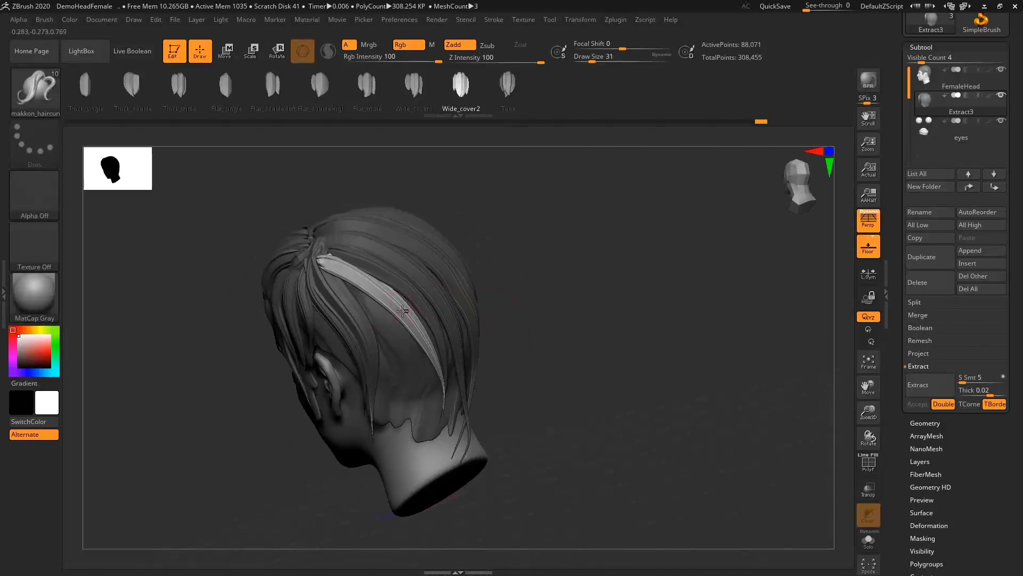
Try another stroke toward the nape over the bare cap, and undo it together with the last remaining trial lock
{"action": "left_click_drag", "start_coordinate": [410, 424], "coordinate": [409, 435]}
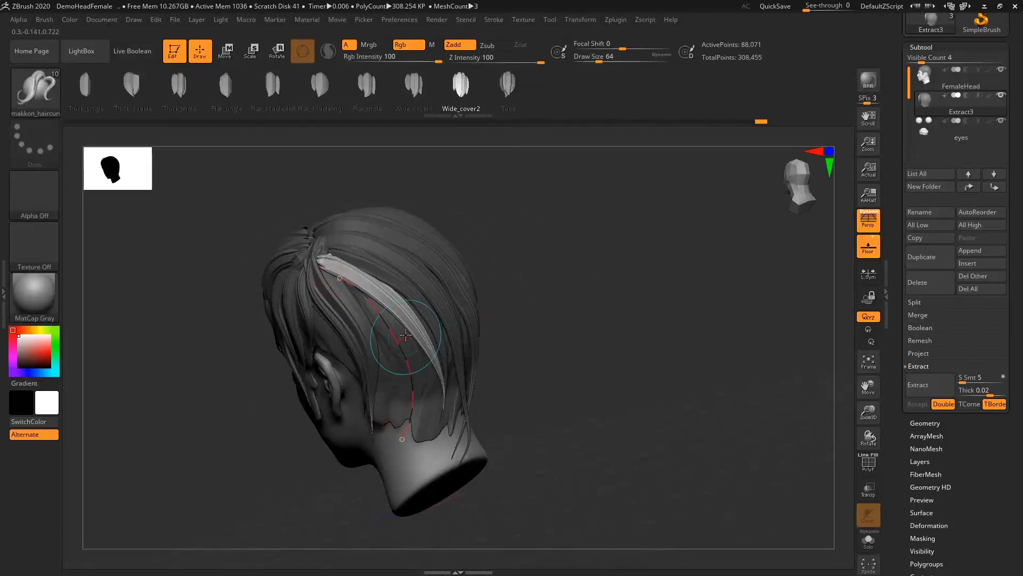
{"action": "right_click_drag", "start_coordinate": [402, 343], "coordinate": [429, 327]}
{"action": "mouse_move", "coordinate": [367, 276]}
{"action": "left_mouse_down"}
{"action": "mouse_move", "coordinate": [512, 255]}
{"action": "mouse_move", "coordinate": [640, 258]}
{"action": "left_mouse_up"}
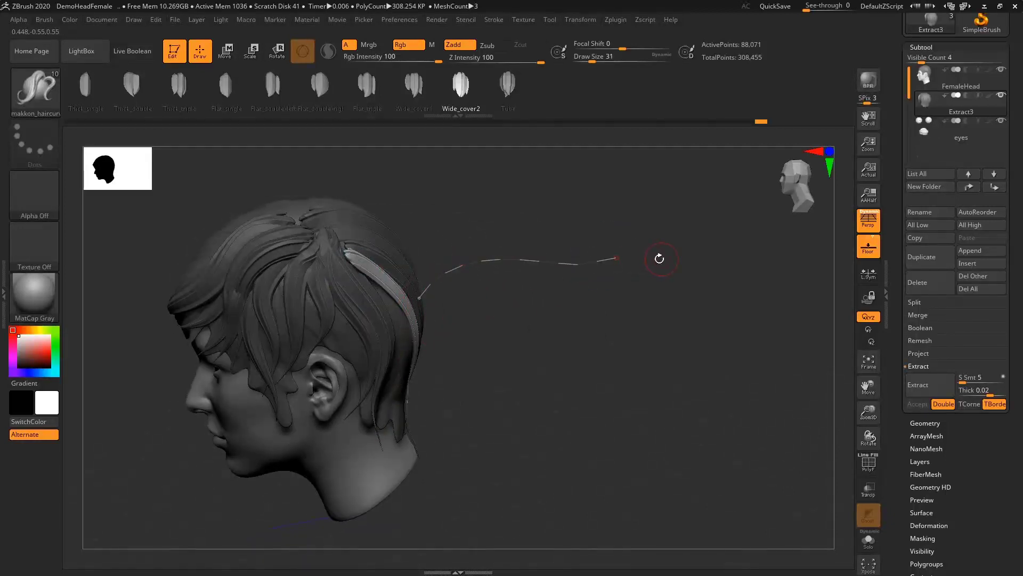
{"action": "key", "text": "ctrl+z"}
{"action": "right_click_drag", "start_coordinate": [564, 271], "coordinate": [498, 271], "text": "ctrl"}
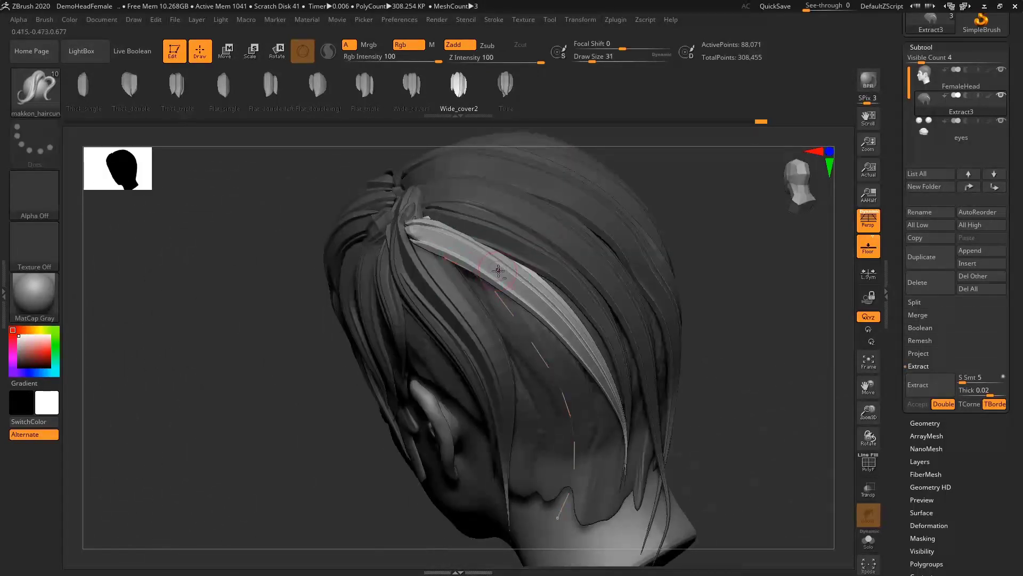
{"action": "key", "text": "ctrl+z"}
{"action": "key", "text": "ctrl+z"}
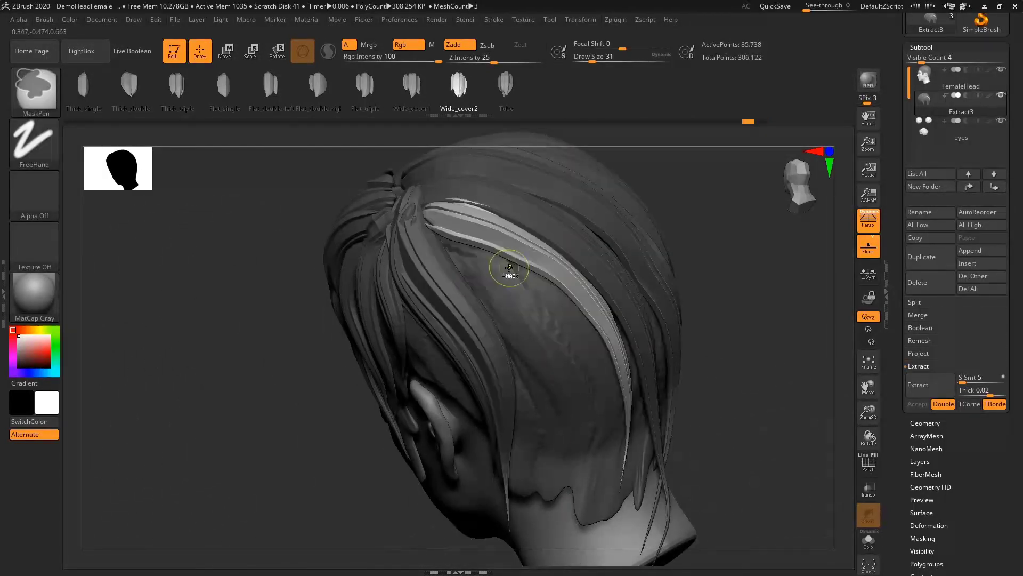
Try a lock from beneath the whorl down the bare cap behind the left ear, and undo the stroke
{"action": "left_click_drag", "start_coordinate": [556, 331], "coordinate": [575, 450]}
{"action": "right_click_drag", "start_coordinate": [575, 366], "coordinate": [597, 357]}
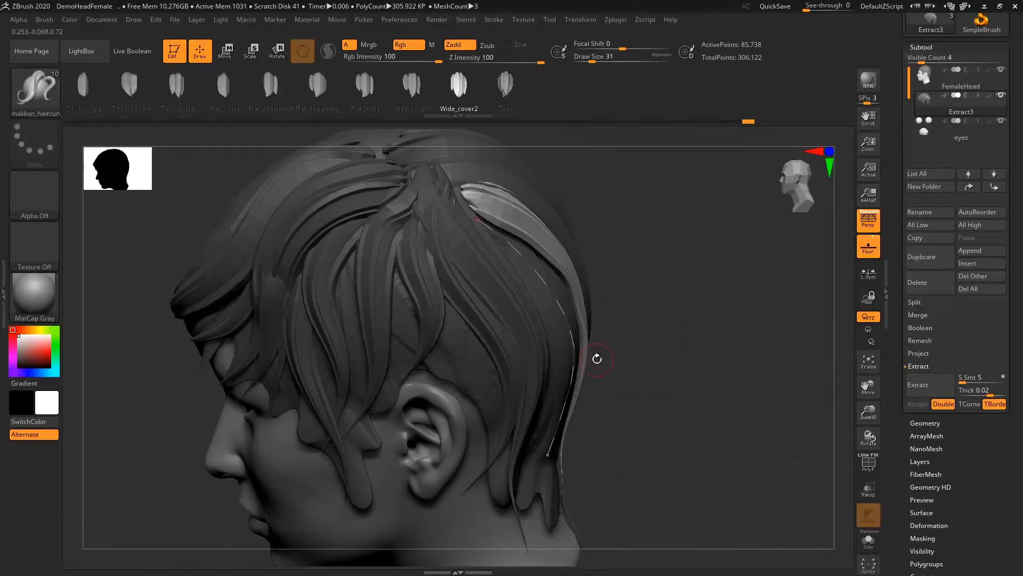
{"action": "left_click_drag", "start_coordinate": [564, 309], "coordinate": [692, 299]}
{"action": "key", "text": "ctrl+z"}
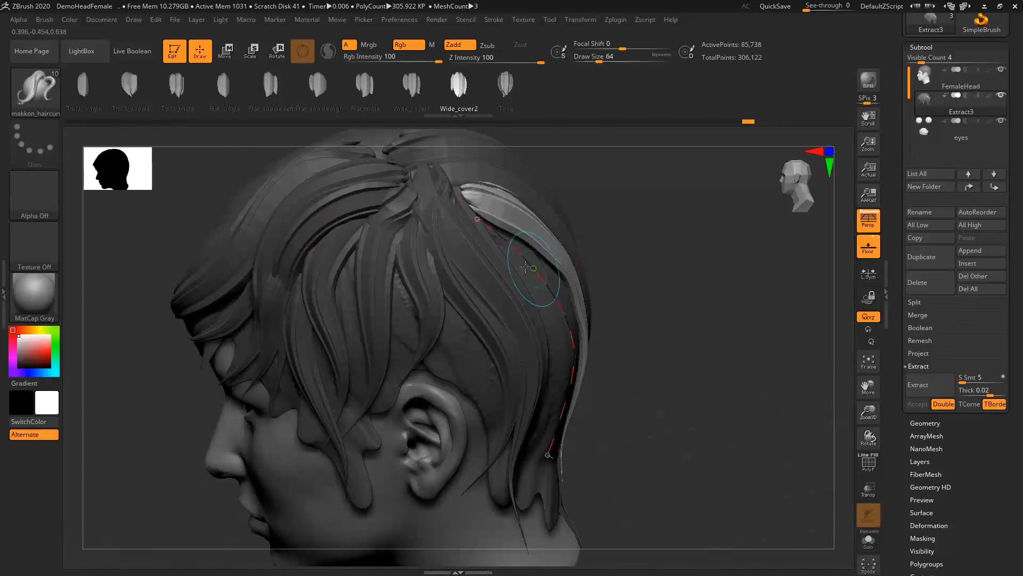
{"action": "right_click_drag", "start_coordinate": [533, 285], "coordinate": [466, 260]}
{"action": "key", "text": "ctrl+z"}
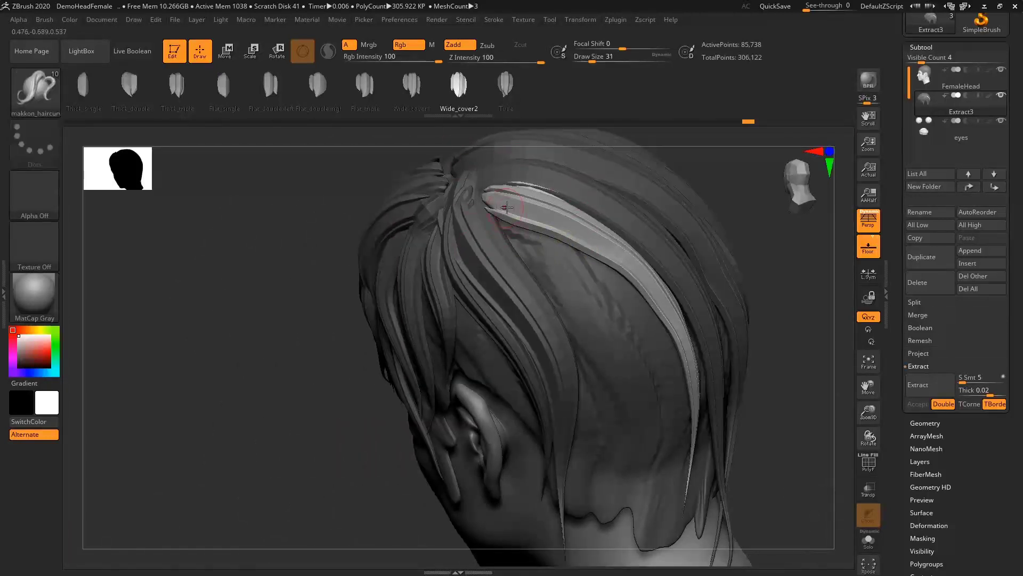
{"action": "left_click_drag", "start_coordinate": [352, 260], "coordinate": [343, 414]}
{"action": "key", "text": "ctrl+z"}
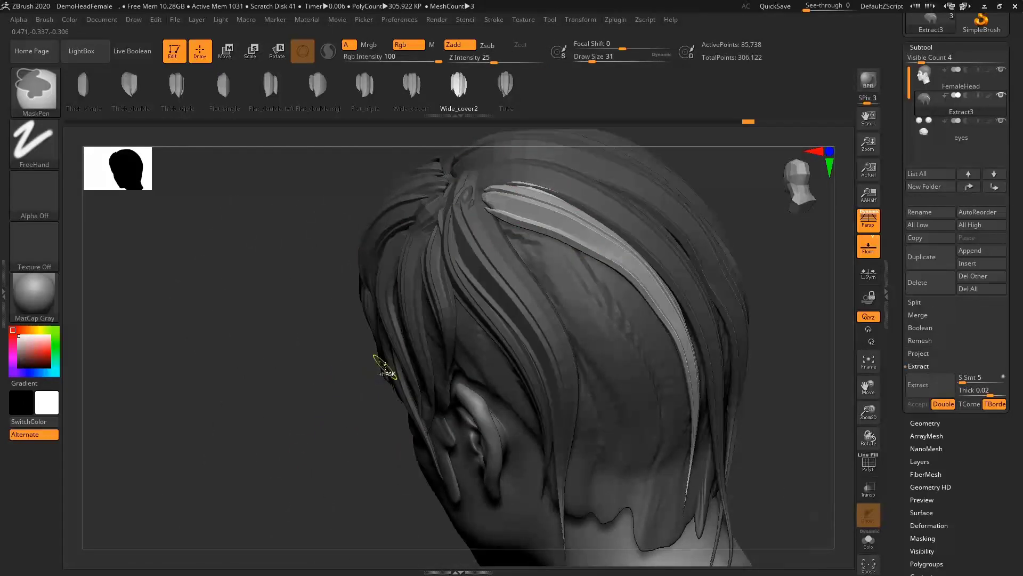
Switch to the ZRemesherGuides brush, and return to the makkon hair curve brush with Wide_cover2 active
{"action": "right_click_drag", "start_coordinate": [390, 286], "coordinate": [165, 149]}
{"action": "key", "text": "b"}
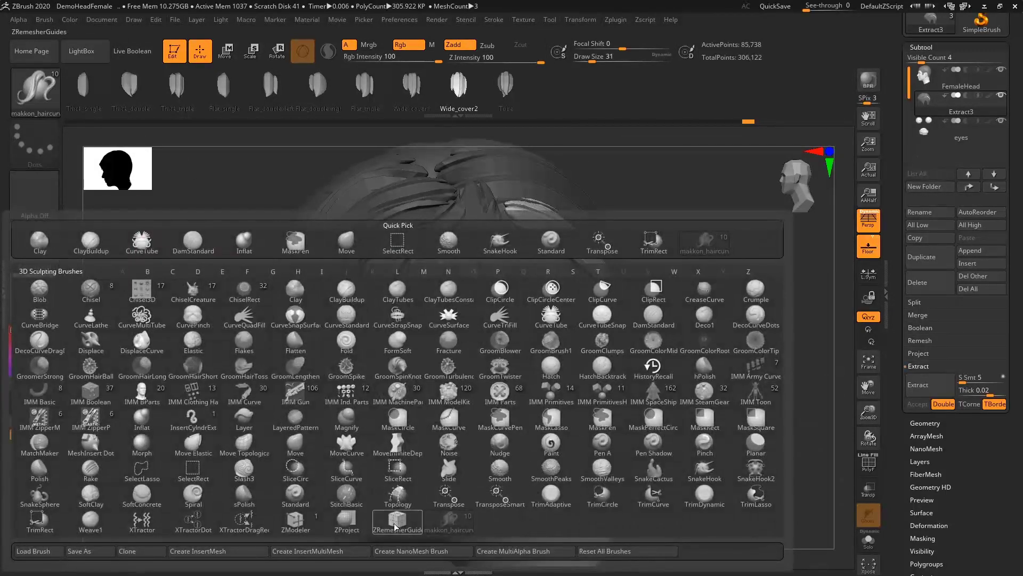
{"action": "left_click", "coordinate": [399, 511]}
{"action": "left_click", "coordinate": [362, 553]}
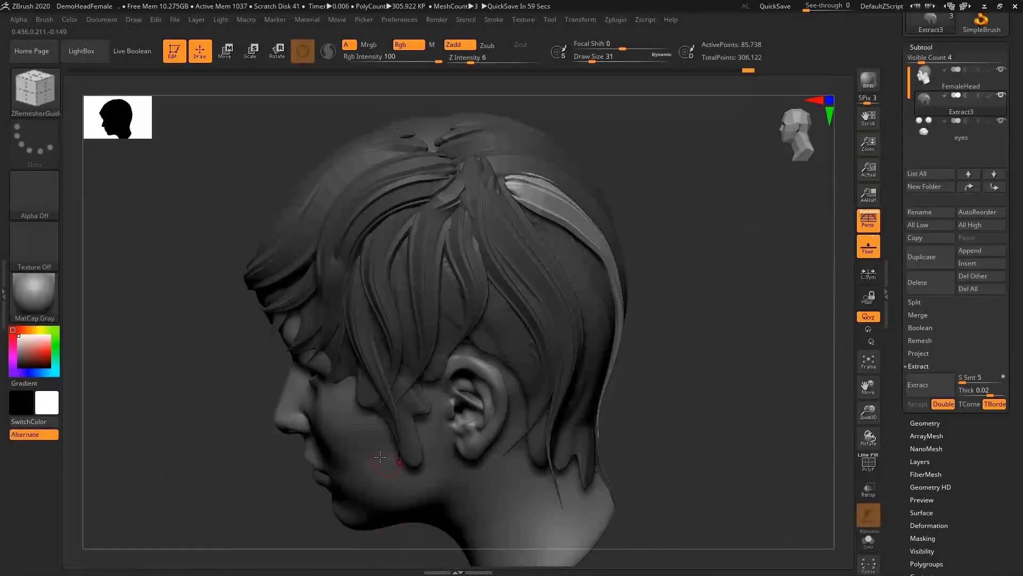
{"action": "key", "text": "b"}
{"action": "left_click", "coordinate": [450, 430]}
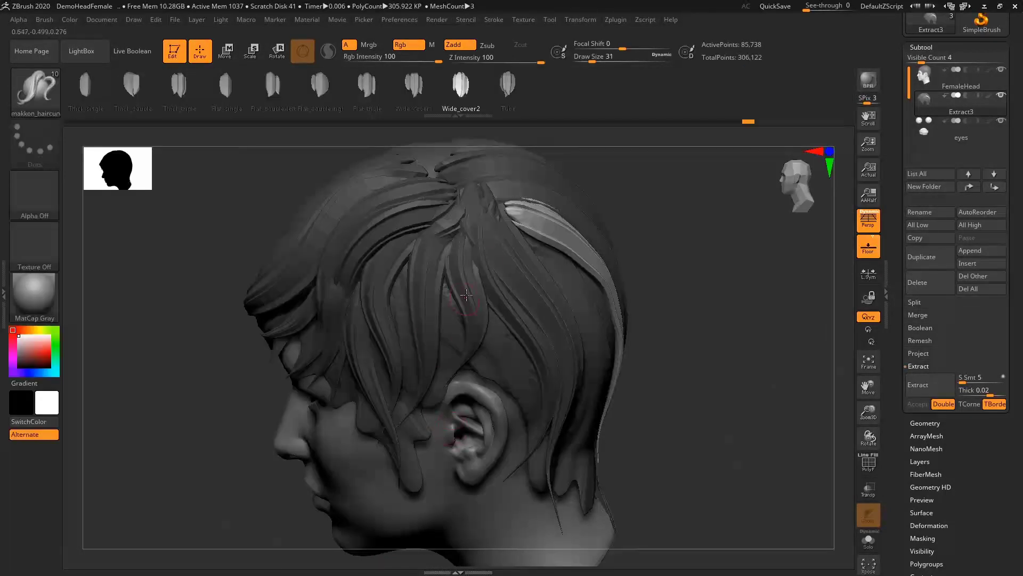
Turn off Paint With Alpha and Rgb for the hair curve brush
{"action": "left_click_drag", "start_coordinate": [626, 276], "coordinate": [480, 296]}
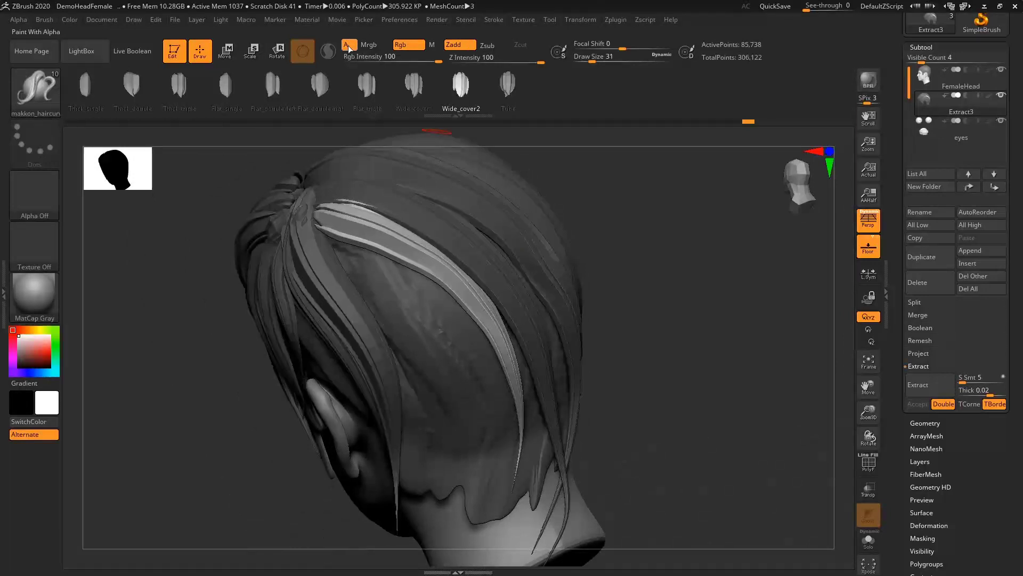
{"action": "key", "text": "ctrl"}
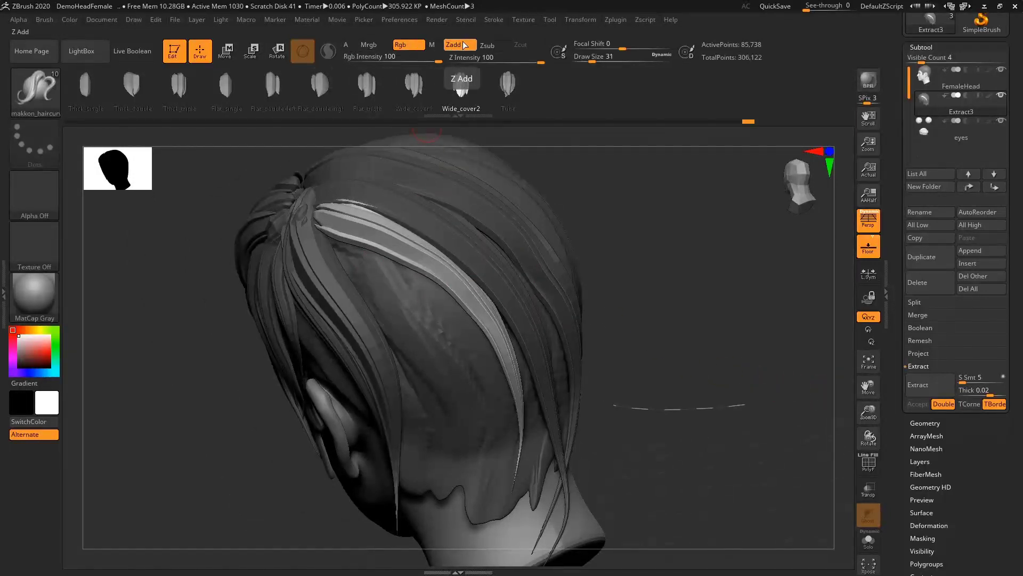
{"action": "left_click", "coordinate": [409, 44]}
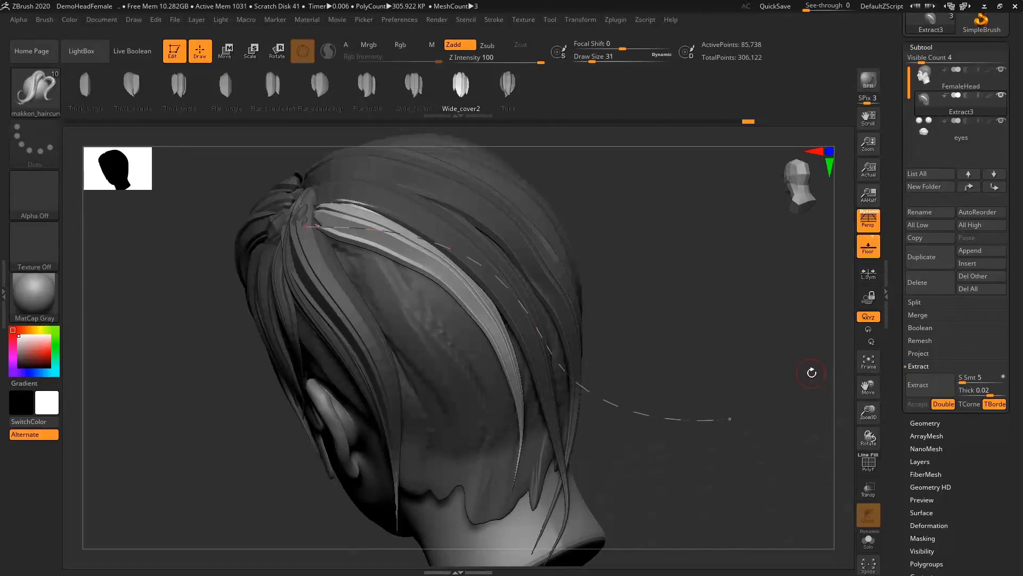
Try a hair curve from the crown across the back of the masked hair, and undo the stroke
{"action": "left_click_drag", "start_coordinate": [639, 279], "coordinate": [547, 372]}
{"action": "left_click_drag", "start_coordinate": [479, 331], "coordinate": [633, 433]}
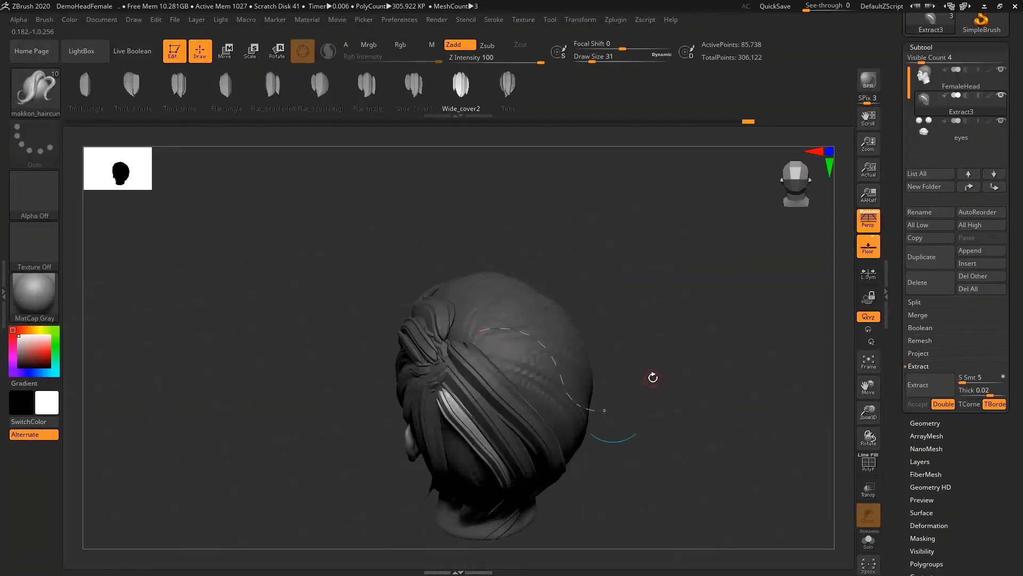
{"action": "key", "text": "ctrl+z"}
Clear the mask on the Extract3 hair, try a lock from the whorl over the cap, and undo the stroke
{"action": "left_click_drag", "start_coordinate": [672, 319], "coordinate": [619, 362], "text": "ctrl"}
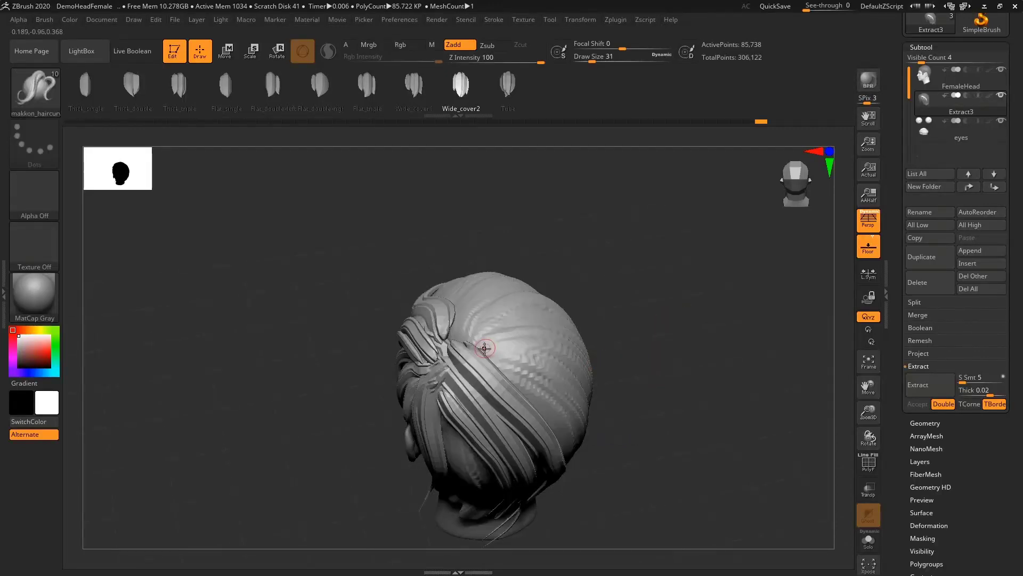
{"action": "left_click_drag", "start_coordinate": [485, 349], "coordinate": [624, 438]}
{"action": "left_click_drag", "start_coordinate": [682, 374], "coordinate": [635, 358]}
{"action": "key", "text": "ctrl+z"}
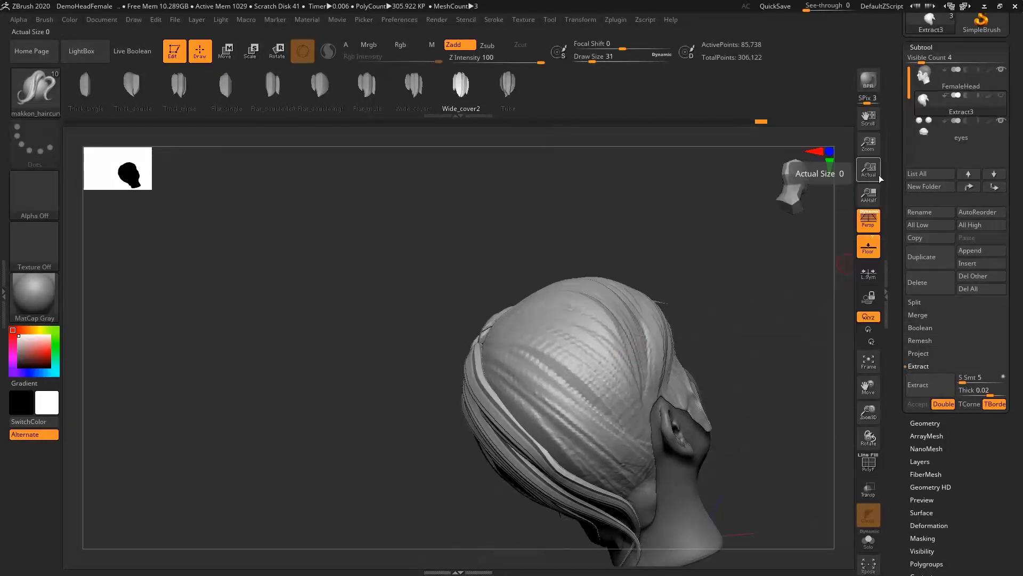
Toggle the visibility of Extract3, try another lock from the whorl across the back of the cap, and undo it
{"action": "mouse_move", "coordinate": [936, 106]}
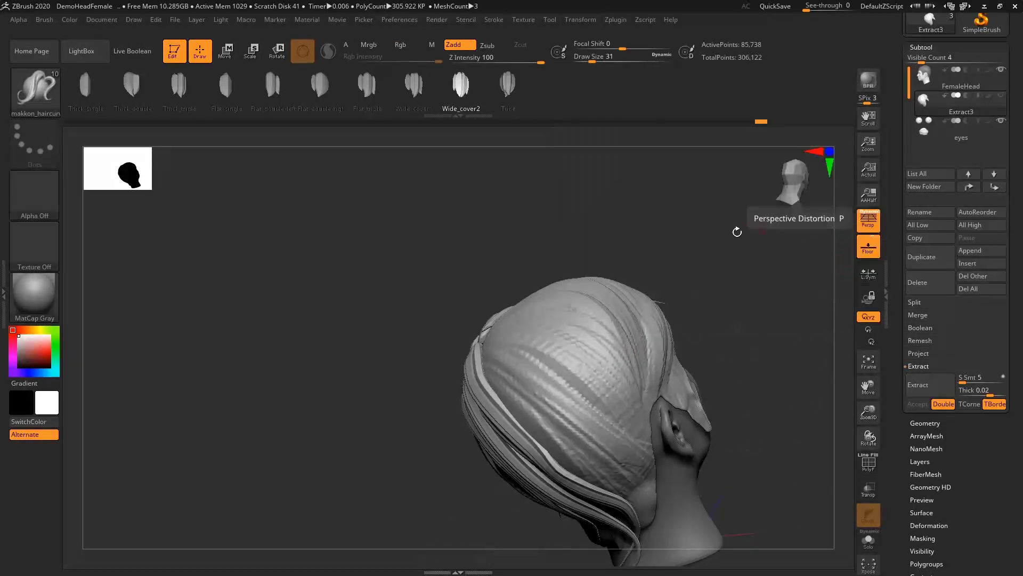
{"action": "mouse_move", "coordinate": [733, 233]}
{"action": "left_mouse_down"}
{"action": "mouse_move", "coordinate": [617, 264]}
{"action": "mouse_move", "coordinate": [696, 247]}
{"action": "left_mouse_up"}
{"action": "left_click", "coordinate": [1002, 99]}
{"action": "left_click_drag", "start_coordinate": [470, 347], "coordinate": [611, 425]}
{"action": "left_click_drag", "start_coordinate": [672, 387], "coordinate": [618, 365]}
{"action": "key", "text": "ctrl+z"}
Select the FemaleHead subtool, hide and show Extract3 over the head, and make Extract3 active again
{"action": "left_click", "coordinate": [961, 88]}
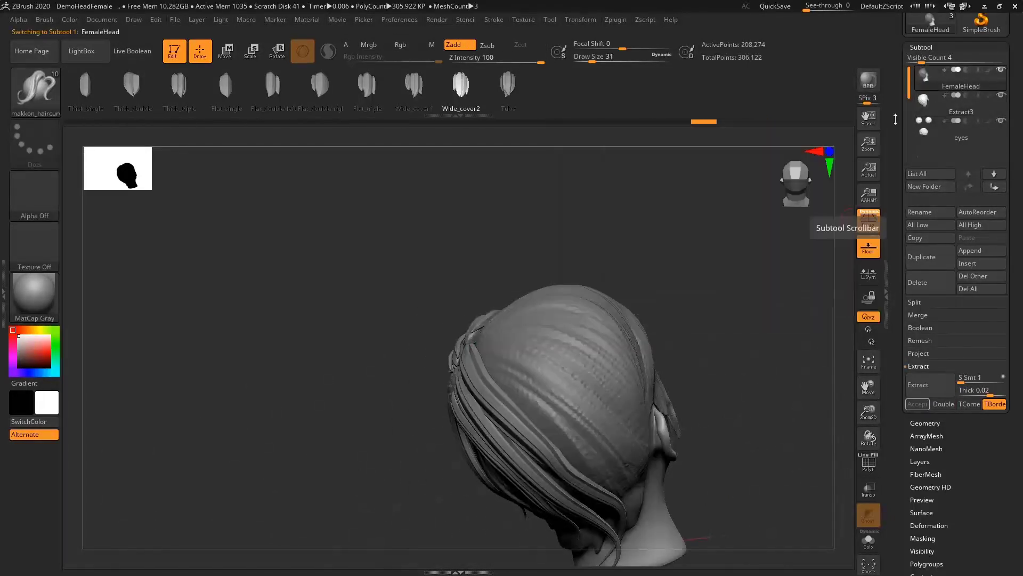
{"action": "left_click_drag", "start_coordinate": [650, 202], "coordinate": [624, 242]}
{"action": "left_click", "coordinate": [1001, 97]}
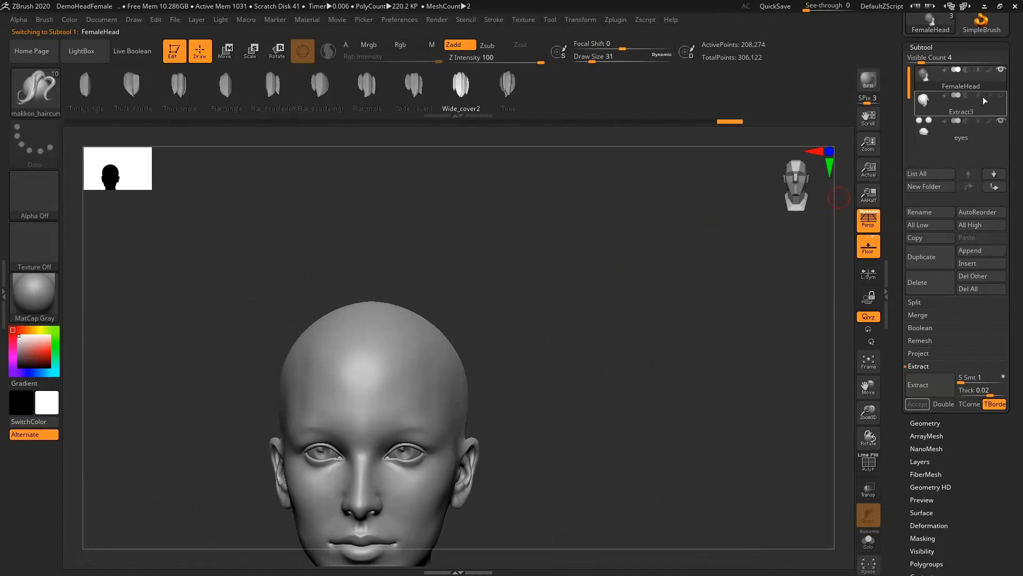
{"action": "left_click", "coordinate": [1001, 95]}
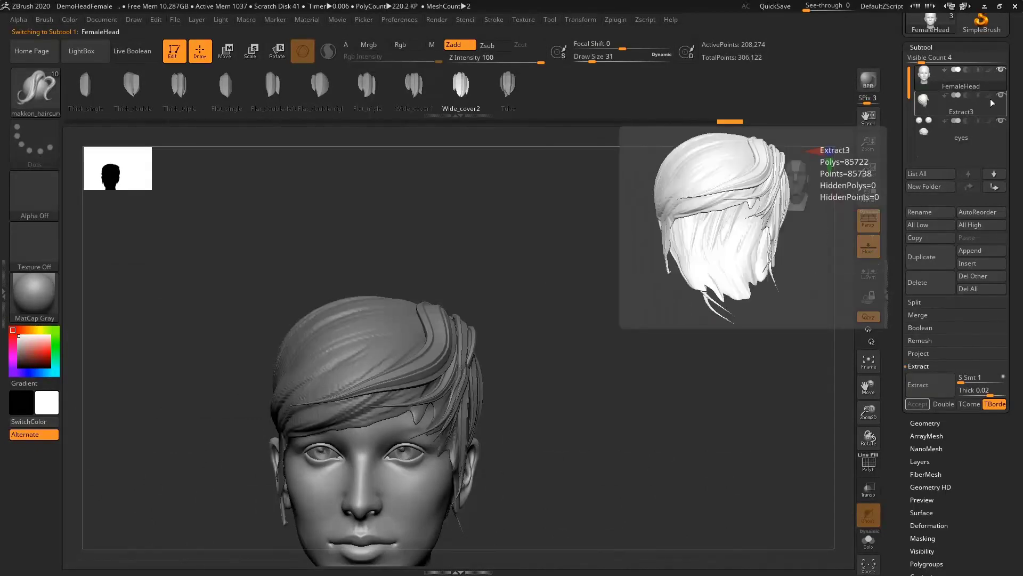
{"action": "left_click_drag", "start_coordinate": [504, 282], "coordinate": [458, 277]}
{"action": "left_click", "coordinate": [971, 109]}
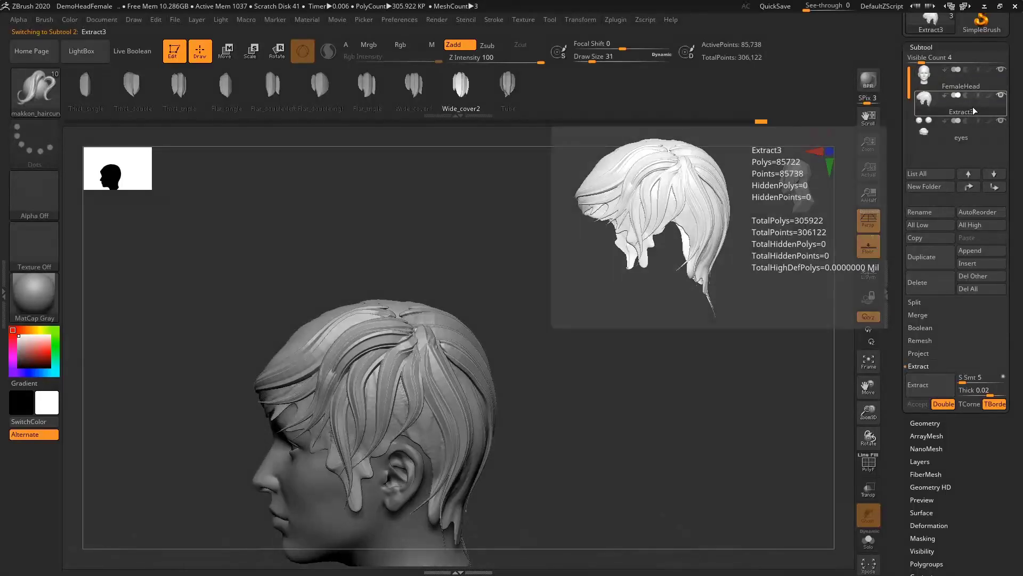
Switch to the CurveTube brush, try a curve from the whorl across the back of the cap, and undo the stroke
{"action": "left_click_drag", "start_coordinate": [720, 190], "coordinate": [474, 312]}
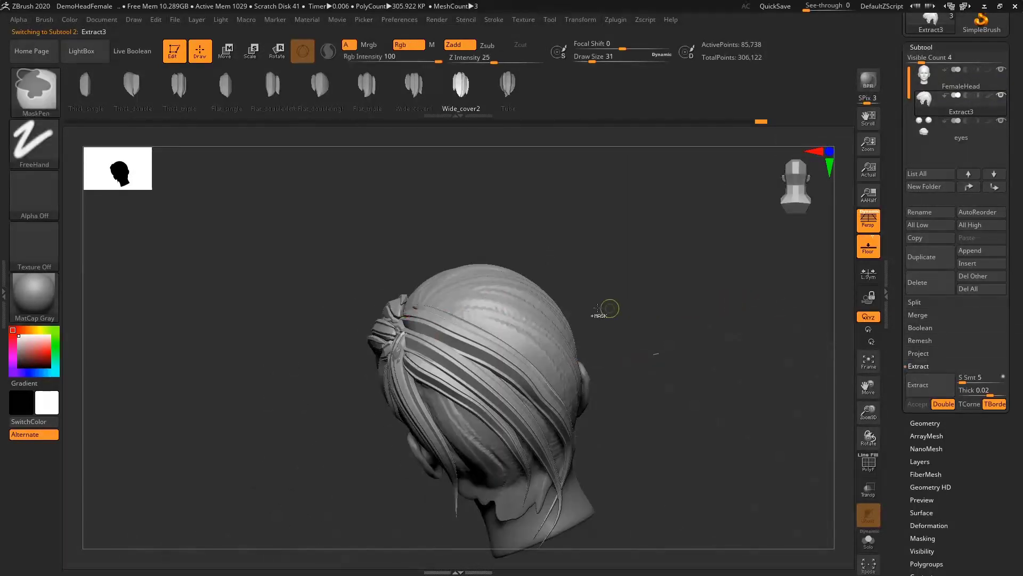
{"action": "key", "text": "b"}
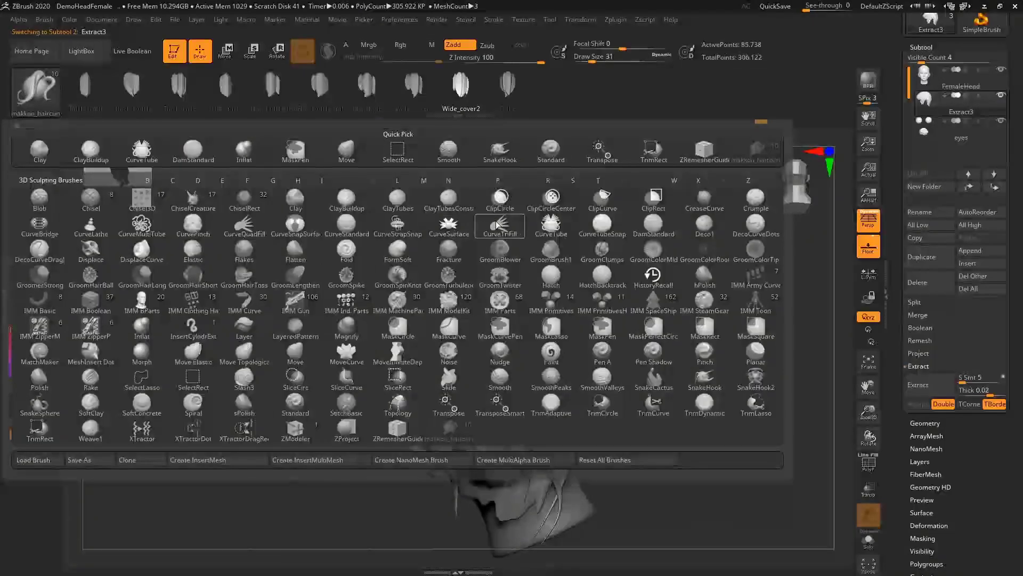
{"action": "left_click", "coordinate": [494, 230]}
{"action": "mouse_move", "coordinate": [453, 285]}
{"action": "left_mouse_down"}
{"action": "mouse_move", "coordinate": [762, 270]}
{"action": "mouse_move", "coordinate": [482, 277]}
{"action": "left_mouse_up"}
{"action": "key", "text": "ctrl+z"}
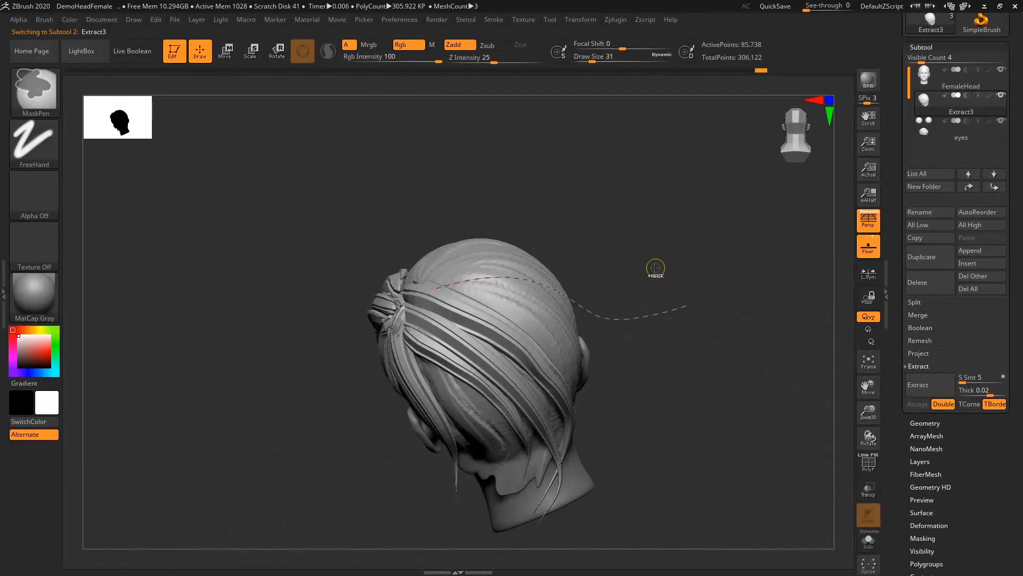
{"action": "key", "text": "ctrl+z"}
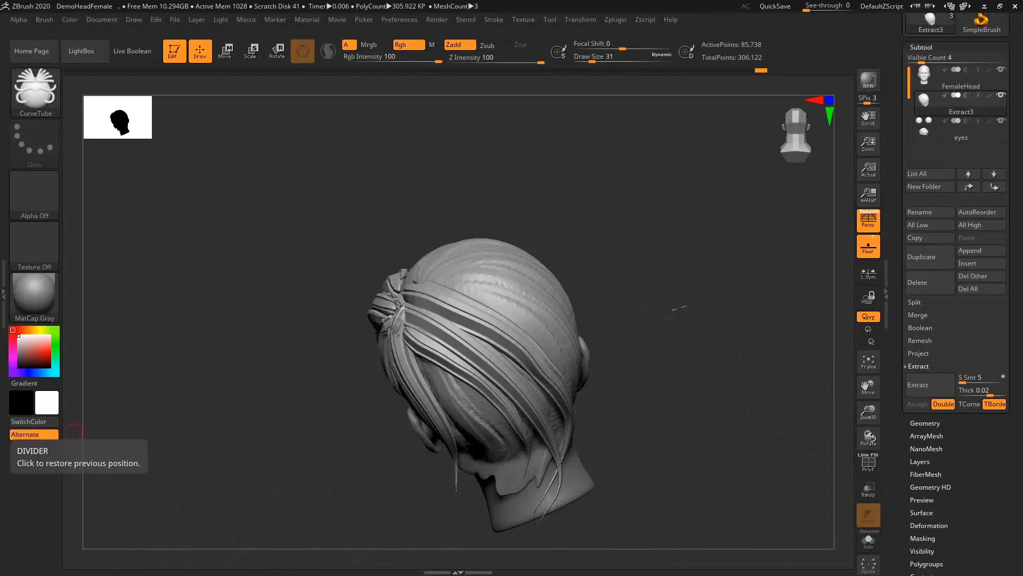